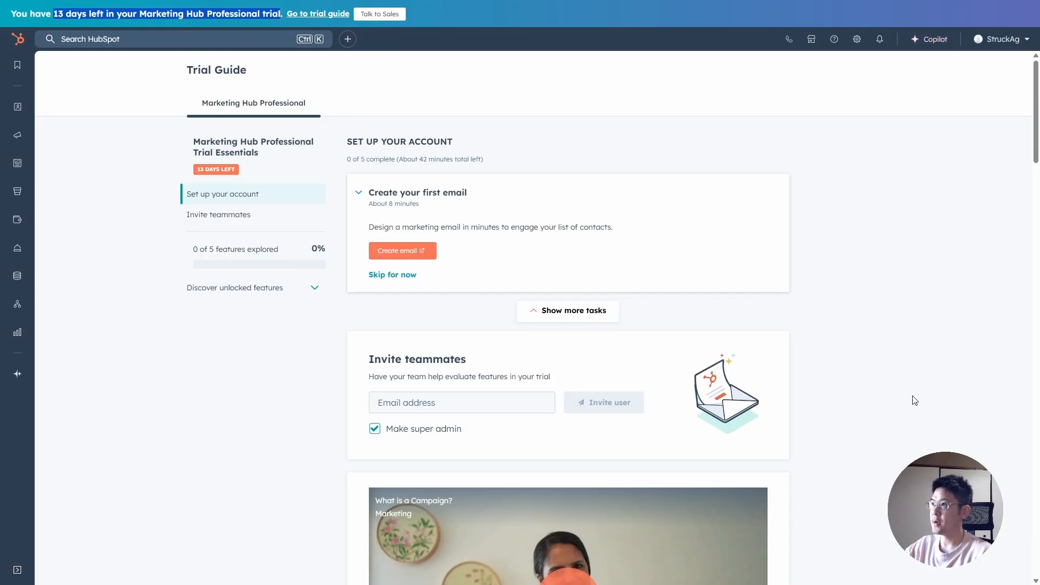
# Expand the navigation sidebar and open the Lead Scoring page of the Marketing section.
pyautogui.moveTo(17, 135)
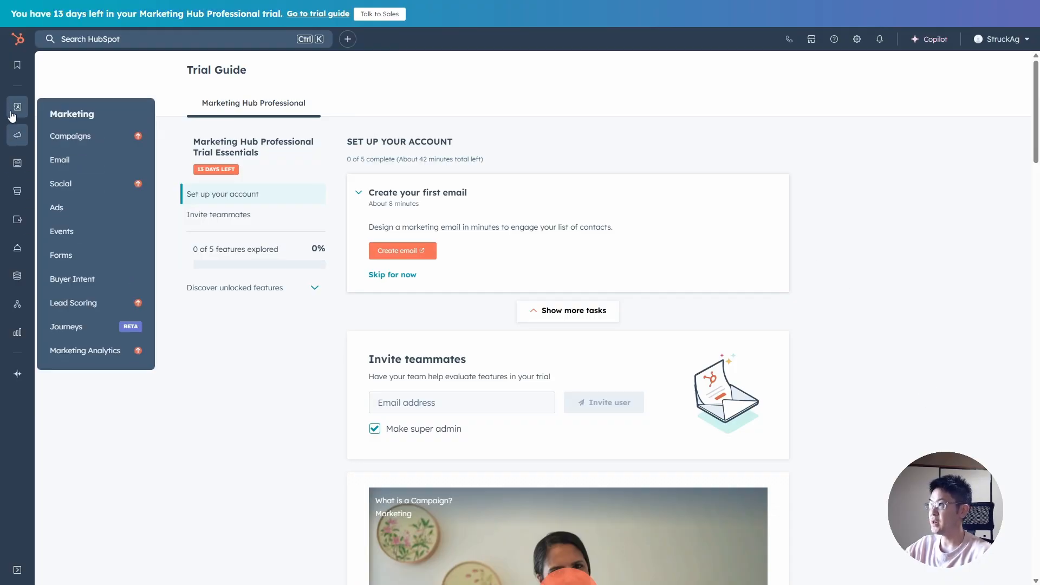
pyautogui.click(82, 303)
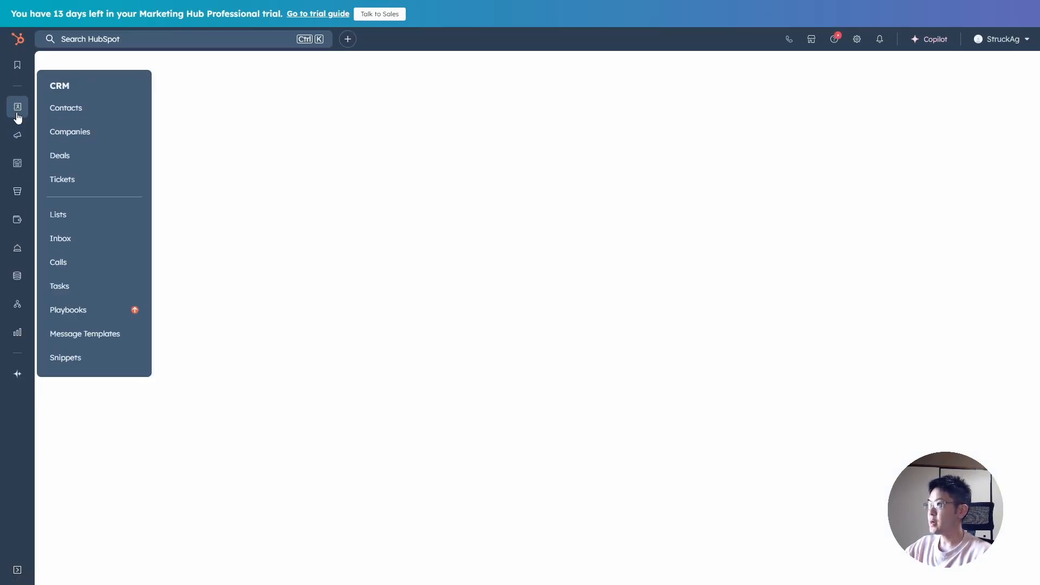
pyautogui.click(18, 569)
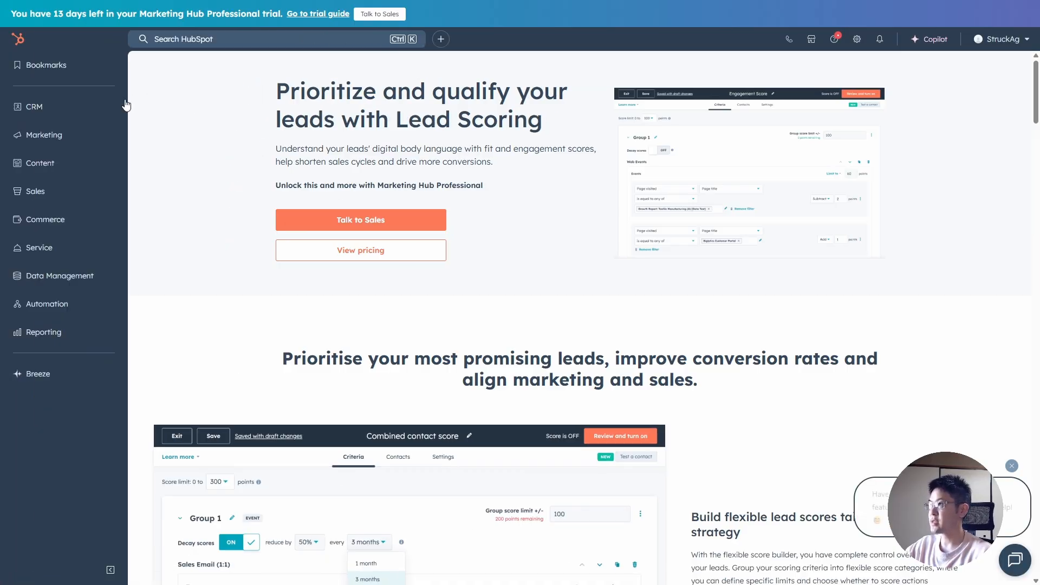
pyautogui.moveTo(52, 142)
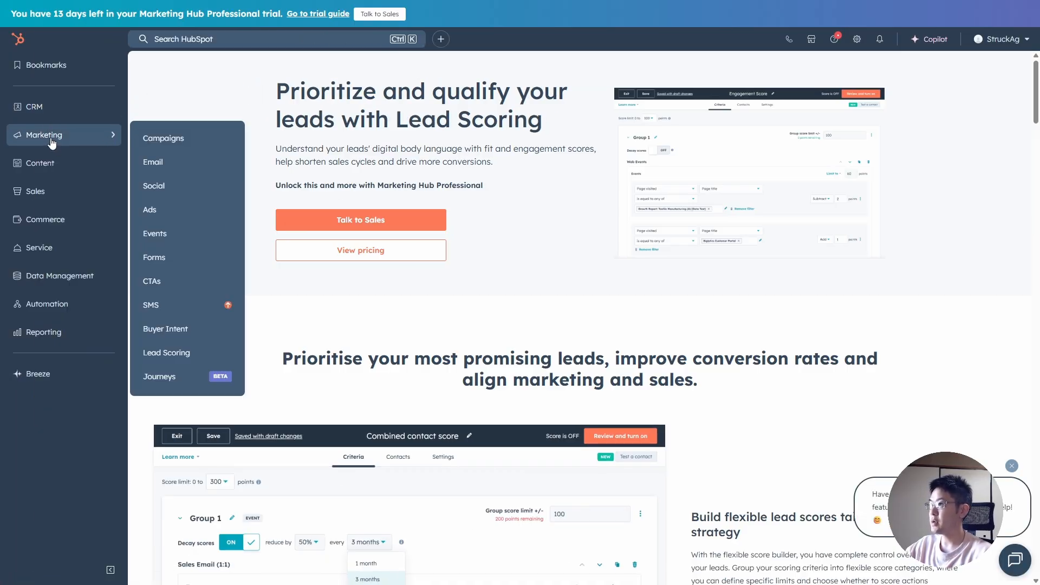
pyautogui.click(171, 354)
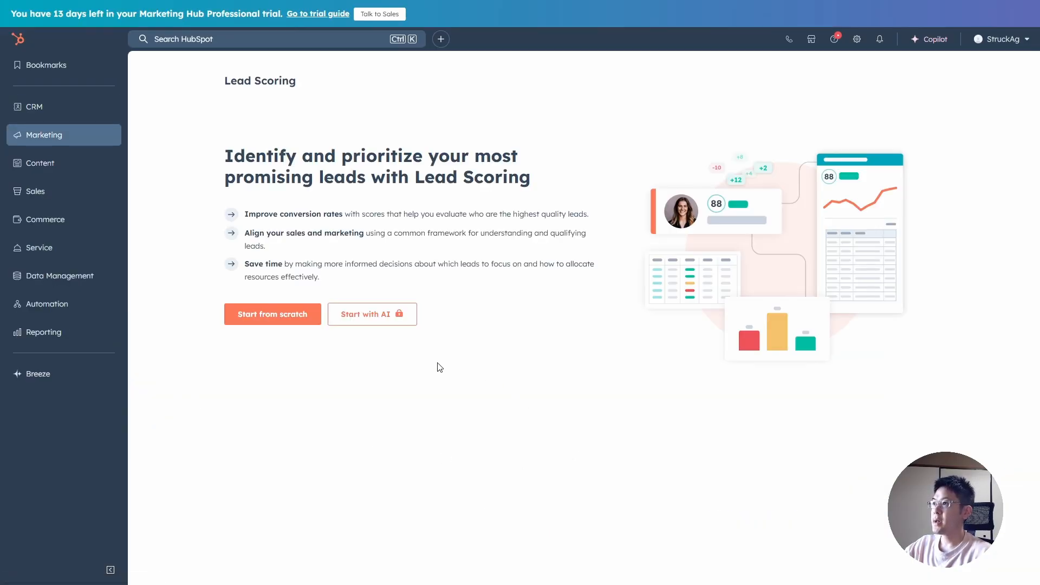
# Try to start a lead score with AI, dismiss the chat window and return to the Lead Scoring page.
pyautogui.click(387, 319)
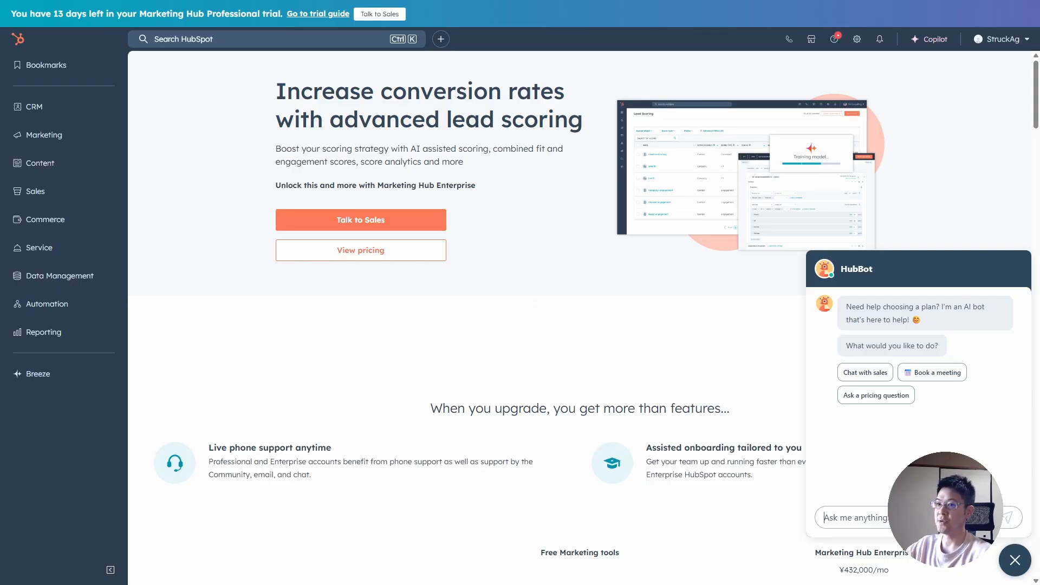
pyautogui.click(1015, 560)
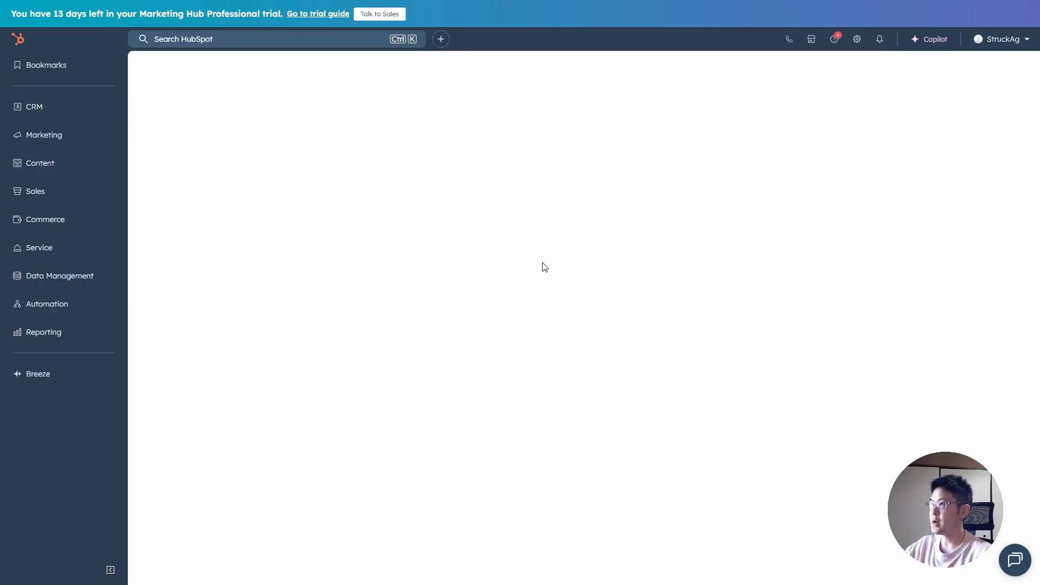
pyautogui.click(83, 139)
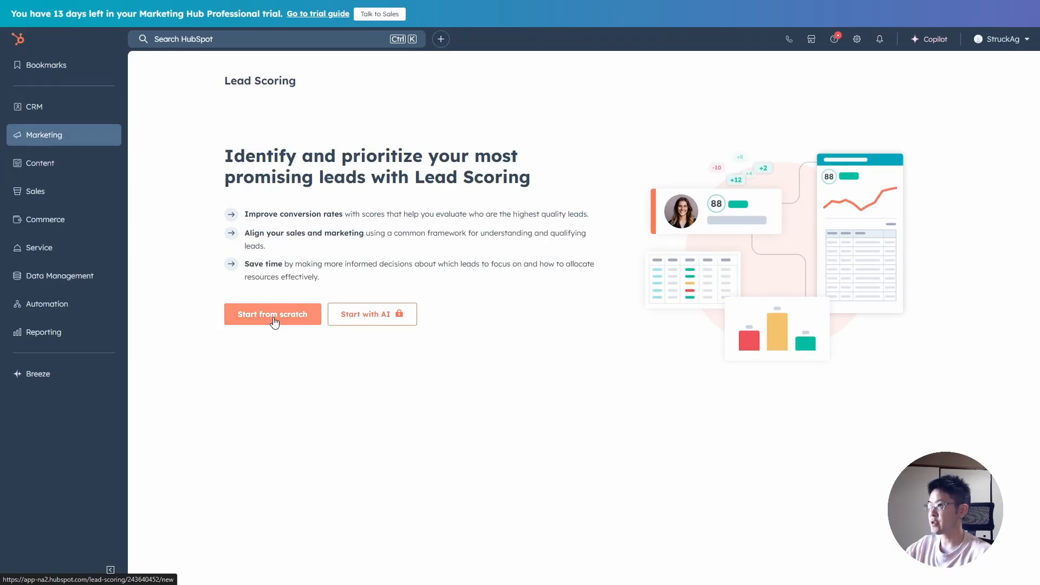
# Start a new lead score from scratch, dismiss the feedback survey and choose Contacts as the records to score.
pyautogui.click(274, 316)
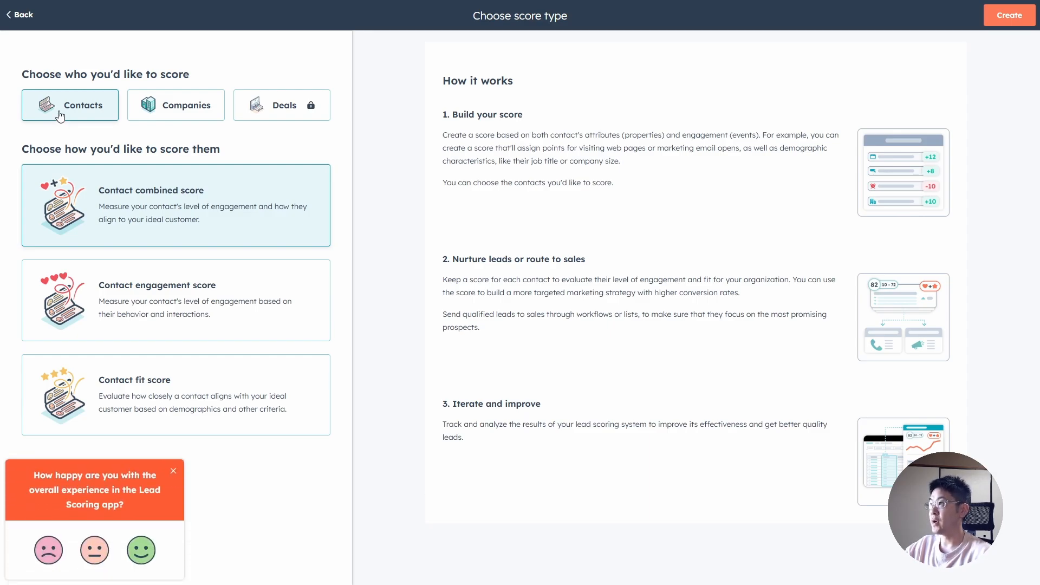
pyautogui.click(173, 470)
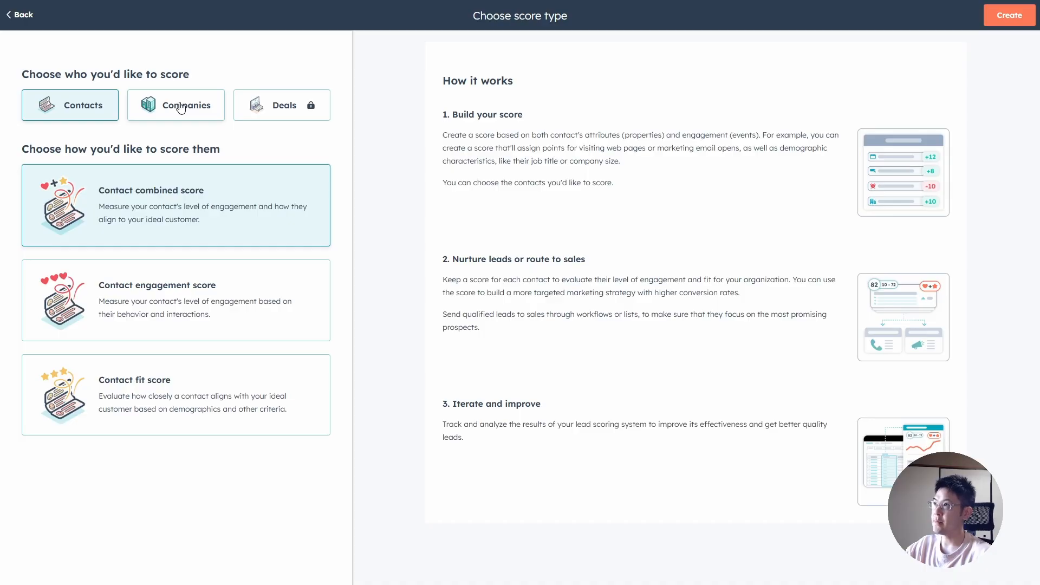
pyautogui.click(150, 109)
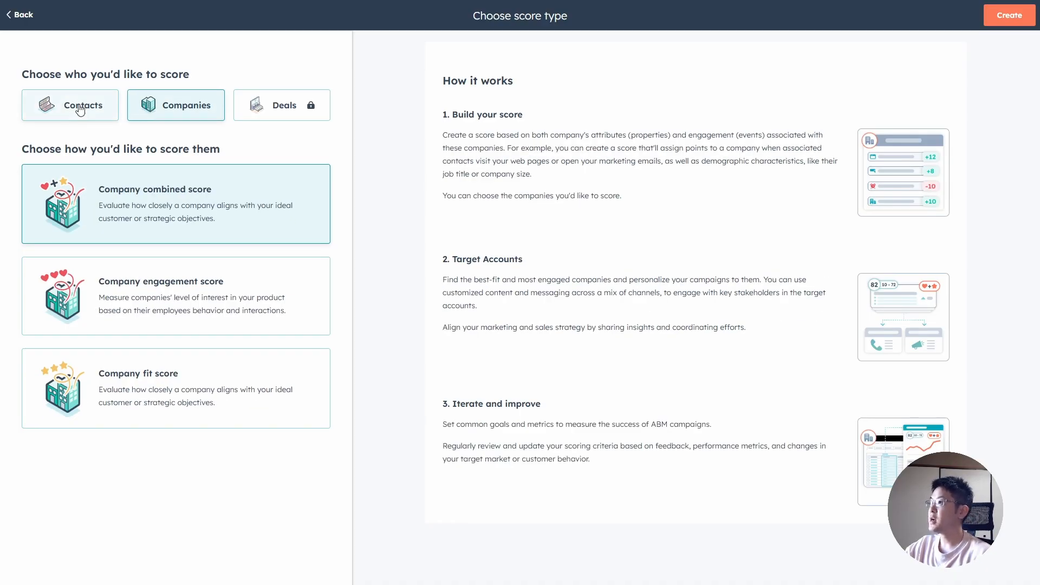
pyautogui.click(77, 106)
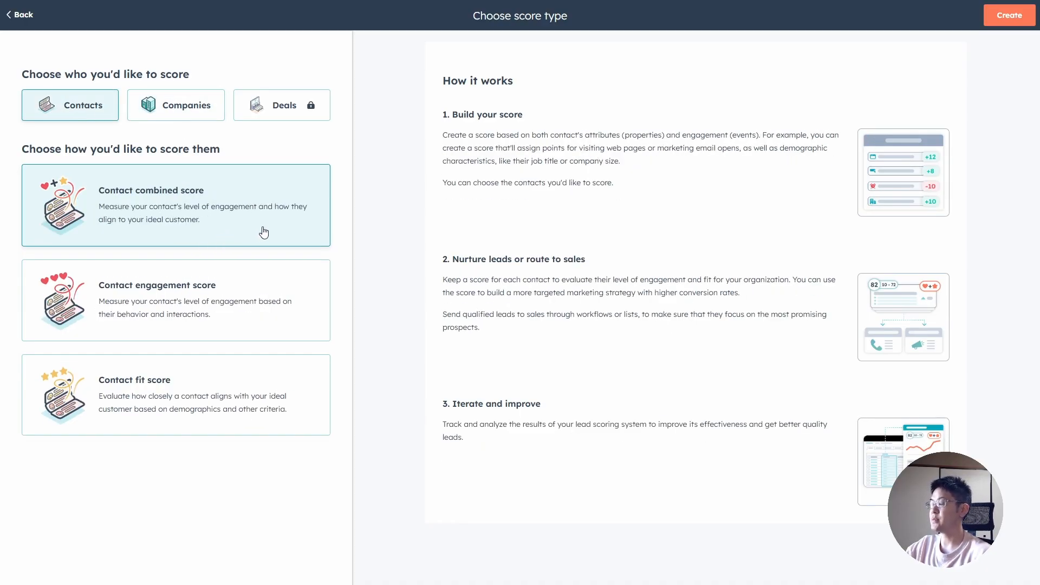
# Choose Contact fit score as the scoring method and create the score.
pyautogui.moveTo(227, 151); pyautogui.dragTo(2, 152)
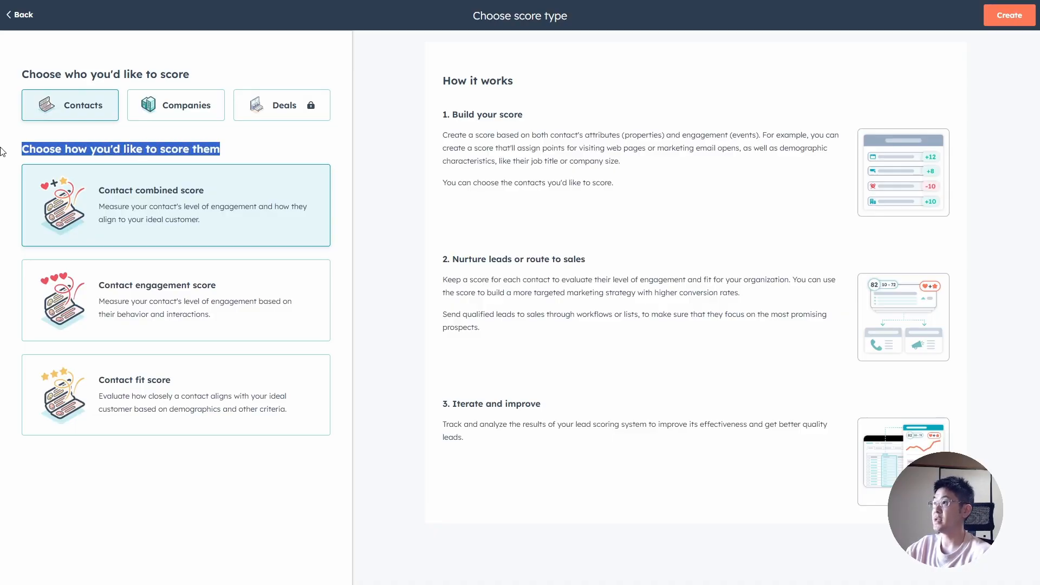
pyautogui.click(2, 150)
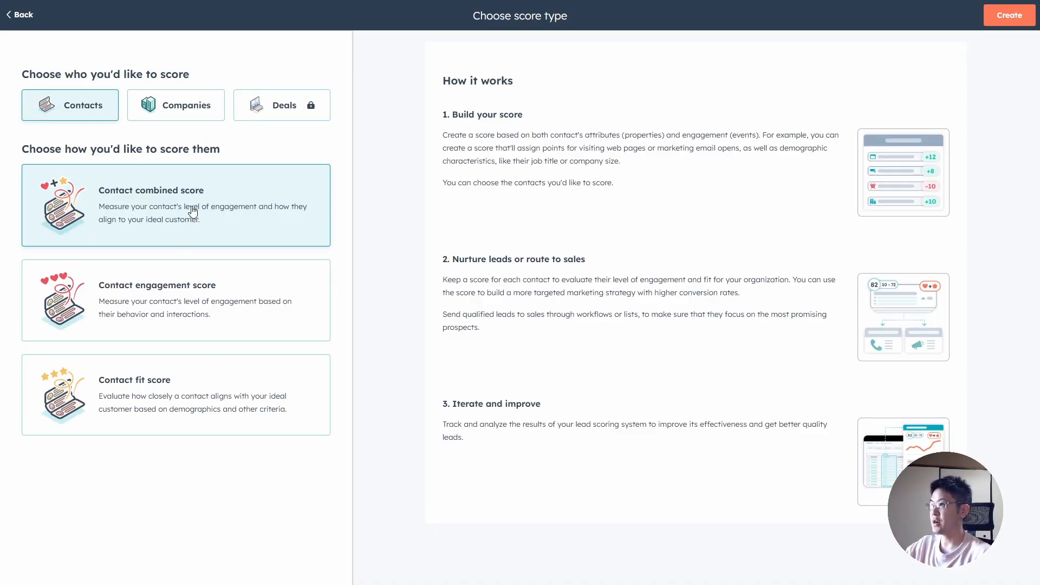
pyautogui.click(161, 324)
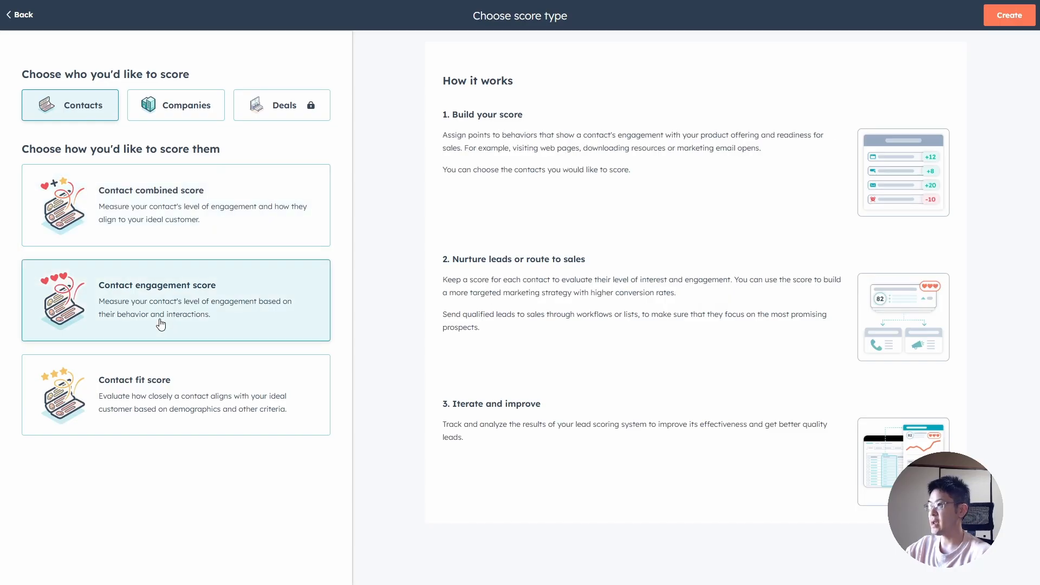
pyautogui.click(199, 408)
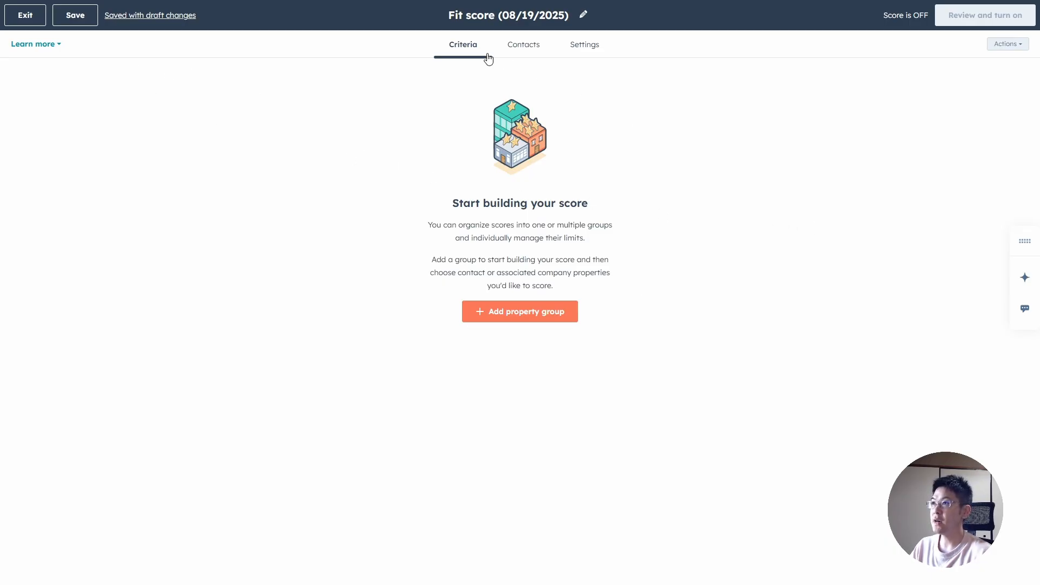
# Add a property group to the fit score's criteria and check its group score limit.
pyautogui.click(552, 320)
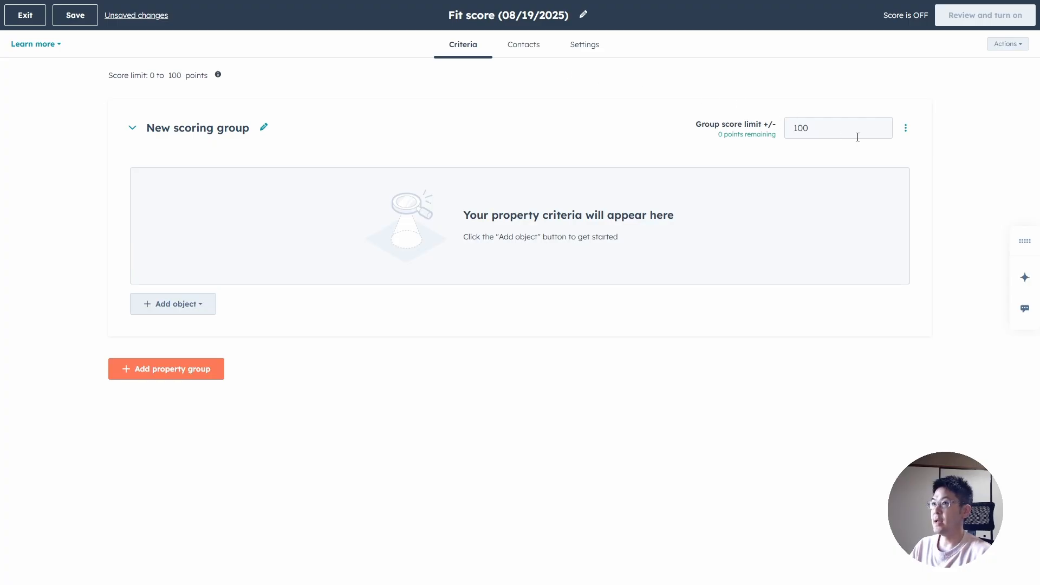
pyautogui.click(841, 132)
pyautogui.doubleClick(840, 133)
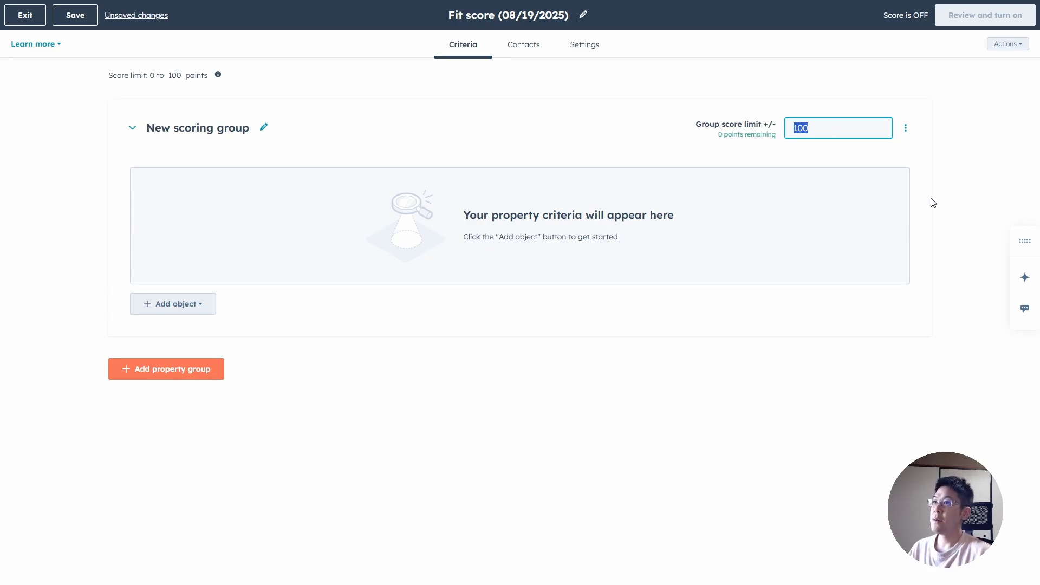
pyautogui.click(967, 145)
pyautogui.moveTo(838, 130); pyautogui.dragTo(791, 127)
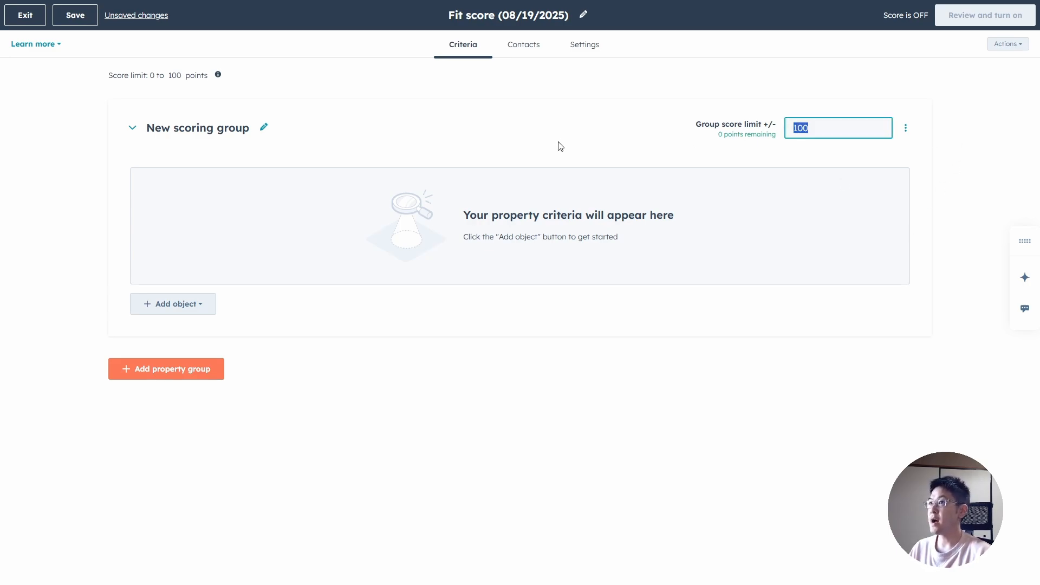
pyautogui.click(583, 132)
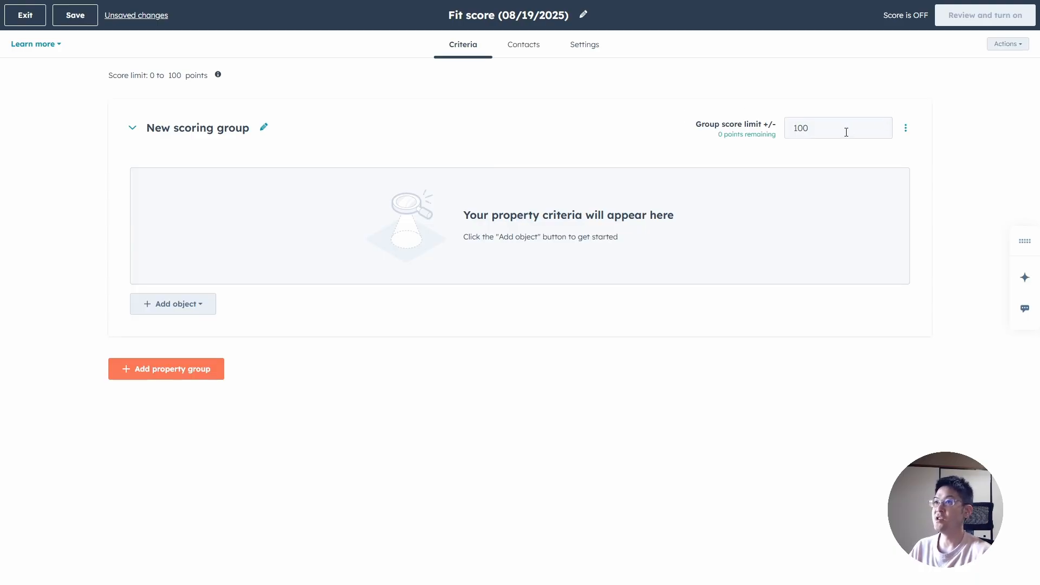
pyautogui.click(263, 127)
pyautogui.click(534, 109)
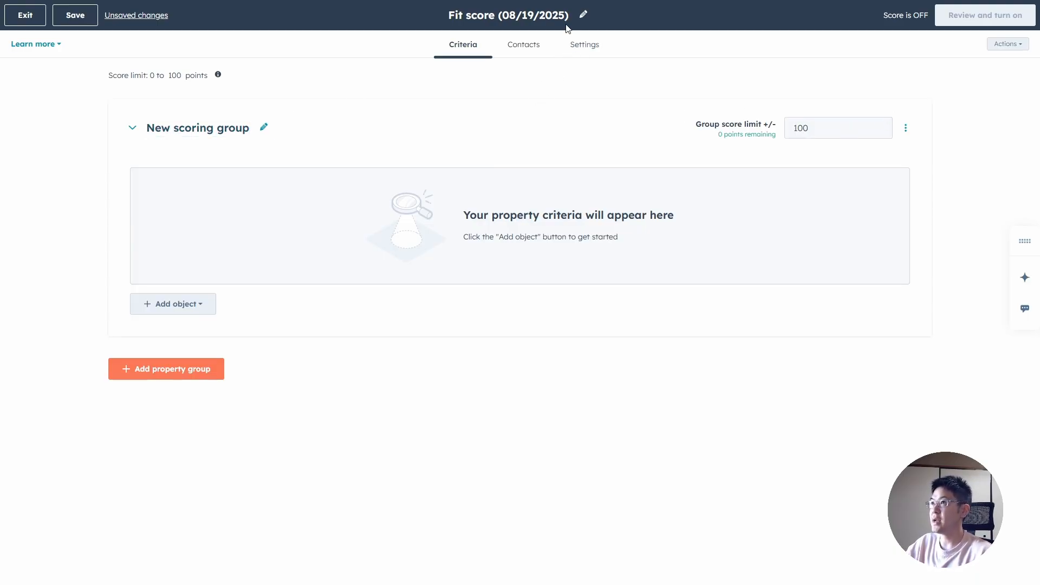
# Rename the score to "Fit score test".
pyautogui.click(569, 15)
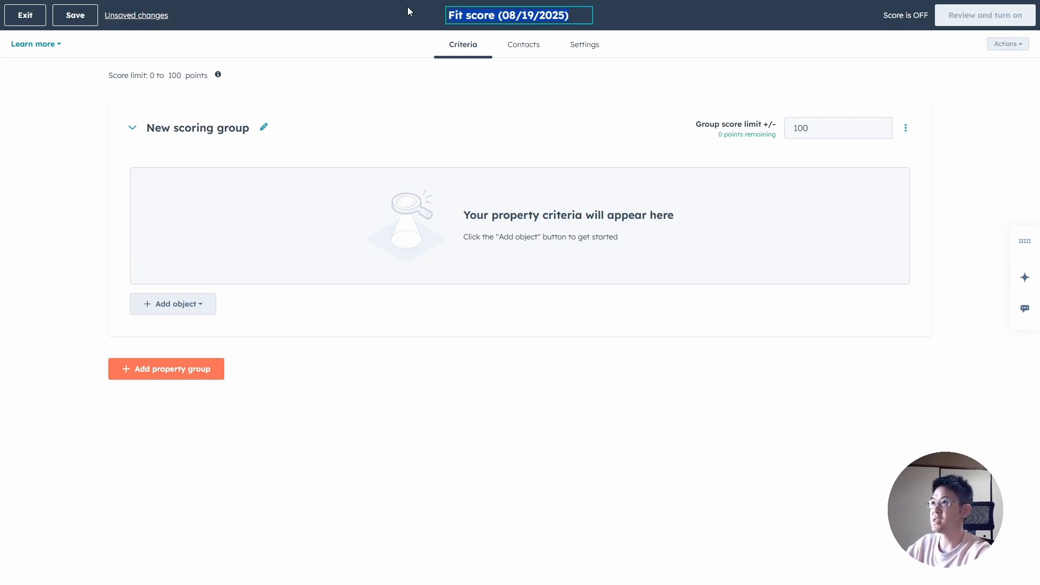
pyautogui.write('Fit score tes')
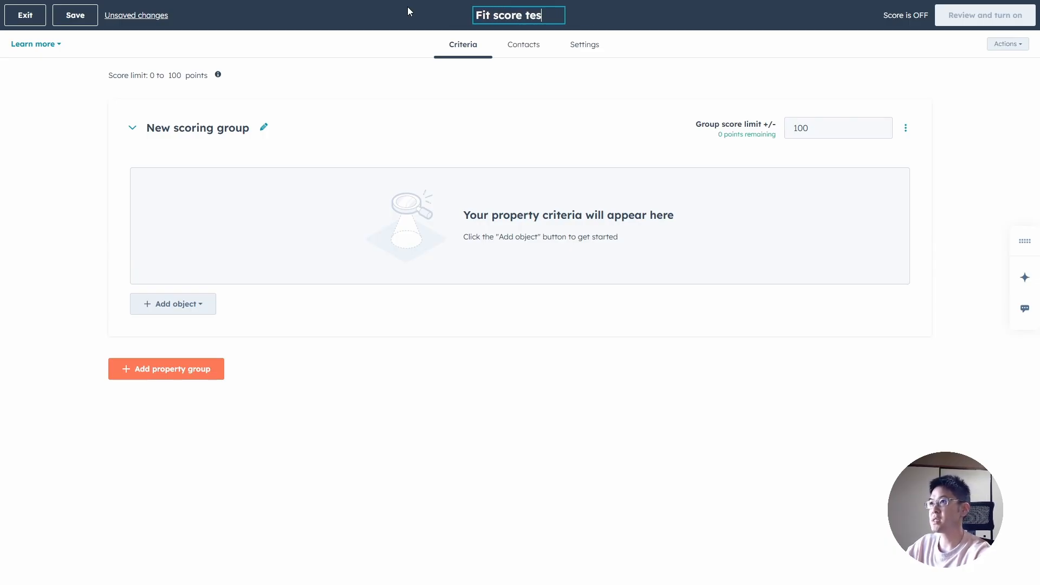
pyautogui.write('t')
pyautogui.click(450, 162)
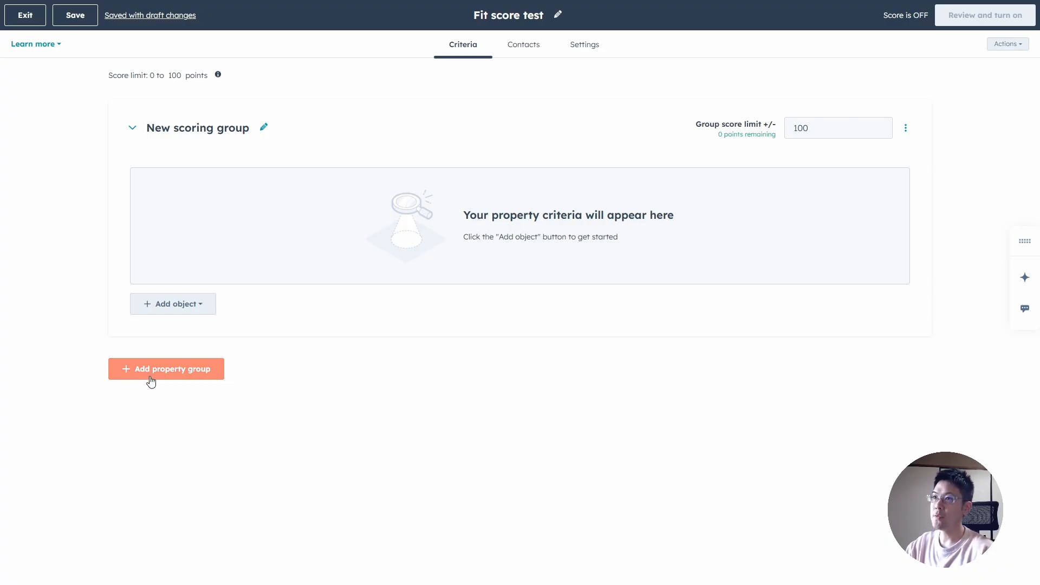
# Add the Contact object to the scoring group's criteria, without selecting a property.
pyautogui.moveTo(824, 128); pyautogui.dragTo(787, 133)
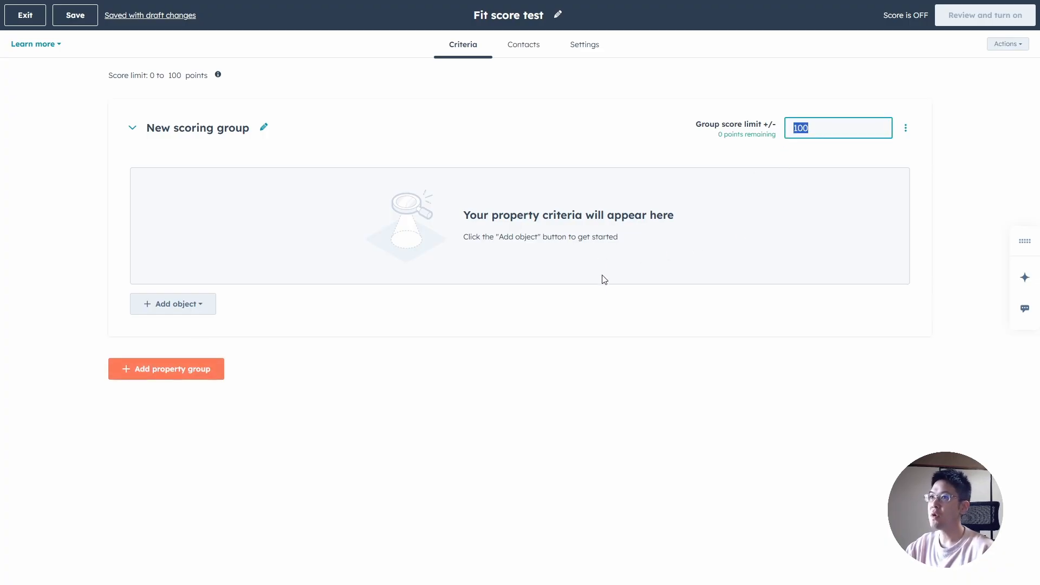
pyautogui.click(196, 301)
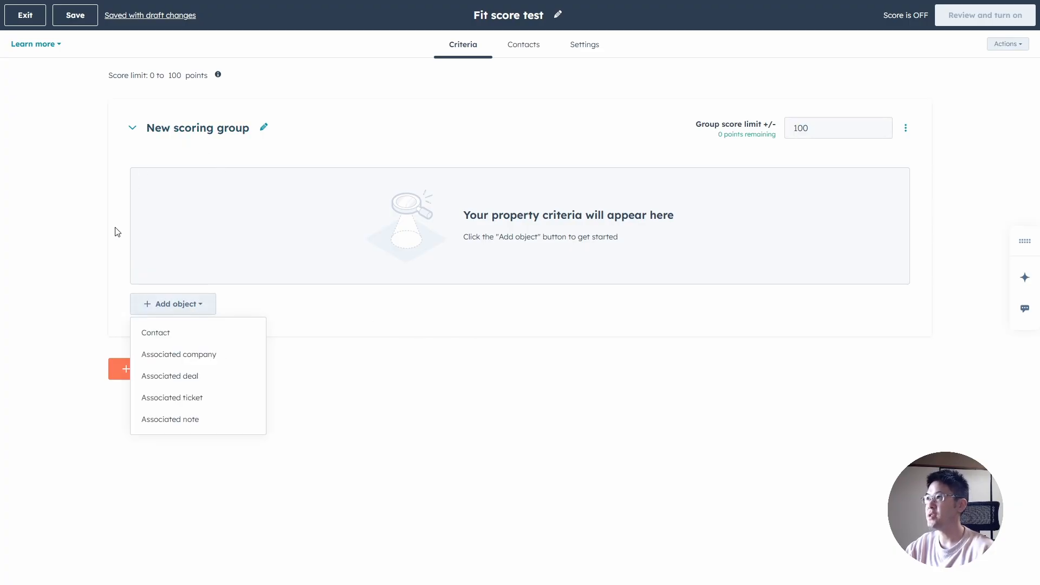
pyautogui.click(193, 334)
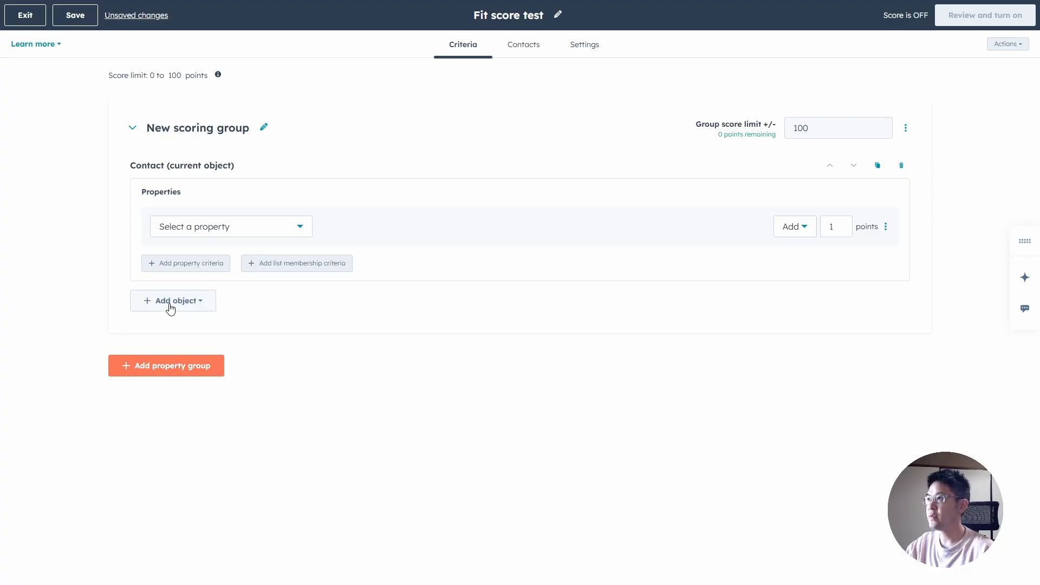
pyautogui.click(253, 234)
pyautogui.click(582, 288)
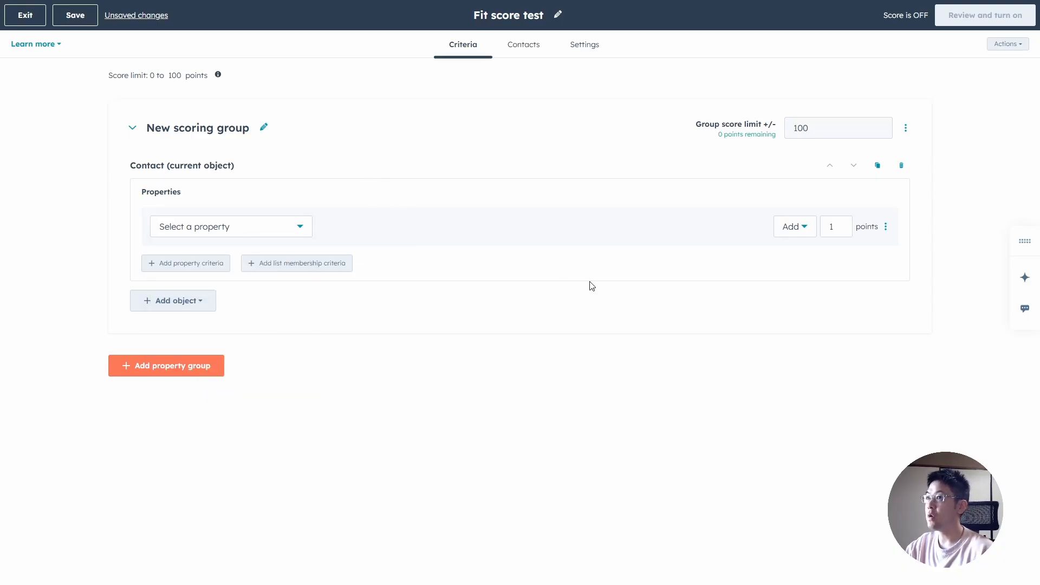
# Try an Associated company object in the same scoring group as Contact, and delete it again.
pyautogui.click(181, 298)
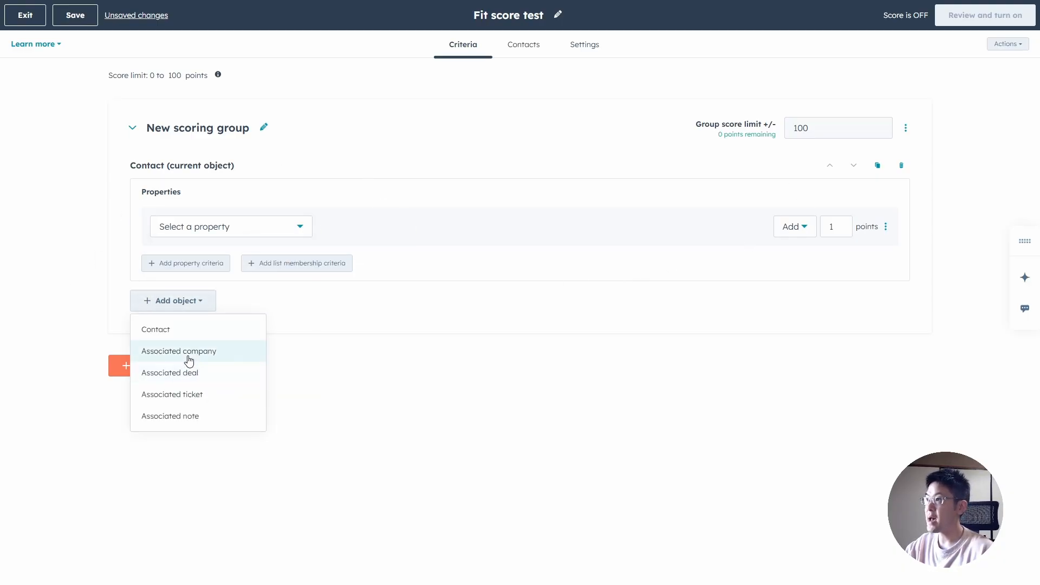
pyautogui.click(190, 353)
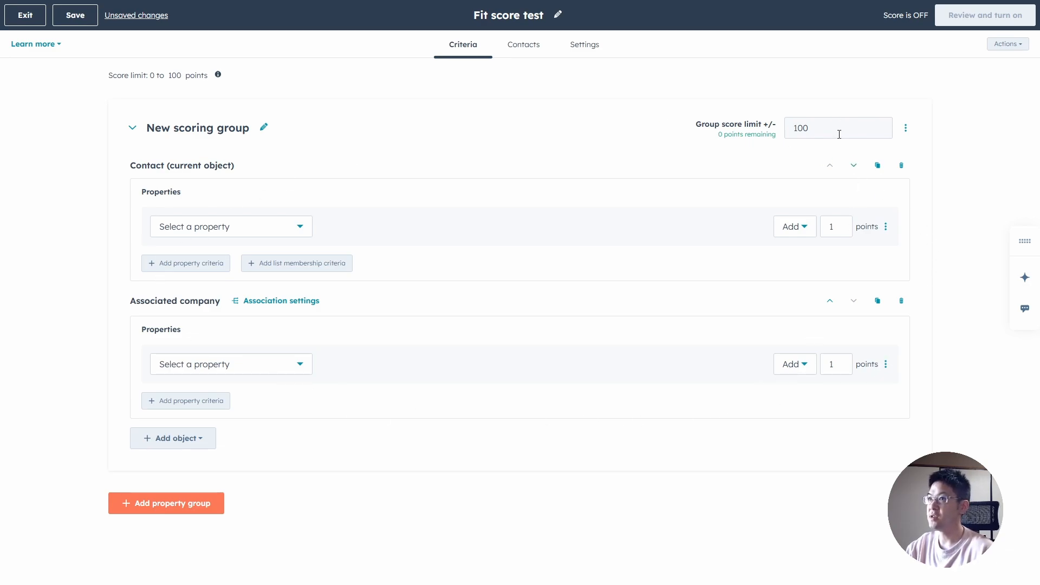
pyautogui.moveTo(839, 134); pyautogui.dragTo(748, 130)
pyautogui.click(984, 303)
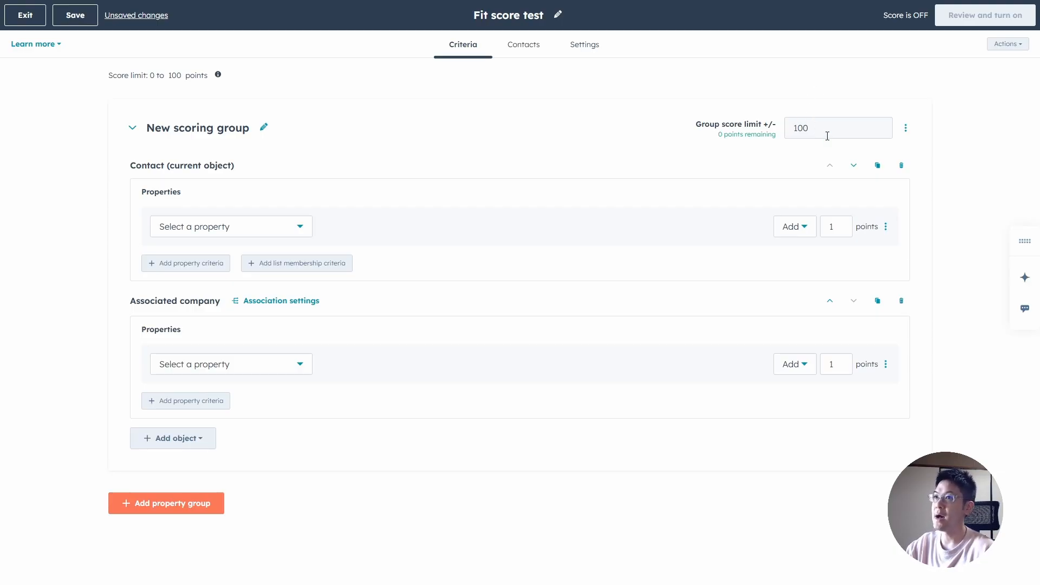
pyautogui.click(901, 301)
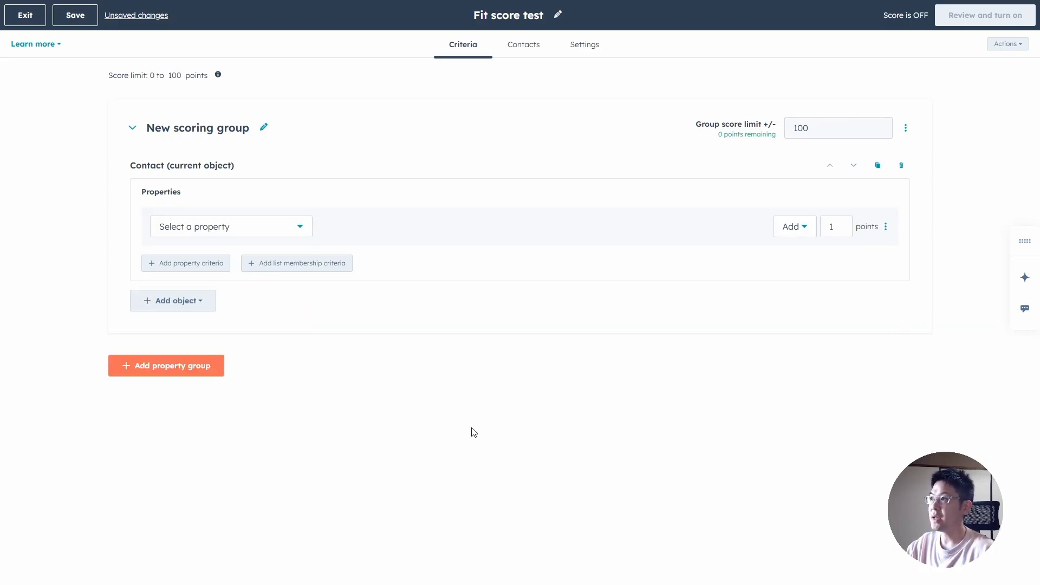
# Add a second property group and give it an Associated company object.
pyautogui.click(188, 374)
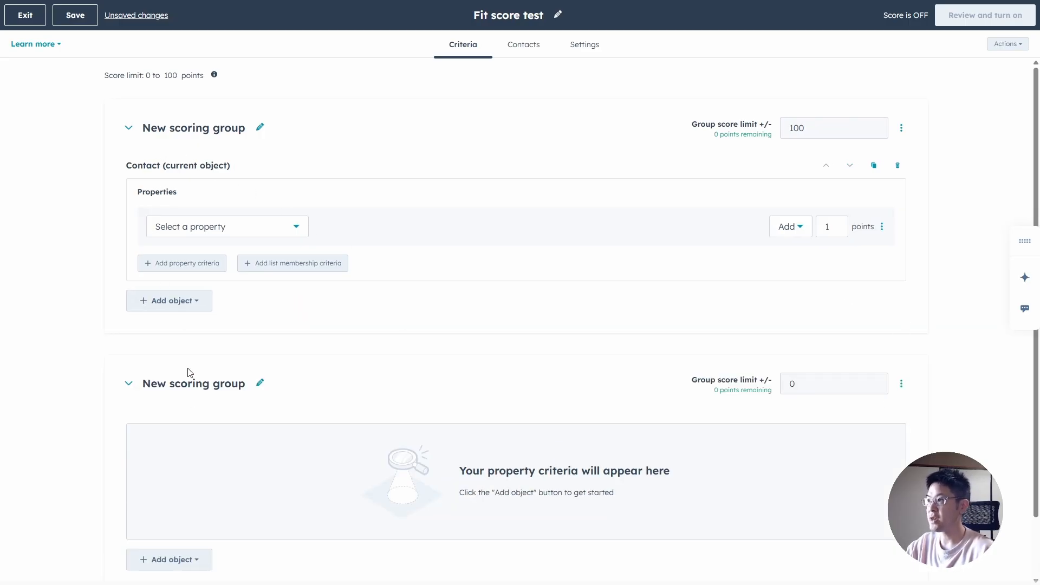
pyautogui.scroll(-2, 174, 511)
pyautogui.click(172, 497)
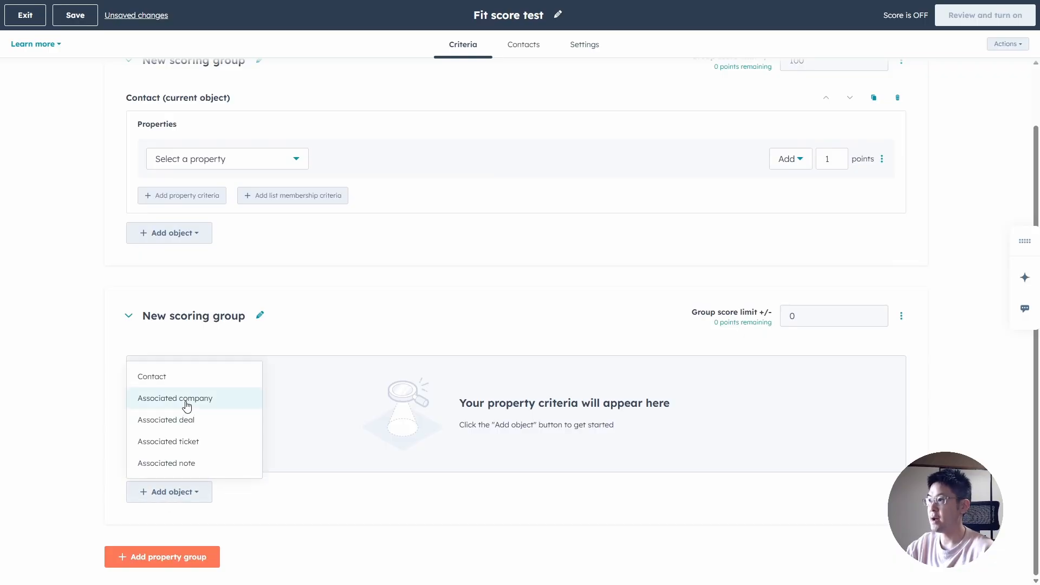
pyautogui.click(157, 398)
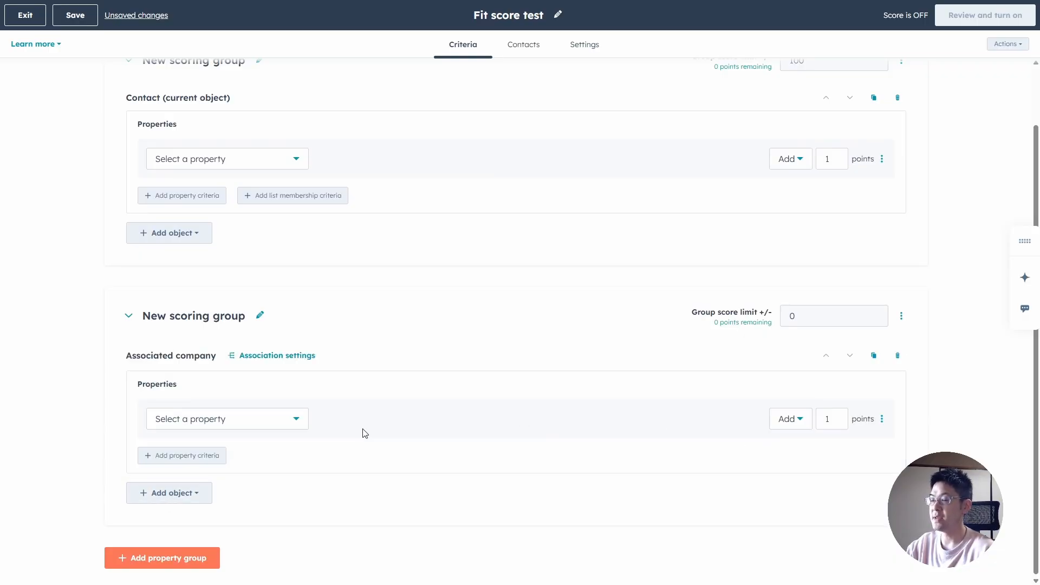
# Set the group score limit of both the Contact group and the Associated company group to 50.
pyautogui.scroll(2, 933, 415)
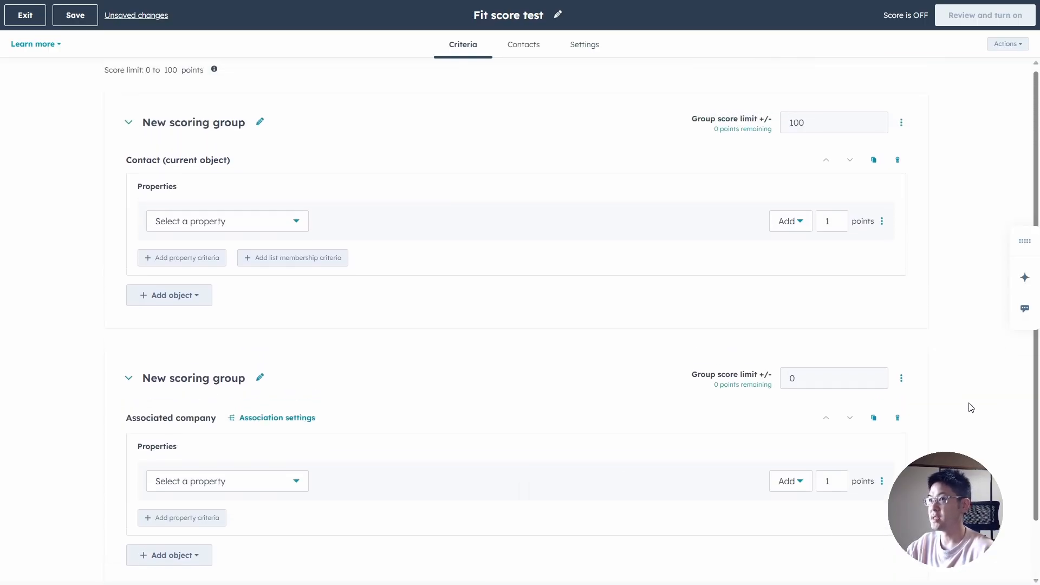
pyautogui.doubleClick(822, 128)
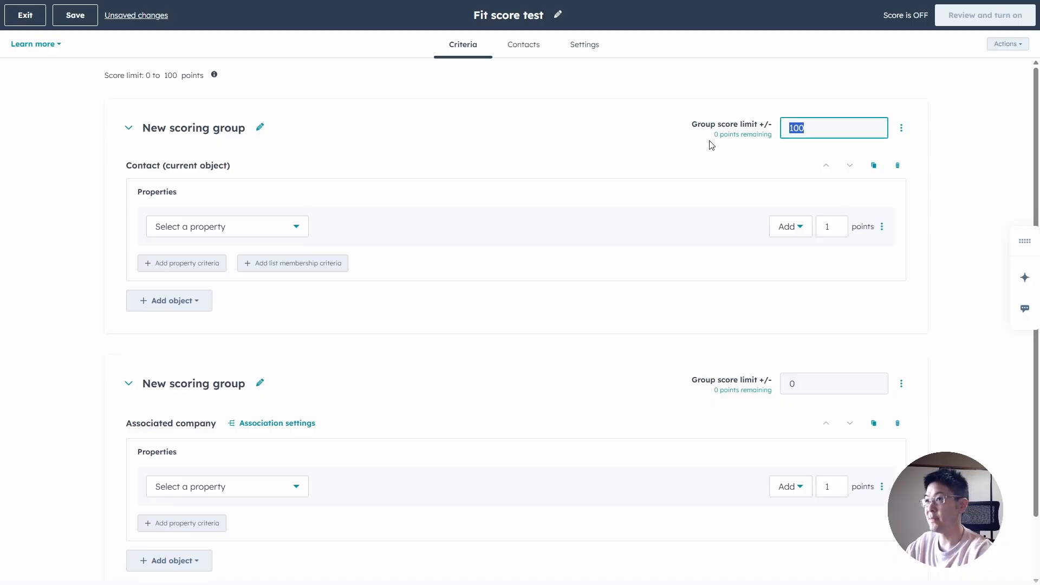
pyautogui.write('50')
pyautogui.doubleClick(819, 381)
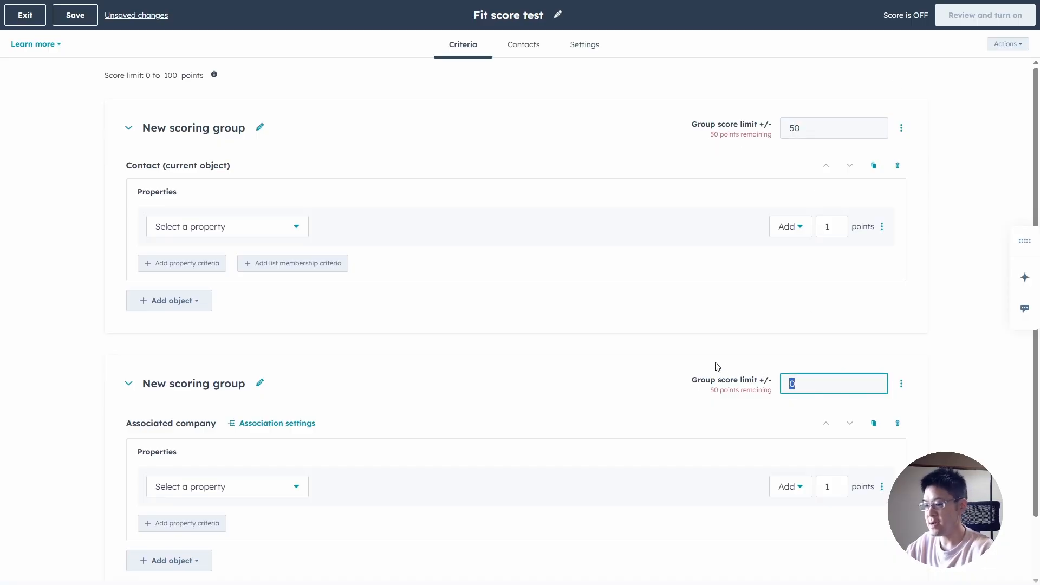
pyautogui.write('50')
pyautogui.click(940, 395)
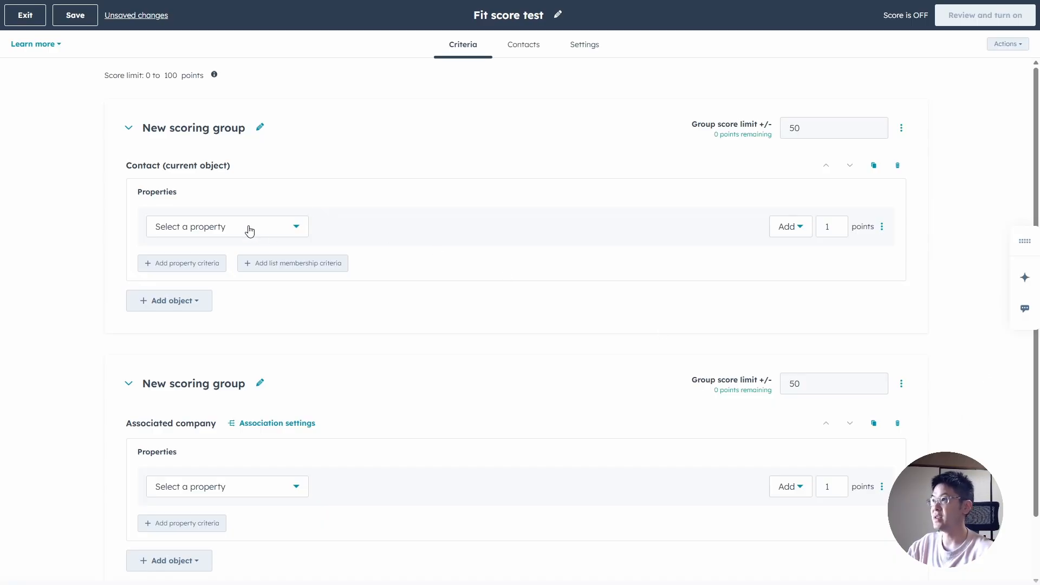
# Add a third property group with an Associated deal object and set its group score limit to 33.
pyautogui.scroll(-1, 590, 390)
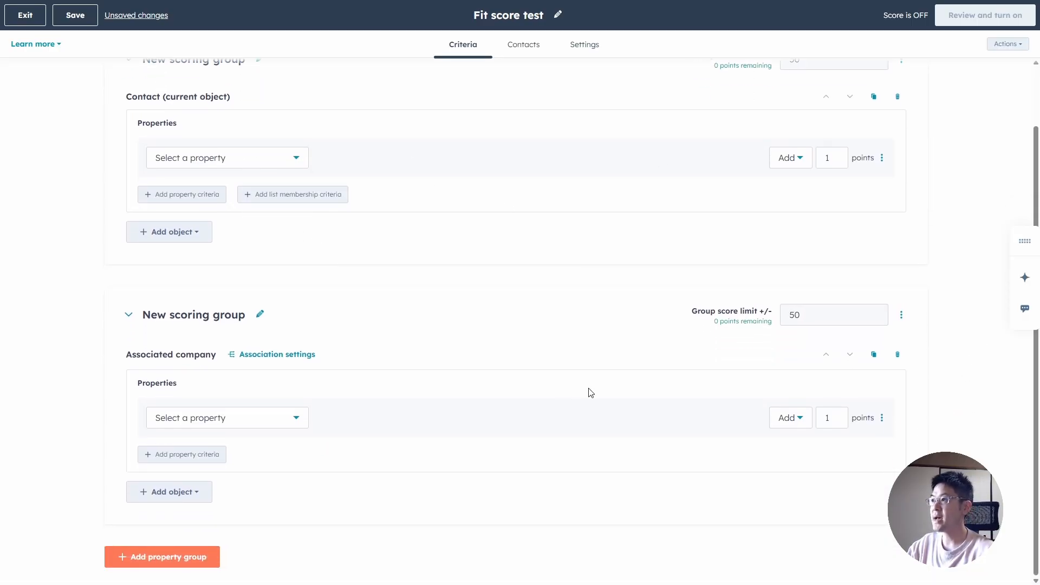
pyautogui.click(206, 561)
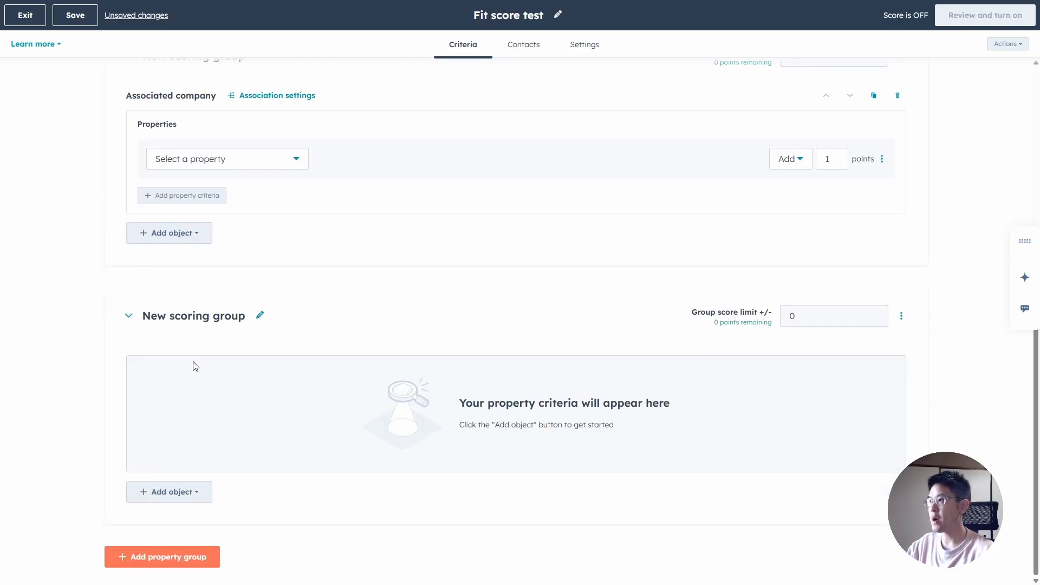
pyautogui.click(172, 492)
pyautogui.click(202, 428)
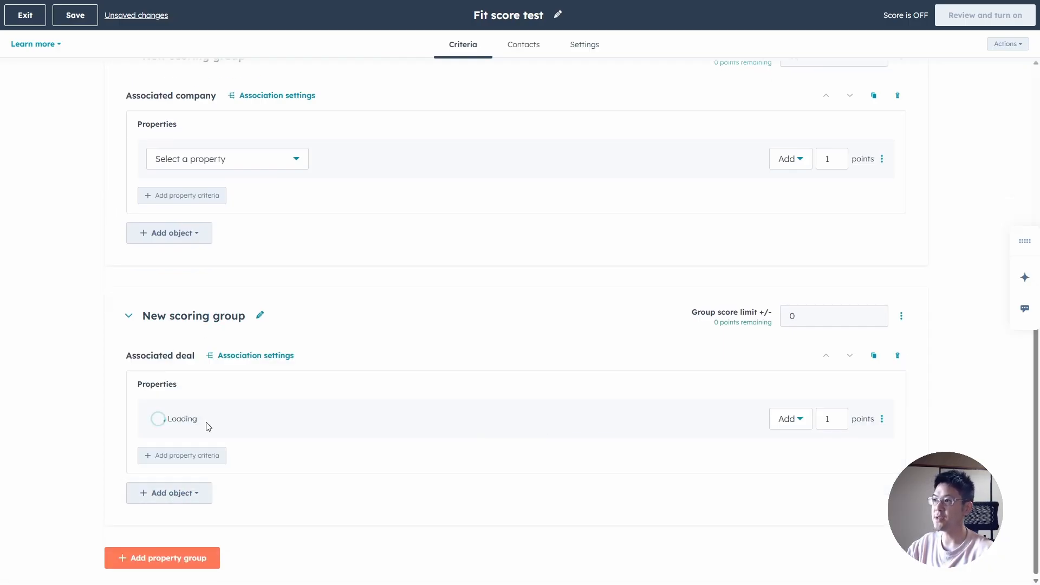
pyautogui.click(820, 317)
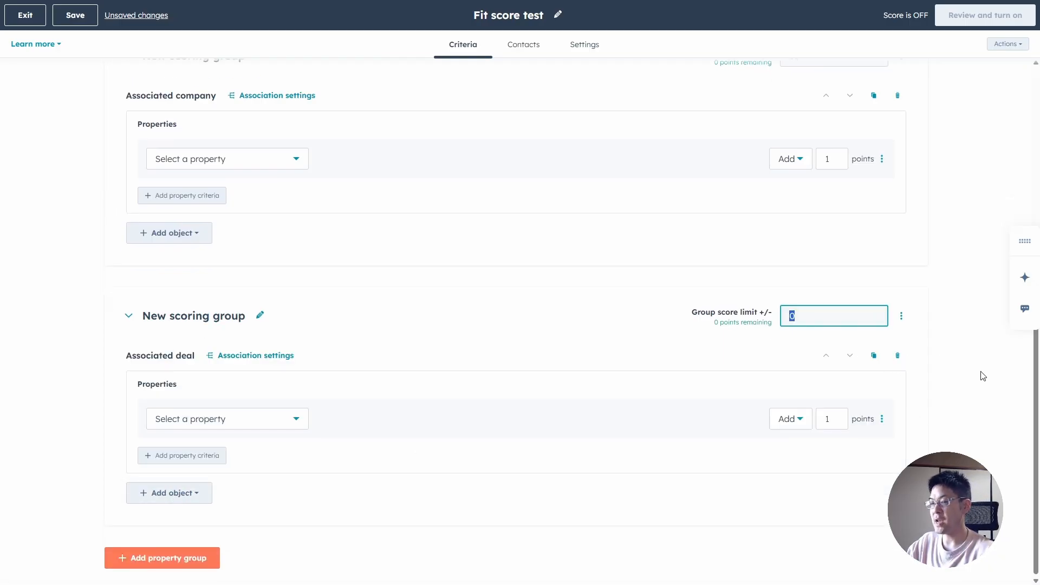
pyautogui.write('33')
pyautogui.scroll(3, 970, 385)
pyautogui.click(837, 220)
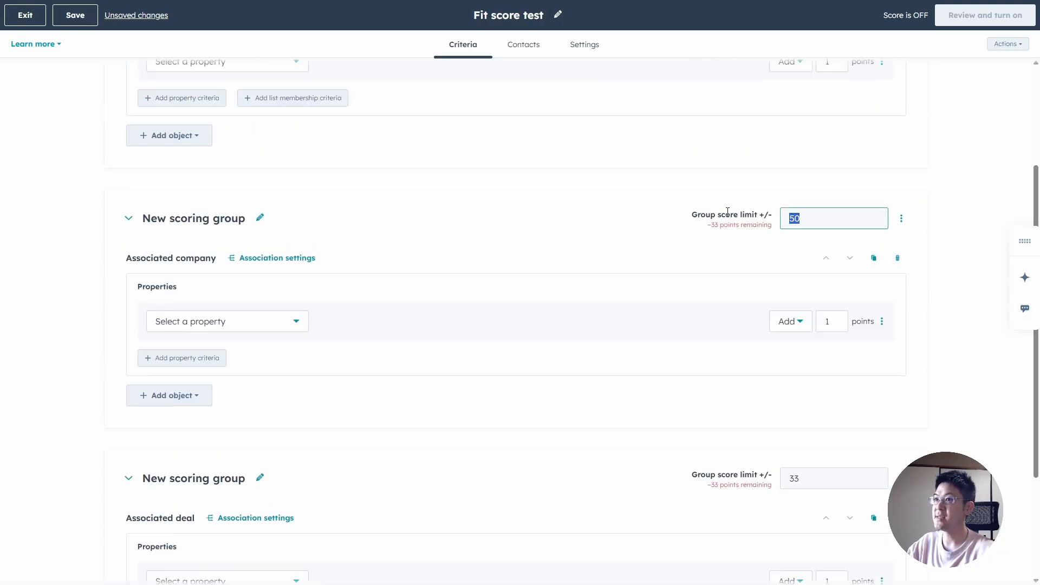
pyautogui.click(827, 474)
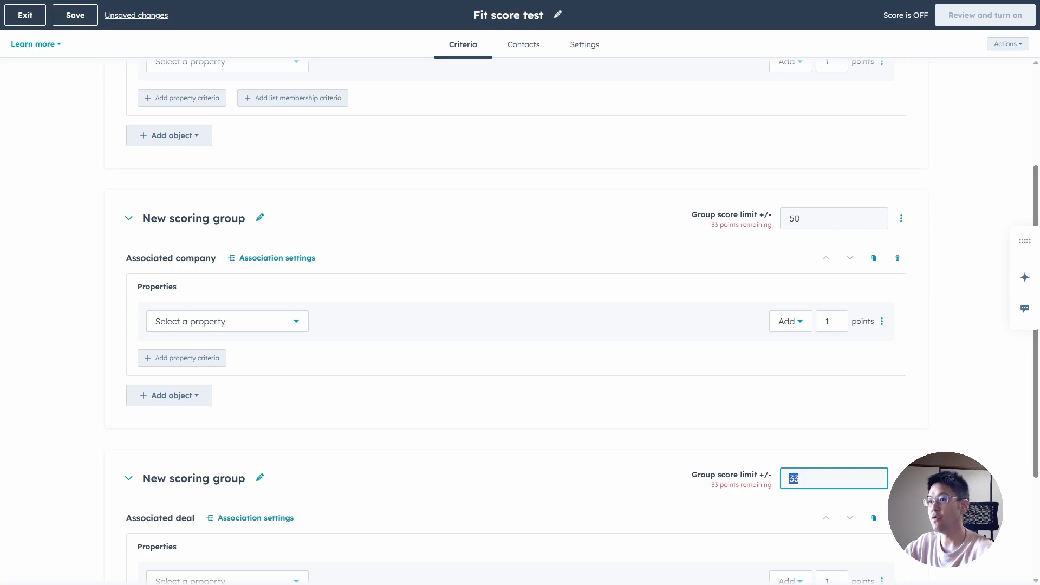
pyautogui.click(952, 445)
pyautogui.moveTo(1036, 395); pyautogui.dragTo(1036, 494)
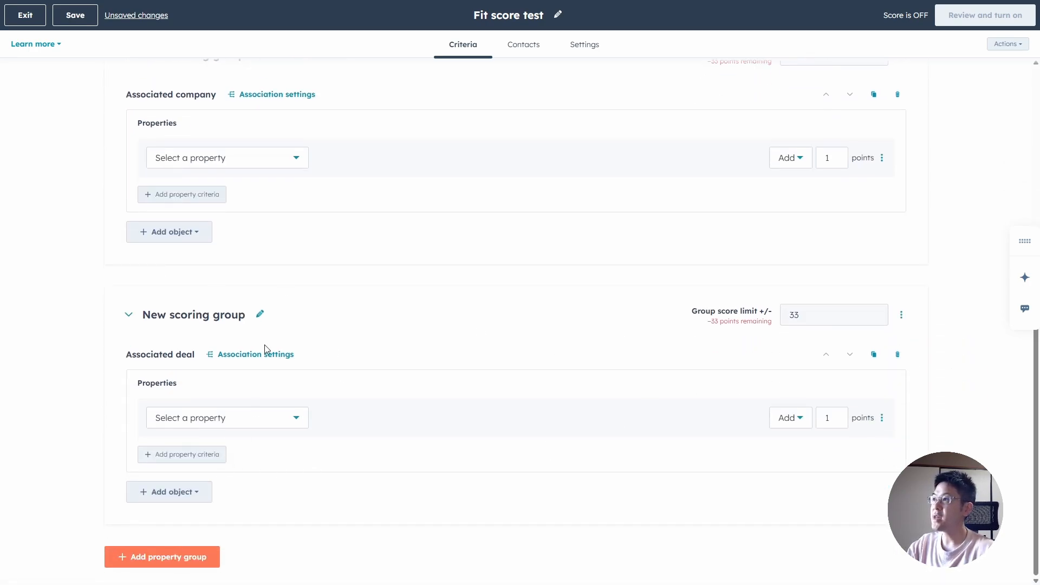
pyautogui.click(902, 318)
pyautogui.click(938, 303)
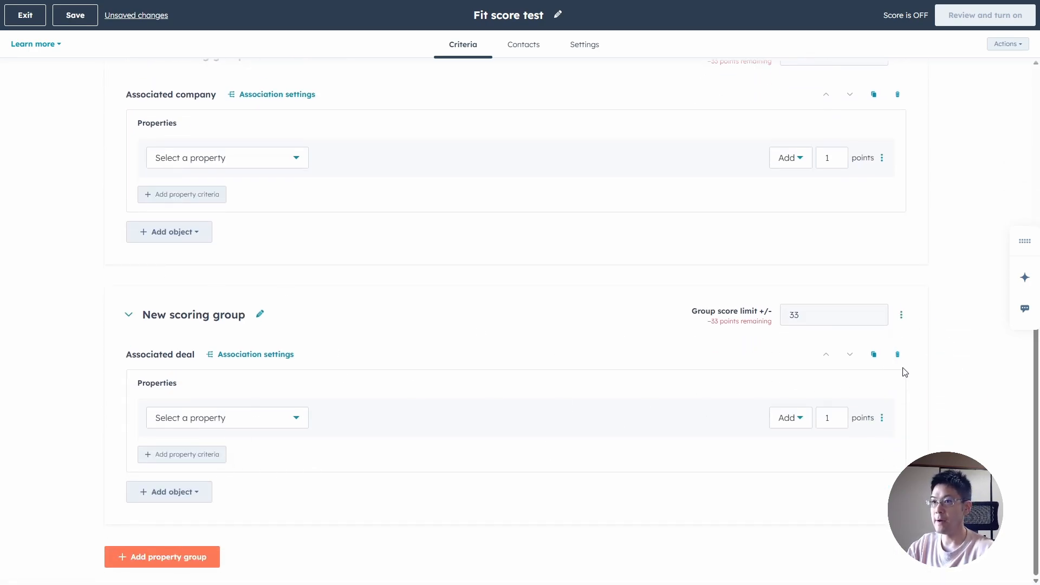
# Delete the Associated deal object from the third scoring group and set that group's score limit to 50.
pyautogui.click(897, 354)
pyautogui.scroll(1, 870, 387)
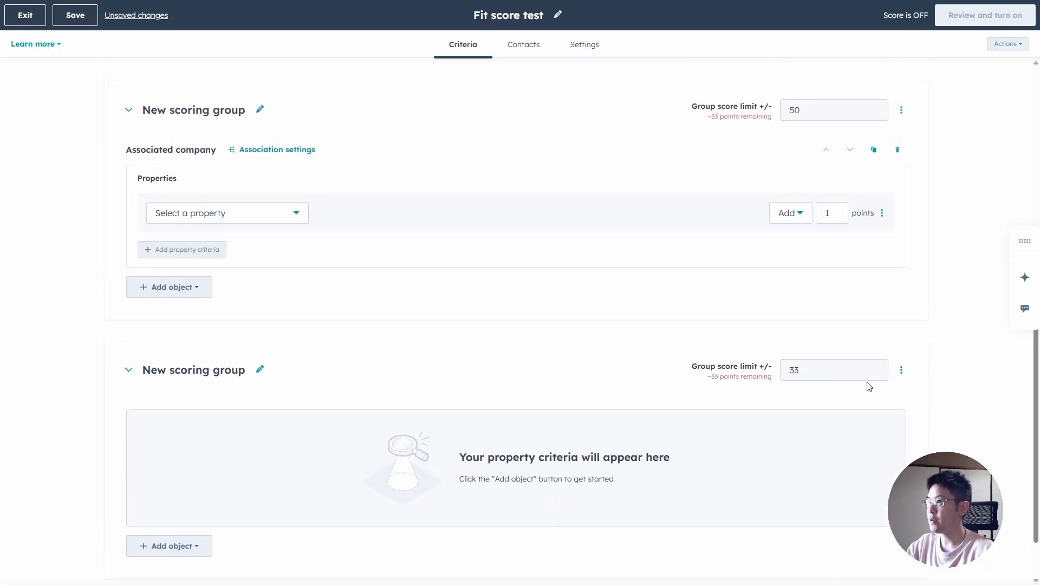
pyautogui.click(822, 368)
pyautogui.write('50')
pyautogui.click(971, 325)
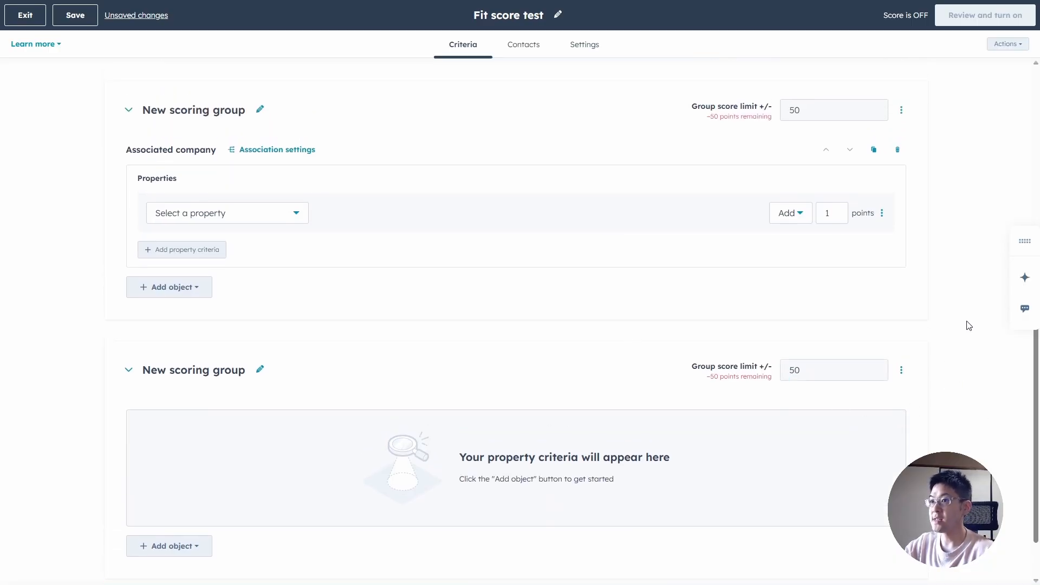
# Delete the empty third scoring group.
pyautogui.scroll(3, 872, 263)
pyautogui.scroll(2, 872, 263)
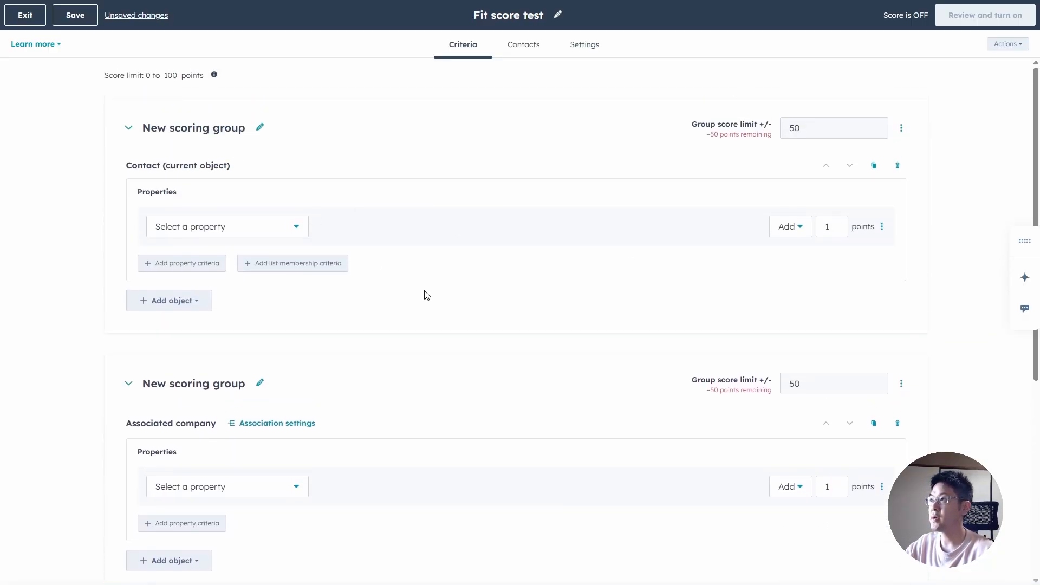
pyautogui.scroll(-2, 839, 210)
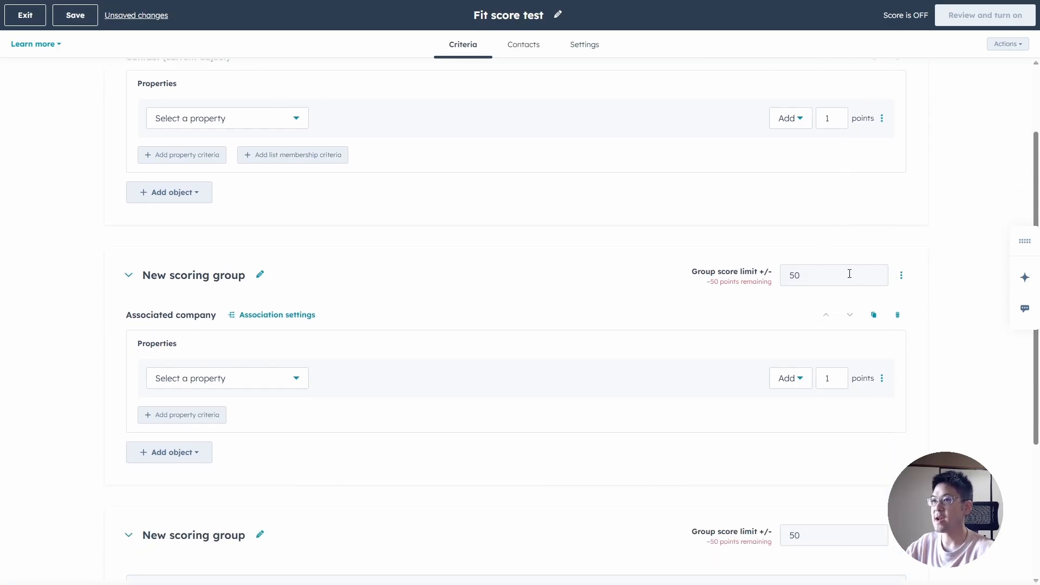
pyautogui.click(785, 276)
pyautogui.click(961, 332)
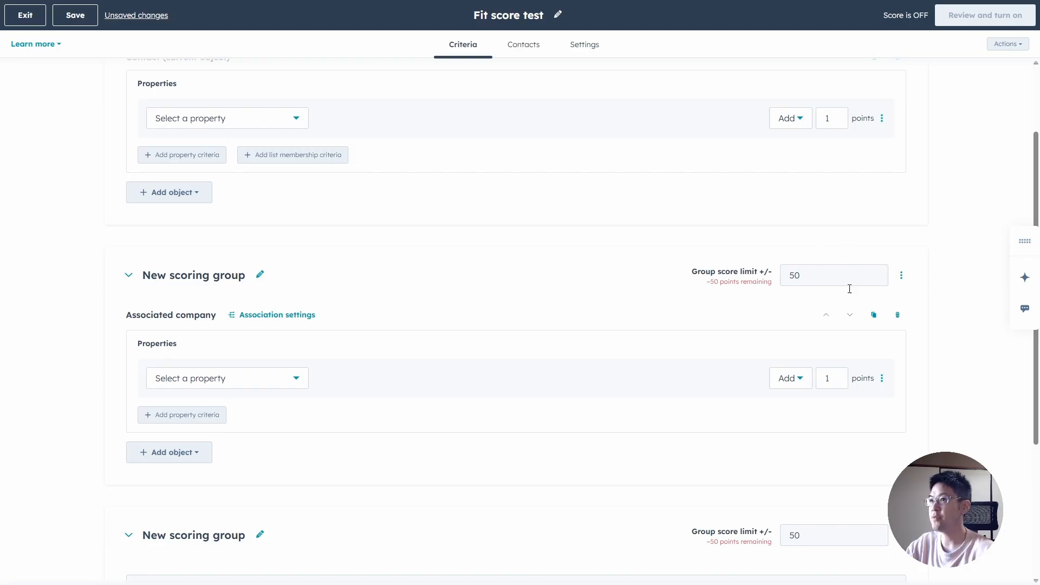
pyautogui.scroll(-3, 856, 298)
pyautogui.click(901, 374)
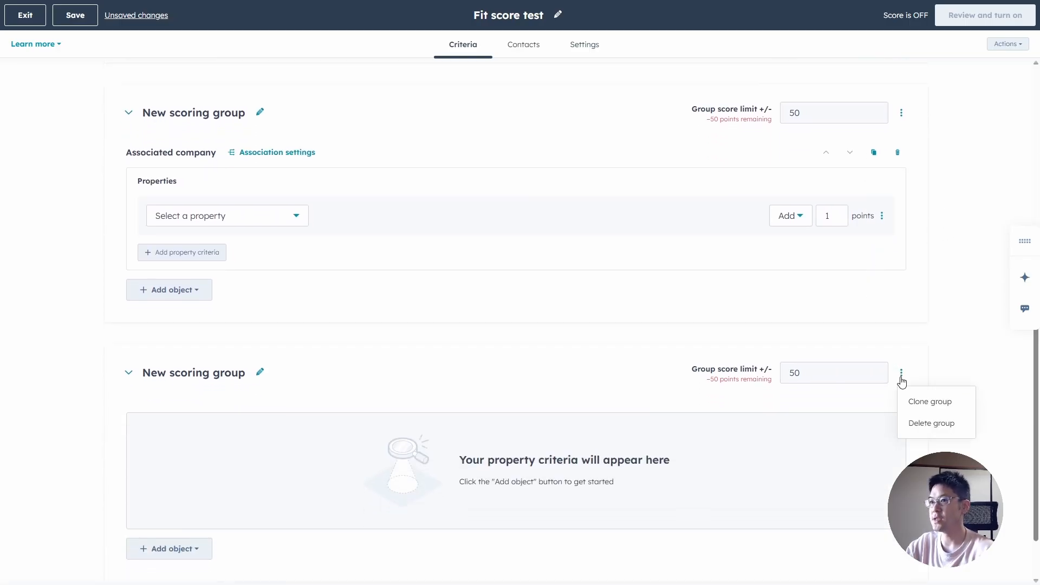
pyautogui.click(932, 423)
# Set the Contact property criterion to Job title with the operator "is equal to any of".
pyautogui.scroll(2, 964, 383)
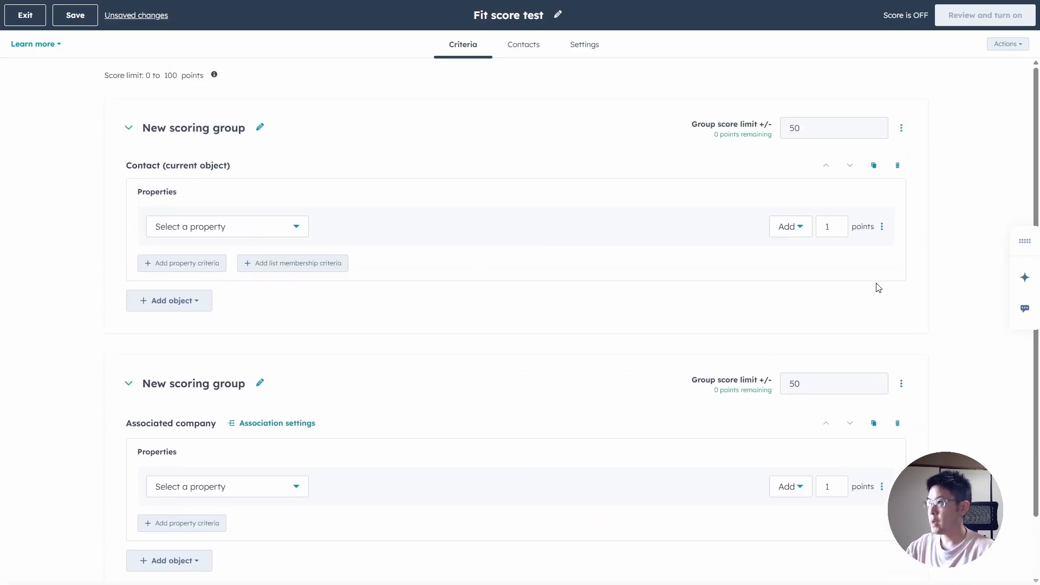
pyautogui.click(252, 227)
pyautogui.write('job')
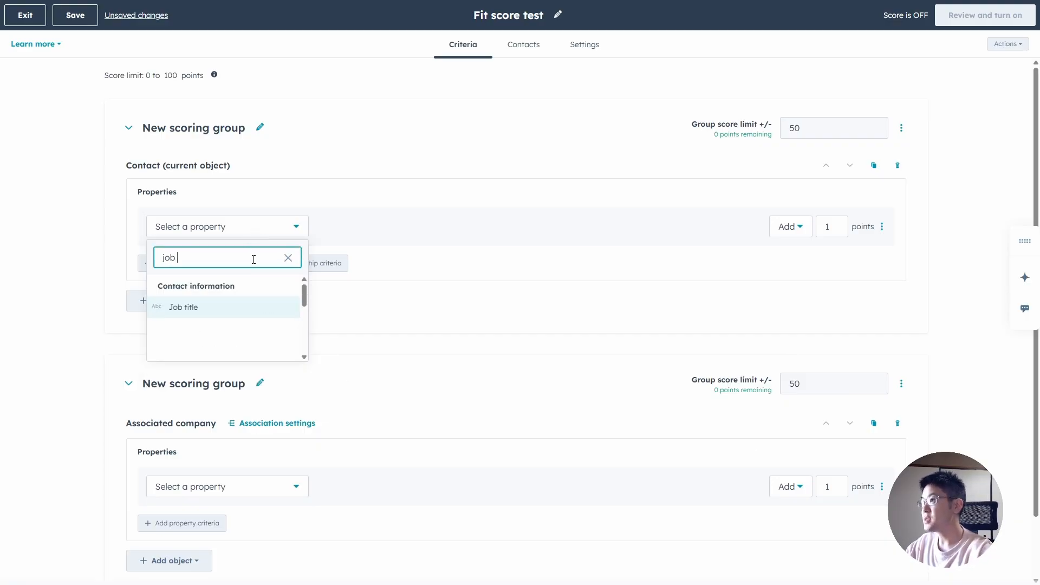
pyautogui.press('Return')
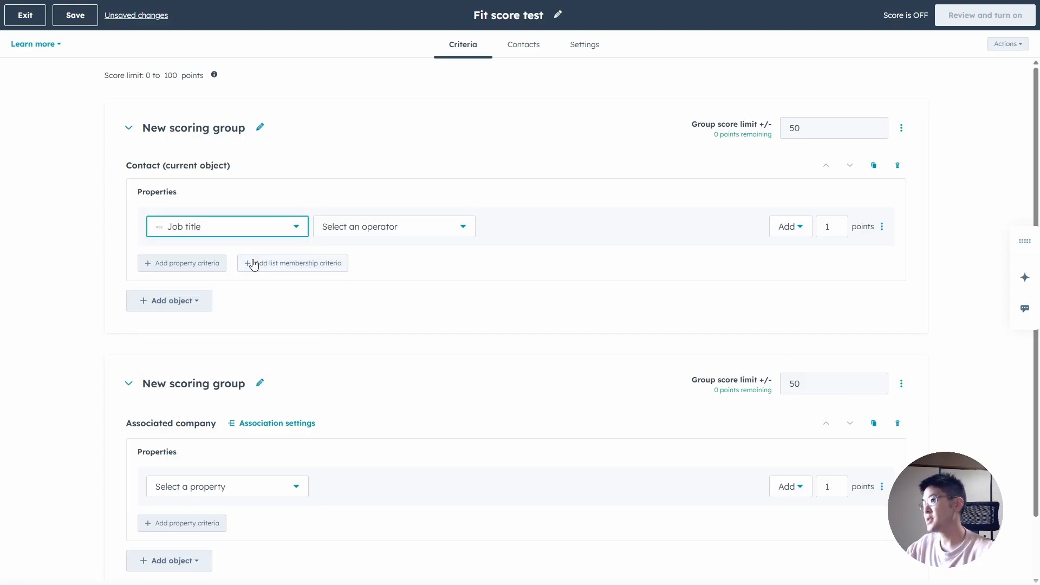
pyautogui.click(349, 226)
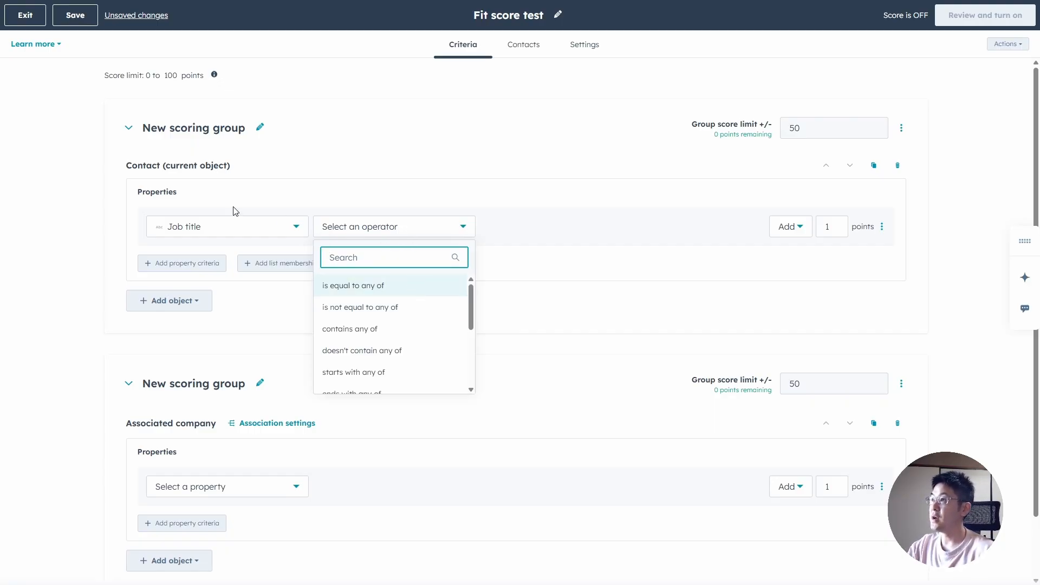
pyautogui.click(391, 293)
pyautogui.click(243, 255)
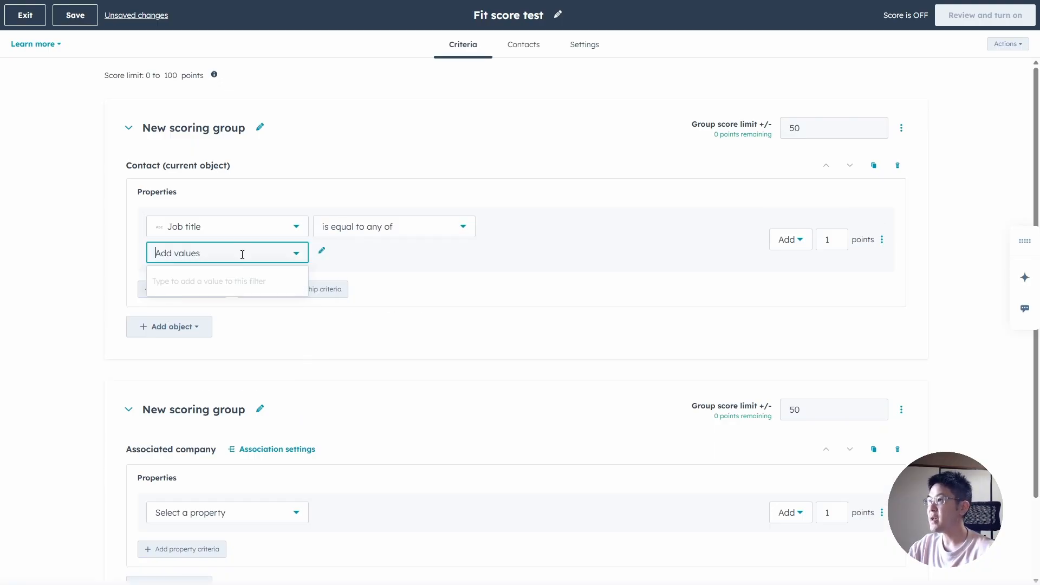
# Try the operator "contains any of" with the value "chief" for the Job title criterion.
pyautogui.click(398, 233)
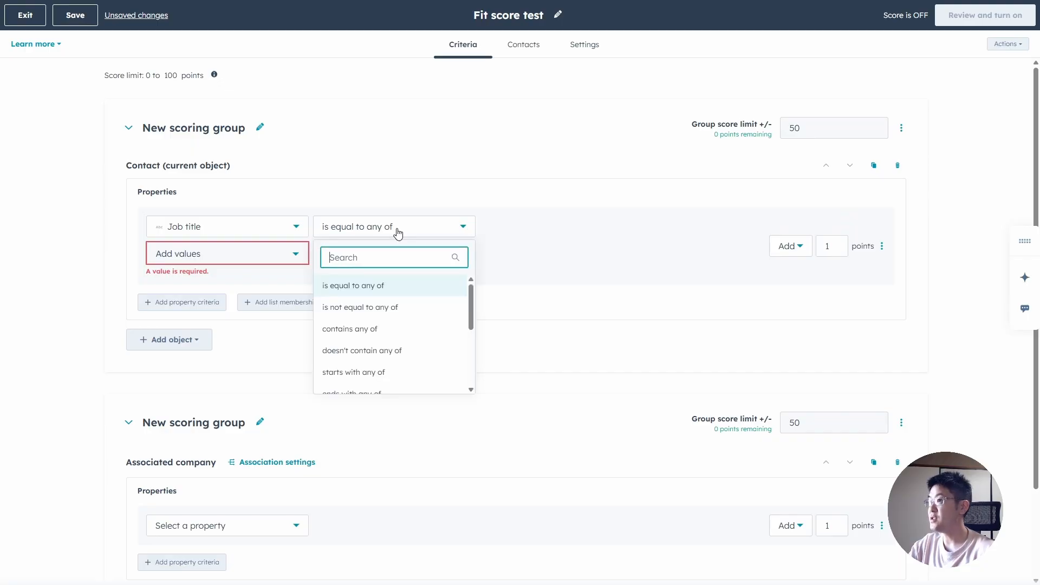
pyautogui.click(387, 329)
pyautogui.click(262, 260)
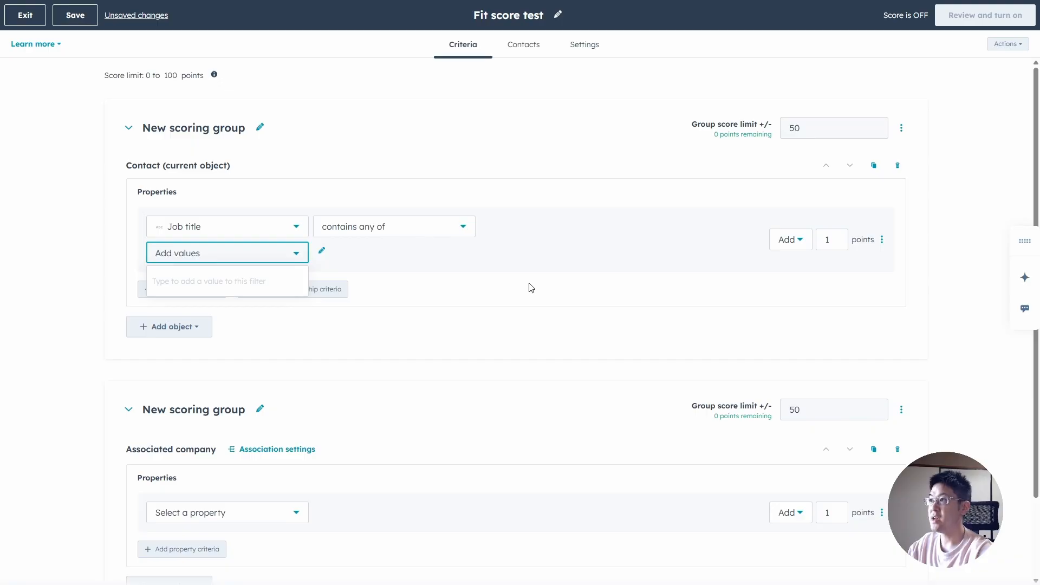
pyautogui.write('chief')
pyautogui.press('Return')
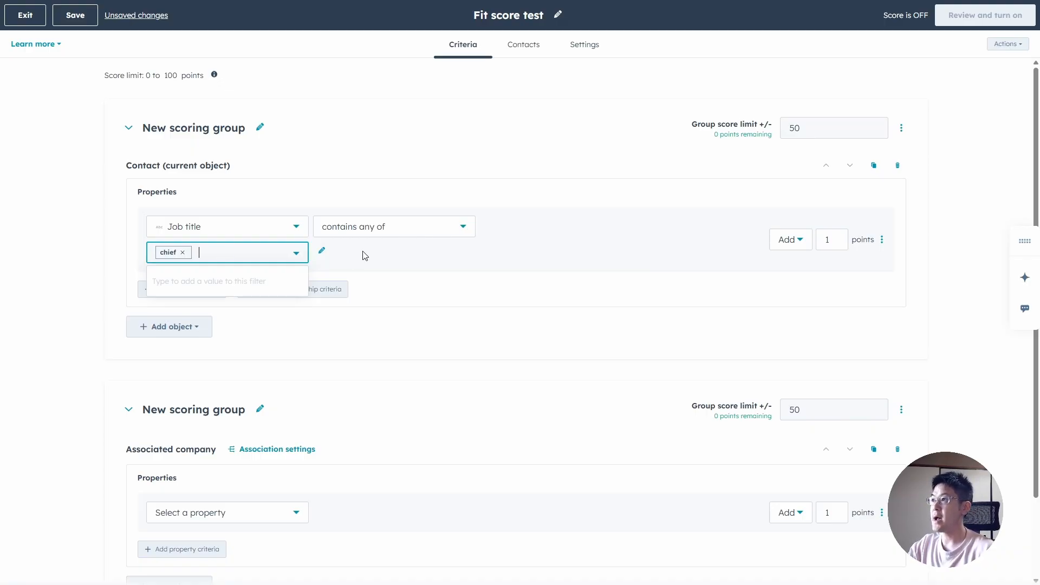
# Return the Job title operator to "is equal to any of" and remove the value "chief".
pyautogui.click(408, 226)
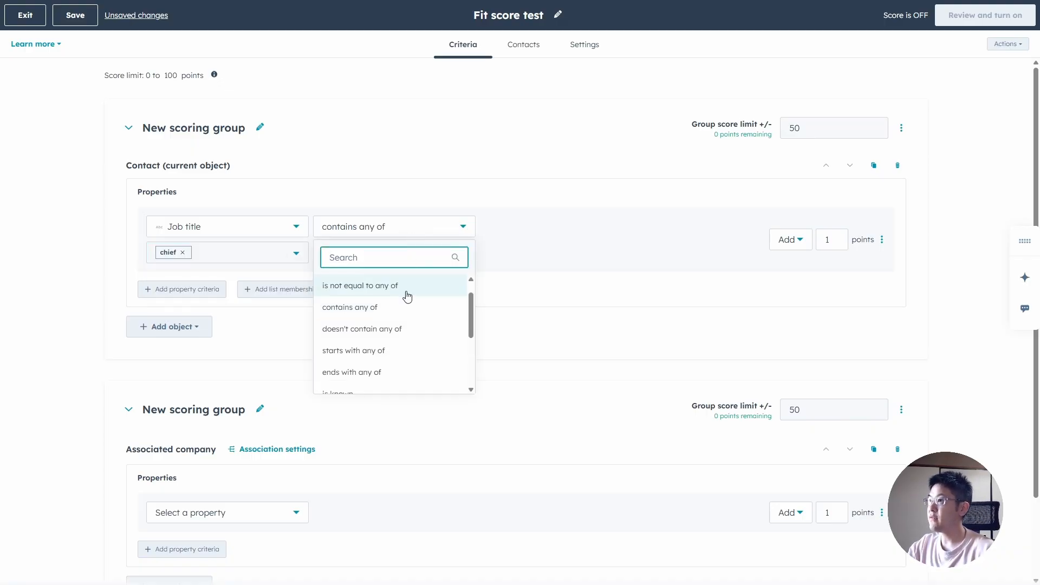
pyautogui.scroll(1, 399, 329)
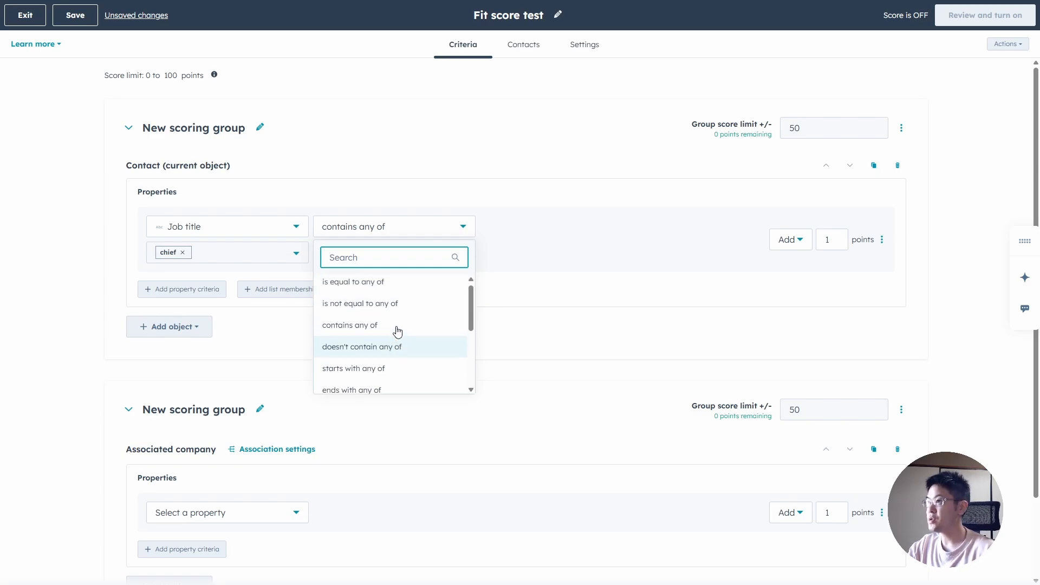
pyautogui.click(389, 287)
pyautogui.click(182, 252)
# Add the values "ceo", "cmo", "cso" and "head of marketing" to the Job title criterion.
pyautogui.write('chief')
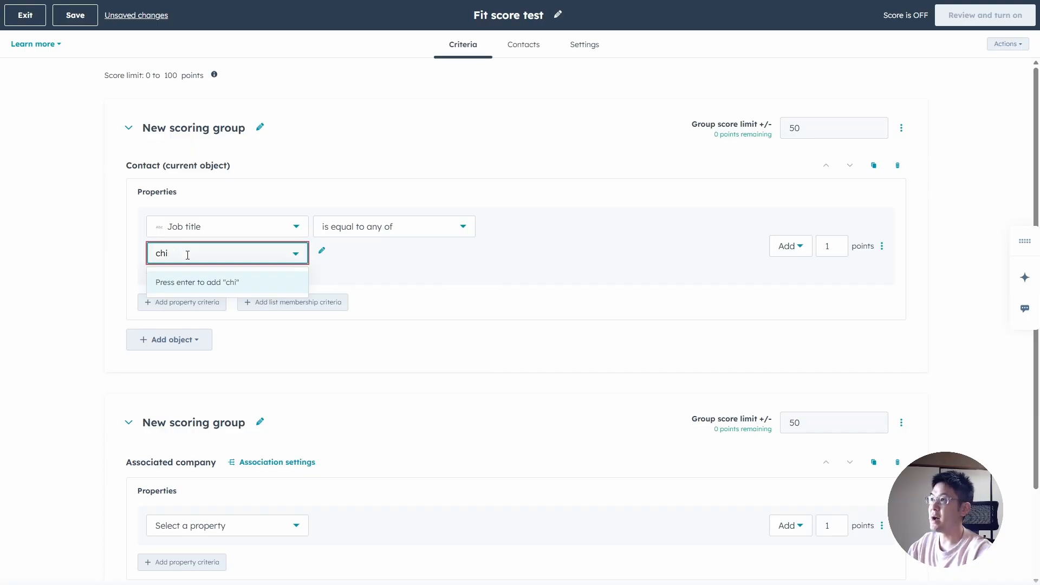
pyautogui.press('BackSpace')
pyautogui.press('BackSpace')
pyautogui.write('eo')
pyautogui.press('Return')
pyautogui.write('cmo')
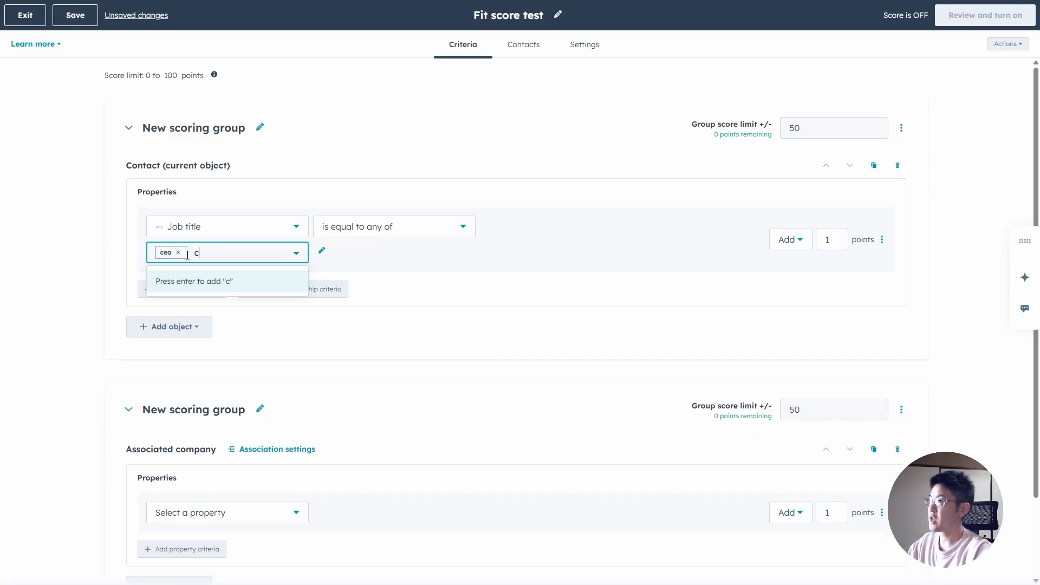
pyautogui.press('Return')
pyautogui.write('cso')
pyautogui.press('Return')
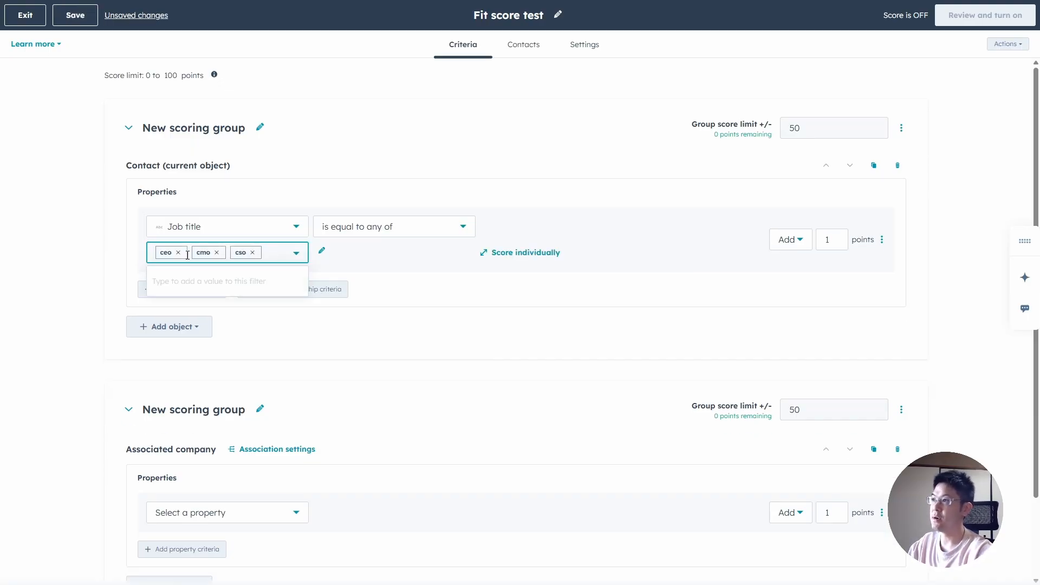
pyautogui.write('head of marketing')
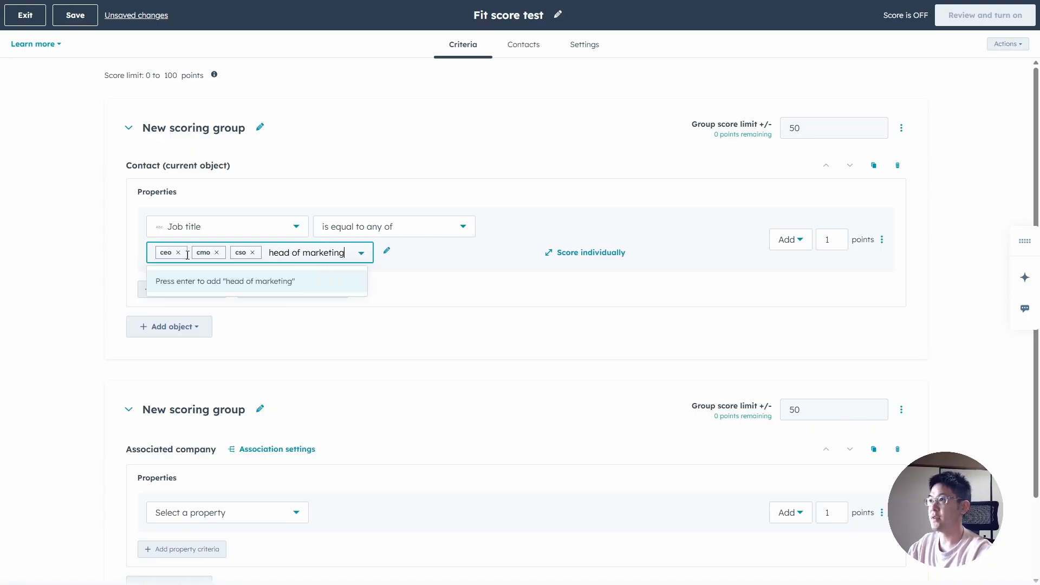
pyautogui.press('Return')
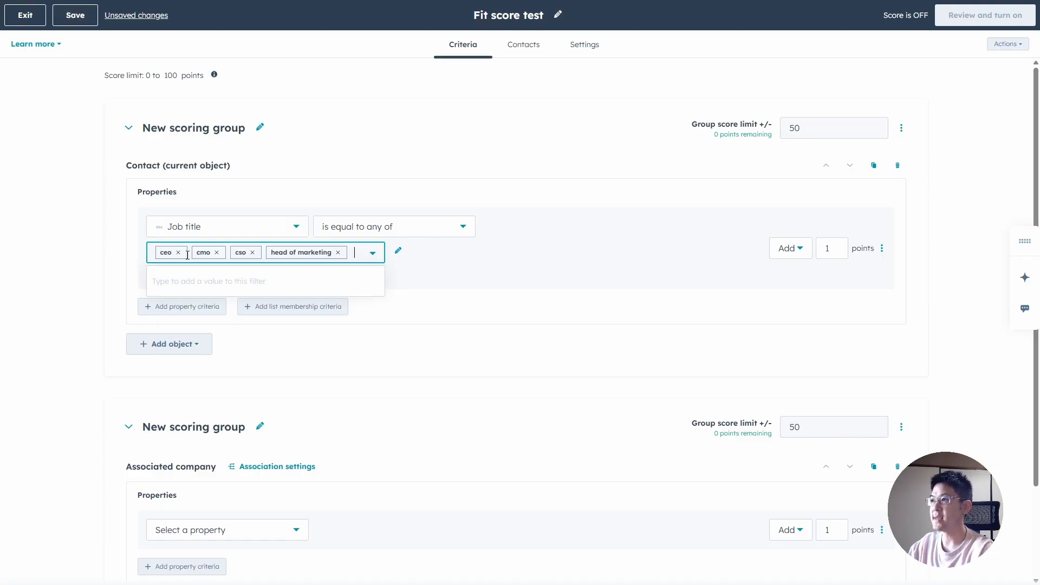
pyautogui.click(425, 232)
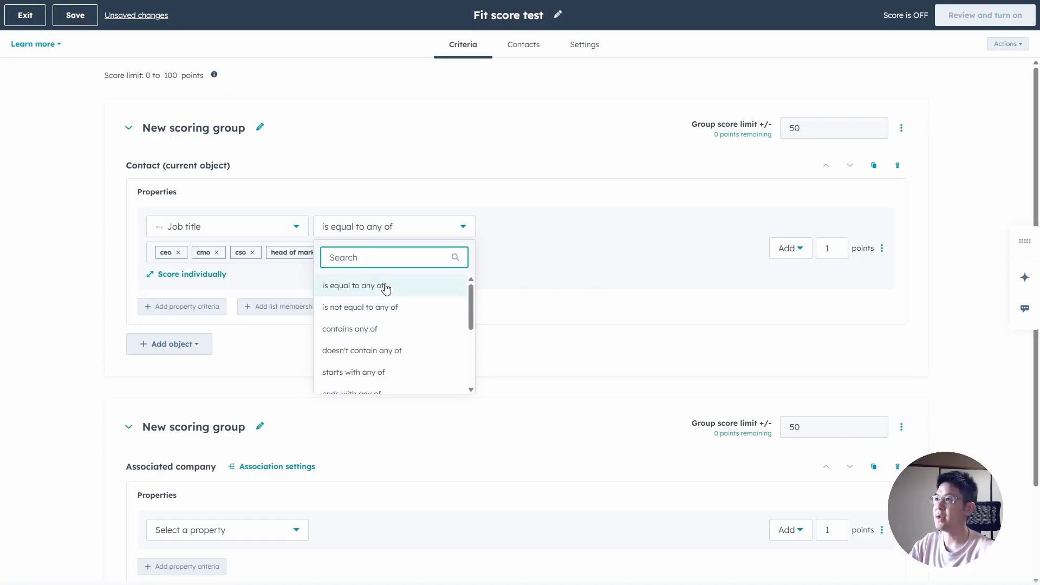
pyautogui.click(540, 282)
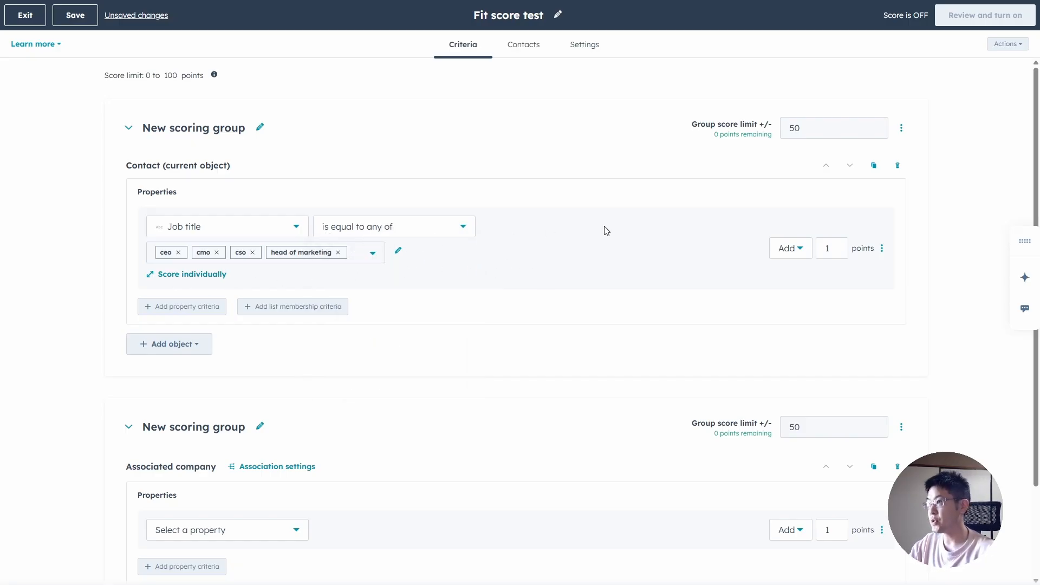
# Add a second contact property criterion for Job title with the operator "is equal to any of".
pyautogui.click(211, 314)
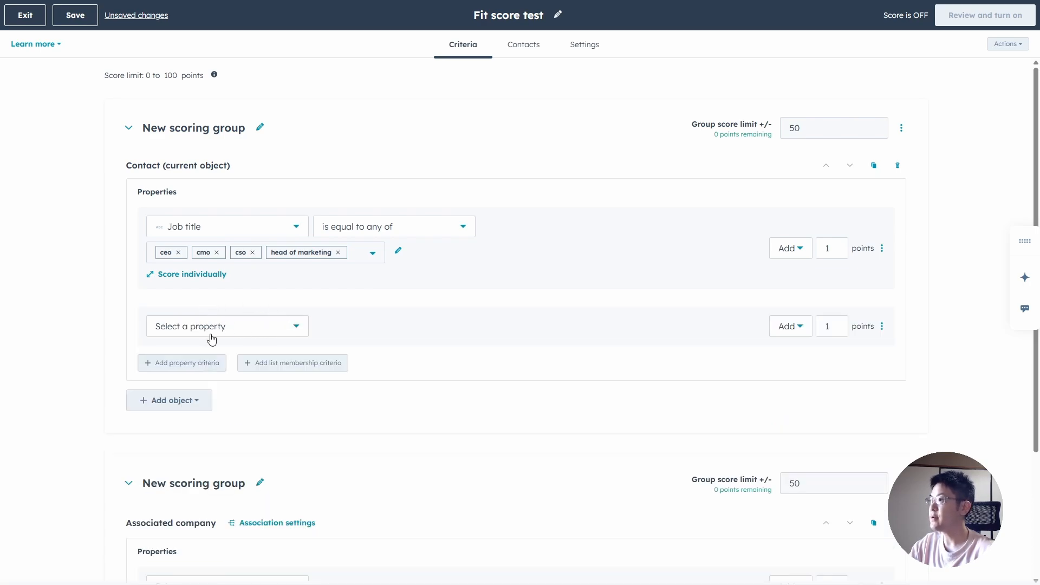
pyautogui.click(211, 338)
pyautogui.click(511, 323)
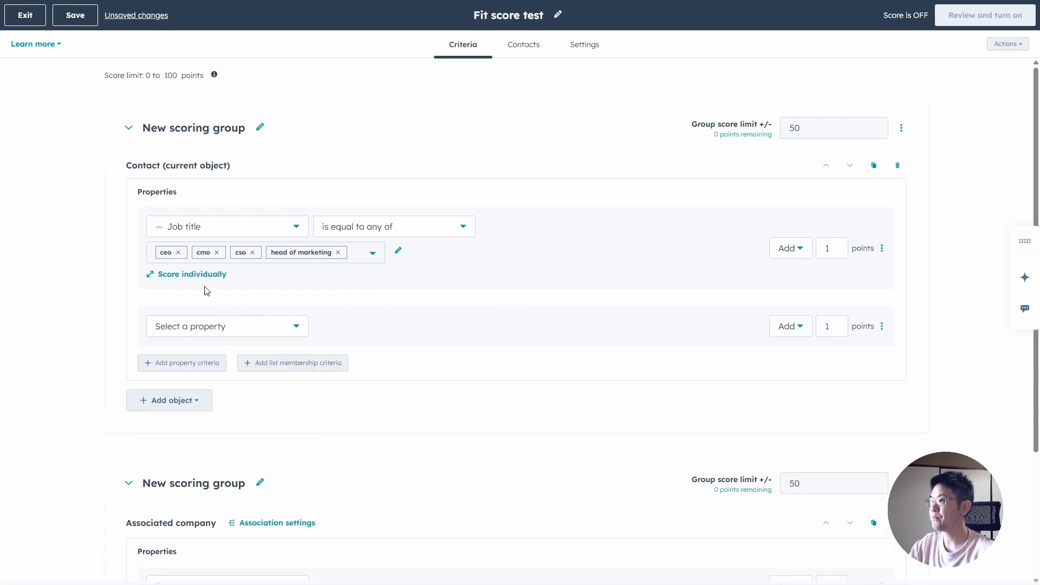
pyautogui.click(225, 331)
pyautogui.write('job titl')
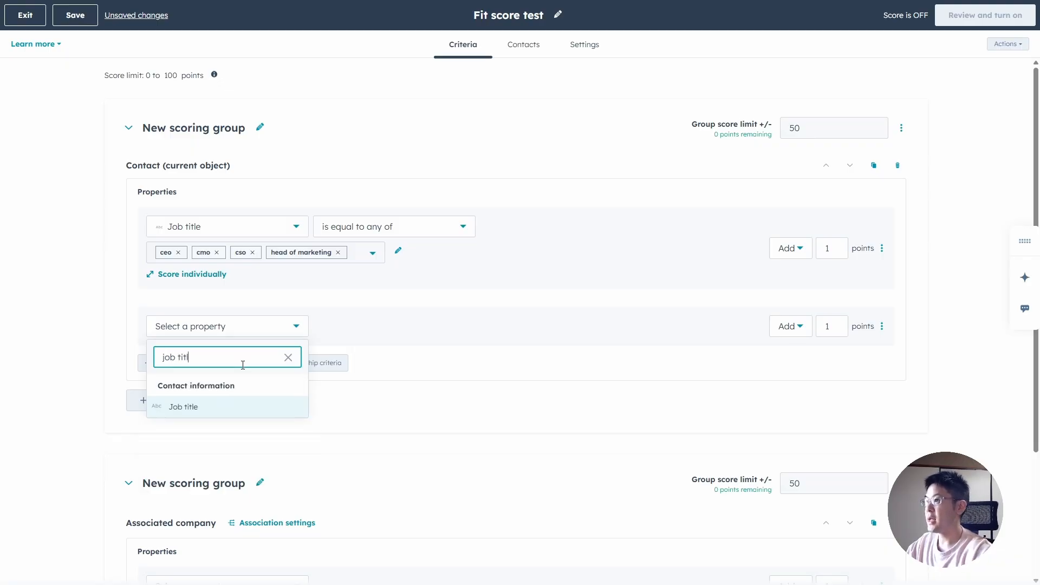
pyautogui.press('Return')
pyautogui.click(354, 330)
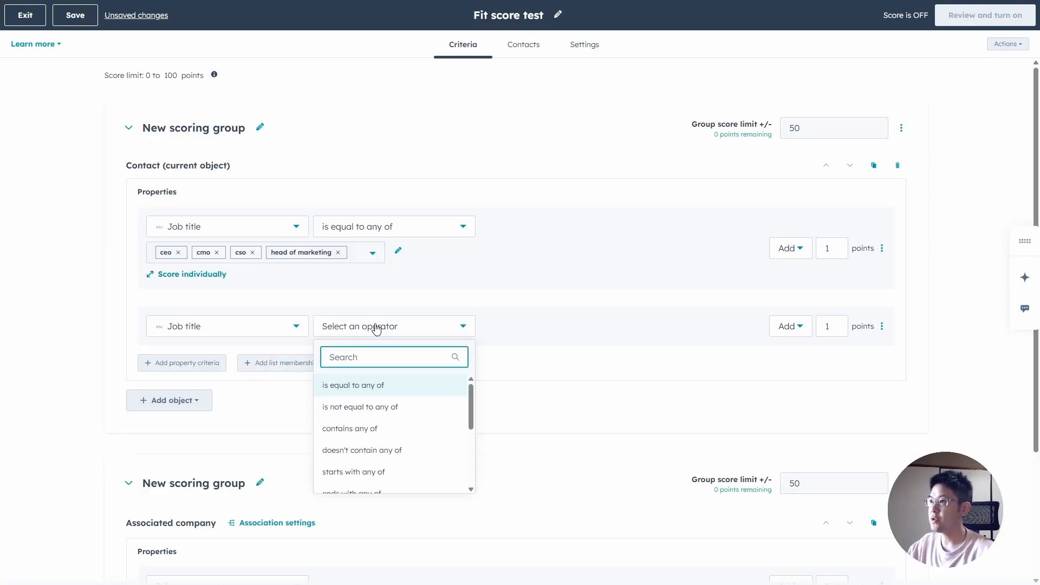
pyautogui.click(406, 395)
# Add the values "intern" and "junior" to the second Job title criterion and change its operator to "contains any of".
pyautogui.click(227, 362)
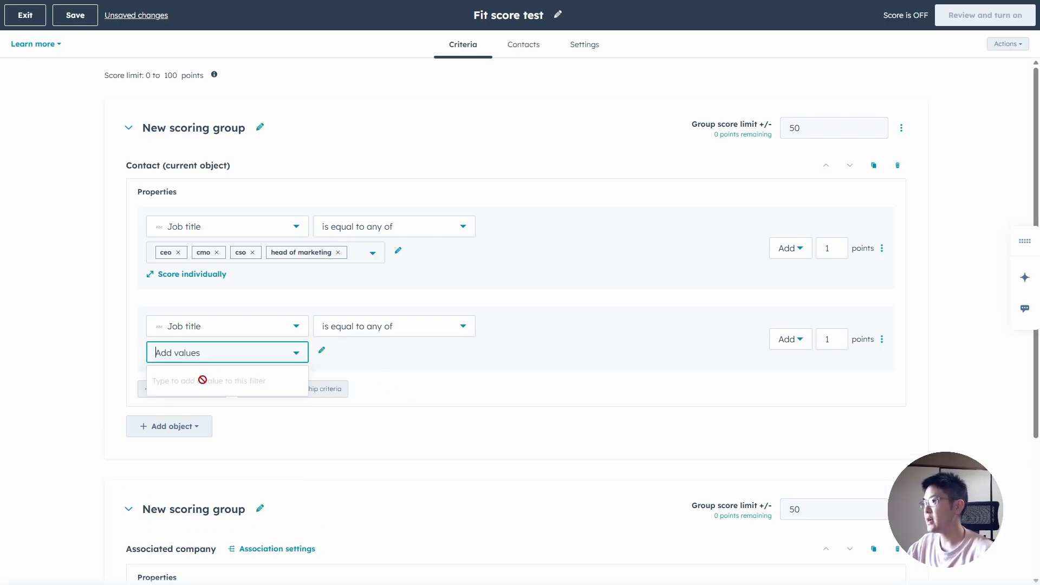
pyautogui.write('int')
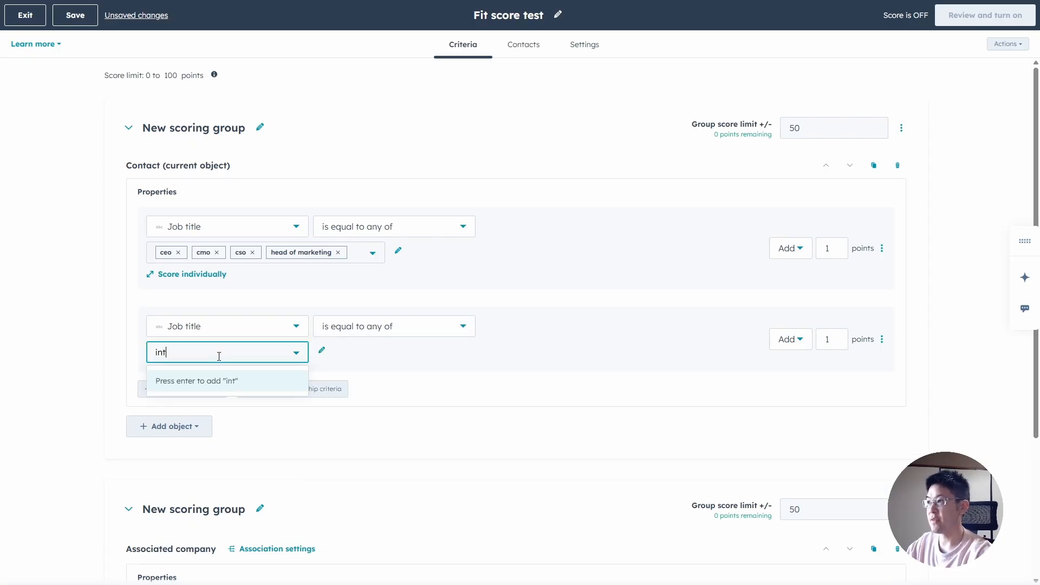
pyautogui.write('ern')
pyautogui.press('Return')
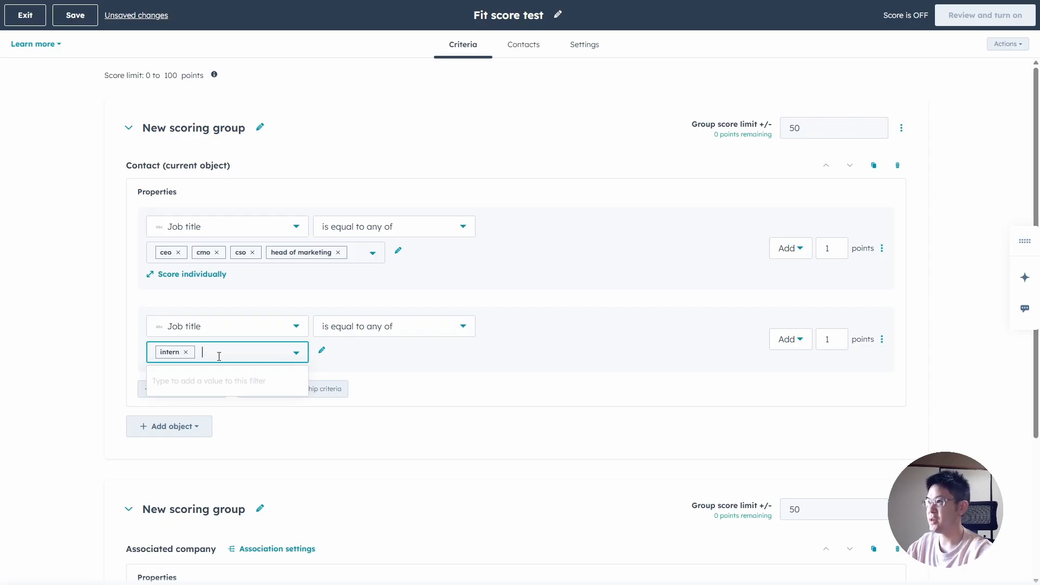
pyautogui.write('junior')
pyautogui.press('Return')
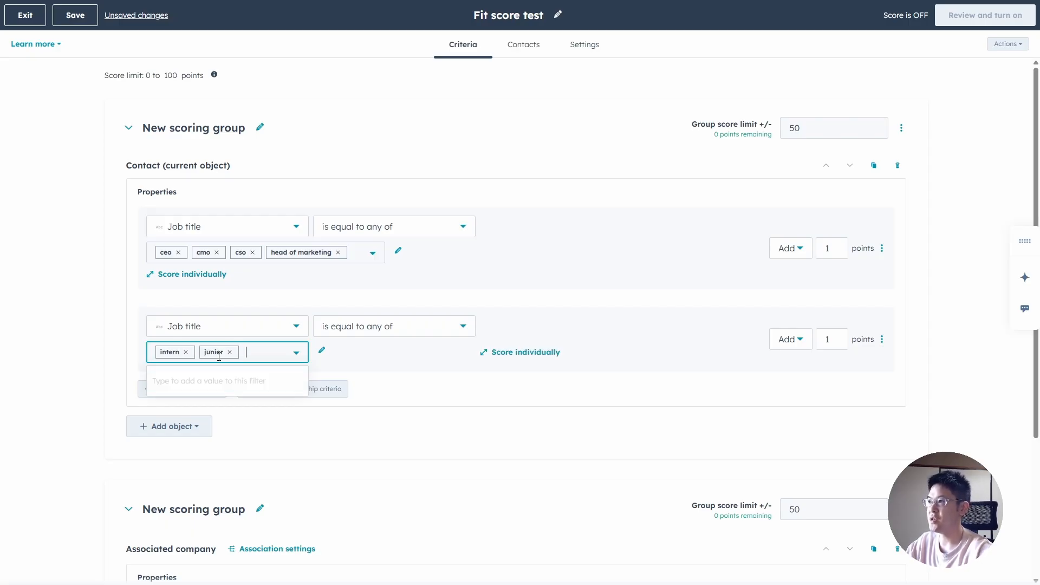
pyautogui.click(404, 327)
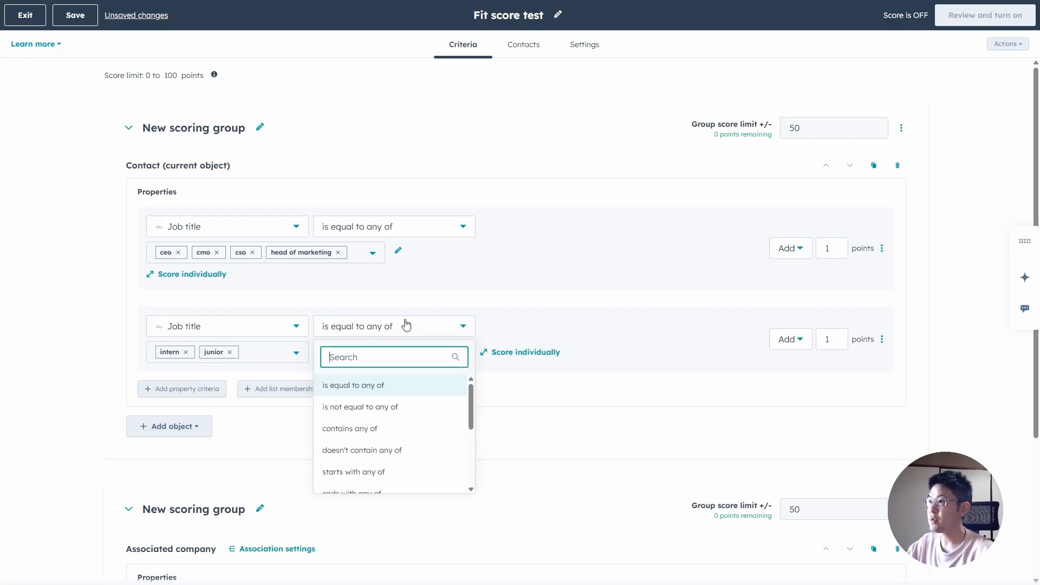
pyautogui.click(398, 435)
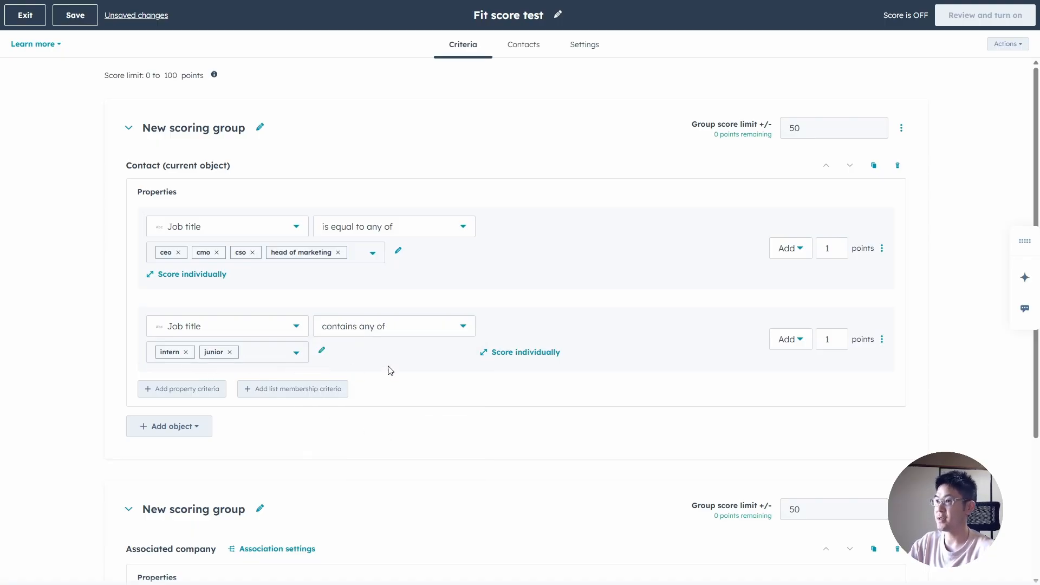
# Make the intern/junior criterion subtract 100 points and the ceo/cmo/cso/head of marketing criterion add 20 points.
pyautogui.click(790, 343)
pyautogui.click(794, 394)
pyautogui.write('1199')
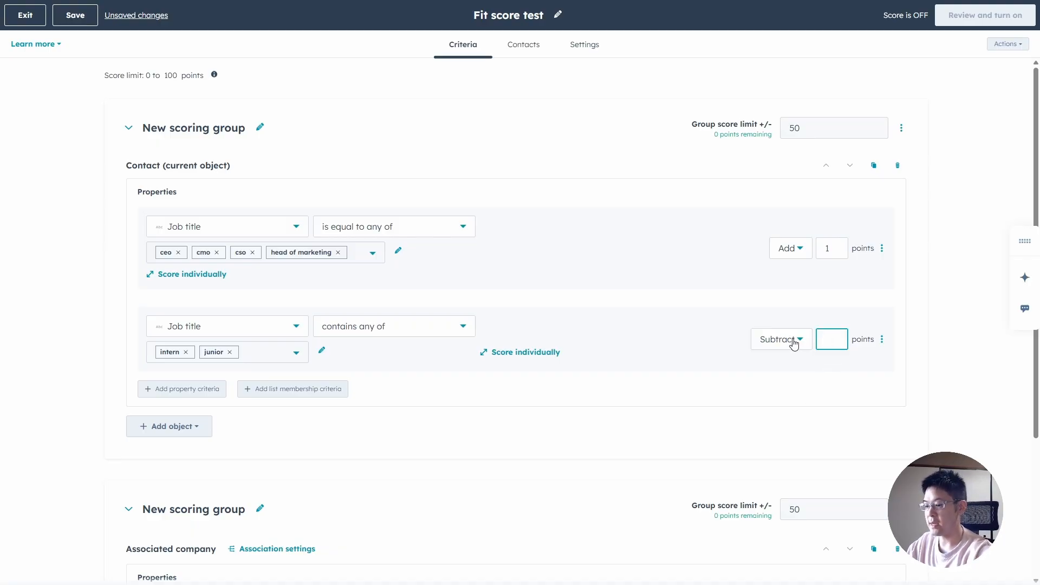
pyautogui.click(844, 242)
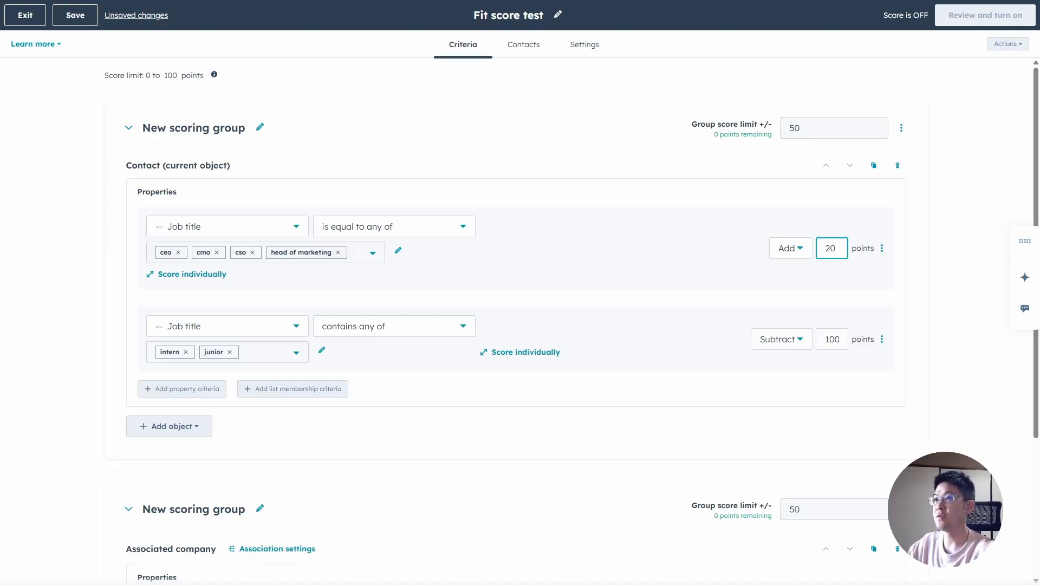
pyautogui.click(971, 378)
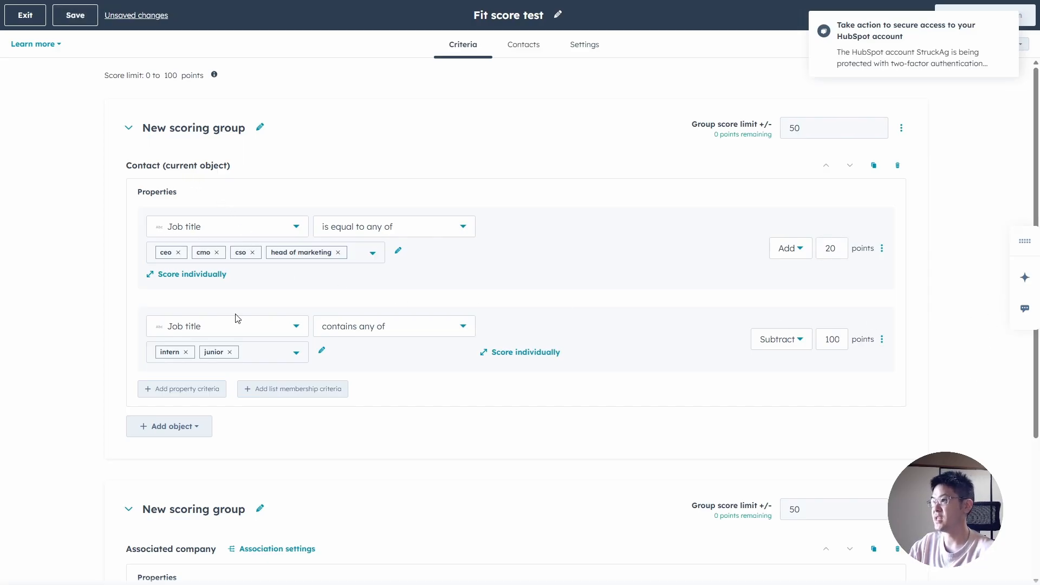
# Add a third contact property criterion and set its property to Create date.
pyautogui.scroll(-2, 233, 352)
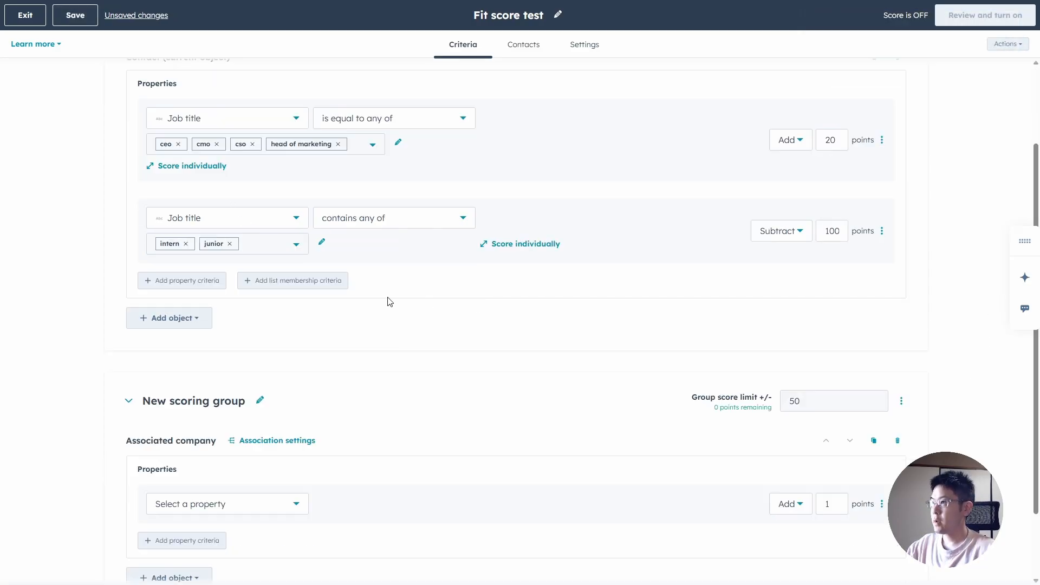
pyautogui.click(196, 287)
pyautogui.click(202, 303)
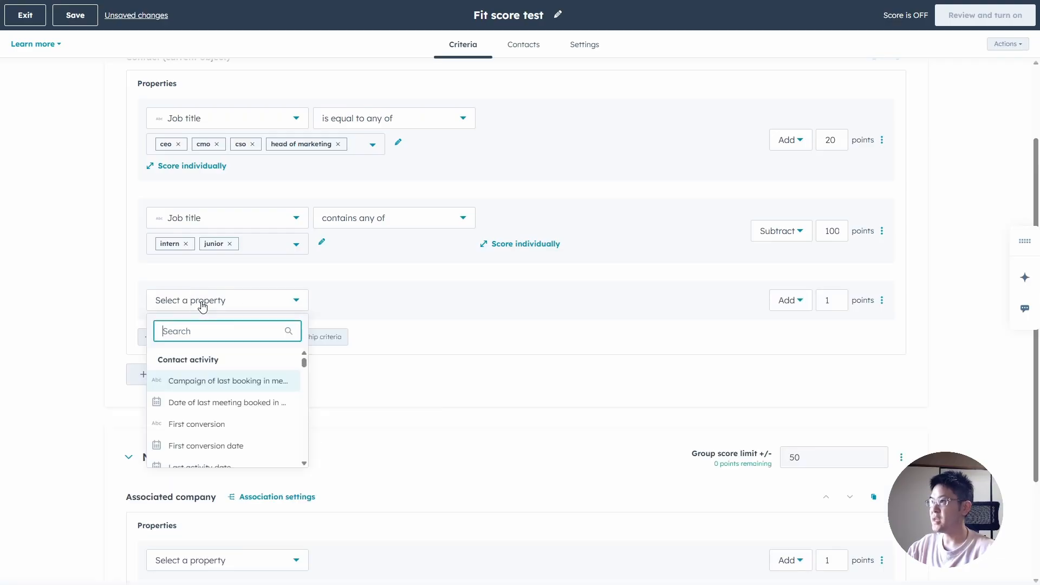
pyautogui.write('date')
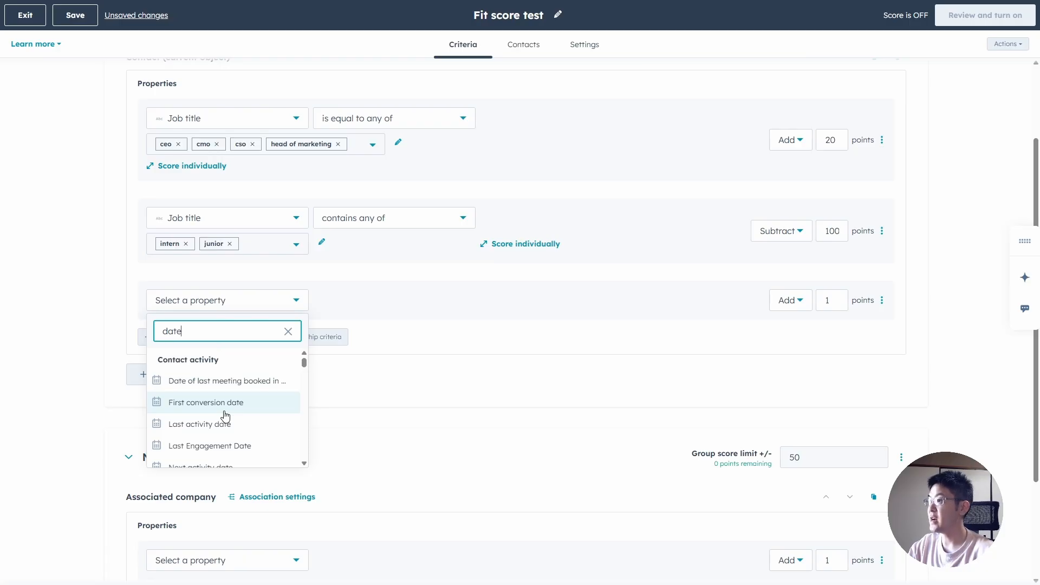
pyautogui.scroll(-1, 226, 411)
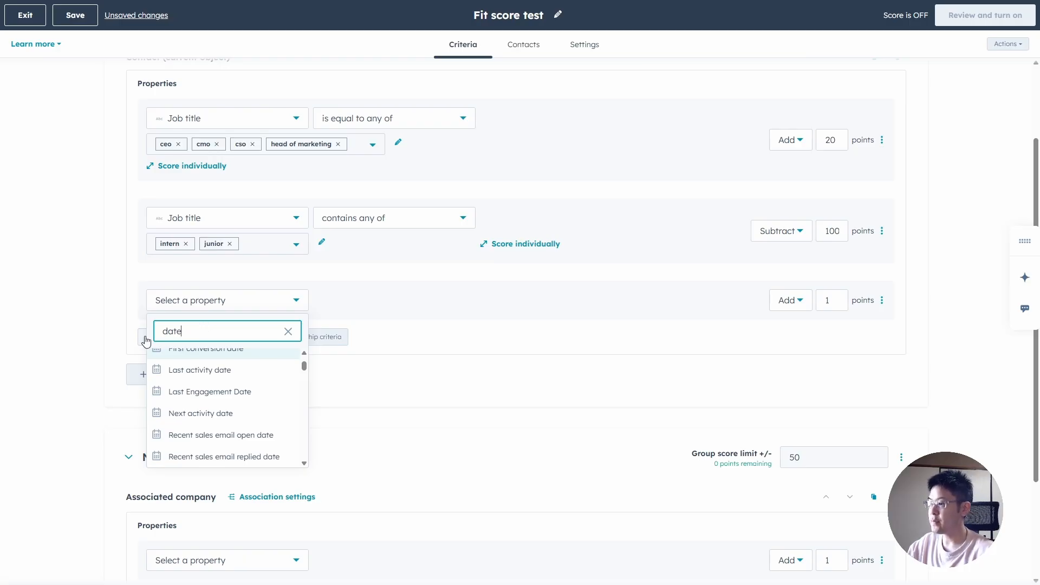
pyautogui.write('first')
pyautogui.hotkey('ctrl', 'a')
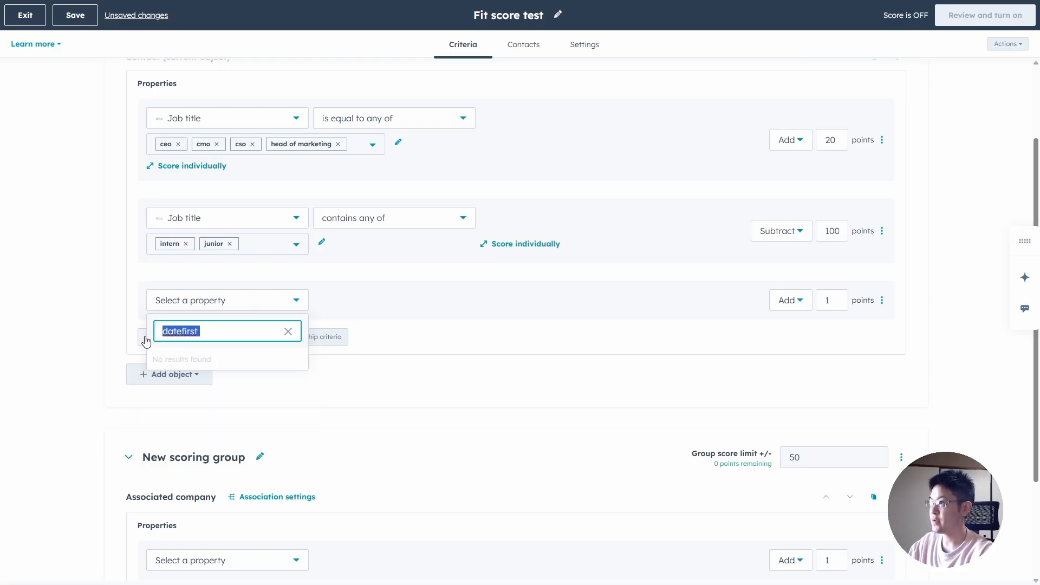
pyautogui.write('first create')
pyautogui.hotkey('ctrl', 'a')
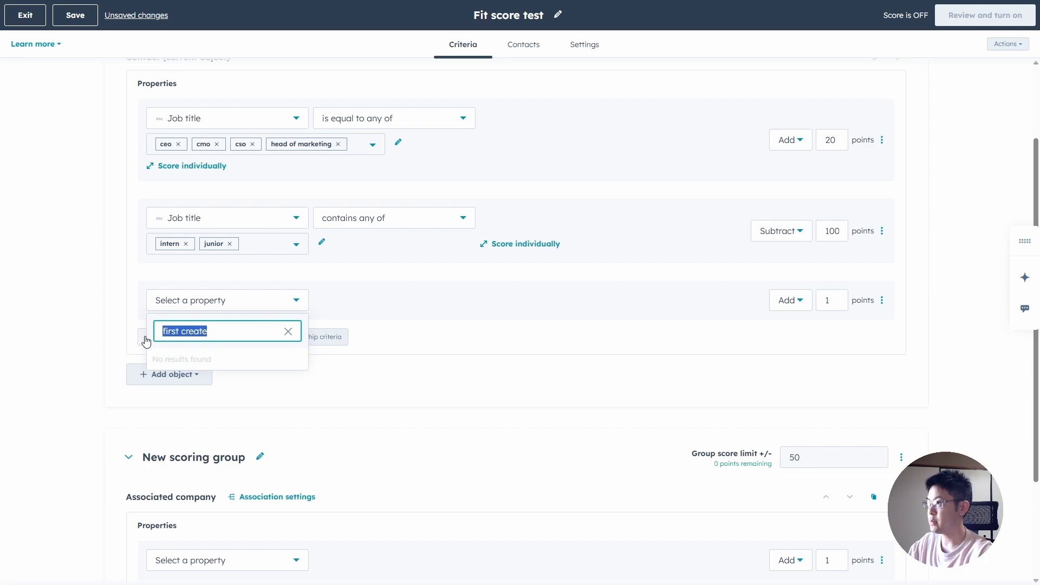
pyautogui.write('create')
pyautogui.press('Down')
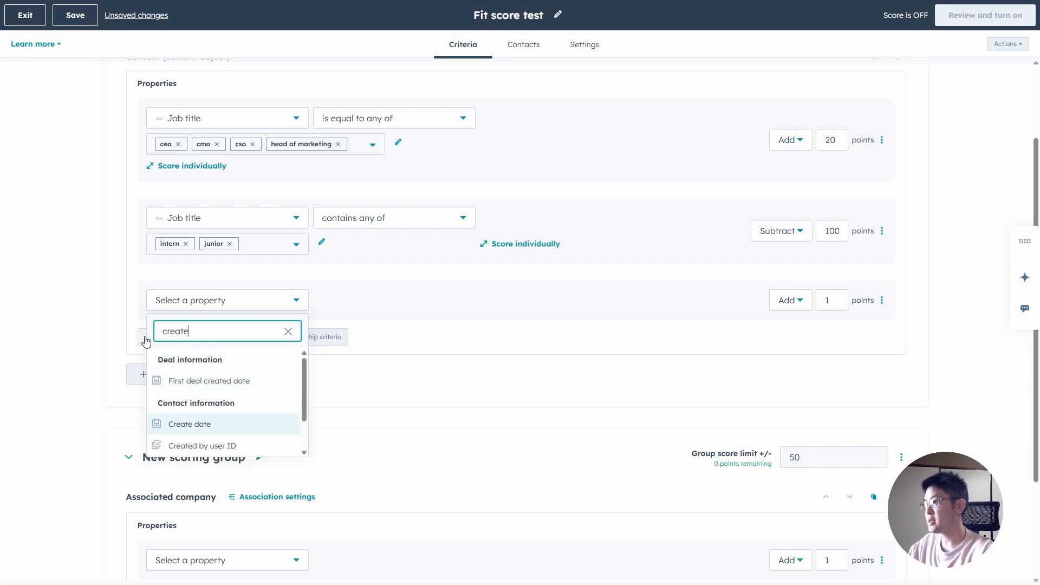
pyautogui.press('Return')
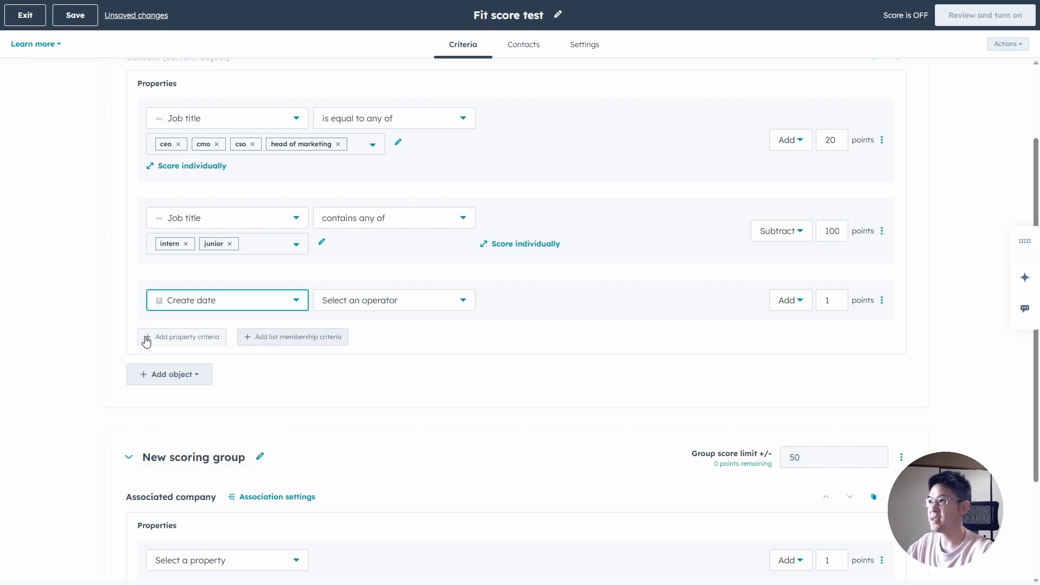
# Set the Create date criterion to "is less than" with a relative date of 30 days ago.
pyautogui.click(402, 307)
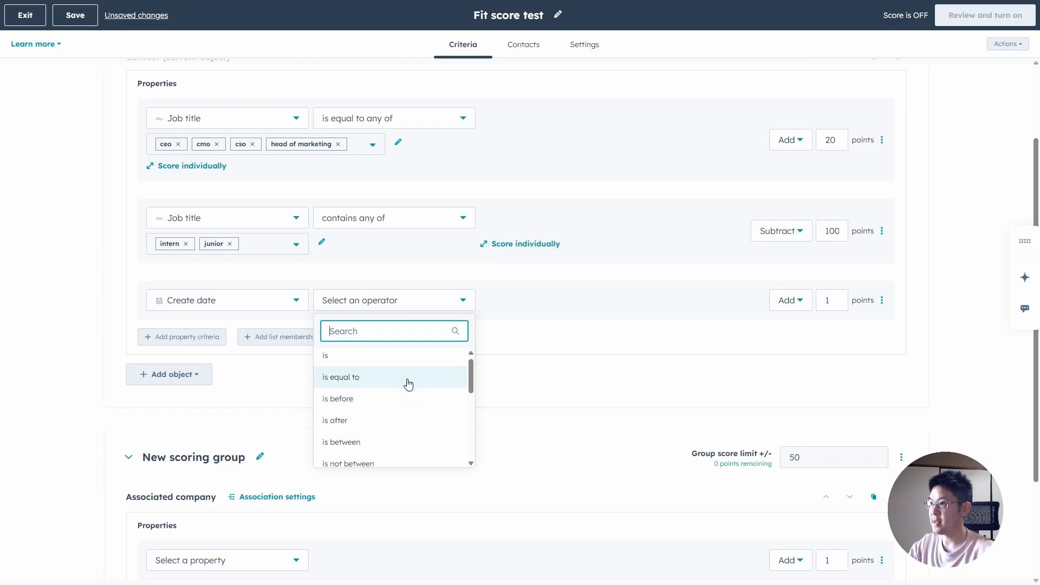
pyautogui.scroll(-2, 406, 383)
pyautogui.click(391, 438)
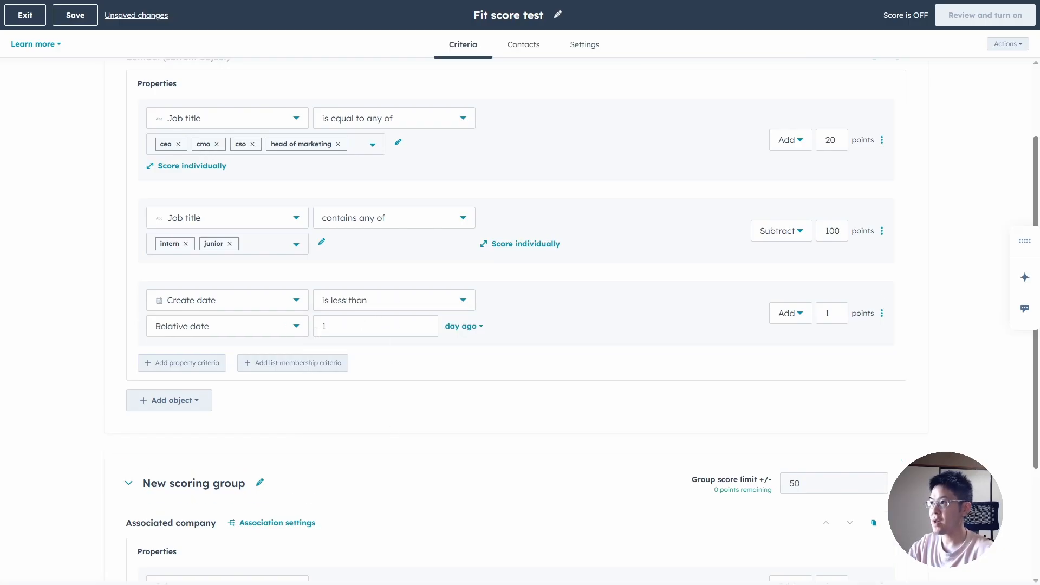
pyautogui.click(256, 328)
pyautogui.click(369, 328)
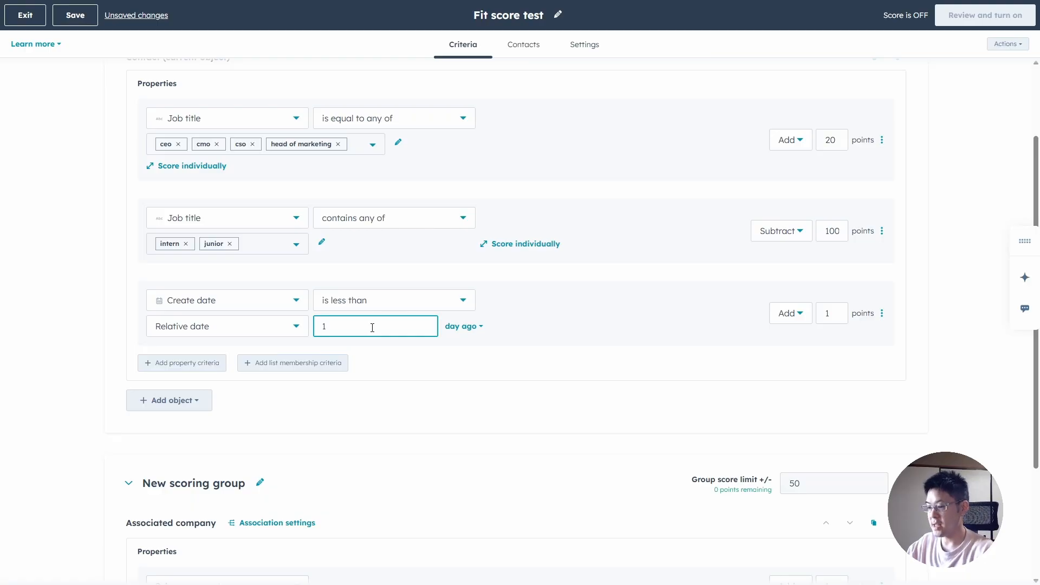
pyautogui.press('BackSpace')
pyautogui.write('30')
pyautogui.click(600, 351)
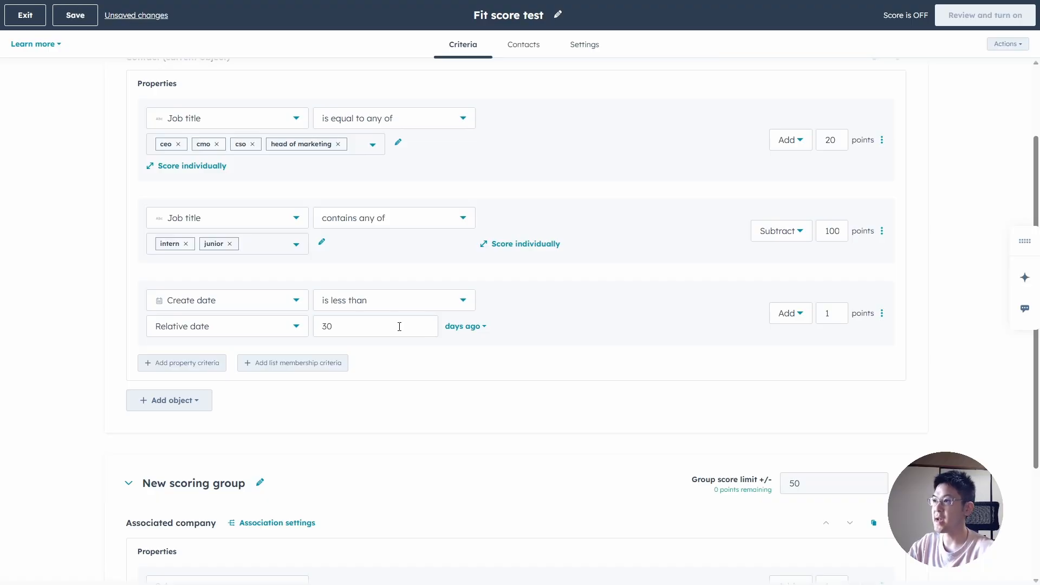
# Set the Create date criterion to add 10 points and change its relative date to 60 days ago.
pyautogui.doubleClick(840, 319)
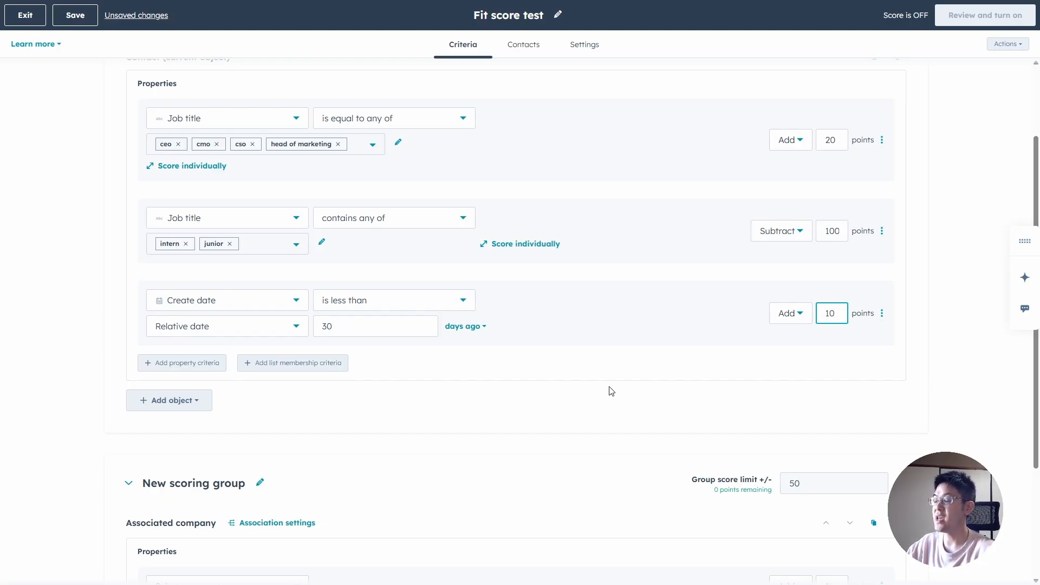
pyautogui.doubleClick(346, 330)
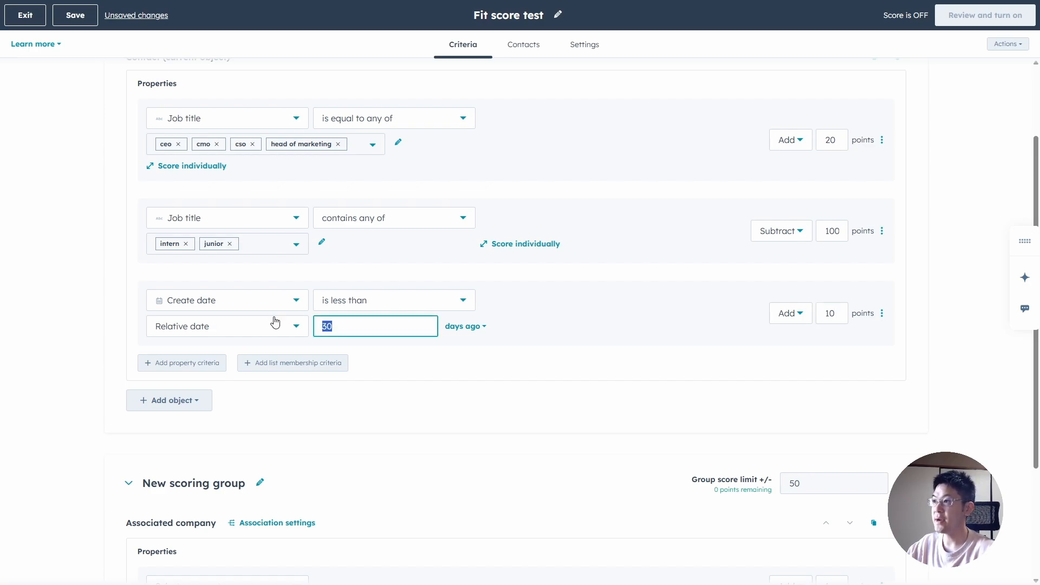
pyautogui.write('60')
pyautogui.click(951, 365)
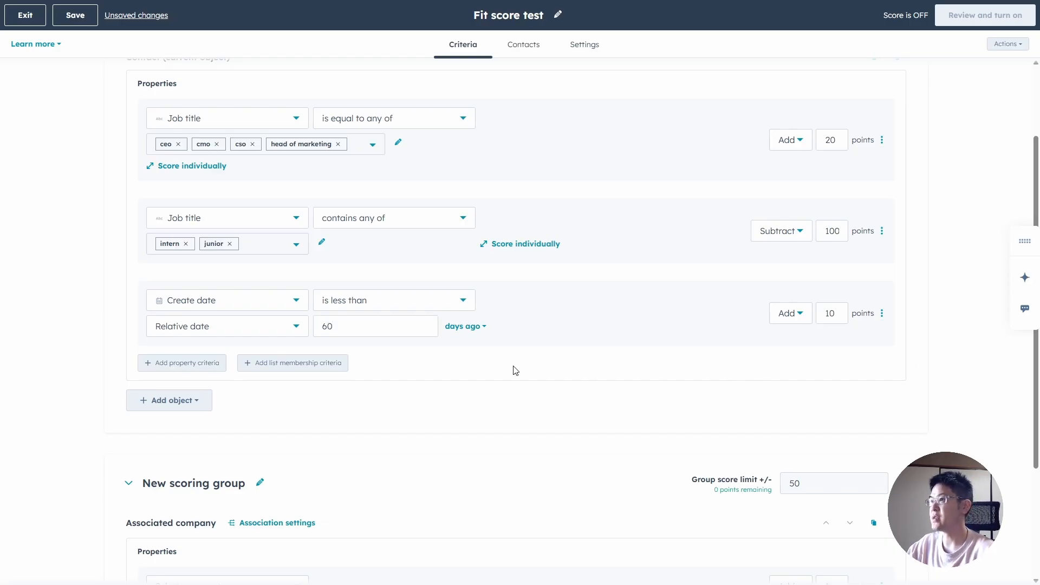
# Add a fourth contact property criterion and set its property to Create date.
pyautogui.click(196, 375)
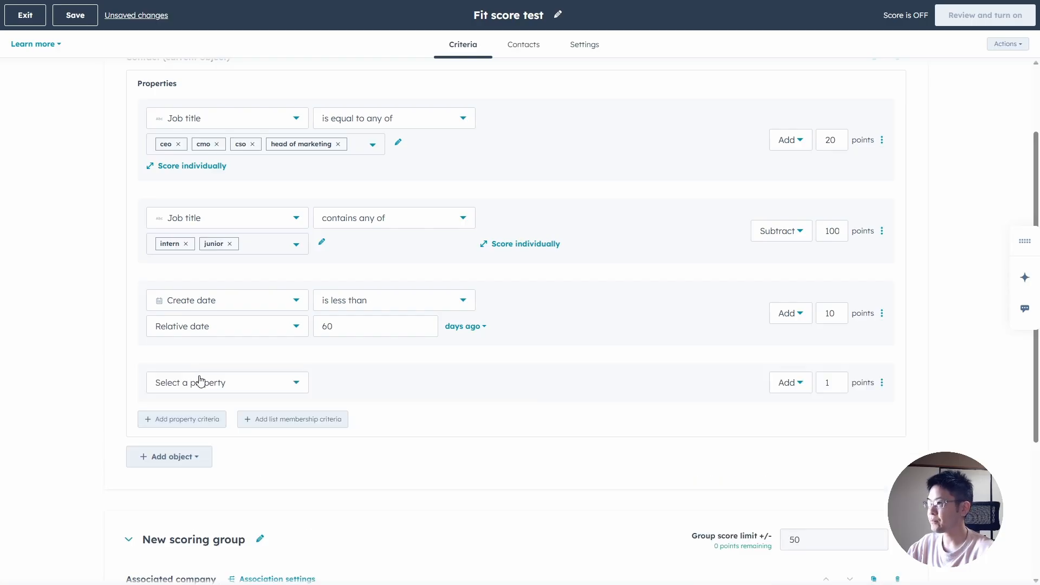
pyautogui.click(222, 385)
pyautogui.write('create')
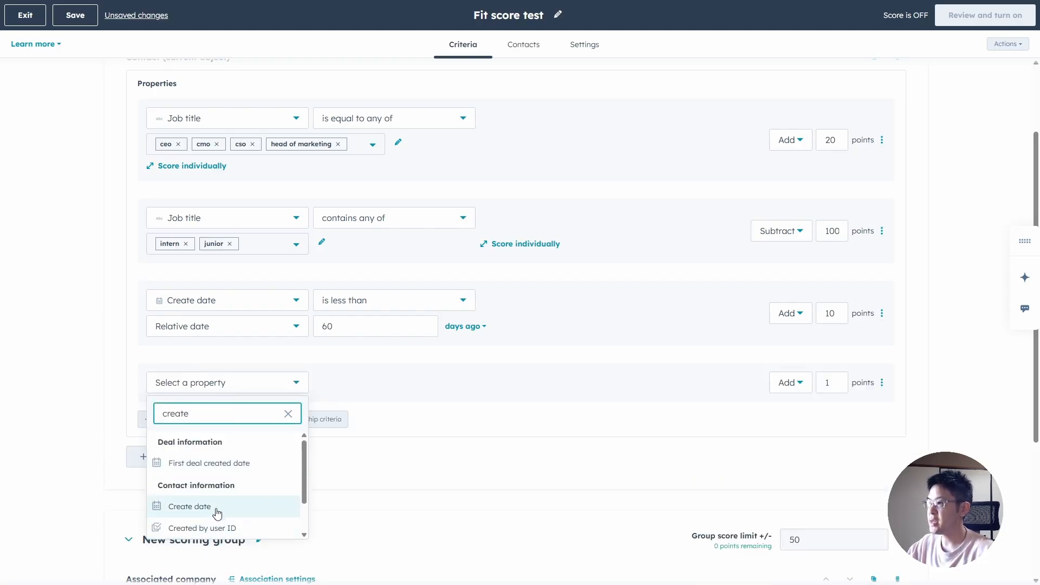
pyautogui.click(218, 507)
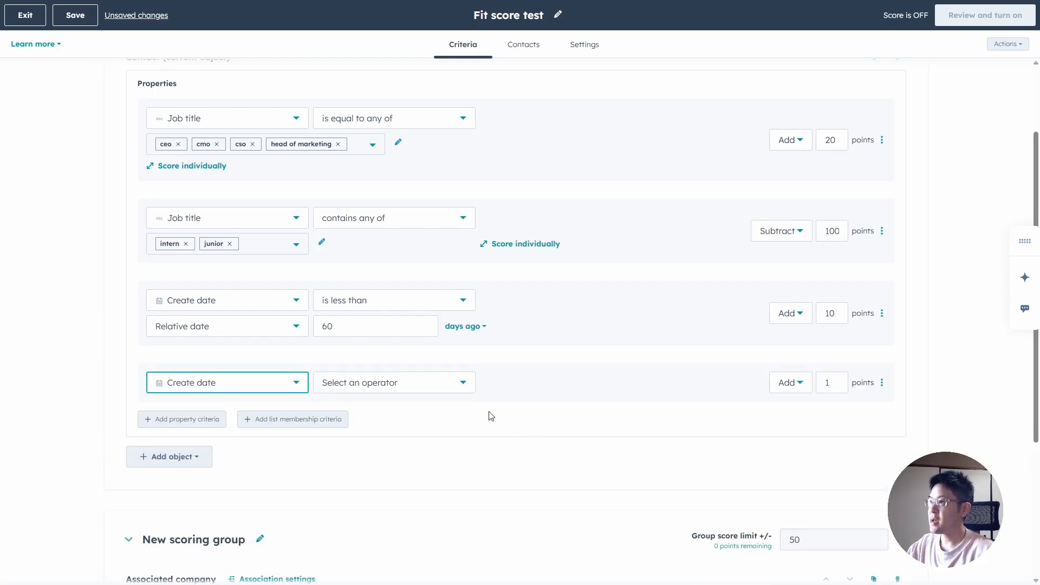
# Set the new Create date criterion to "is more than" 365 days ago.
pyautogui.click(398, 383)
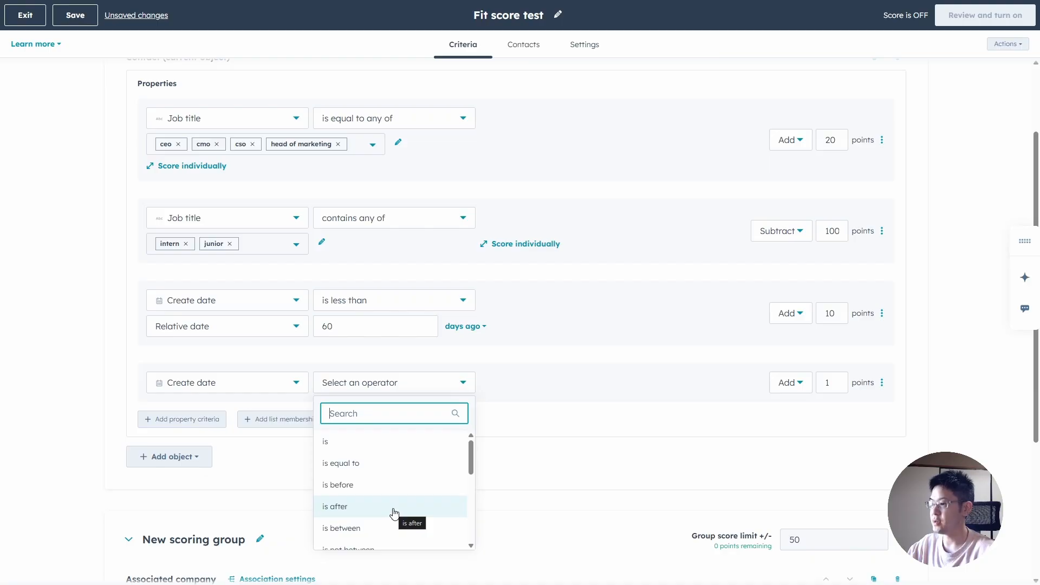
pyautogui.scroll(-3, 391, 506)
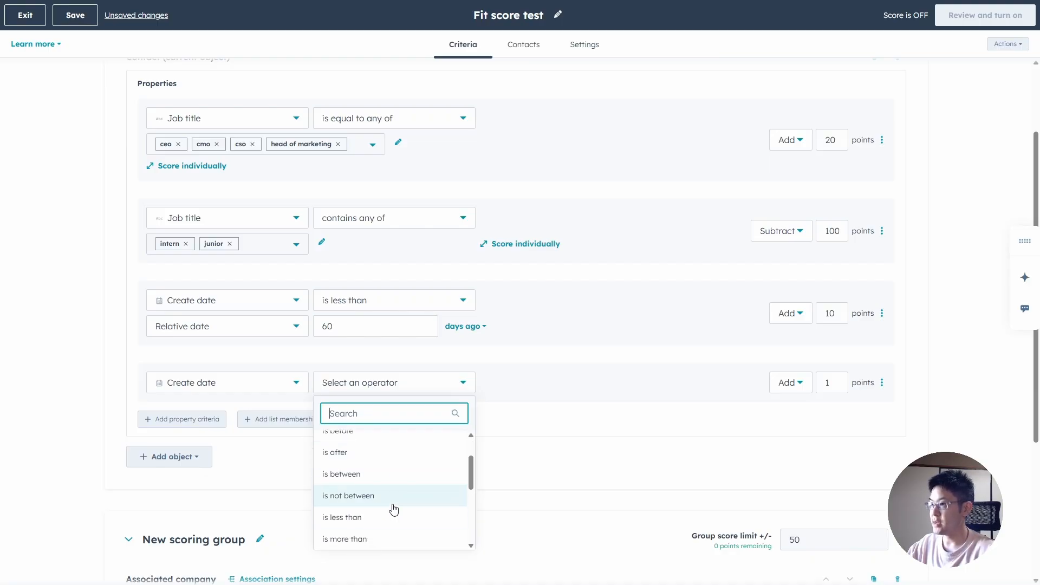
pyautogui.click(388, 488)
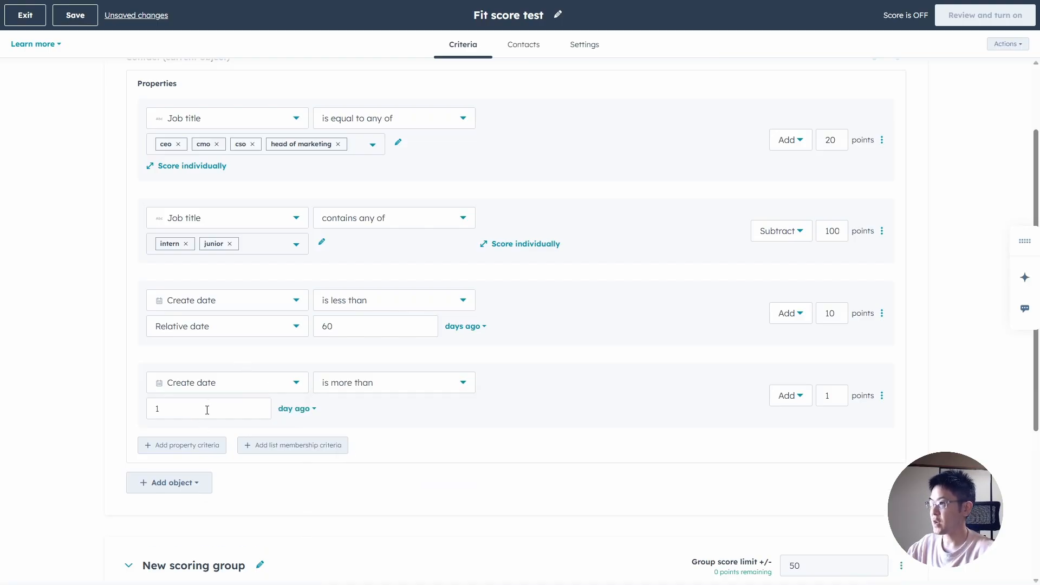
pyautogui.doubleClick(207, 410)
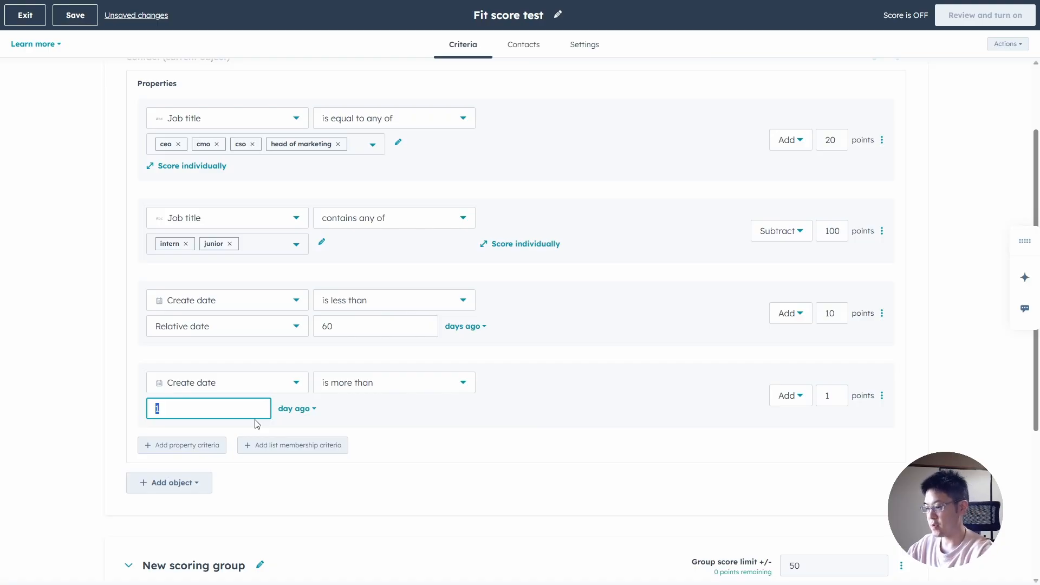
pyautogui.write('365')
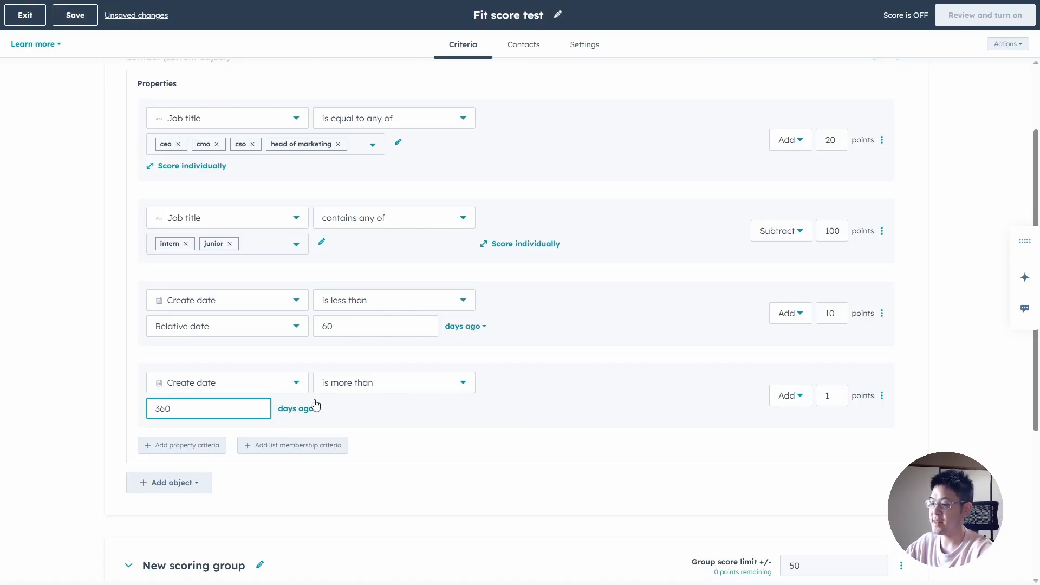
pyautogui.click(415, 431)
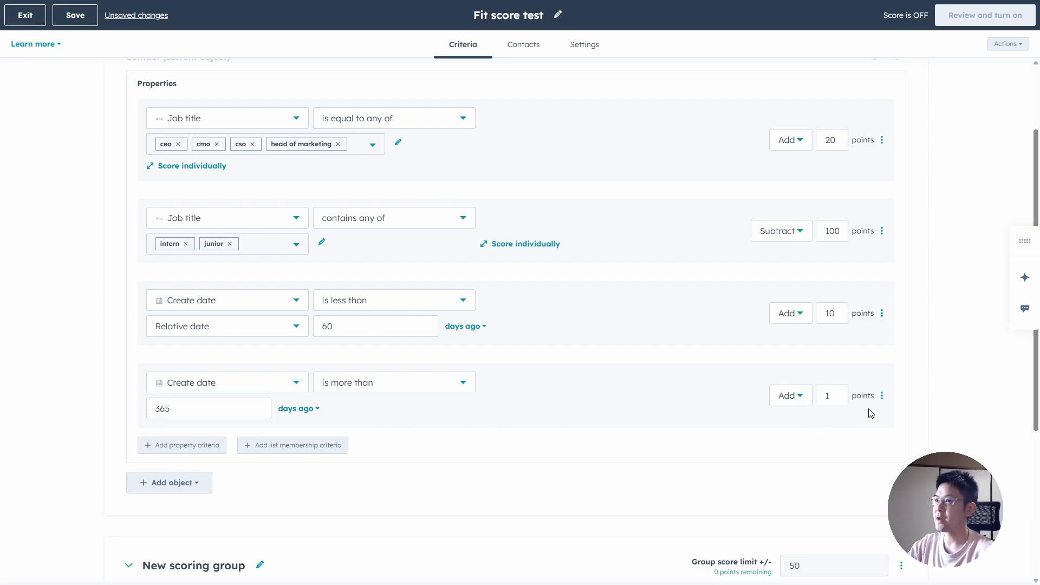
# Make the "is more than 365 days ago" Create date criterion subtract 20 points.
pyautogui.doubleClick(828, 395)
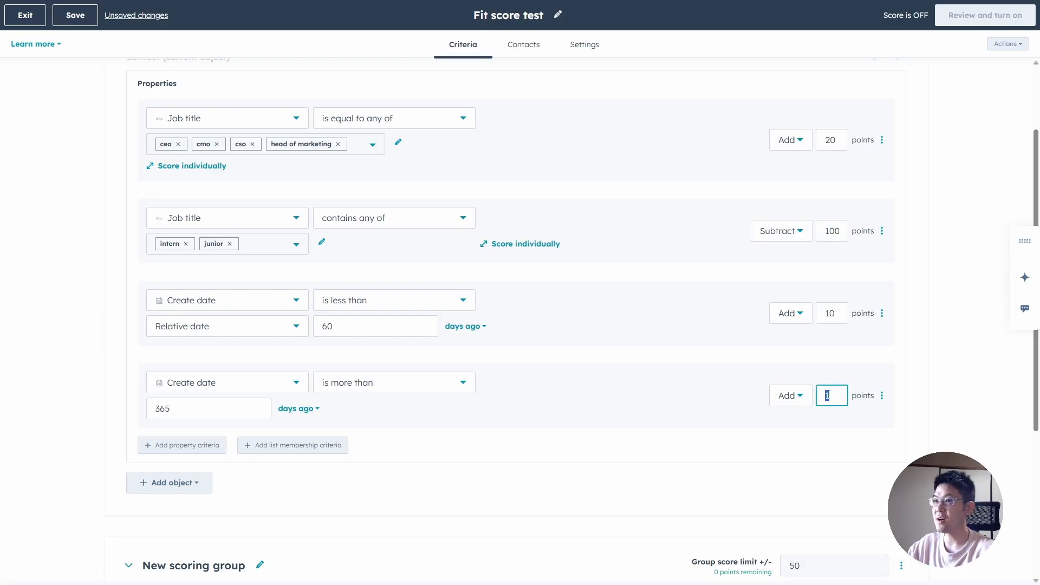
pyautogui.click(790, 396)
pyautogui.click(791, 445)
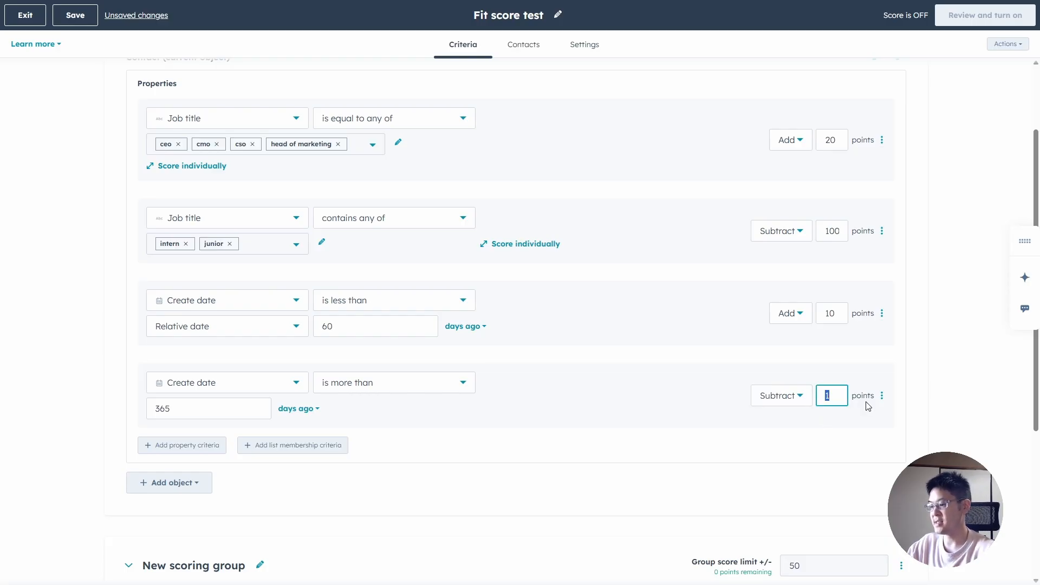
pyautogui.click(914, 385)
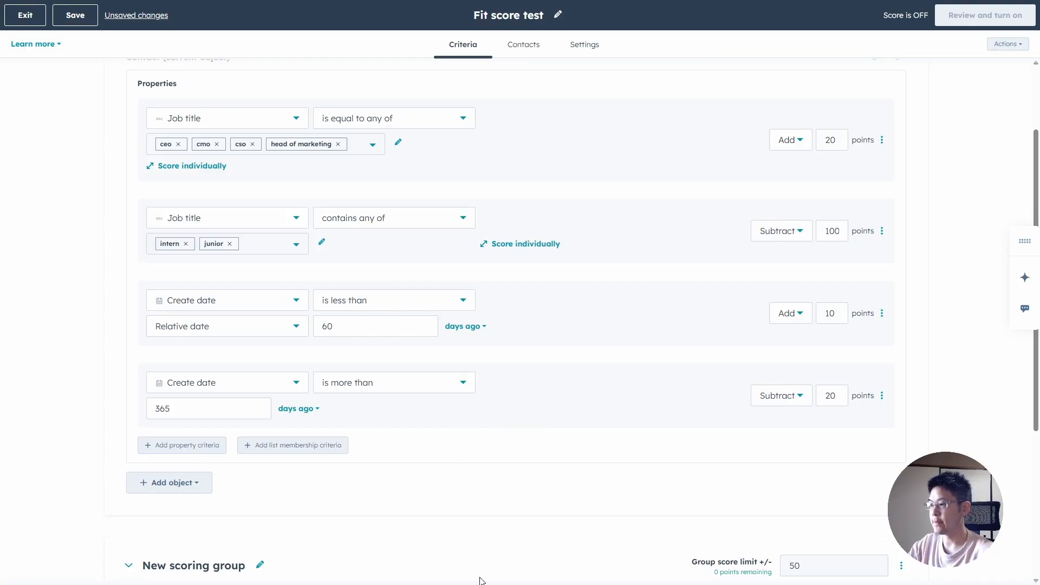
# Add another contact property criterion and set its property to Buying Role.
pyautogui.click(200, 446)
pyautogui.click(240, 466)
pyautogui.write('buying')
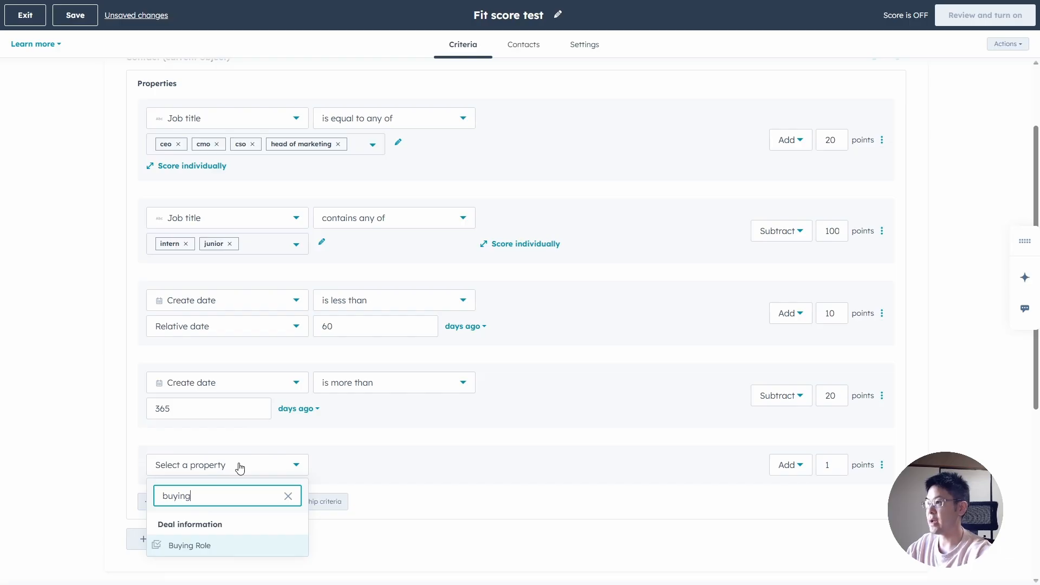
pyautogui.click(205, 546)
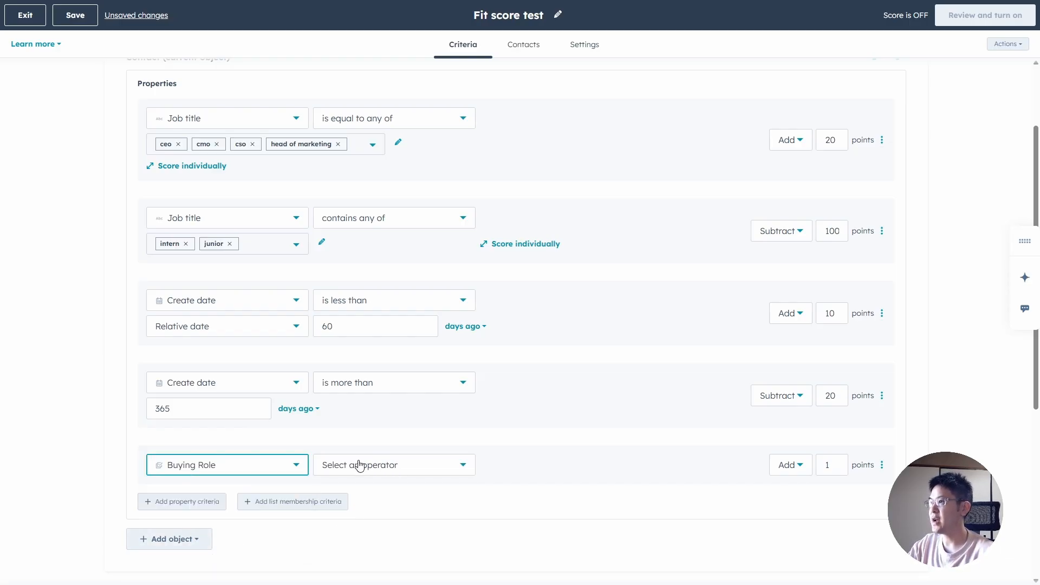
# Set the Buying Role criterion's operator to "is equal to all of".
pyautogui.click(400, 467)
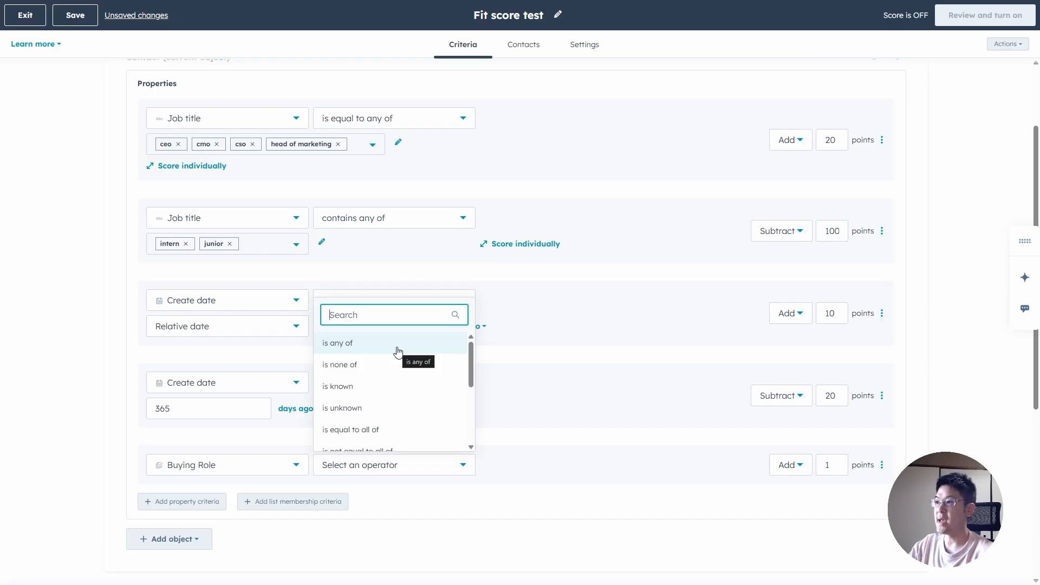
pyautogui.scroll(-2, 400, 386)
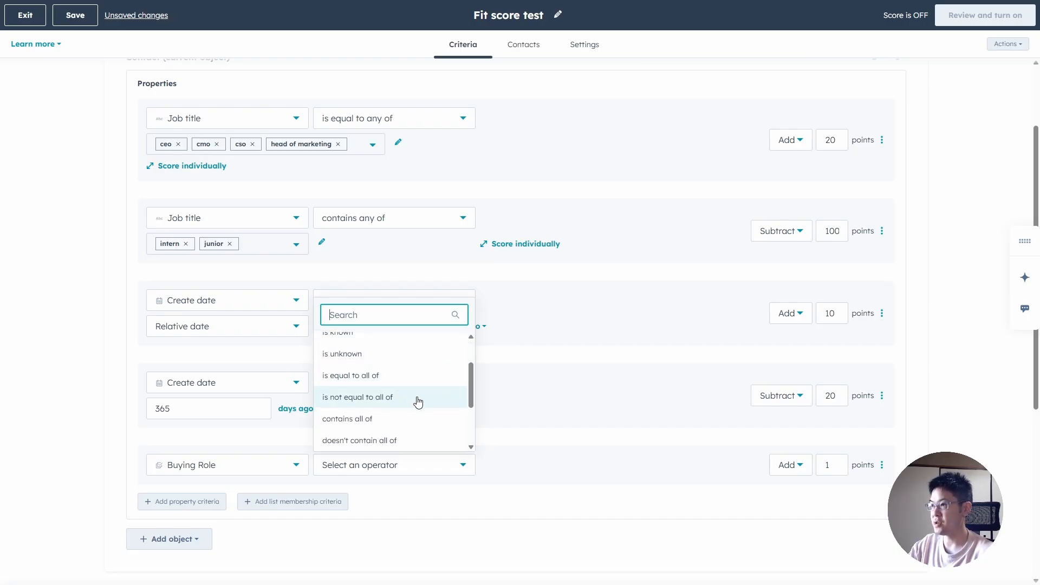
pyautogui.scroll(-2, 417, 400)
pyautogui.scroll(5, 415, 412)
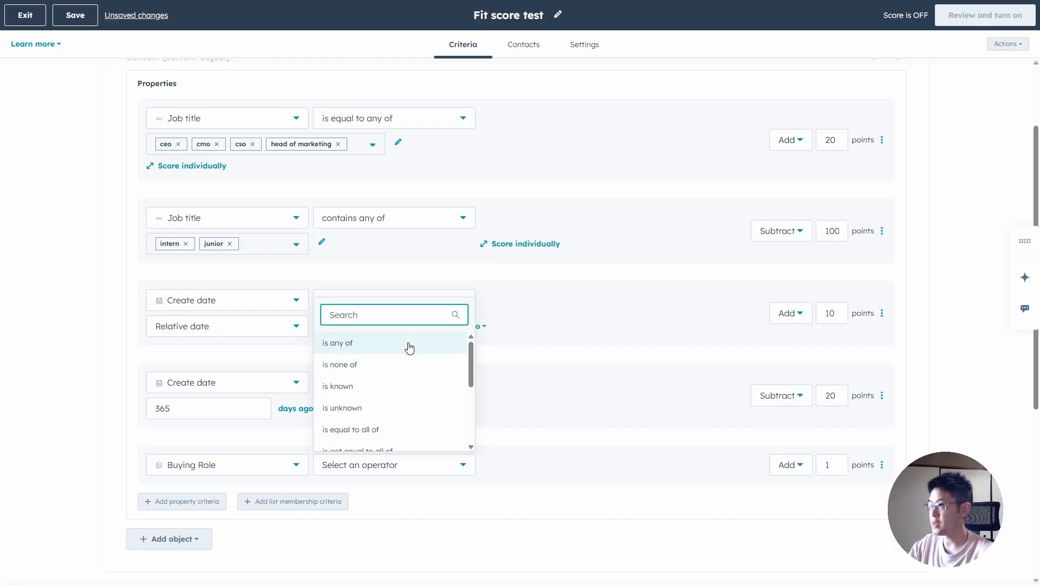
pyautogui.scroll(-2, 410, 355)
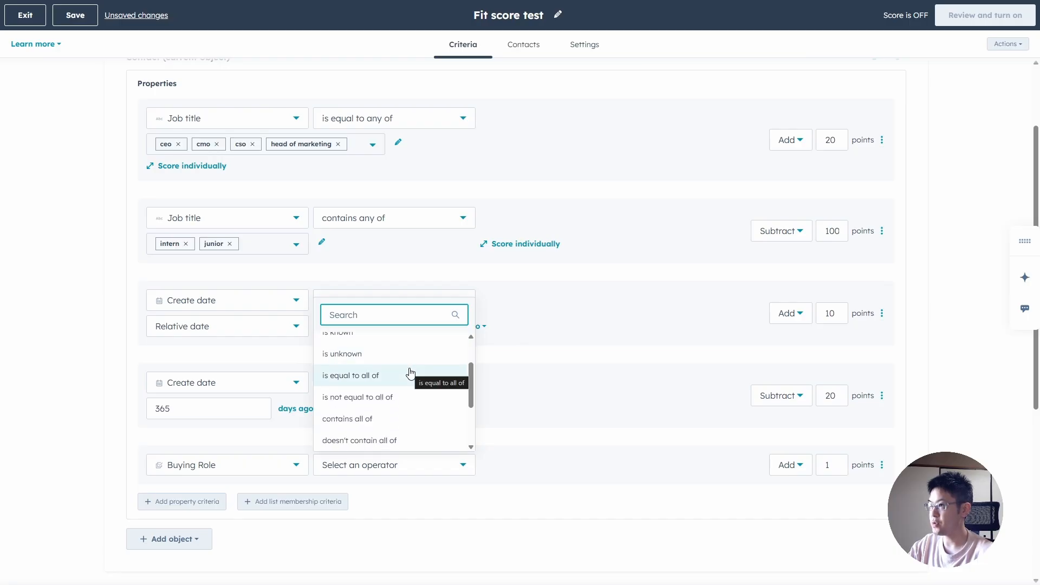
pyautogui.click(409, 375)
pyautogui.scroll(-1, 511, 440)
# Set the Buying Role criterion's operator to "is any of".
pyautogui.click(373, 410)
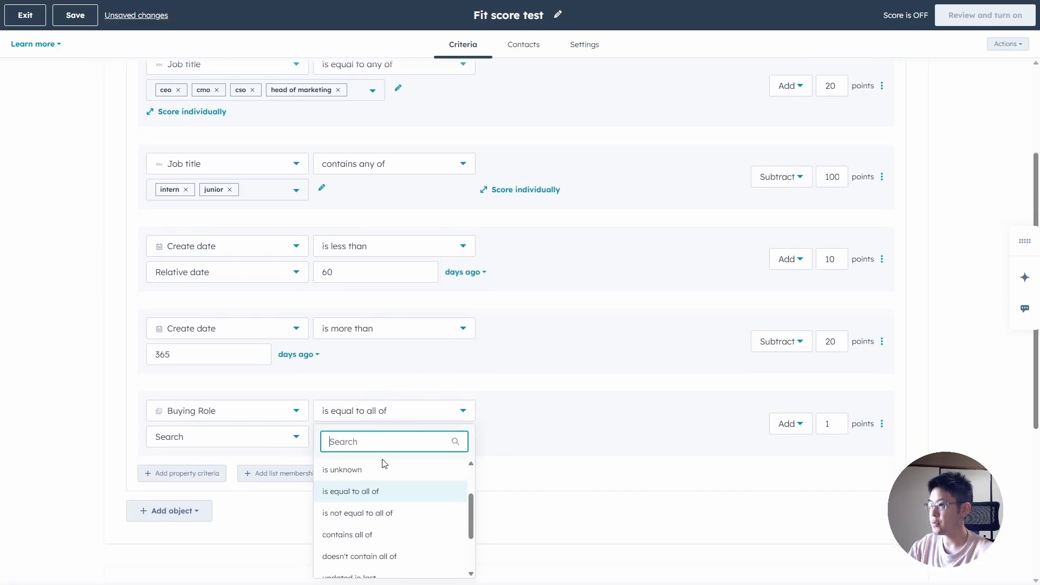
pyautogui.scroll(-2, 557, 439)
pyautogui.scroll(-3, 417, 410)
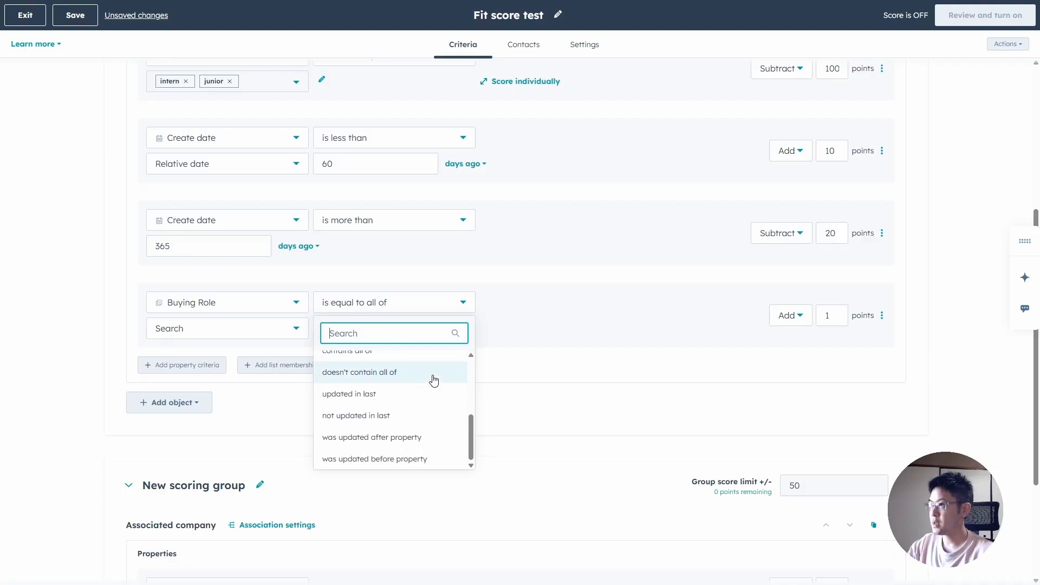
pyautogui.scroll(3, 430, 427)
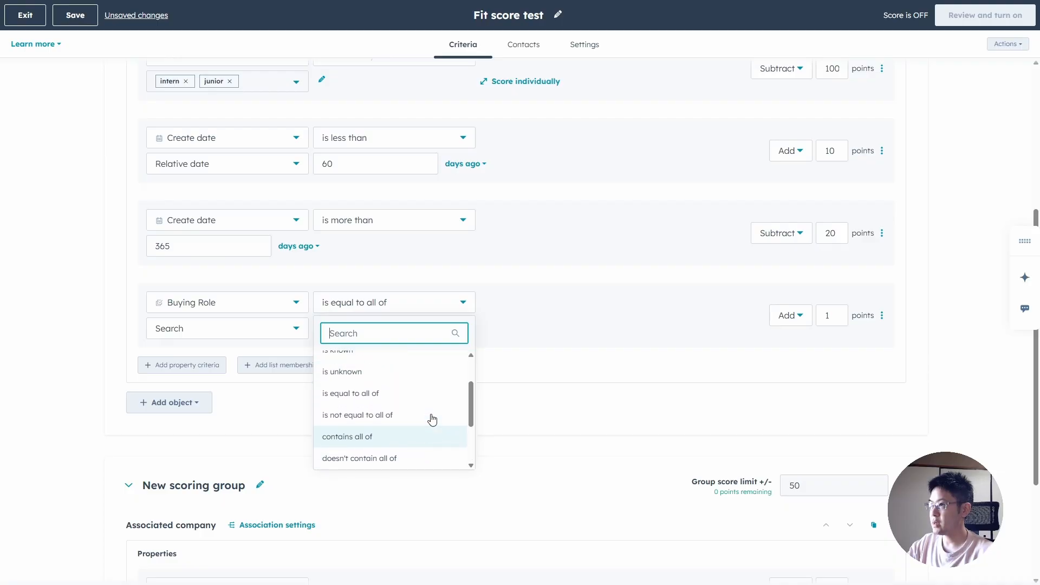
pyautogui.scroll(3, 430, 418)
pyautogui.click(434, 363)
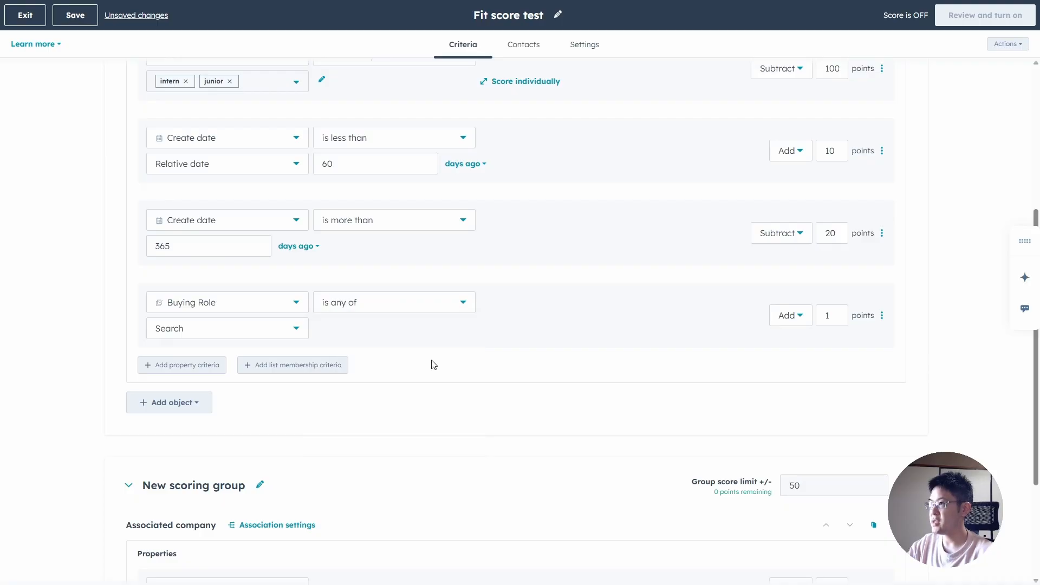
# Select Budget Holder, Champion and Decision Maker as the Buying Role values and make the criterion add 20 points.
pyautogui.click(265, 329)
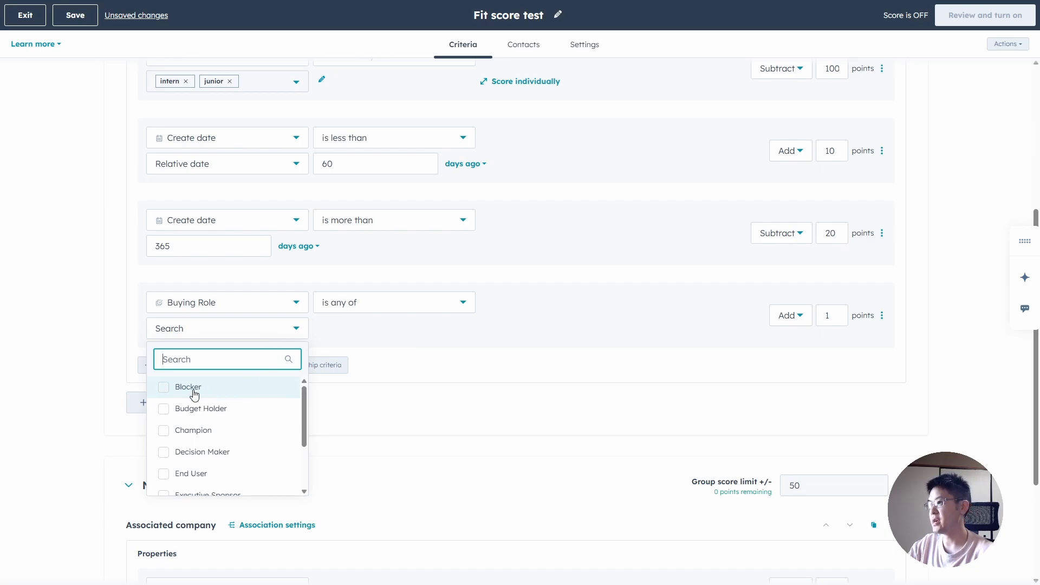
pyautogui.scroll(-3, 222, 448)
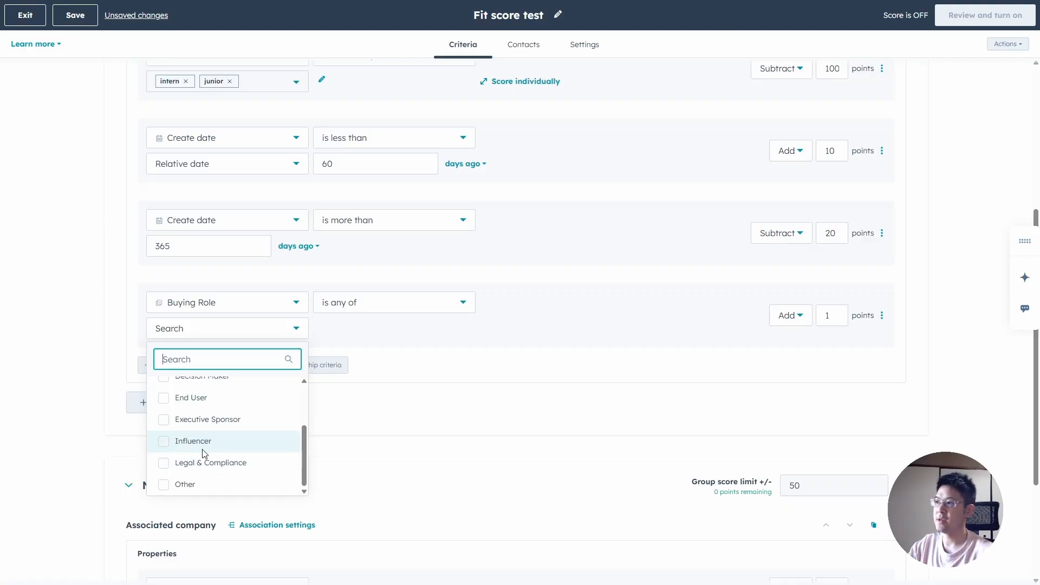
pyautogui.scroll(2, 204, 463)
pyautogui.scroll(1, 220, 434)
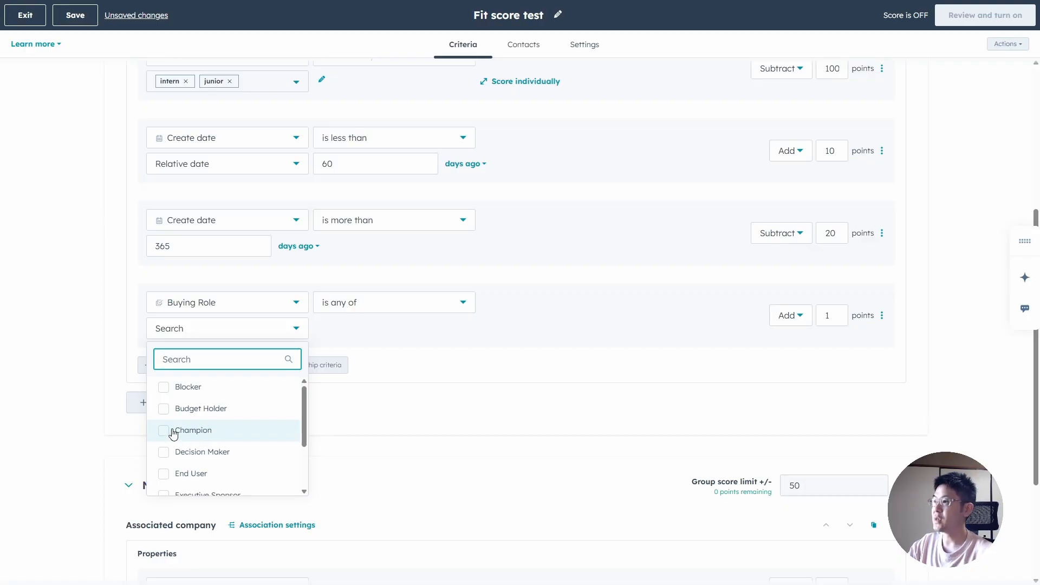
pyautogui.click(164, 473)
pyautogui.click(164, 409)
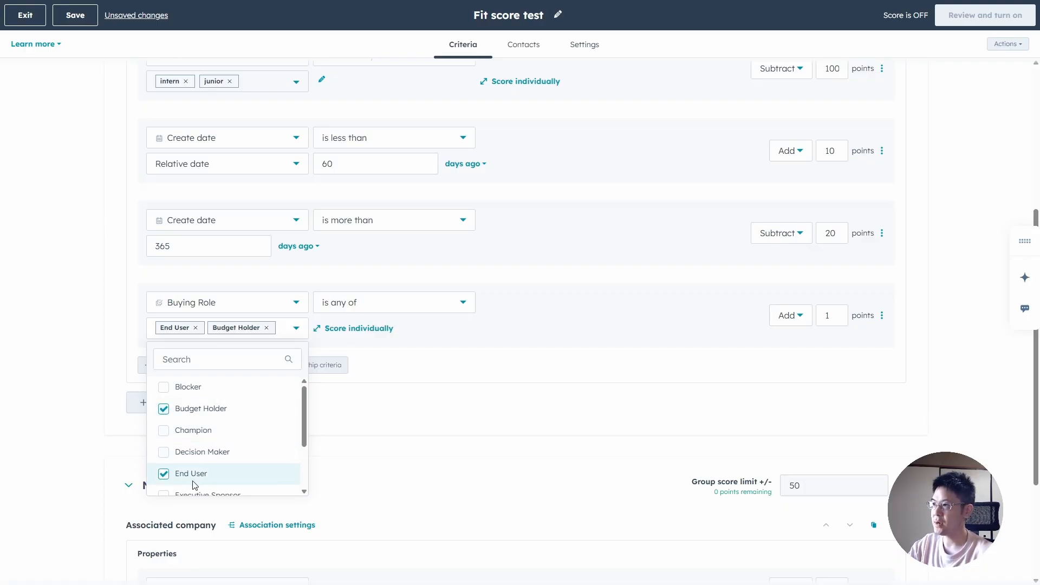
pyautogui.click(164, 474)
pyautogui.click(164, 430)
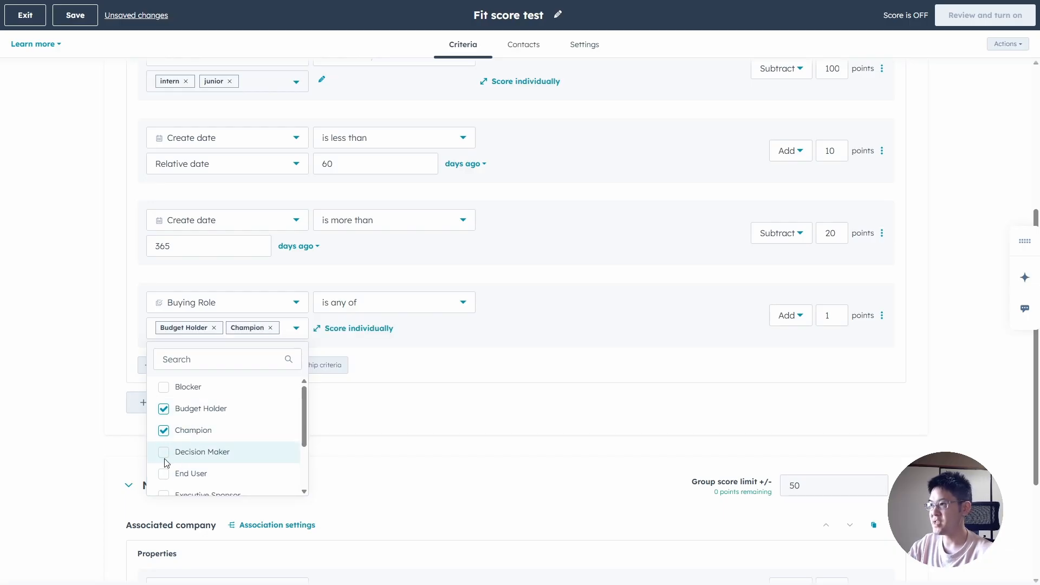
pyautogui.click(164, 452)
pyautogui.scroll(-2, 237, 444)
pyautogui.click(648, 351)
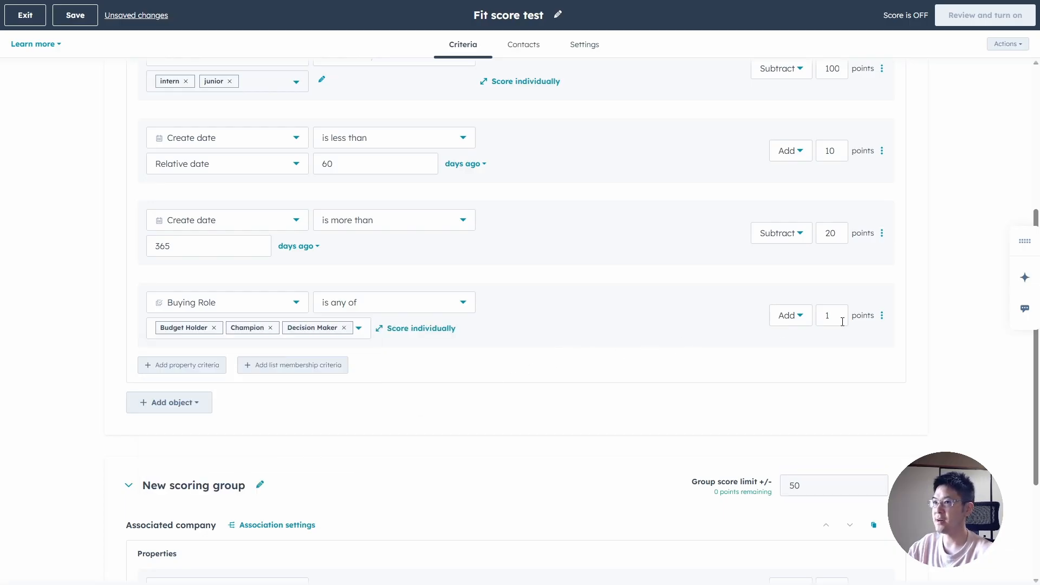
pyautogui.click(831, 315)
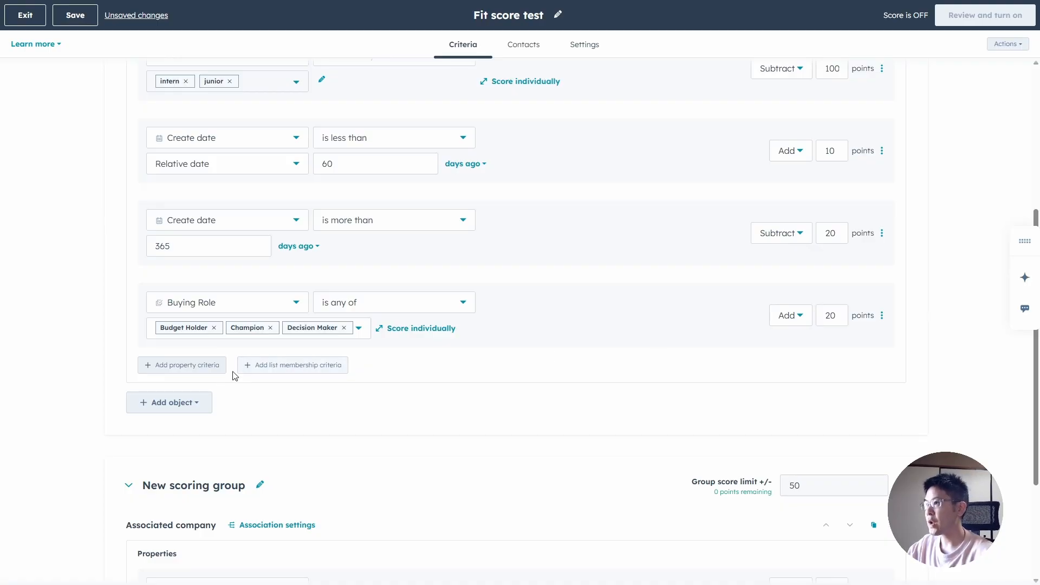
# Add a second Buying Role criterion to the contact group with the operator "is any of".
pyautogui.click(208, 365)
pyautogui.click(204, 388)
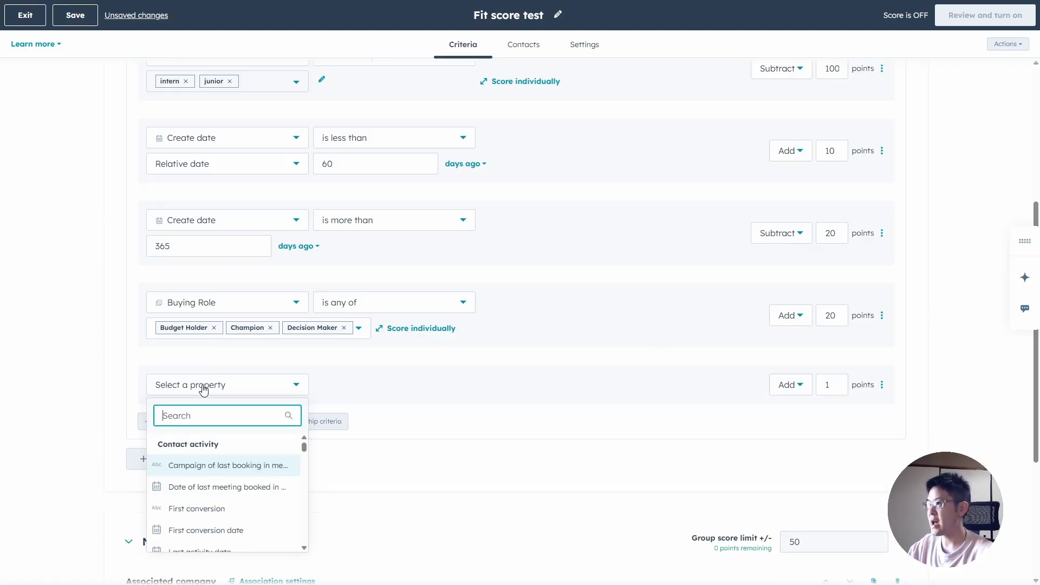
pyautogui.write('buy')
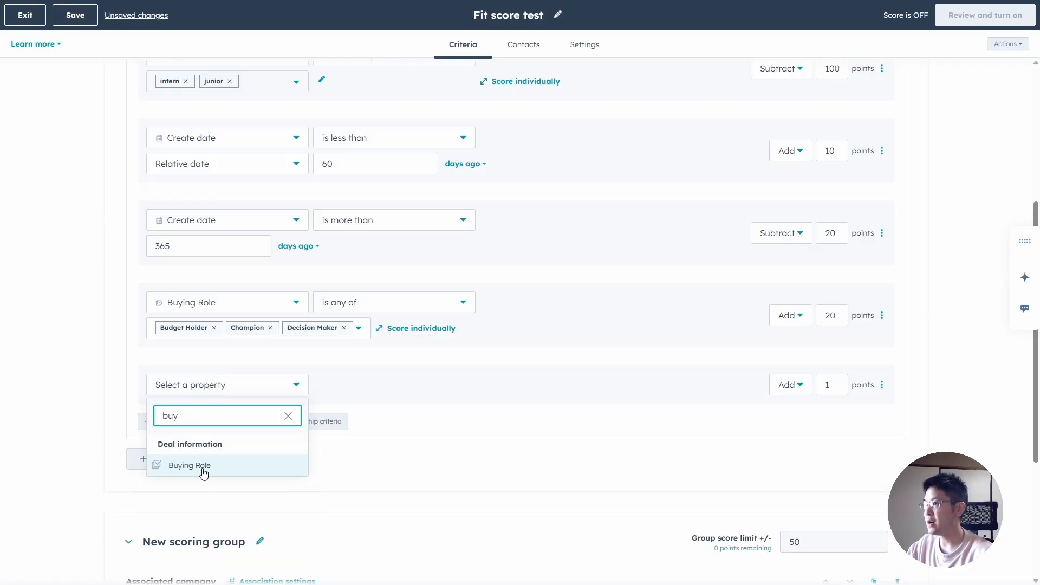
pyautogui.click(204, 467)
pyautogui.click(367, 386)
pyautogui.click(381, 445)
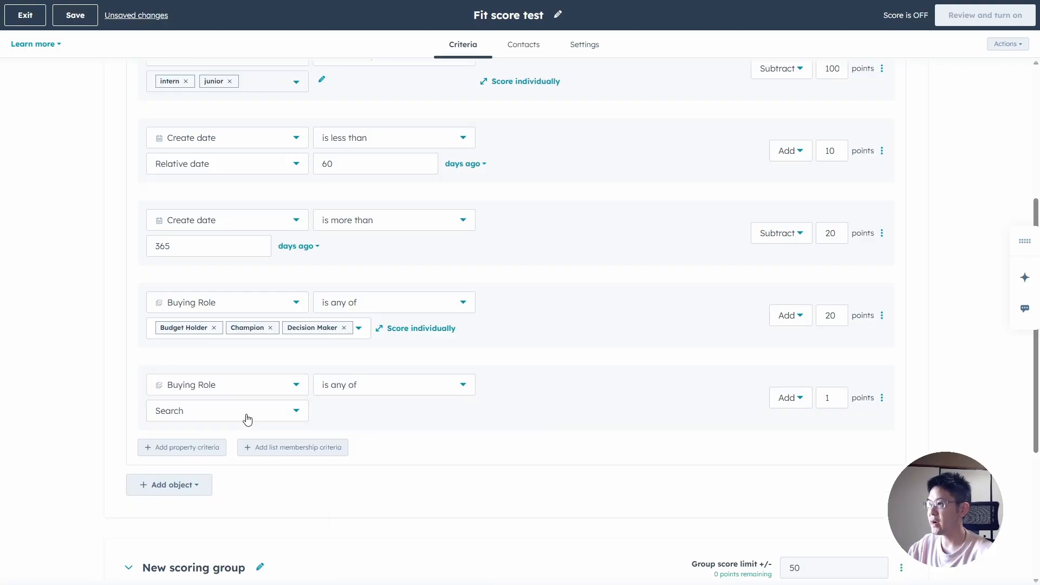
# Select End User and Influencer as the values of the second Buying Role criterion.
pyautogui.click(247, 417)
pyautogui.scroll(-1, 233, 493)
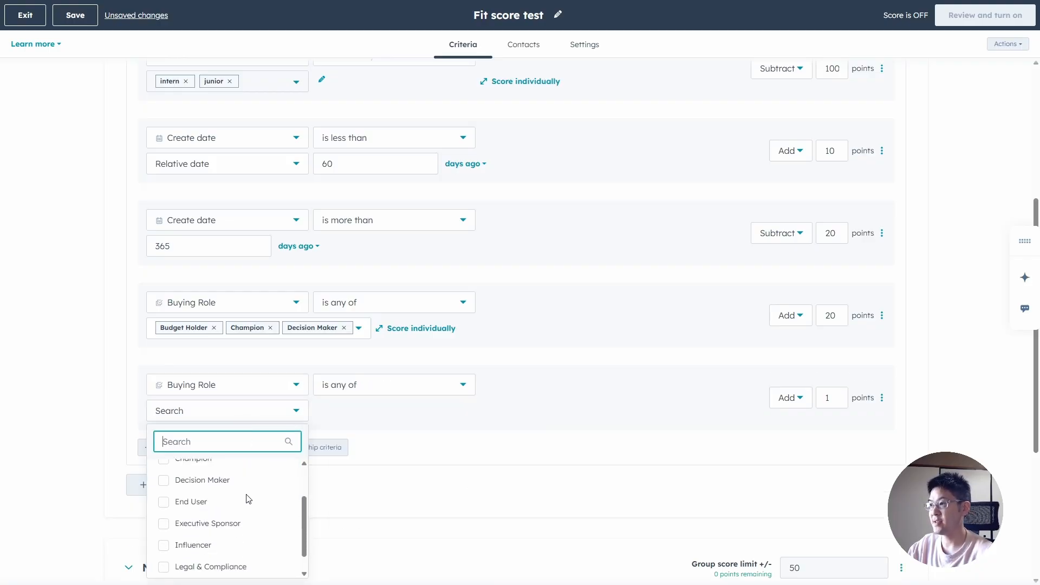
pyautogui.click(207, 504)
pyautogui.scroll(-1, 209, 507)
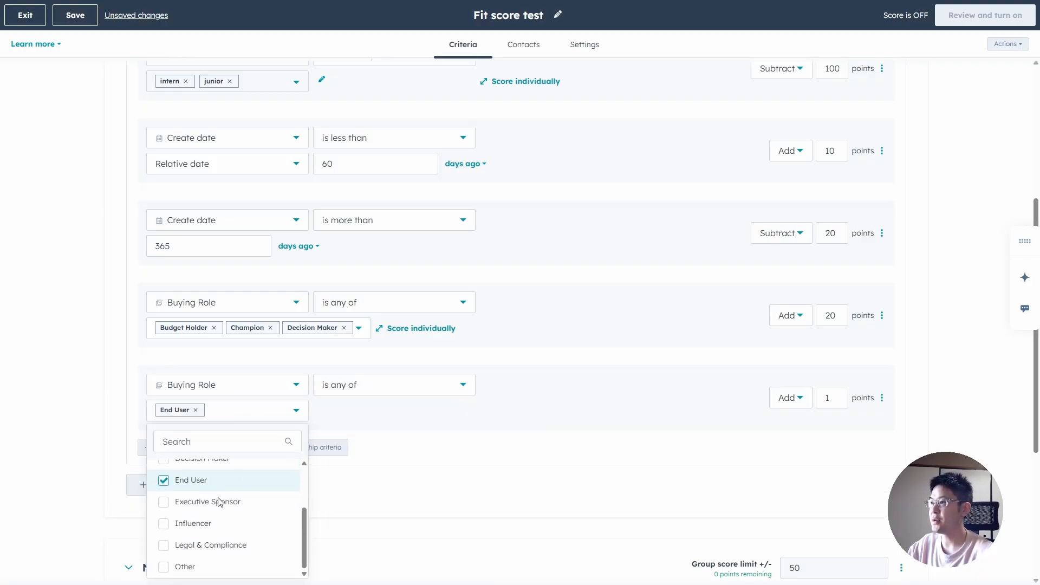
pyautogui.click(215, 524)
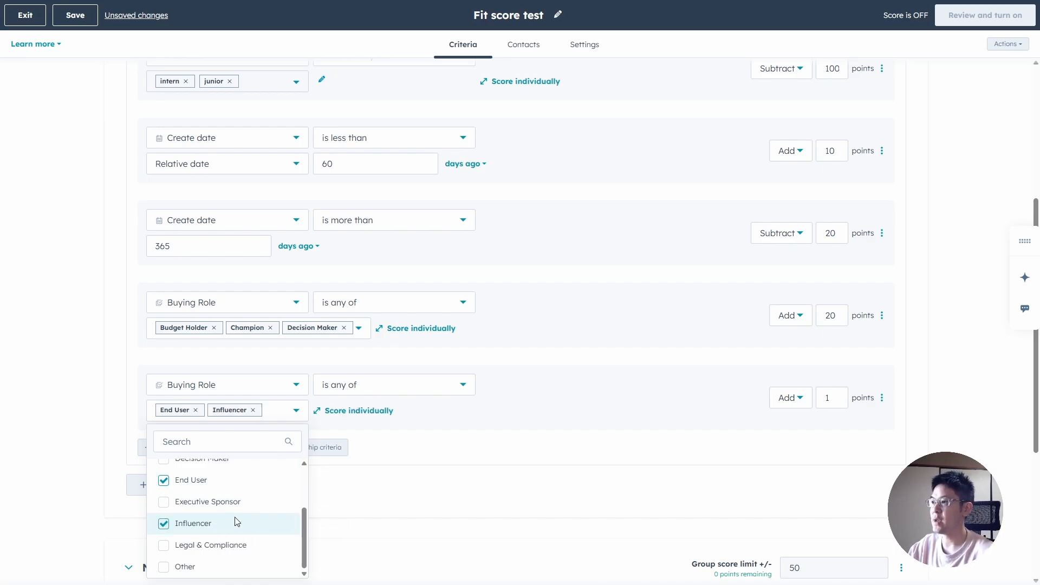
# Make the second Buying Role criterion, for End User and Influencer, add 10 points.
pyautogui.click(522, 436)
pyautogui.doubleClick(828, 398)
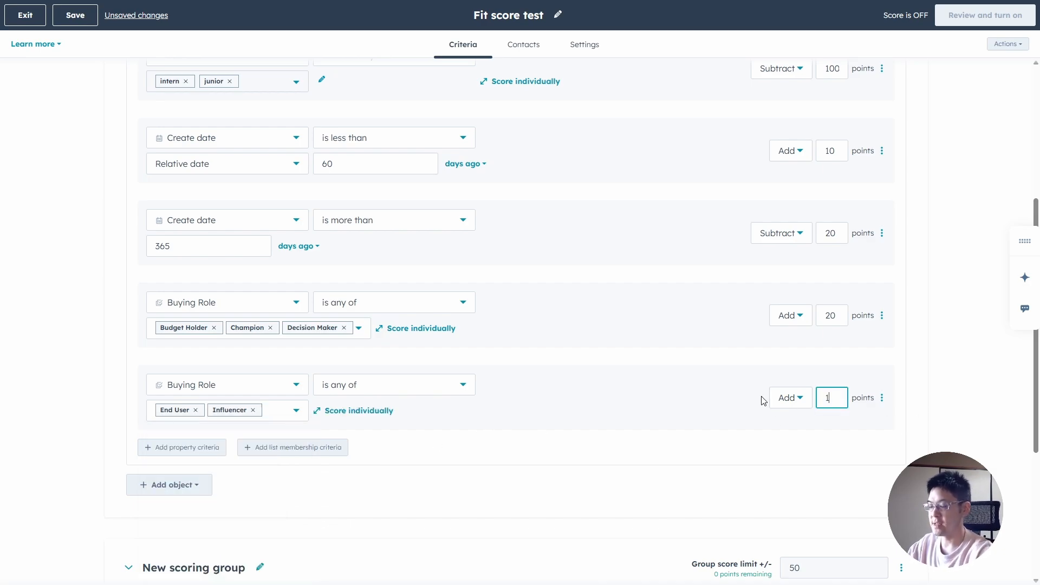
pyautogui.click(985, 381)
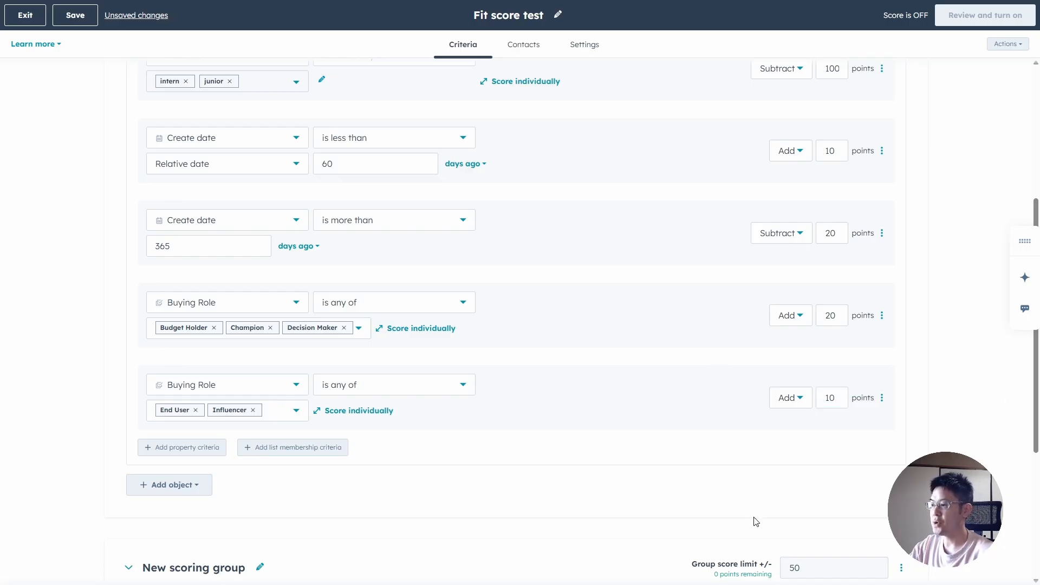
# Add a property criterion based on Original Traffic Source to the contact group.
pyautogui.scroll(-1, 424, 324)
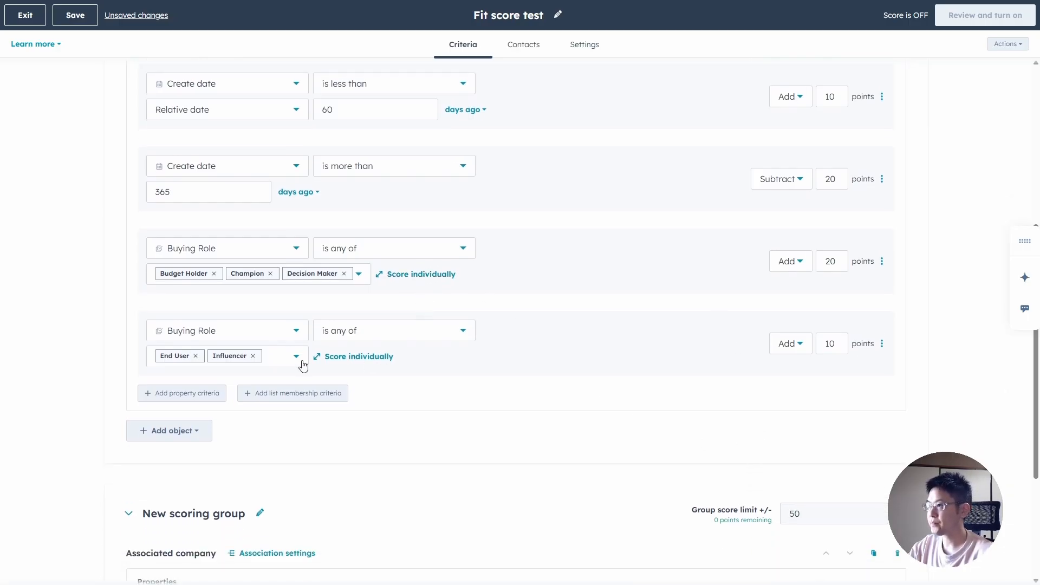
pyautogui.click(184, 401)
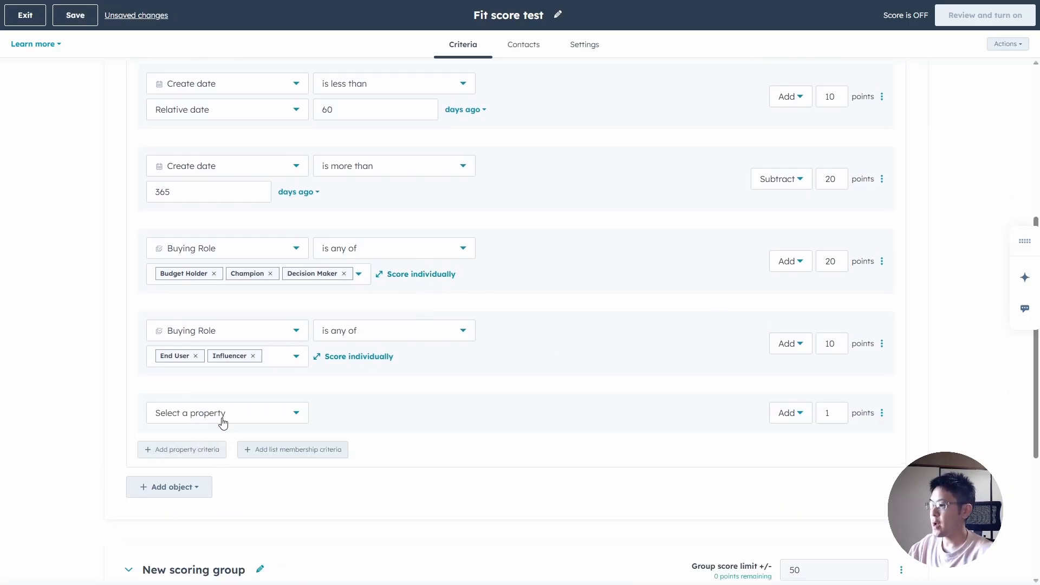
pyautogui.click(223, 420)
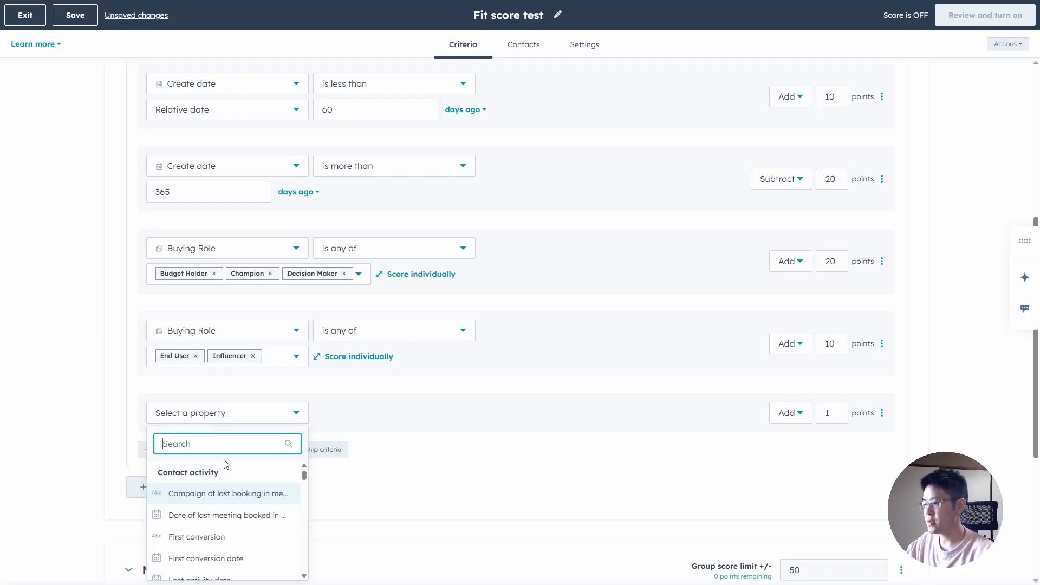
pyautogui.write('original')
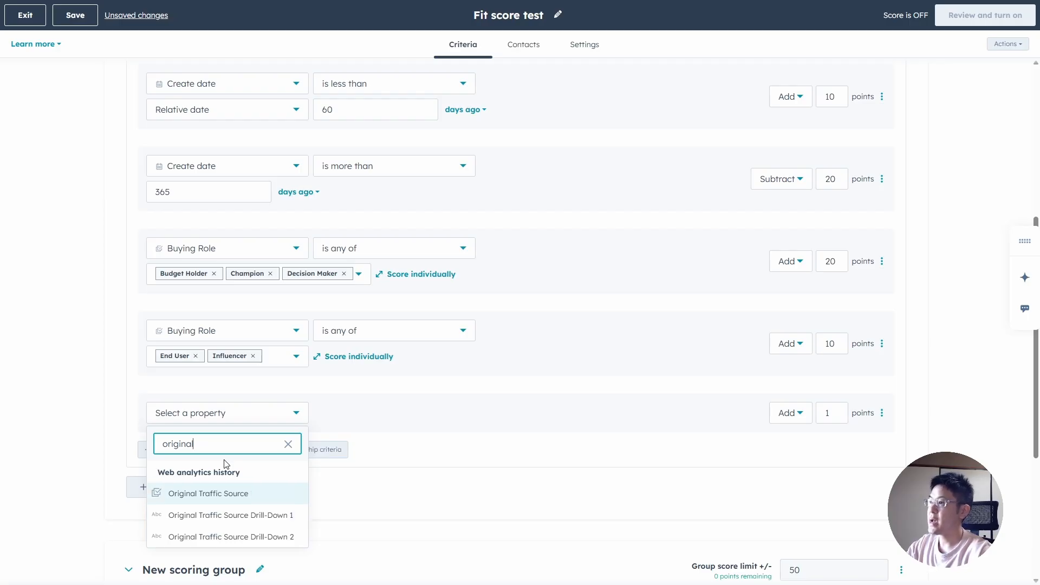
pyautogui.press('Return')
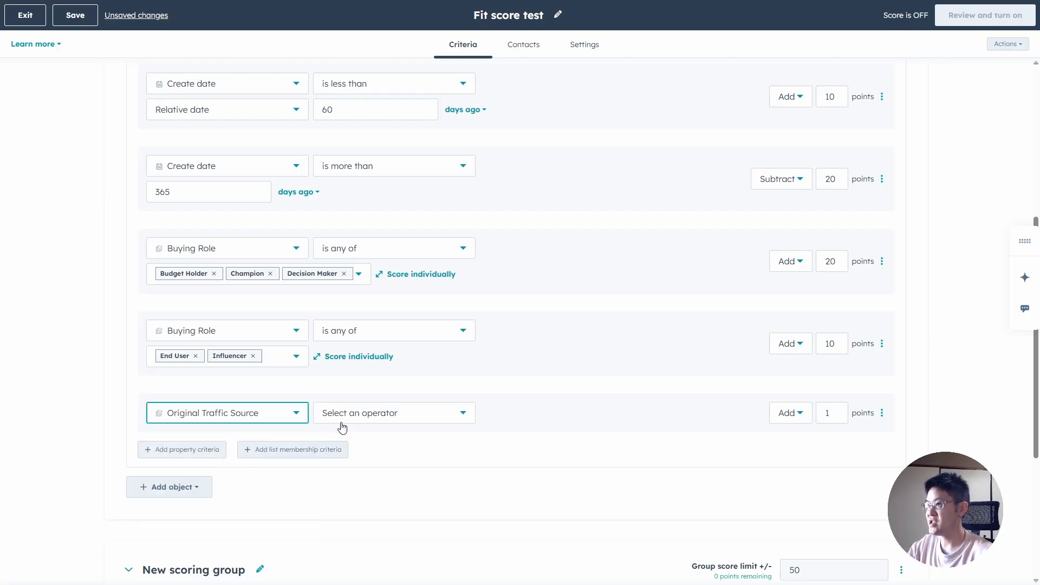
pyautogui.scroll(-2, 255, 420)
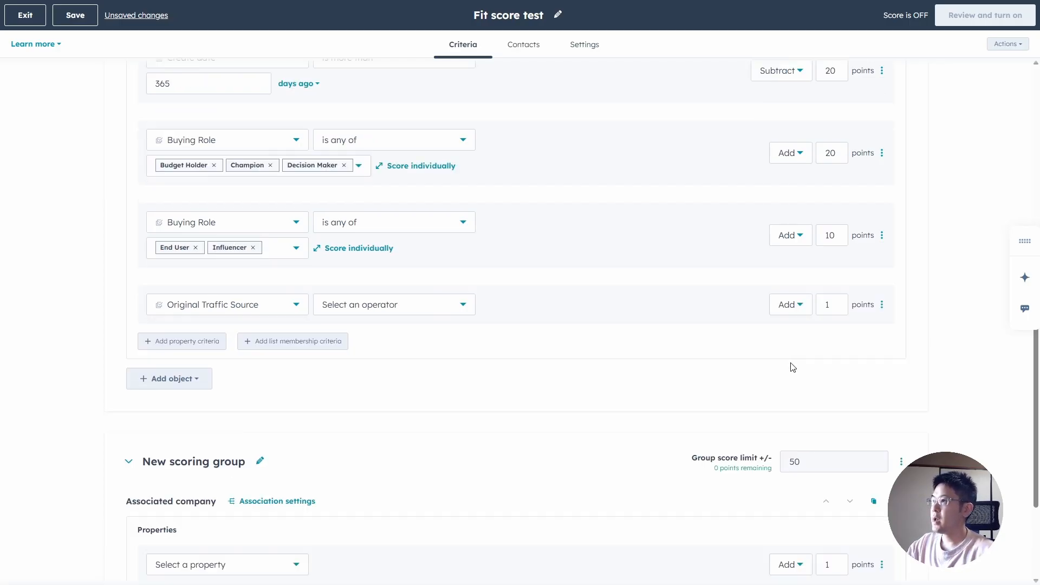
pyautogui.click(214, 312)
pyautogui.scroll(-2, 266, 409)
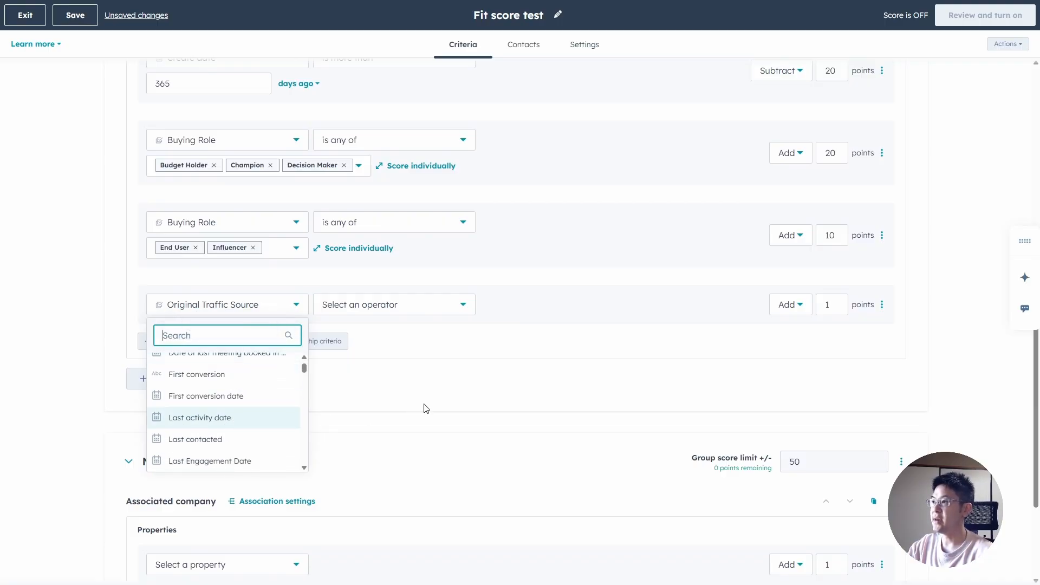
pyautogui.scroll(2, 277, 411)
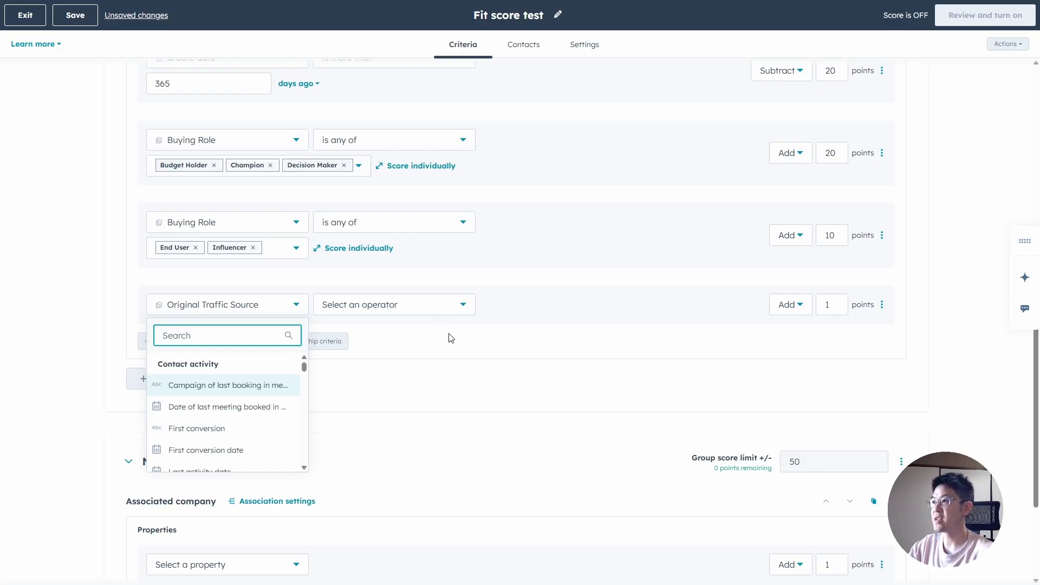
pyautogui.click(530, 342)
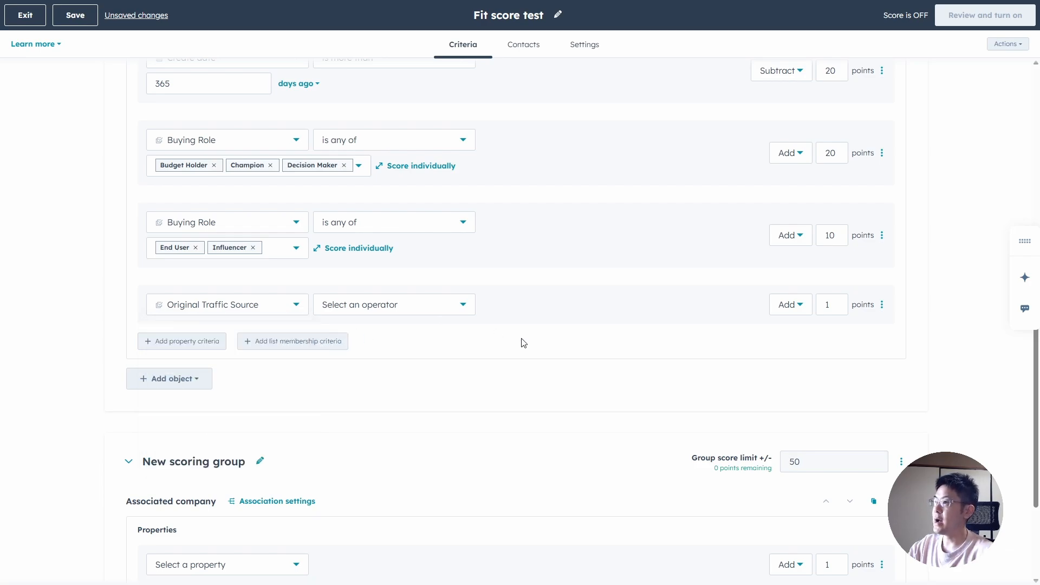
# Set the Original Traffic Source criterion to "is any of" Paid search, Paid social and Email marketing, adding 10 points.
pyautogui.click(382, 310)
pyautogui.click(416, 370)
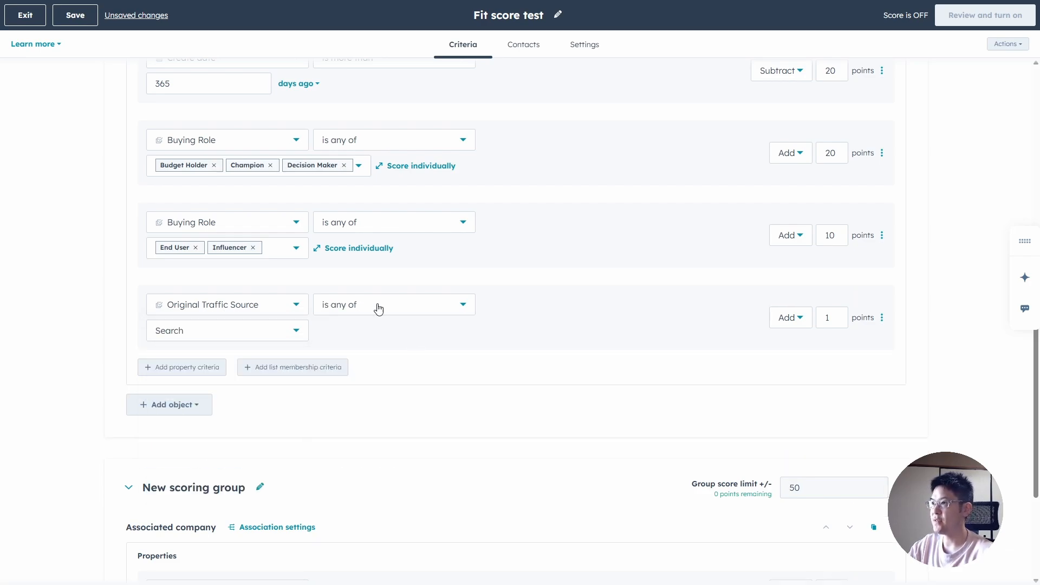
pyautogui.click(244, 331)
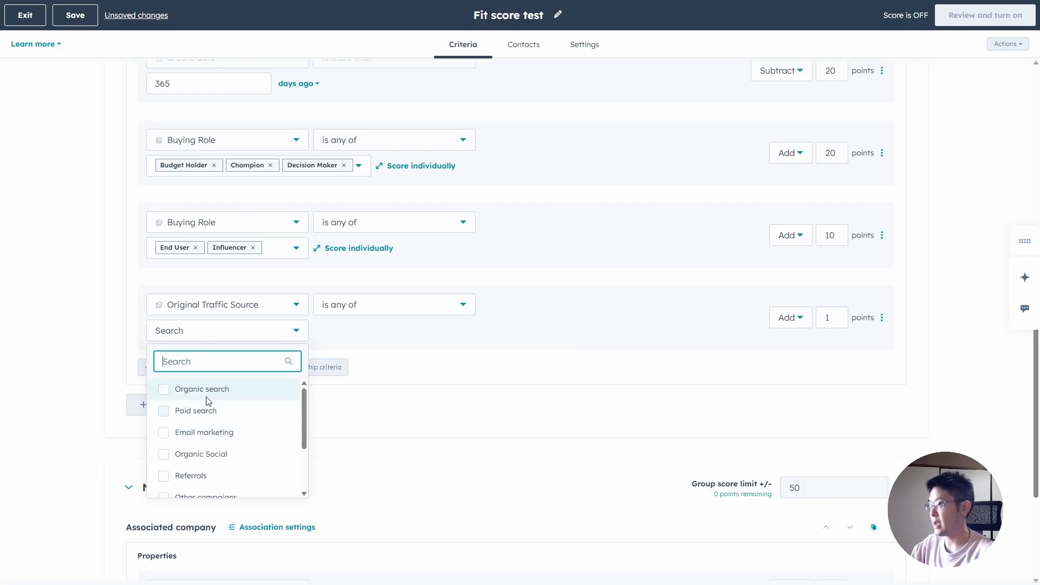
pyautogui.click(202, 414)
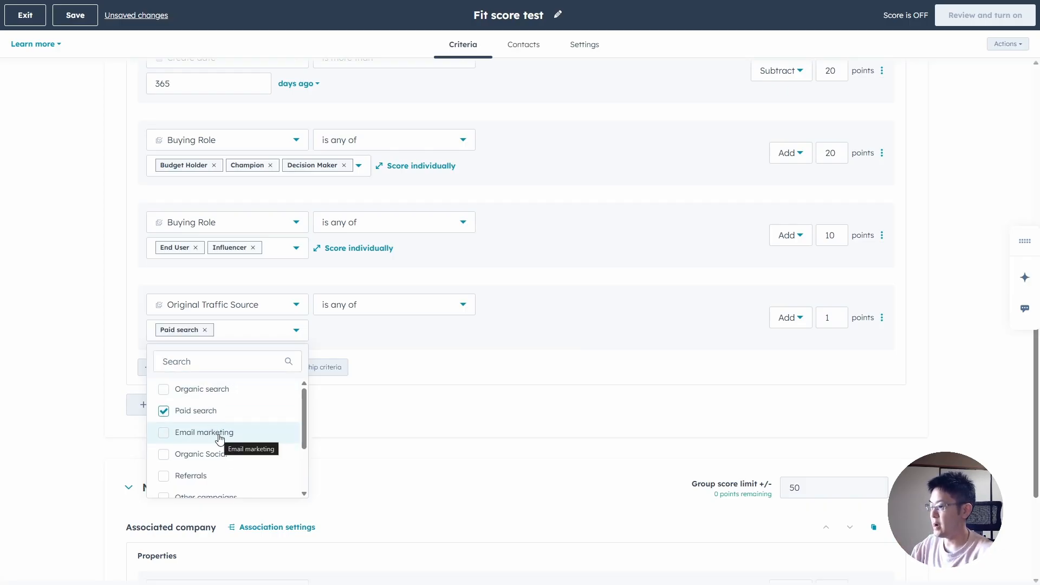
pyautogui.scroll(-3, 220, 436)
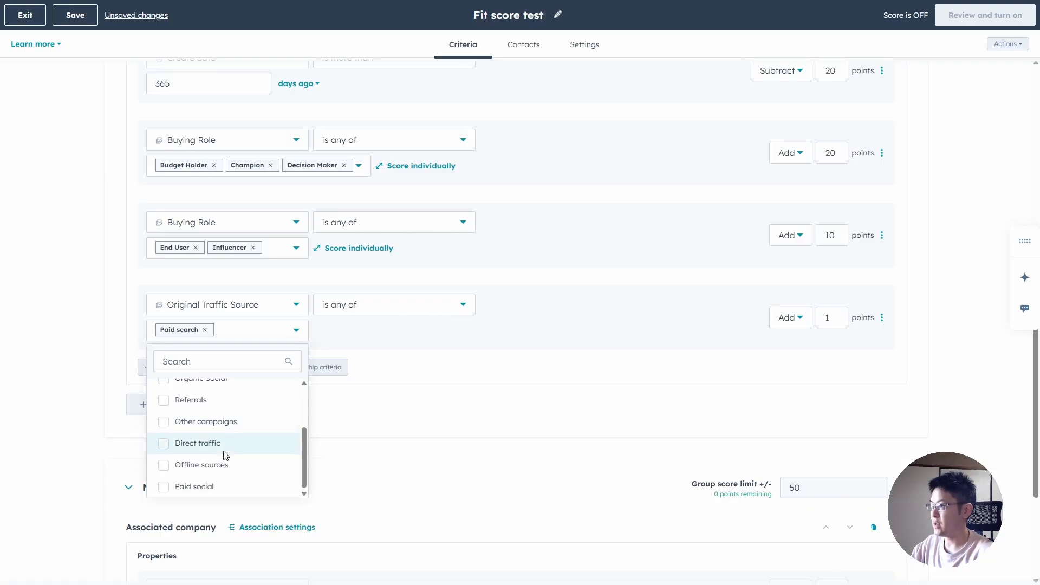
pyautogui.click(212, 488)
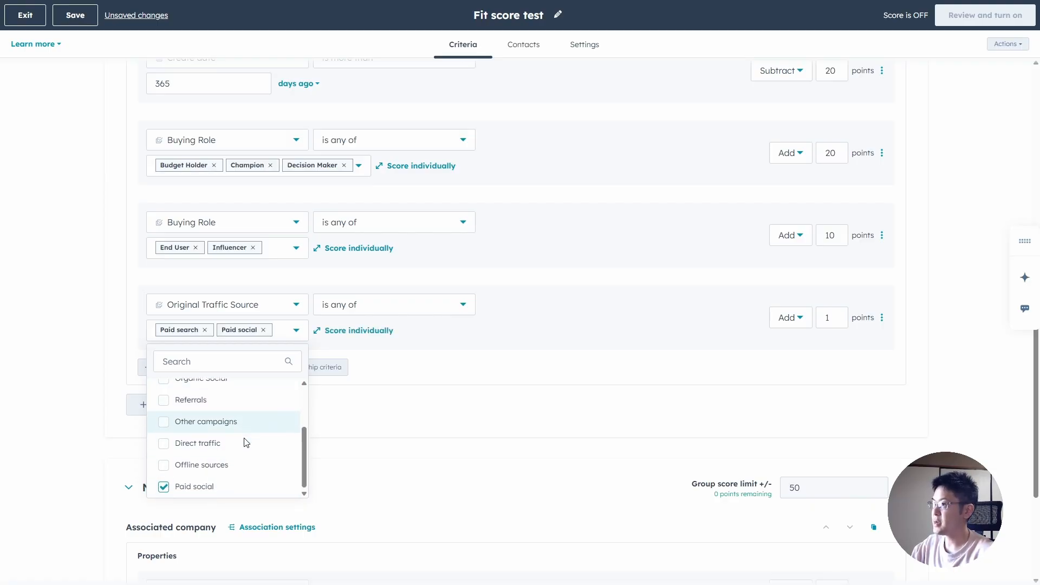
pyautogui.scroll(2, 243, 429)
pyautogui.click(228, 417)
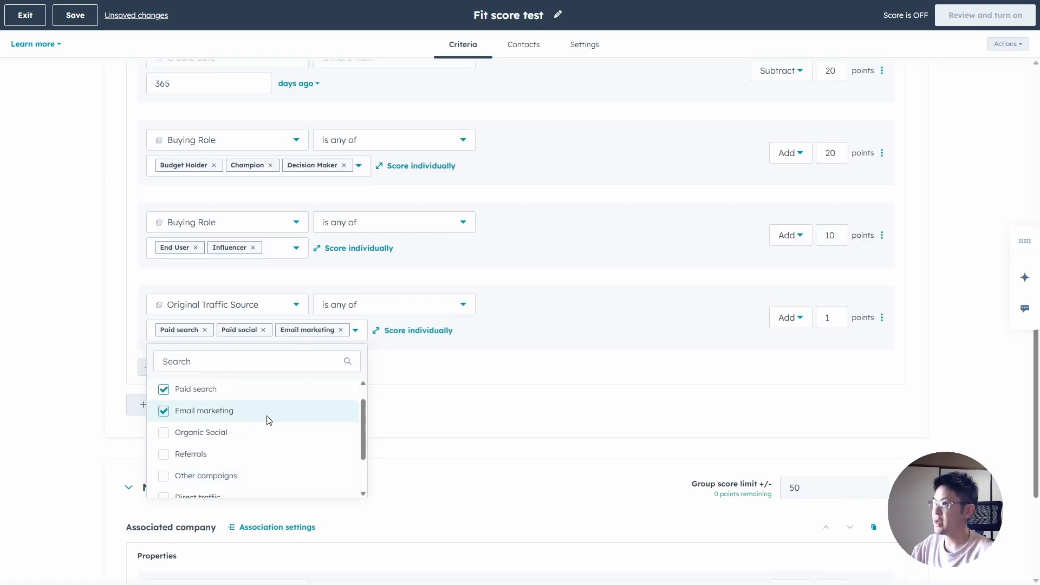
pyautogui.click(500, 385)
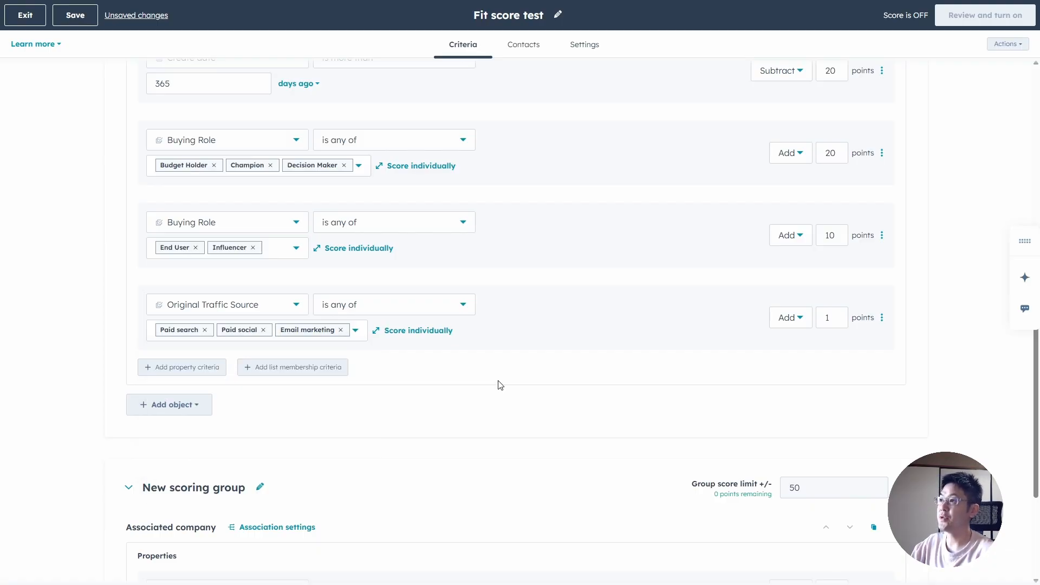
pyautogui.doubleClick(844, 323)
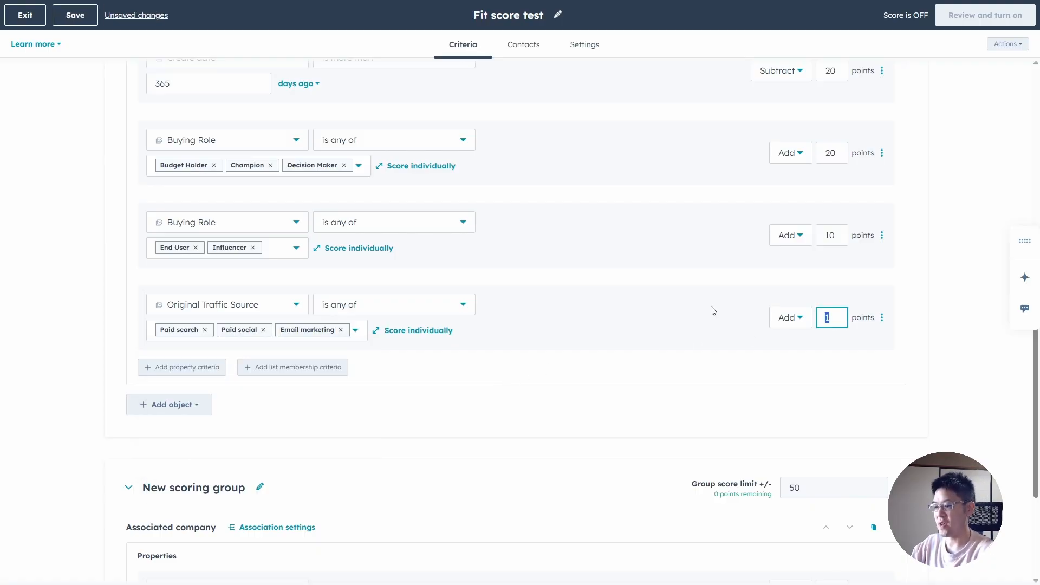
pyautogui.write('10')
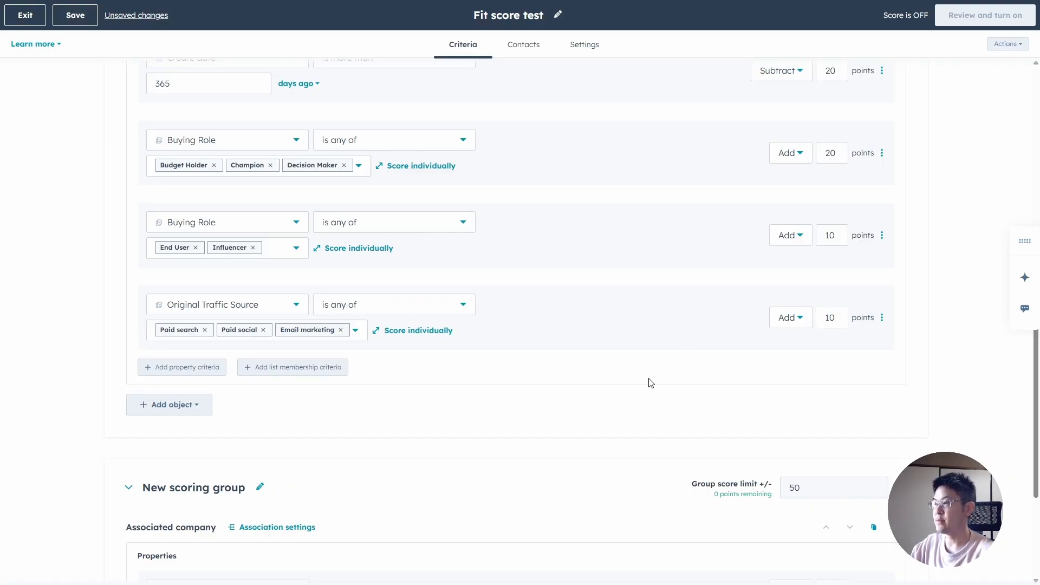
# Add a second Original Traffic Source criterion to the contact group with the operator "is any of".
pyautogui.click(190, 368)
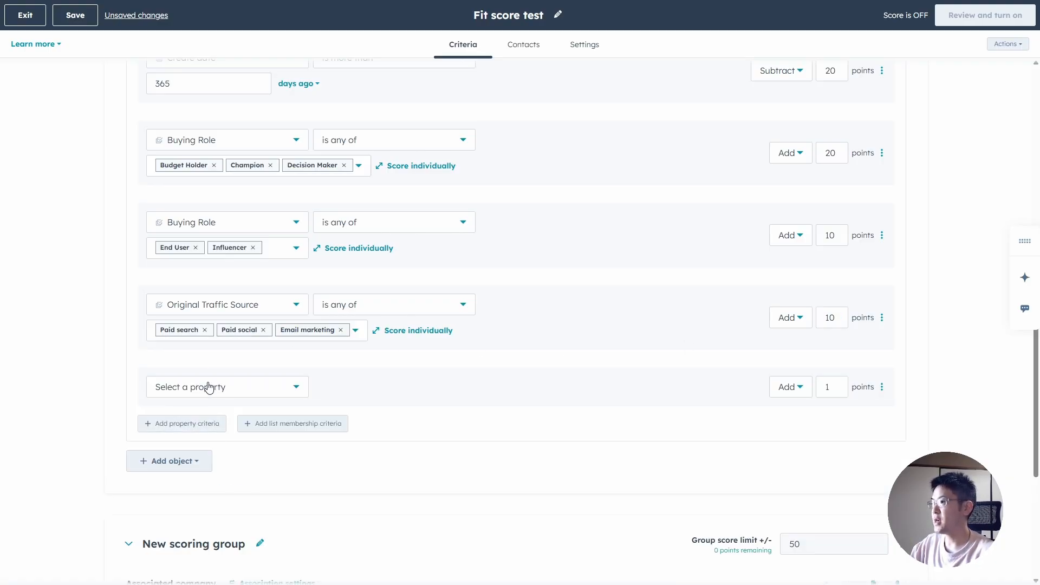
pyautogui.click(209, 386)
pyautogui.write('por')
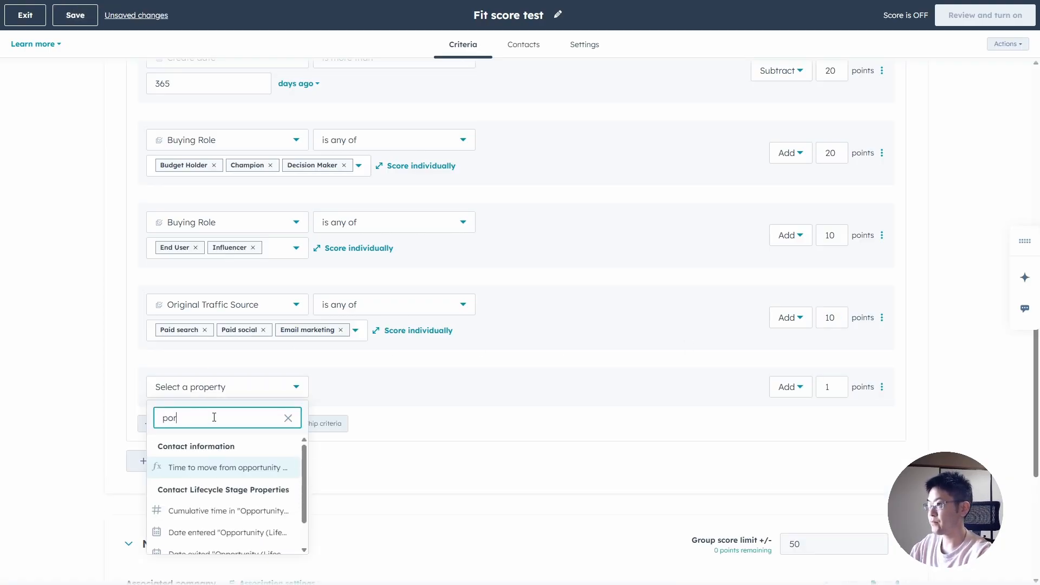
pyautogui.press('BackSpace')
pyautogui.press('BackSpace')
pyautogui.press('BackSpace')
pyautogui.write('original')
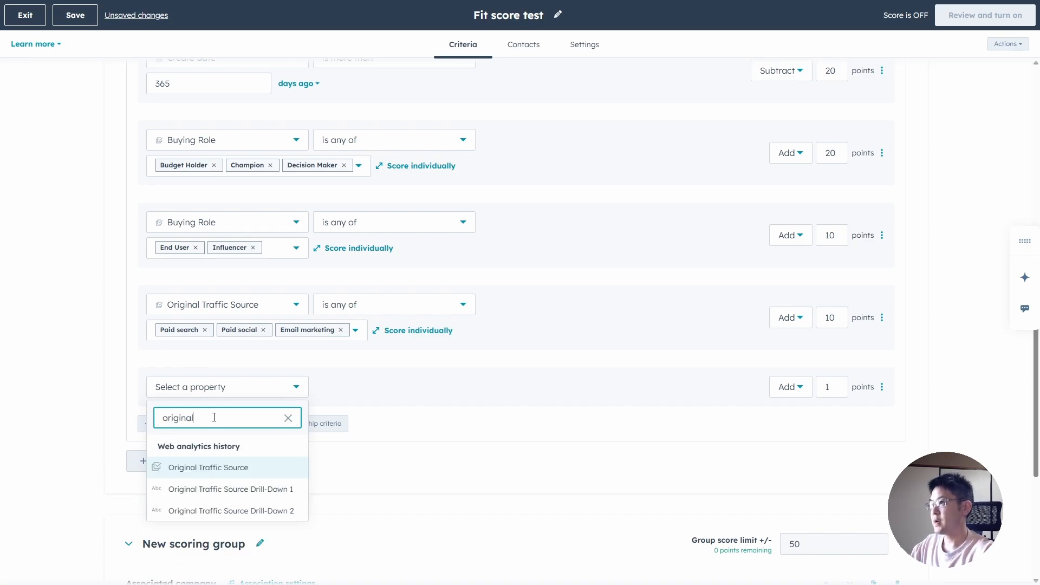
pyautogui.press('Return')
pyautogui.click(390, 388)
pyautogui.click(360, 446)
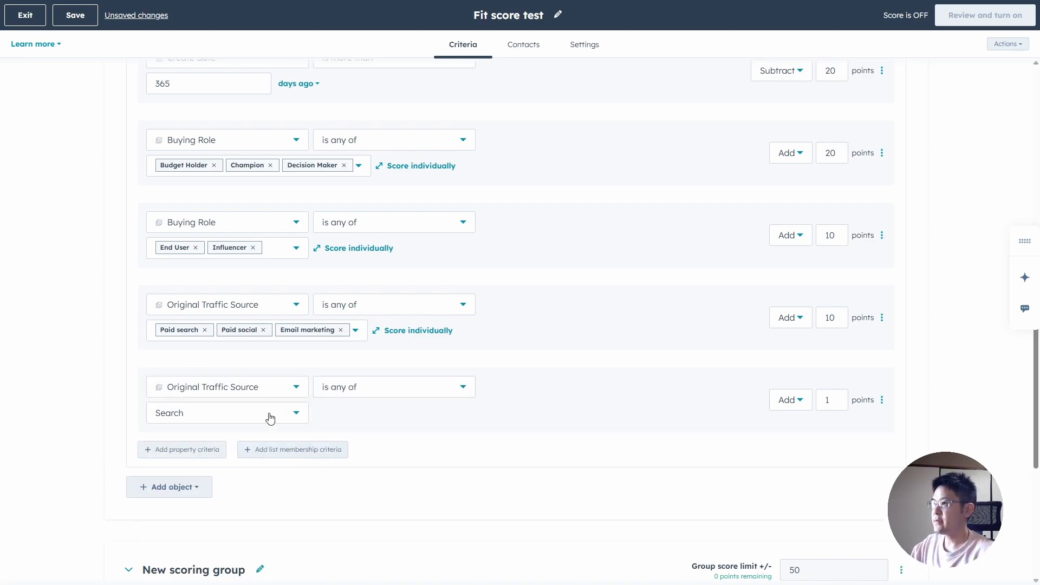
# Select Organic search, Organic Social and Referrals as the second Original Traffic Source criterion's values and make it add 20 points.
pyautogui.click(223, 418)
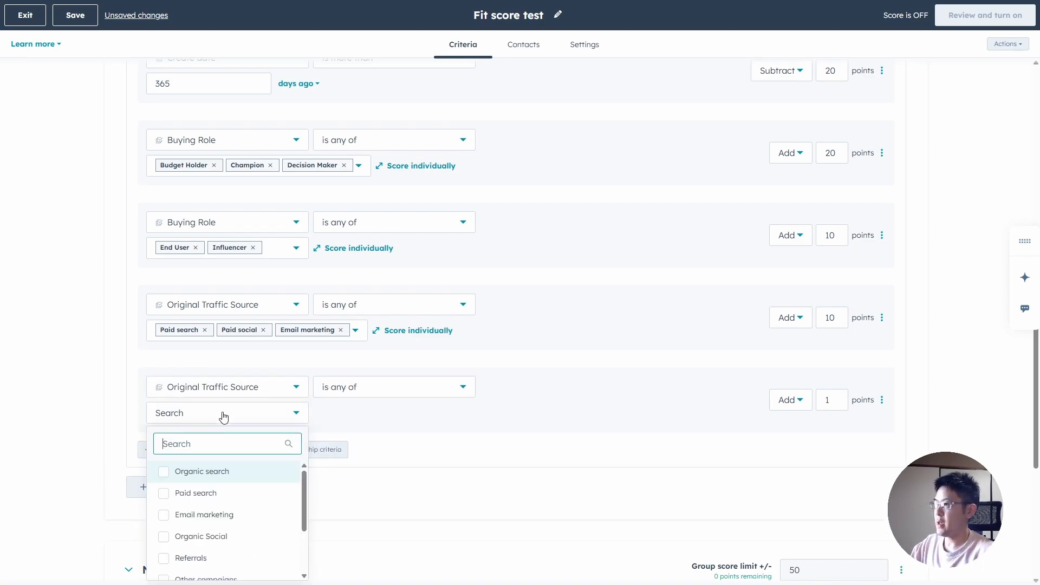
pyautogui.click(211, 477)
pyautogui.scroll(-2, 228, 488)
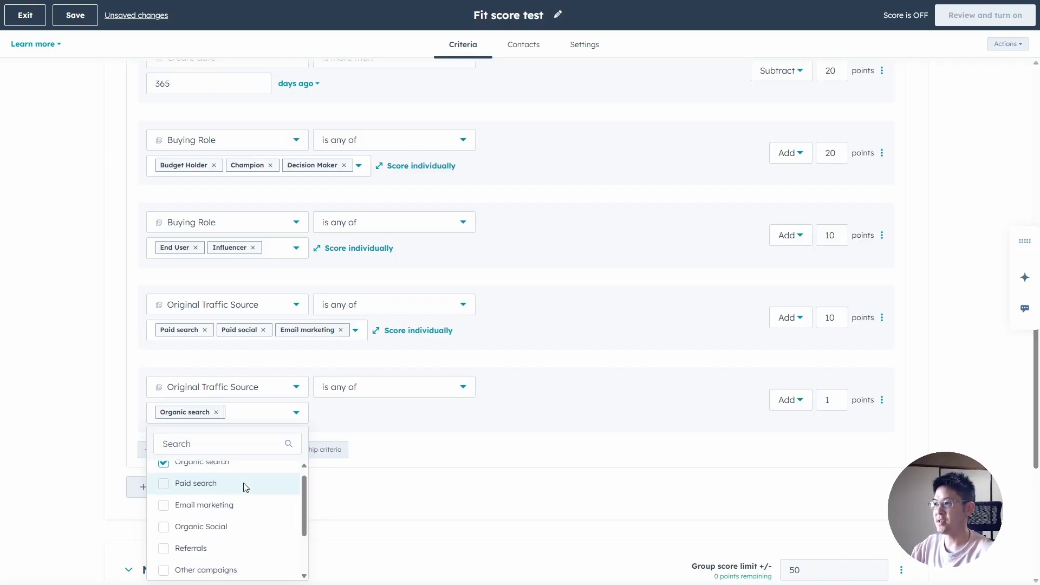
pyautogui.click(204, 484)
pyautogui.scroll(2, 227, 493)
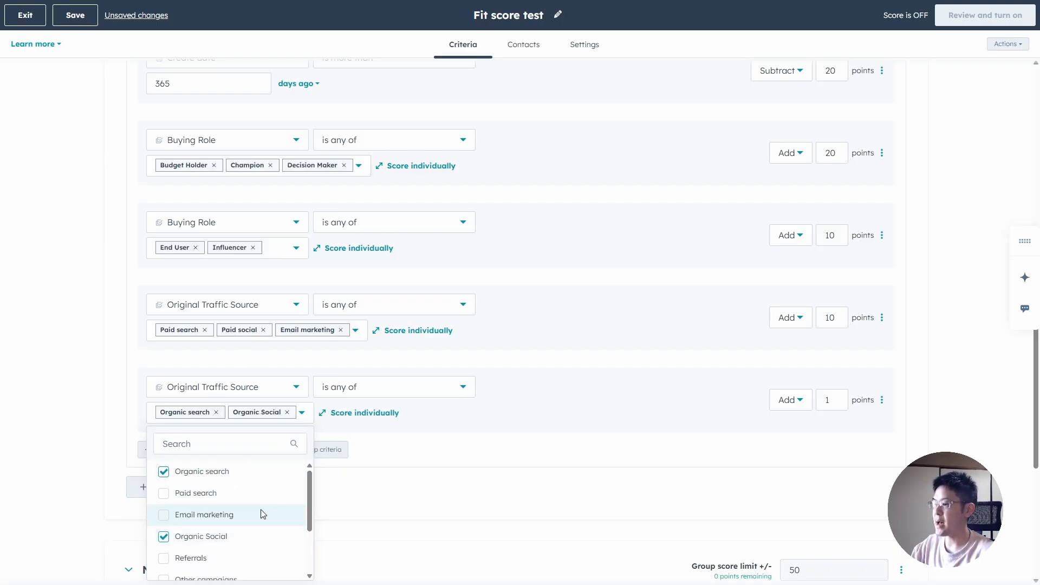
pyautogui.scroll(-3, 265, 505)
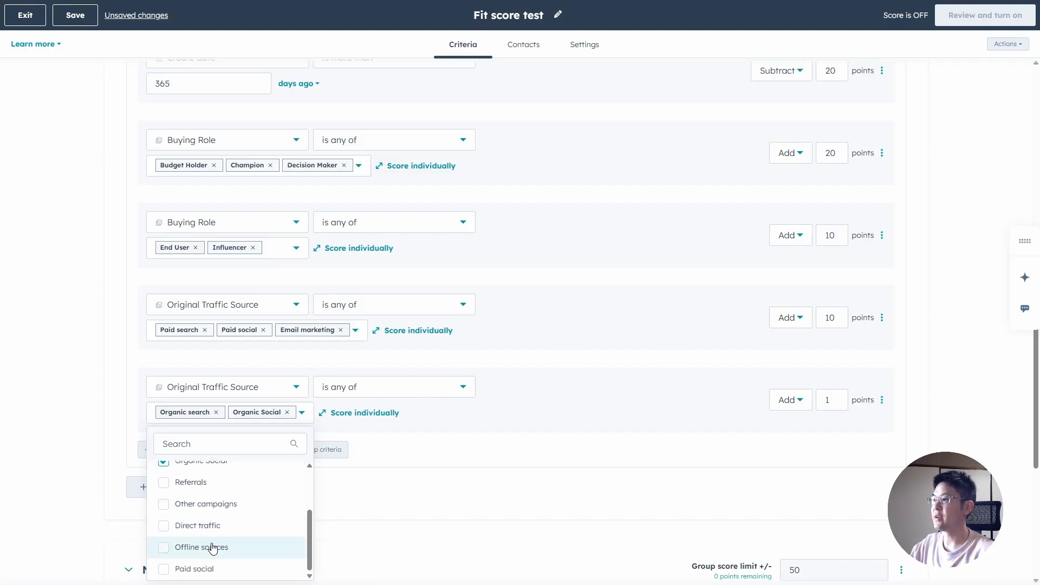
pyautogui.click(187, 482)
pyautogui.click(603, 455)
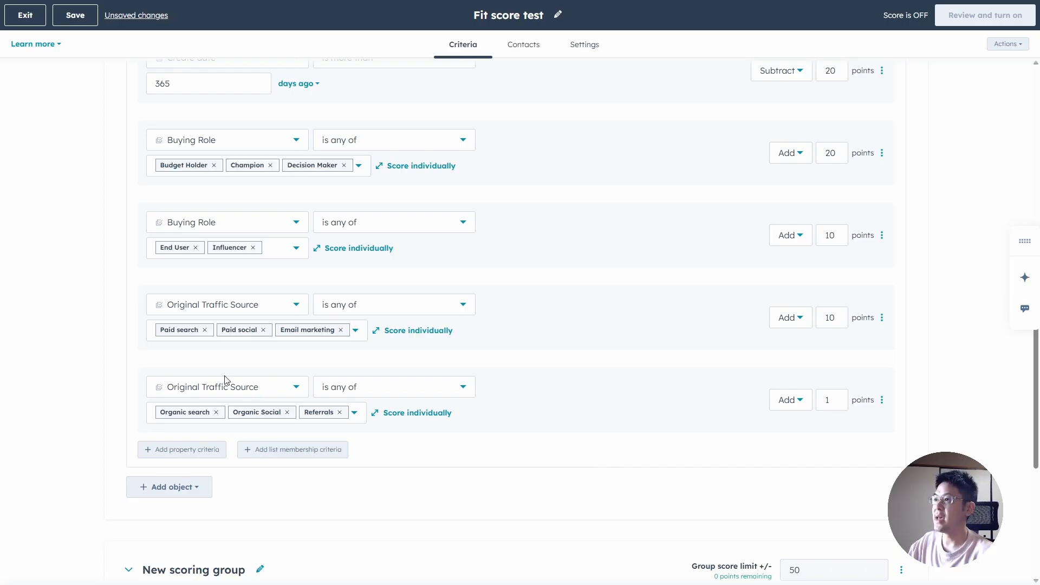
pyautogui.doubleClick(829, 400)
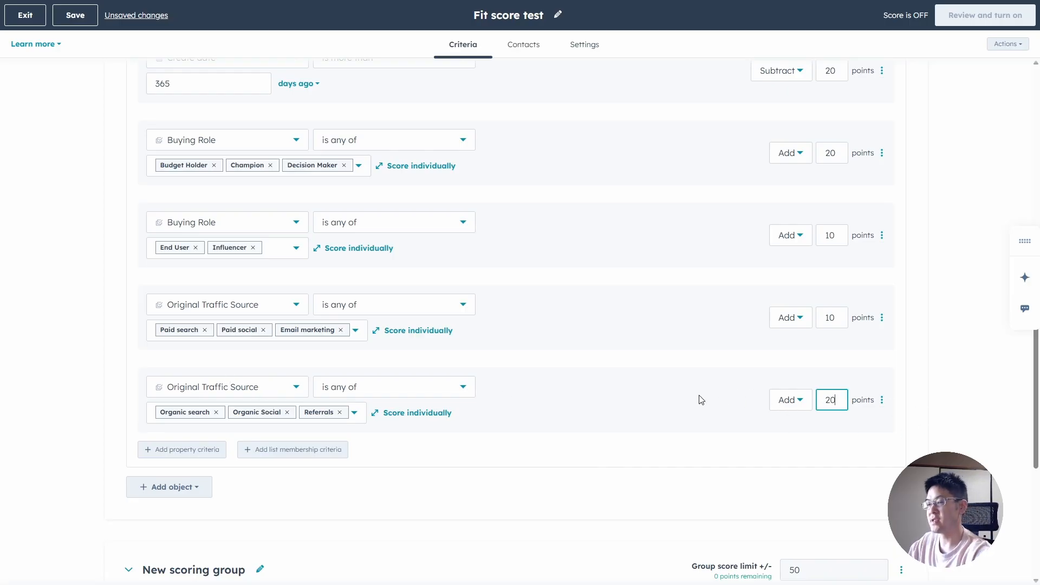
pyautogui.click(960, 363)
# Review the contact group's criteria and save the score.
pyautogui.scroll(5, 986, 413)
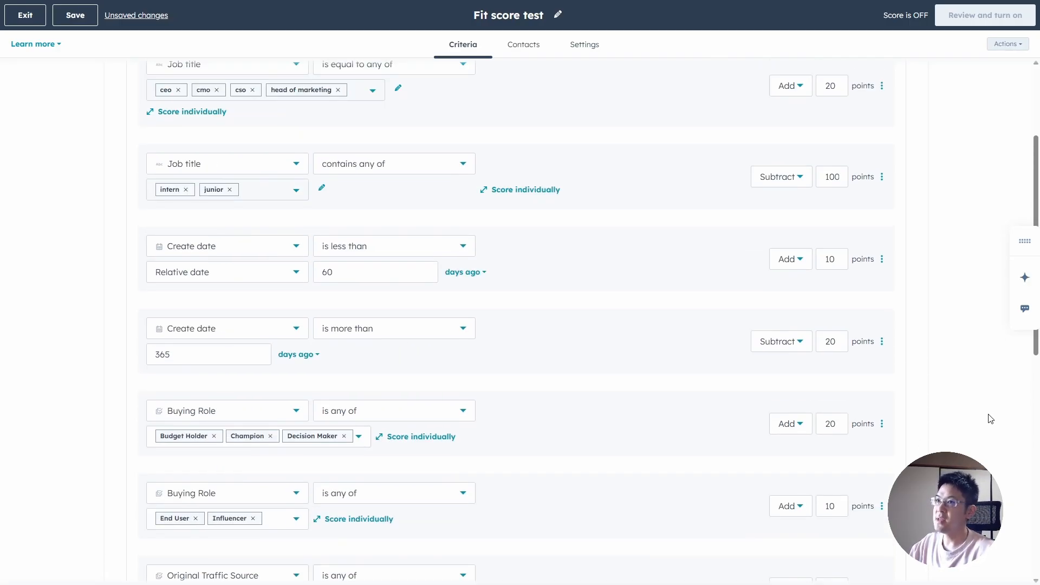
pyautogui.scroll(2, 988, 426)
pyautogui.scroll(-10, 260, 195)
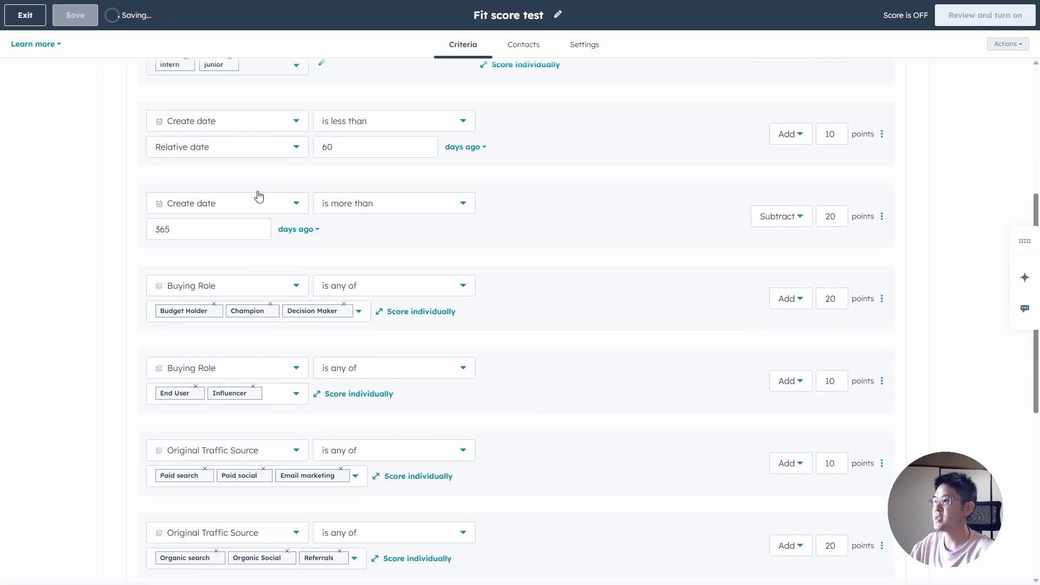
# Add another property criterion to the contact group and search its available properties for "lis".
pyautogui.click(193, 289)
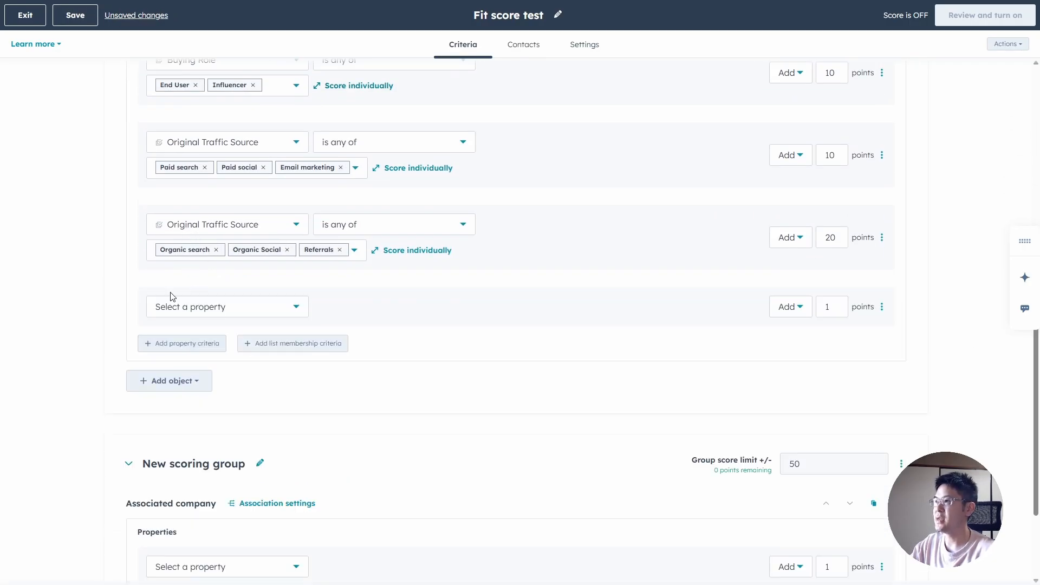
pyautogui.click(209, 309)
pyautogui.scroll(-6, 234, 436)
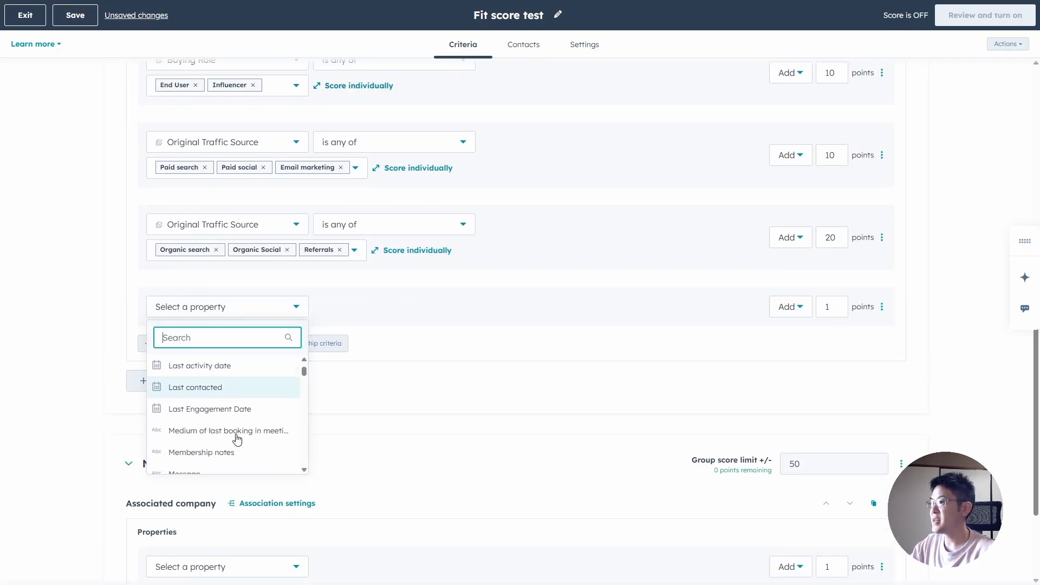
pyautogui.scroll(-8, 238, 438)
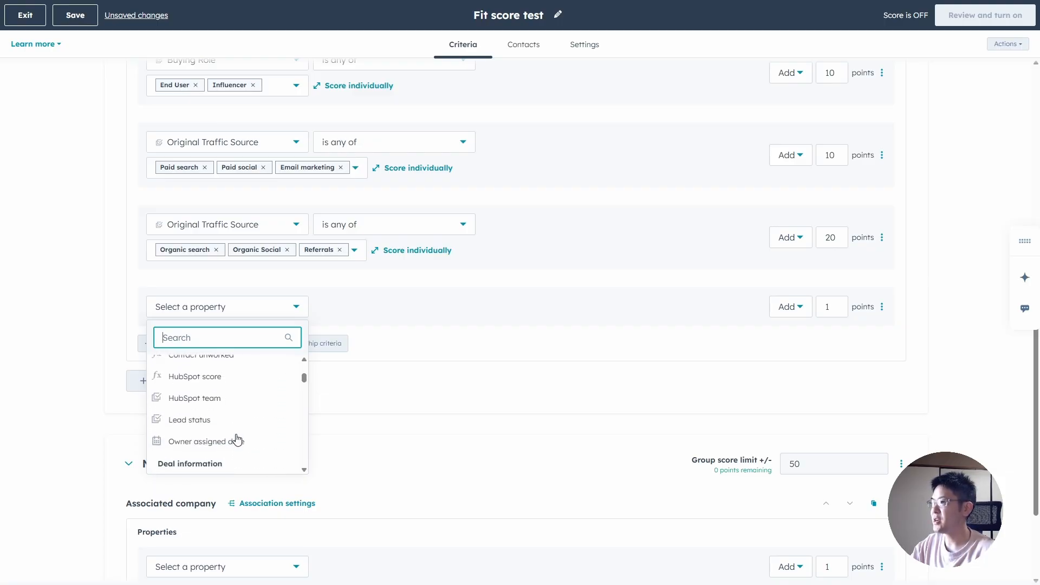
pyautogui.scroll(2, 239, 435)
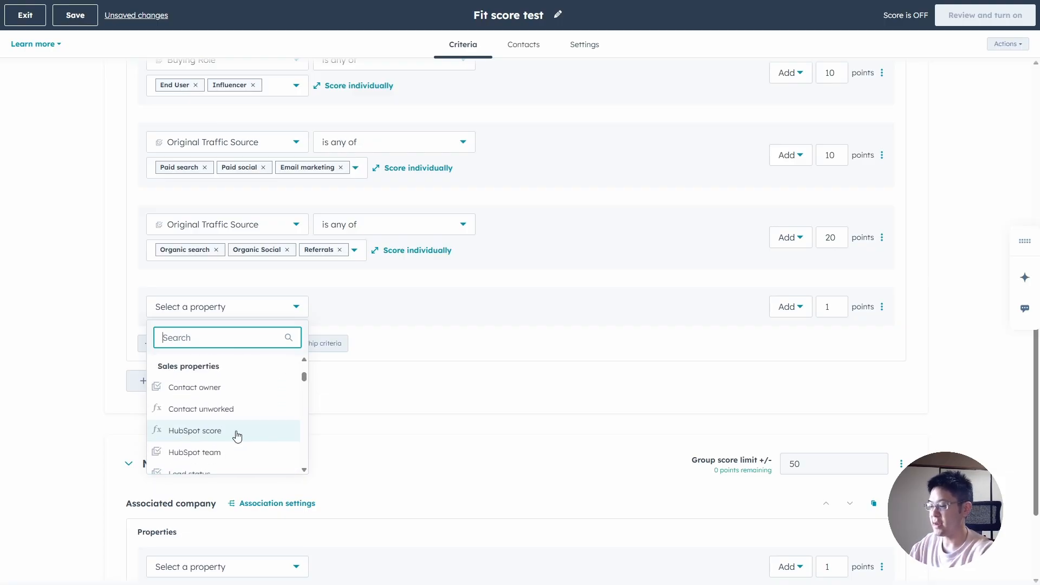
pyautogui.write('list')
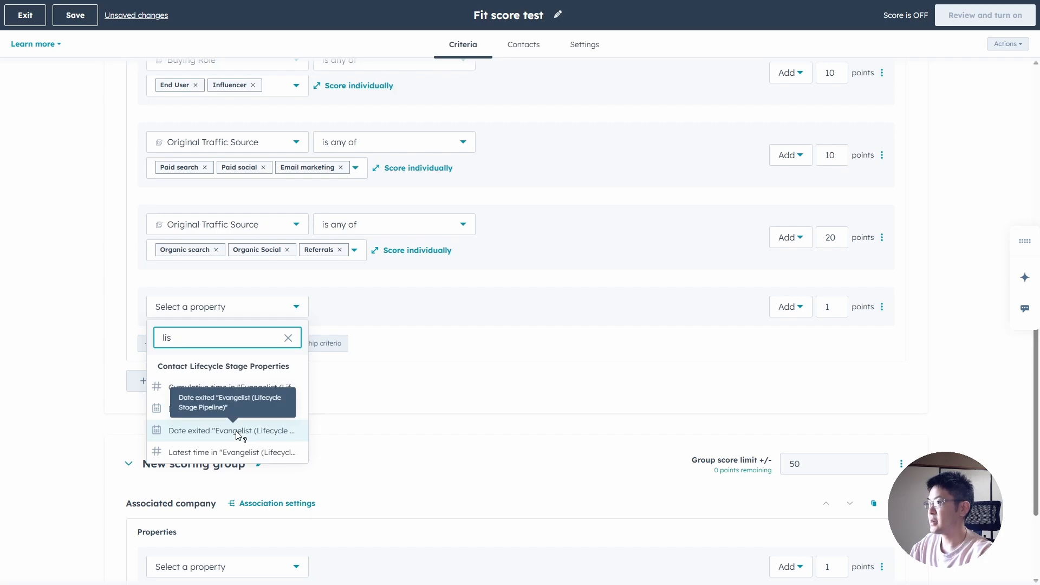
pyautogui.press('BackSpace')
pyautogui.press('BackSpace')
pyautogui.press('BackSpace')
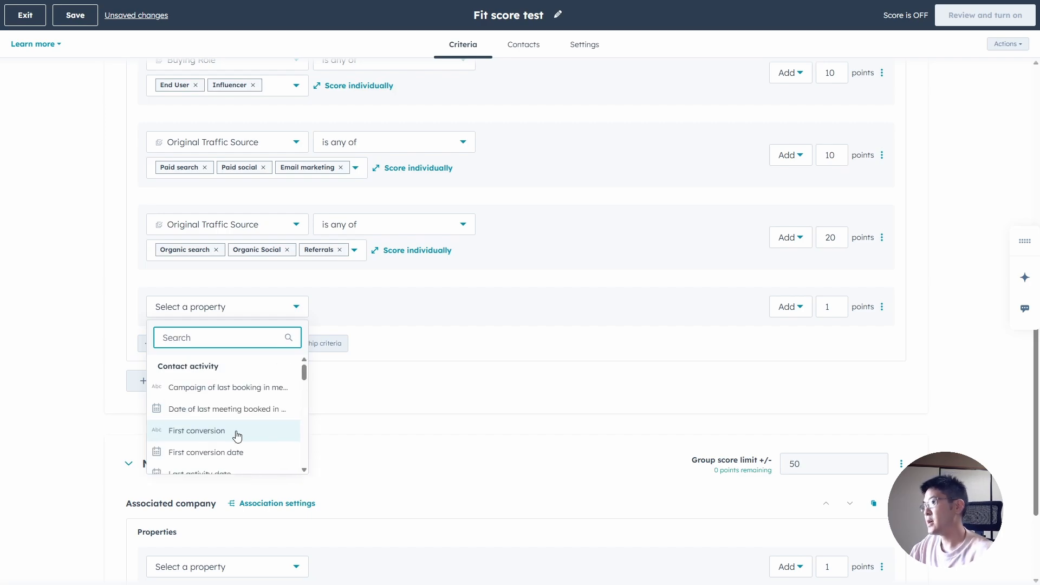
# Browse the full list of contact properties available for the contact group's new empty criterion.
pyautogui.click(76, 415)
pyautogui.click(255, 303)
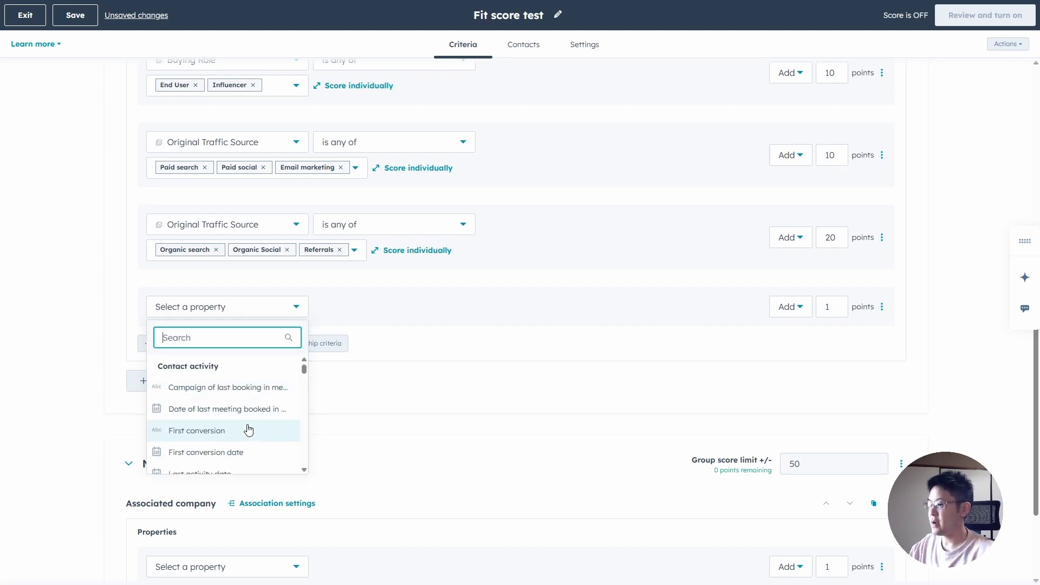
pyautogui.scroll(-5, 246, 427)
pyautogui.scroll(-10, 248, 423)
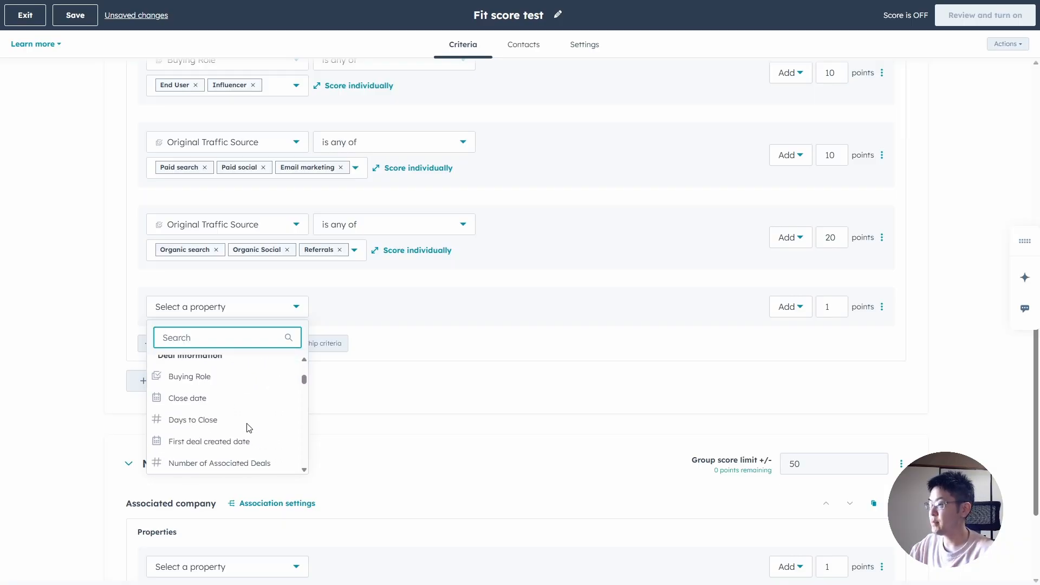
pyautogui.scroll(-2, 245, 415)
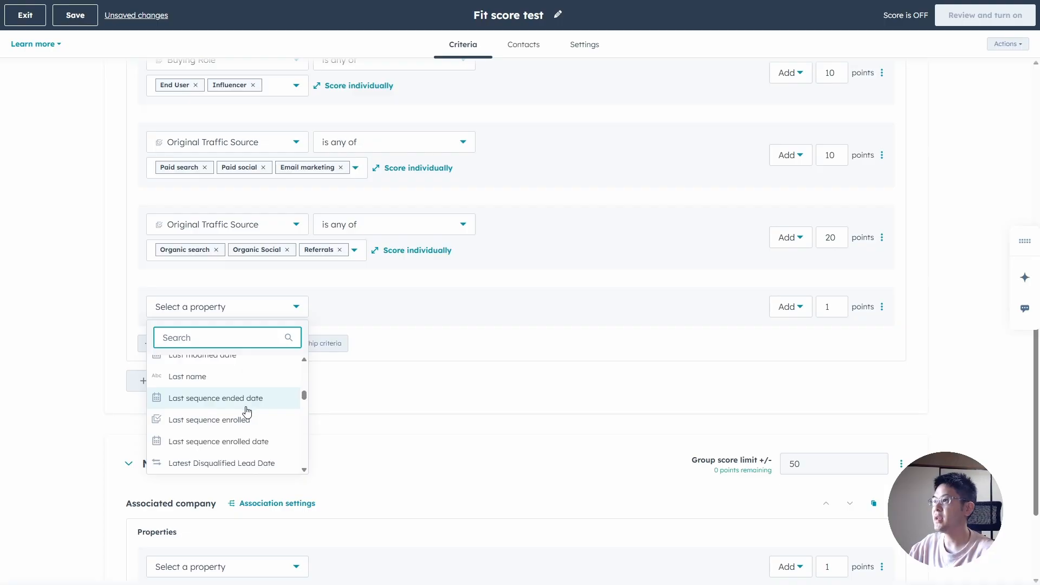
pyautogui.scroll(-1, 267, 415)
pyautogui.scroll(-10, 263, 409)
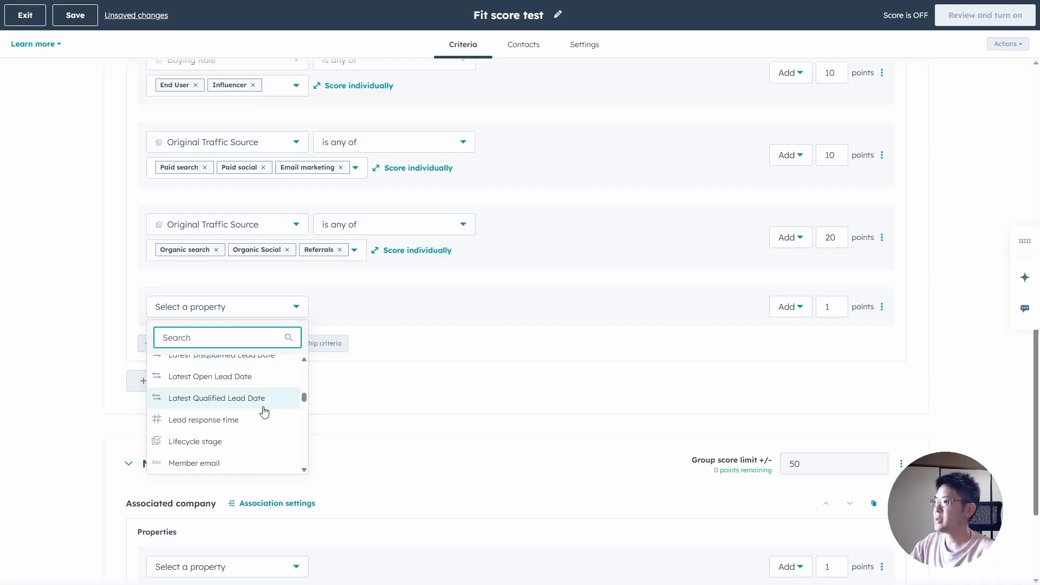
# Review the contact group's job title, create date, buying role and traffic source criteria and their points.
pyautogui.scroll(8, 627, 392)
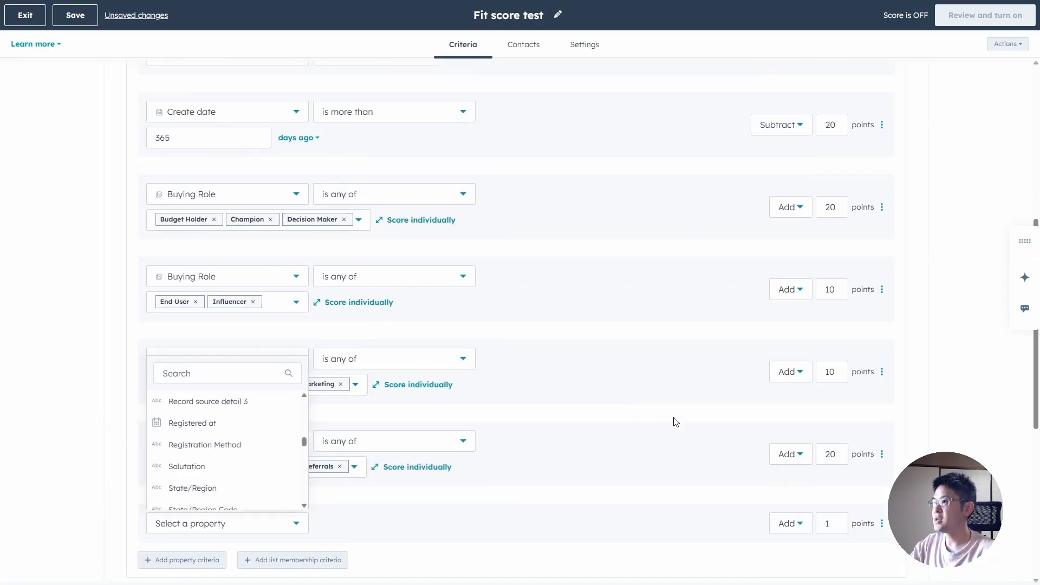
pyautogui.scroll(2, 376, 228)
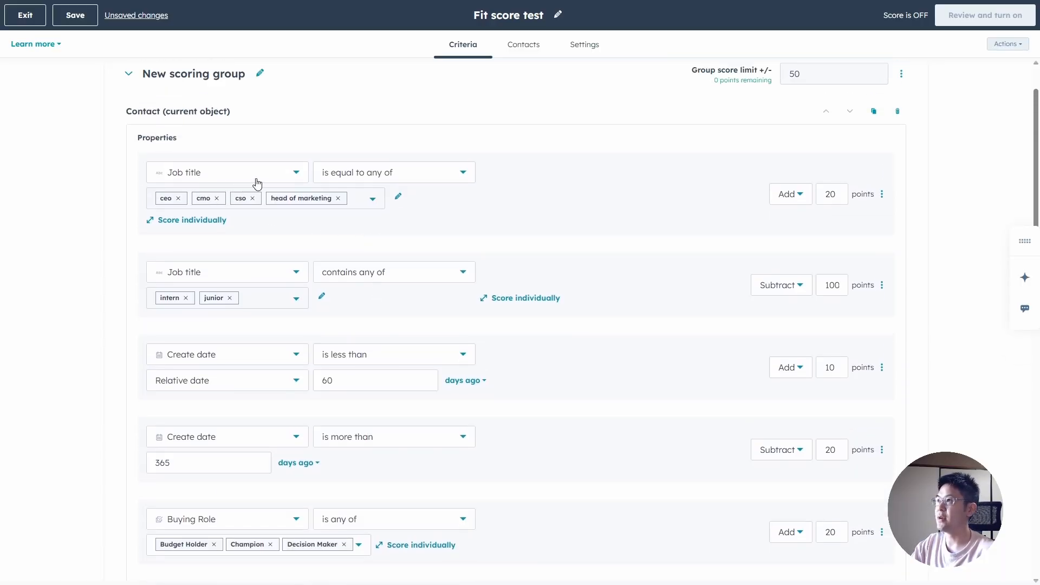
pyautogui.scroll(-8, 668, 460)
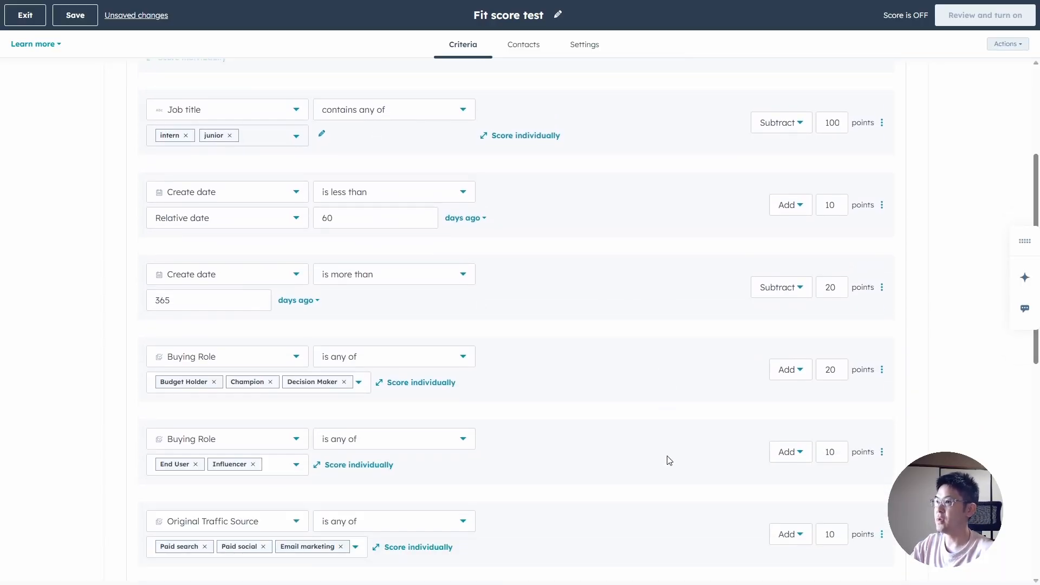
pyautogui.scroll(8, 670, 459)
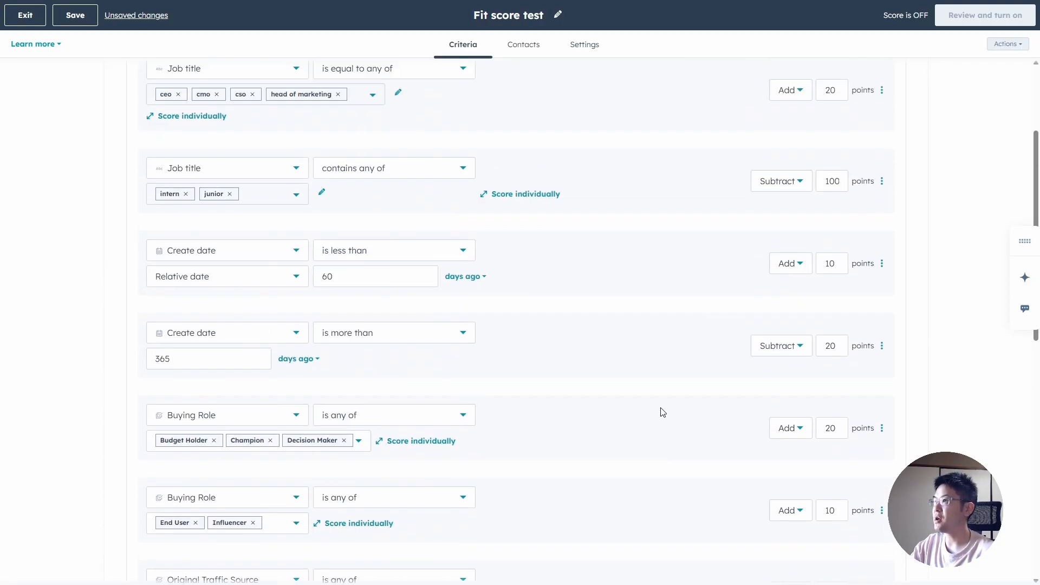
pyautogui.scroll(-10, 676, 379)
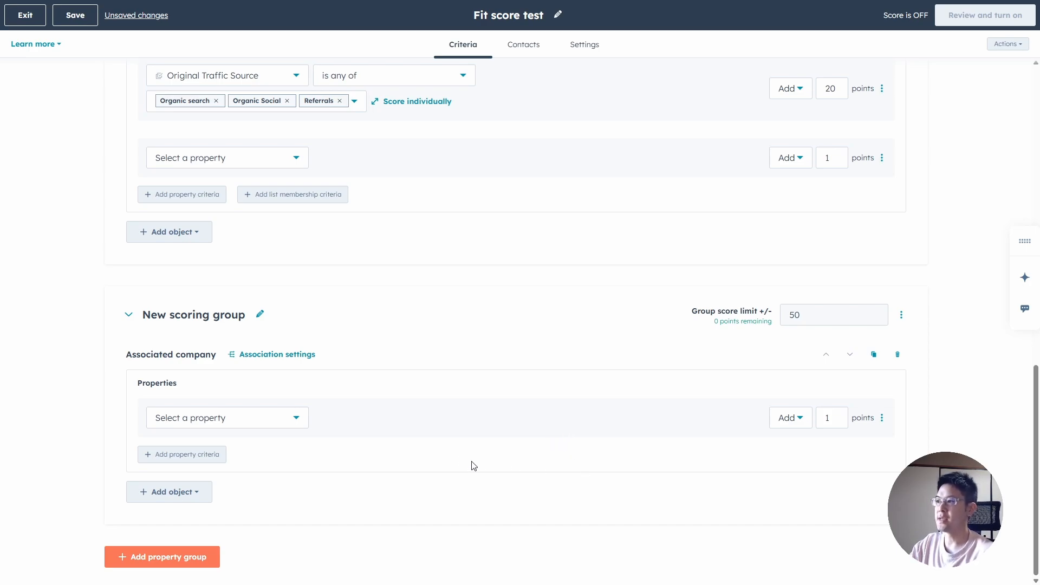
# Base the associated company group's first criterion on Number of employees with the operator "is less than".
pyautogui.click(272, 425)
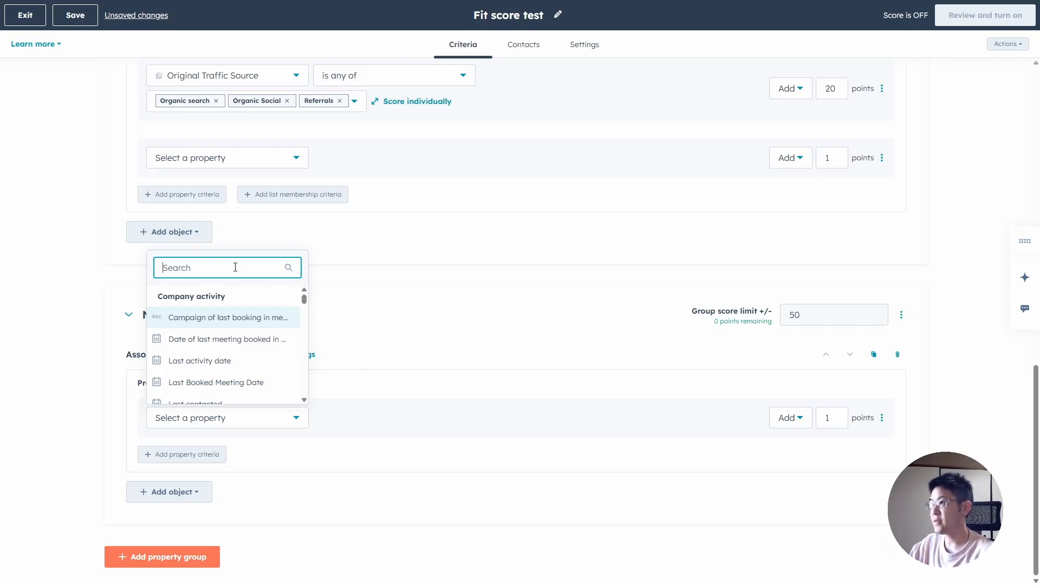
pyautogui.write('number')
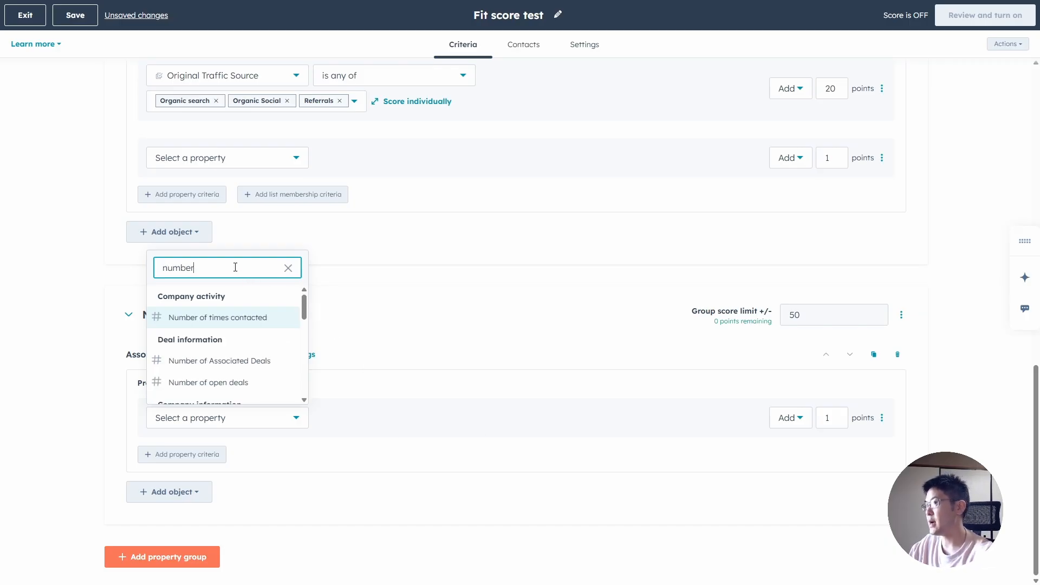
pyautogui.write(' of empl')
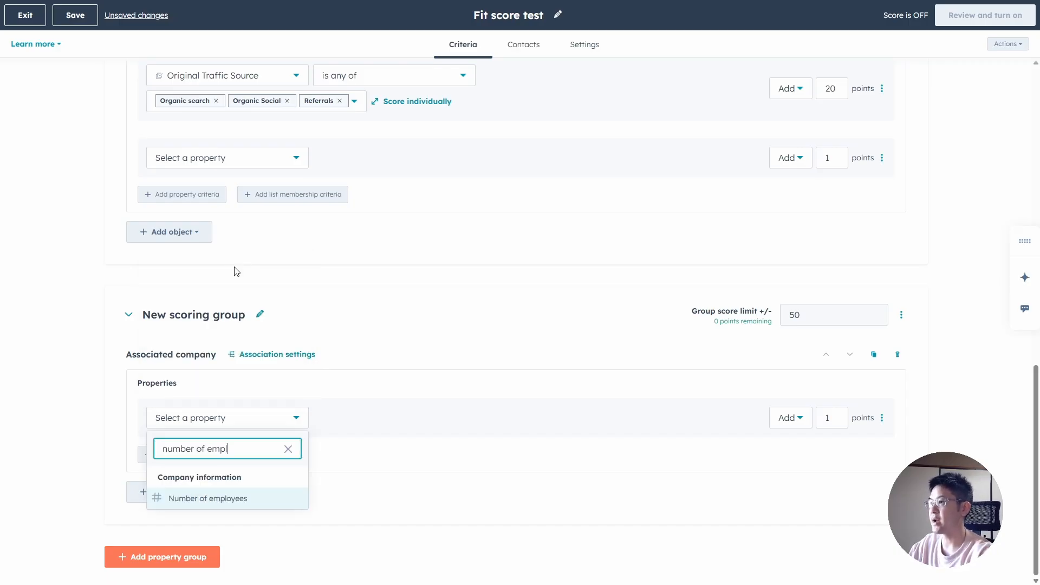
pyautogui.press('Return')
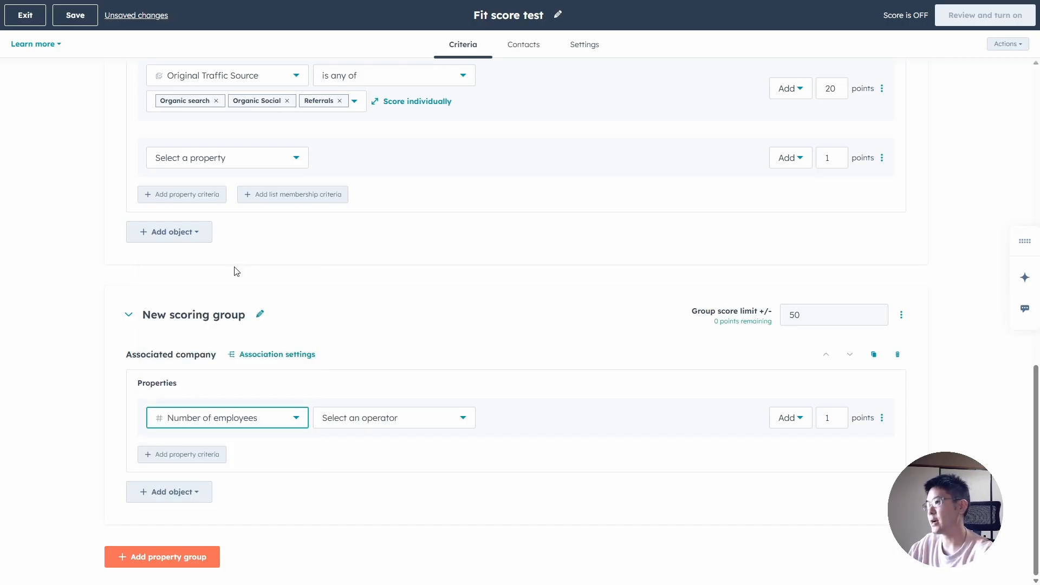
pyautogui.click(396, 425)
pyautogui.click(398, 339)
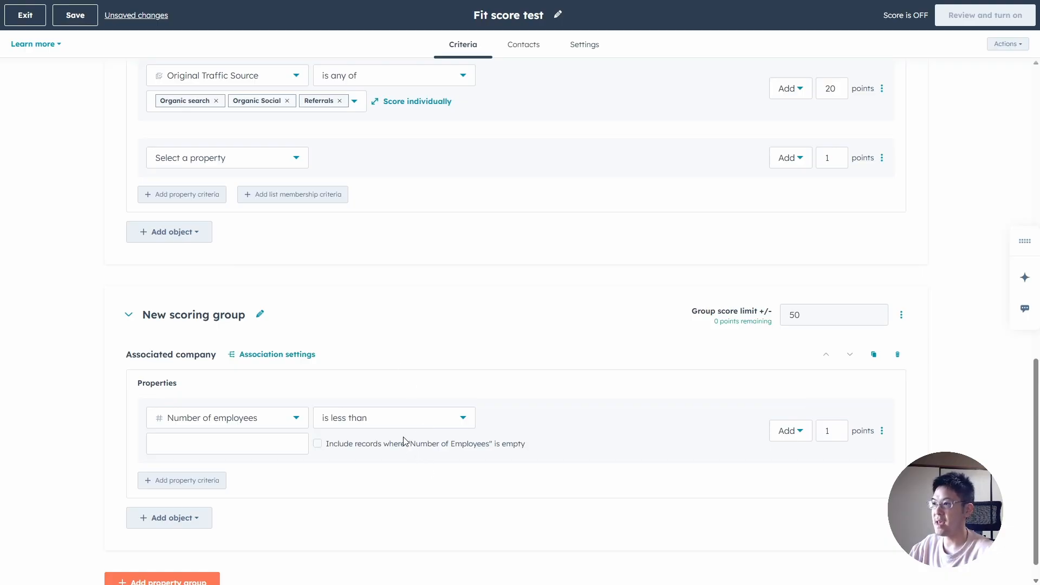
# Set the "is less than" employee threshold to 5 and make the criterion subtract 100 points.
pyautogui.click(276, 449)
pyautogui.write('5')
pyautogui.click(623, 459)
pyautogui.moveTo(832, 431); pyautogui.dragTo(707, 435)
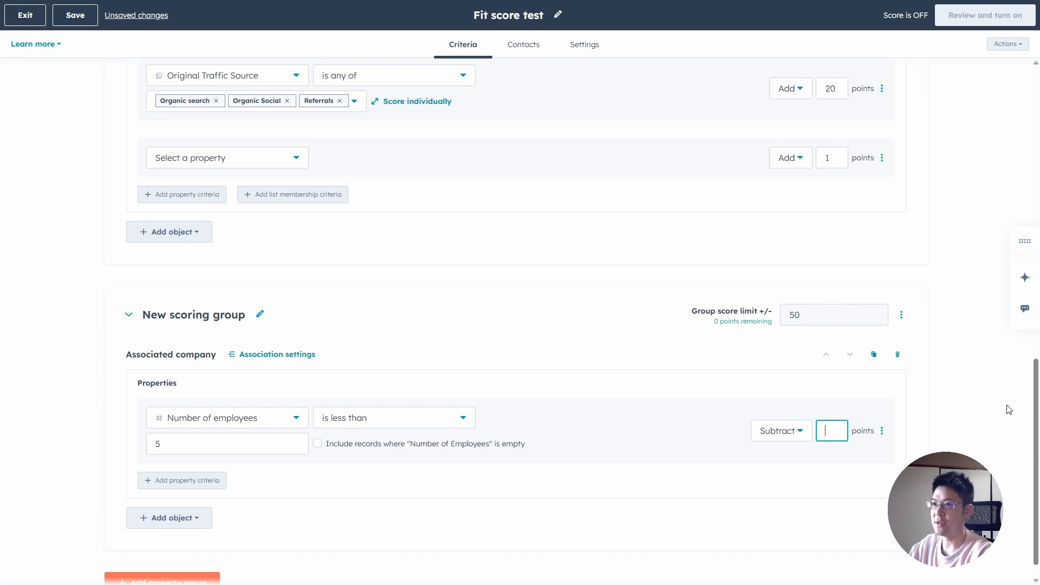
pyautogui.click(1009, 409)
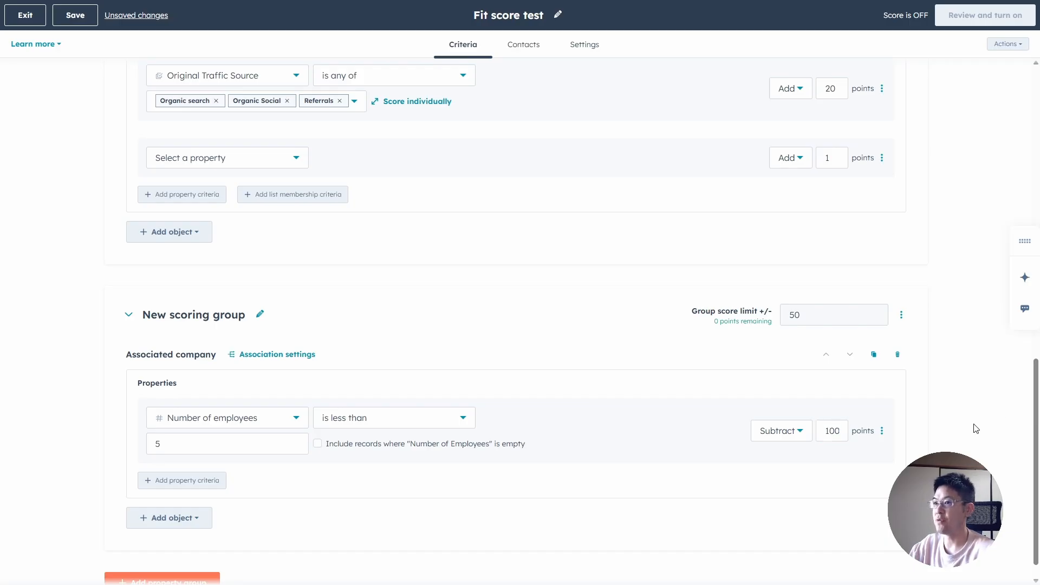
# Add a second property criterion to the associated company group, based on Number of employees.
pyautogui.scroll(-1, 975, 426)
pyautogui.click(211, 460)
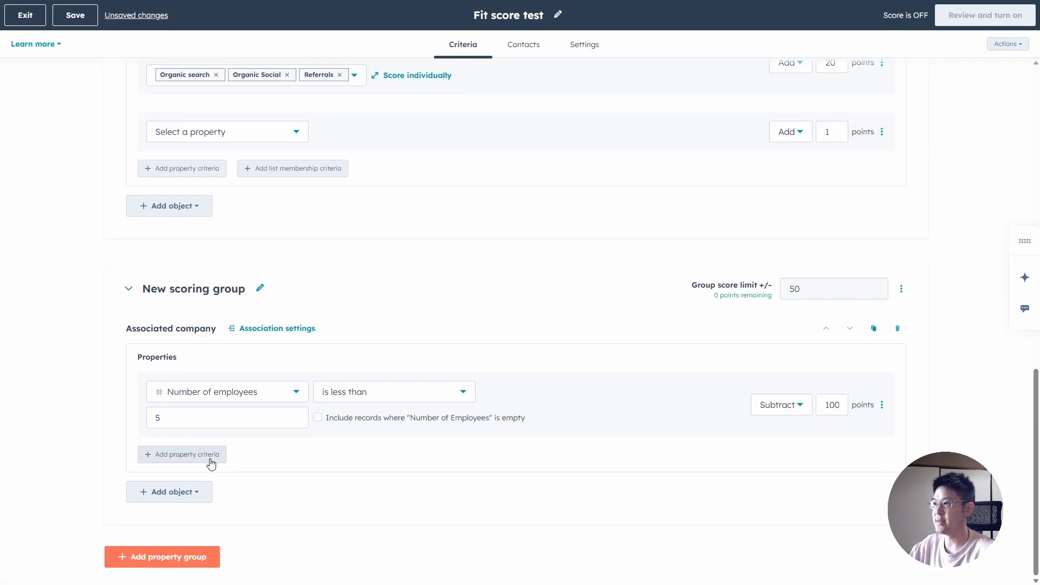
pyautogui.click(271, 478)
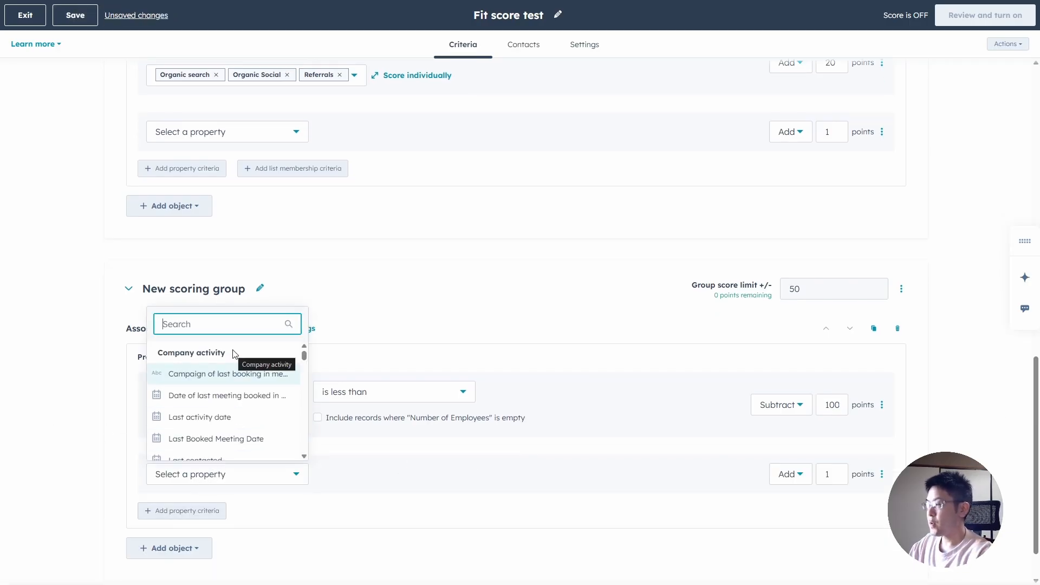
pyautogui.write('number of employe')
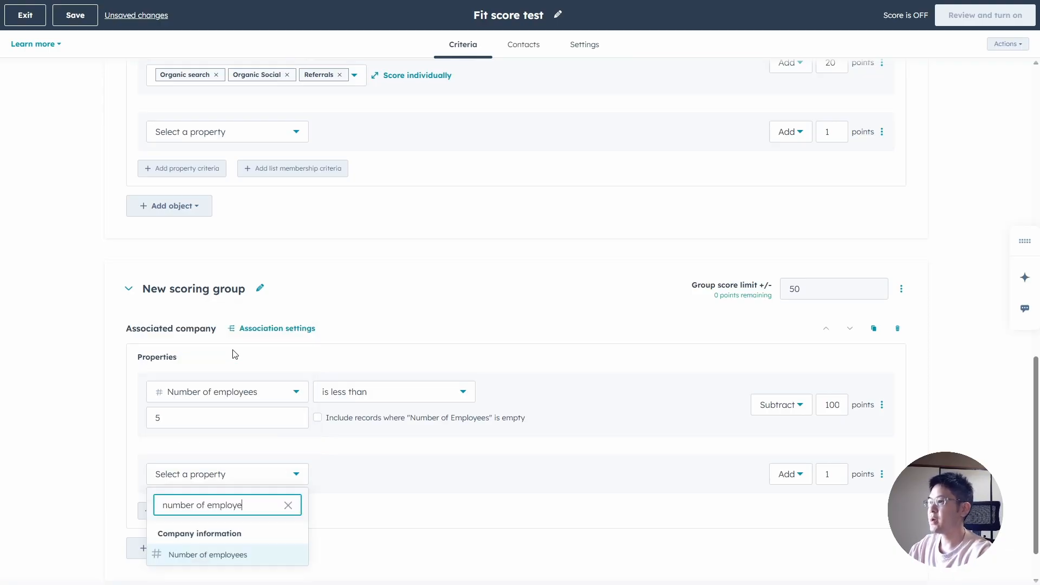
pyautogui.press('Return')
pyautogui.scroll(-1, 352, 379)
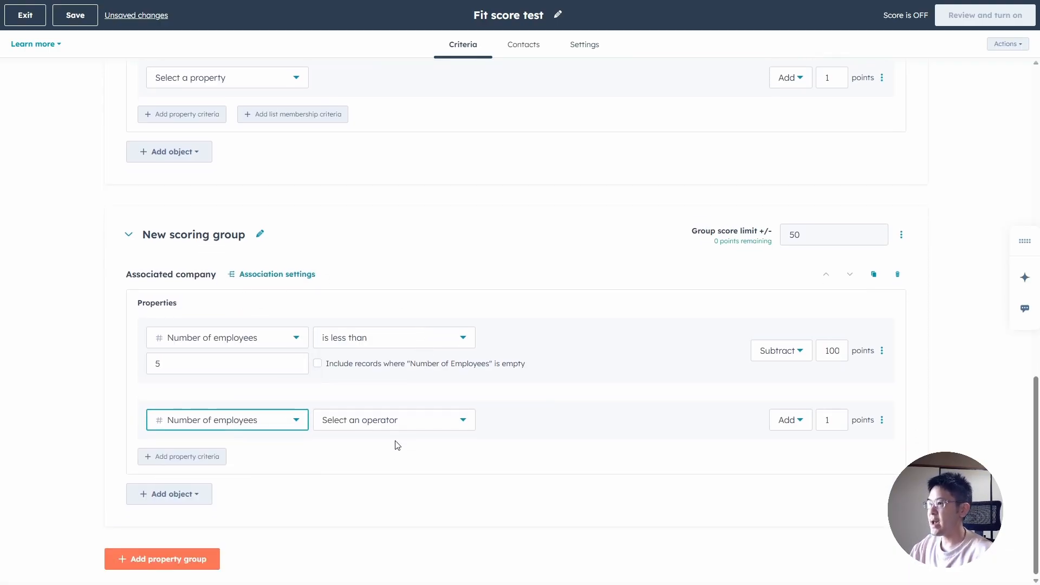
# Set the second Number of employees criterion to "is greater than" 500, adding 10 points.
pyautogui.click(398, 425)
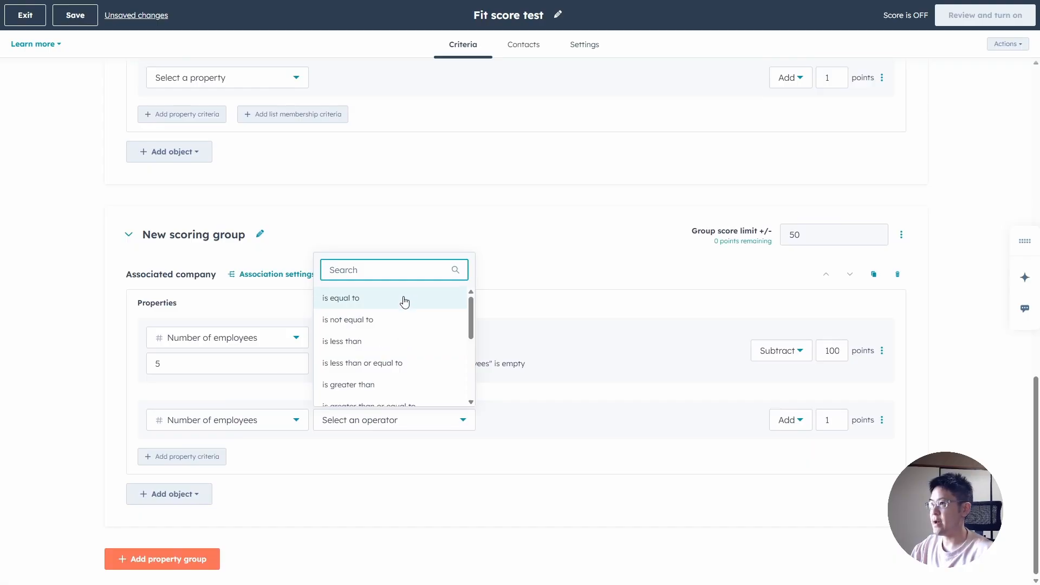
pyautogui.scroll(-1, 408, 312)
pyautogui.click(401, 336)
pyautogui.click(258, 453)
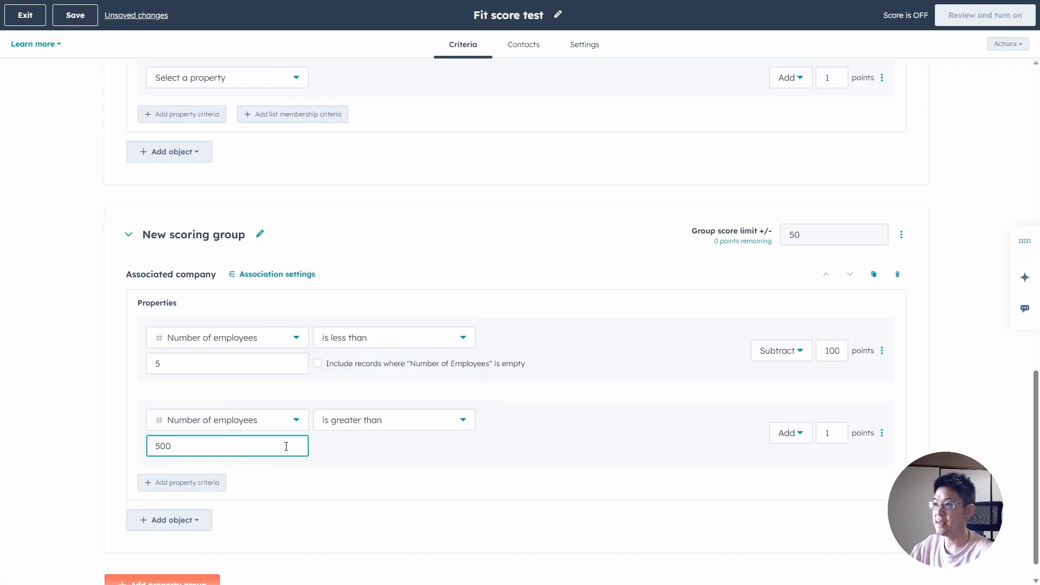
pyautogui.click(533, 477)
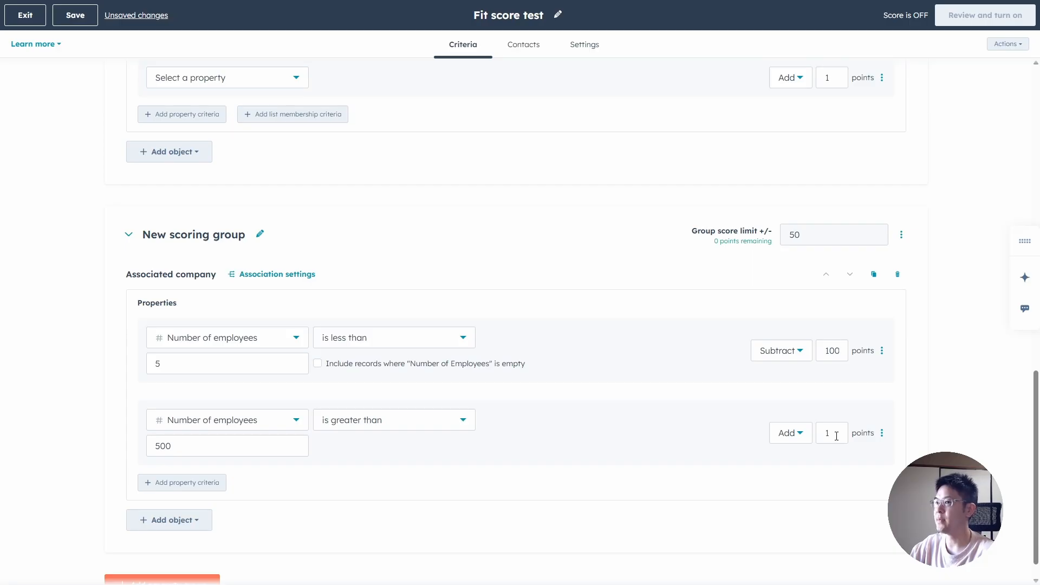
pyautogui.click(837, 436)
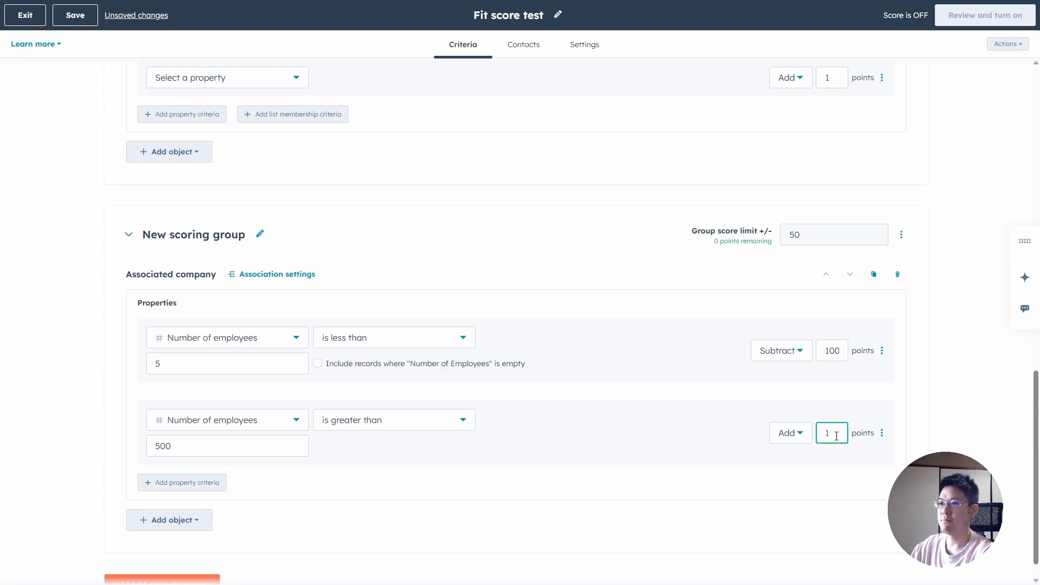
pyautogui.click(1001, 422)
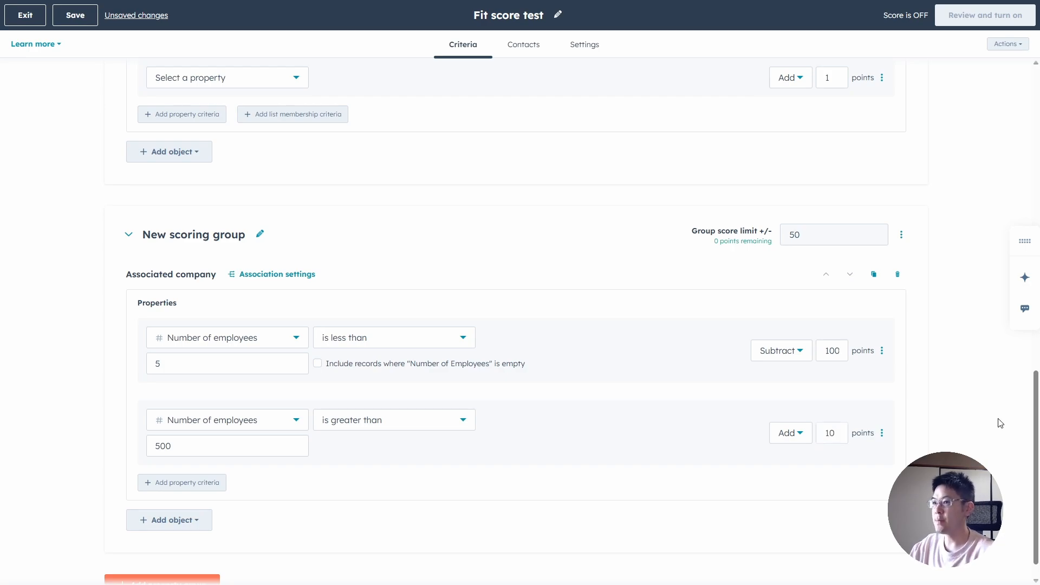
# Change the second Number of employees criterion to "is between" 10 and 20.
pyautogui.click(412, 423)
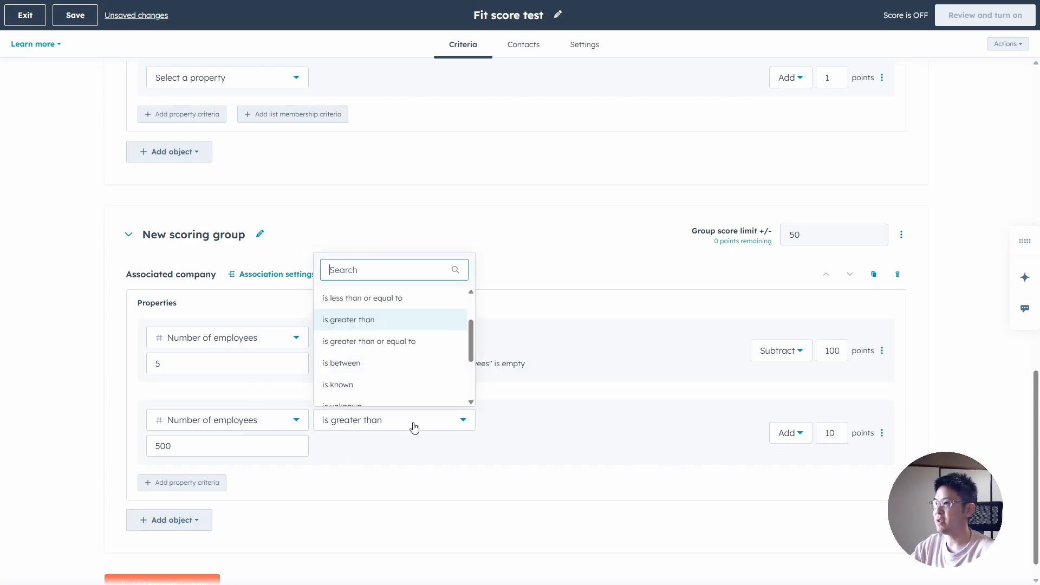
pyautogui.scroll(-1, 406, 318)
pyautogui.click(395, 311)
pyautogui.click(232, 444)
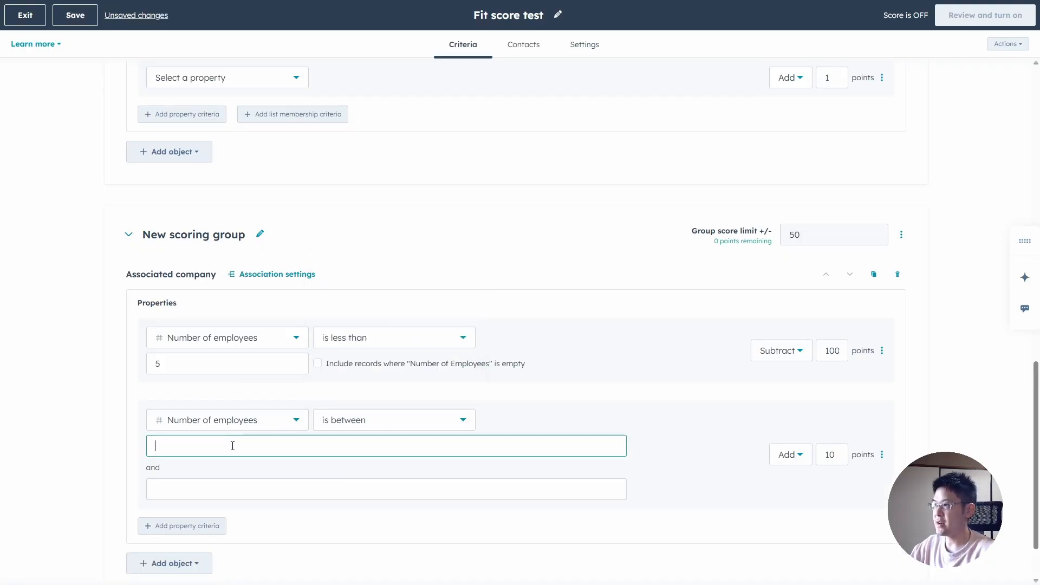
pyautogui.write('10')
pyautogui.click(198, 498)
pyautogui.write('20')
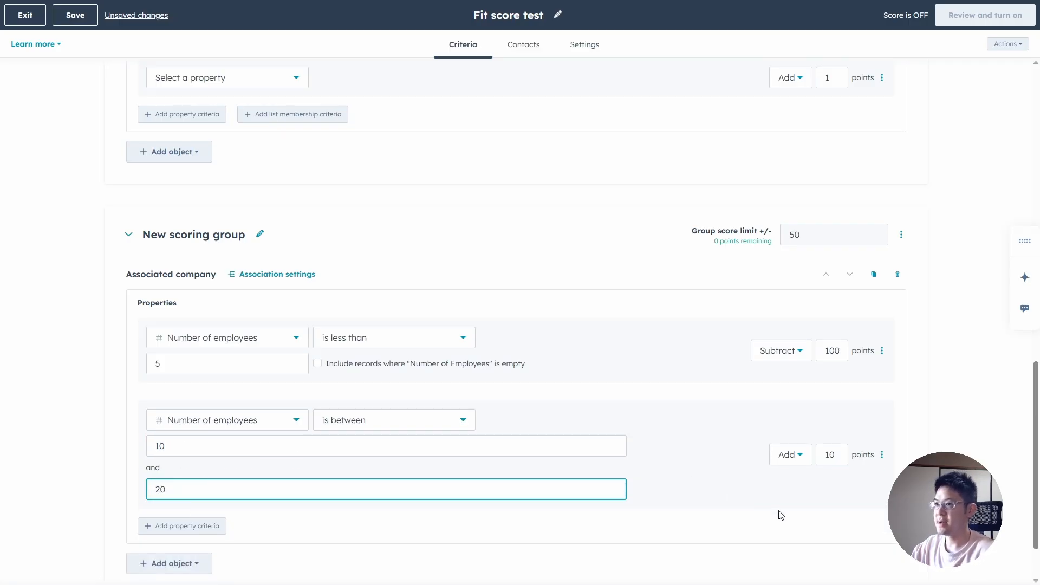
pyautogui.click(780, 515)
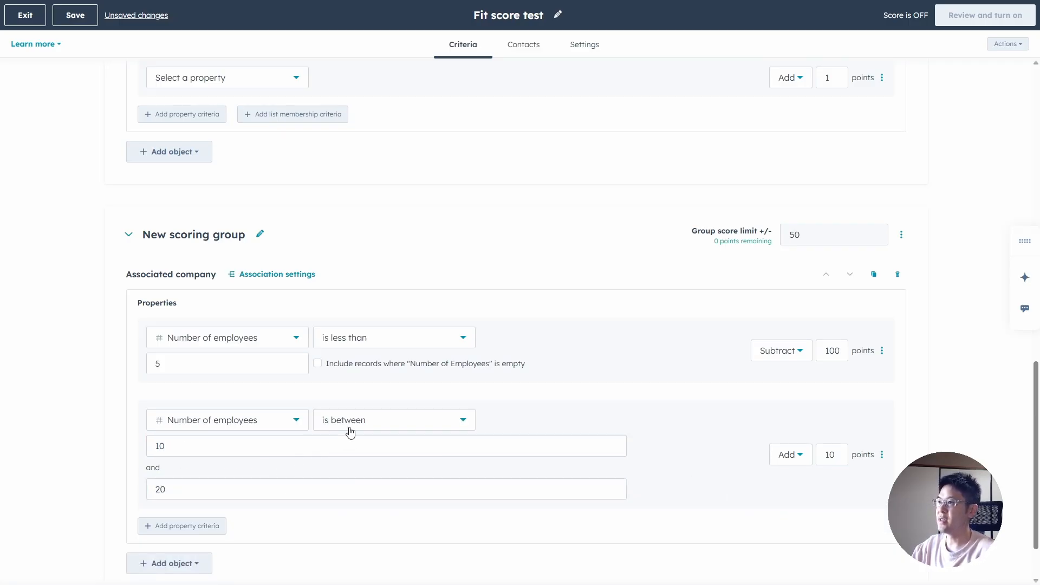
# Add a third property criterion to the associated company group, based on Industry with the operator "is any of".
pyautogui.scroll(-2, 281, 444)
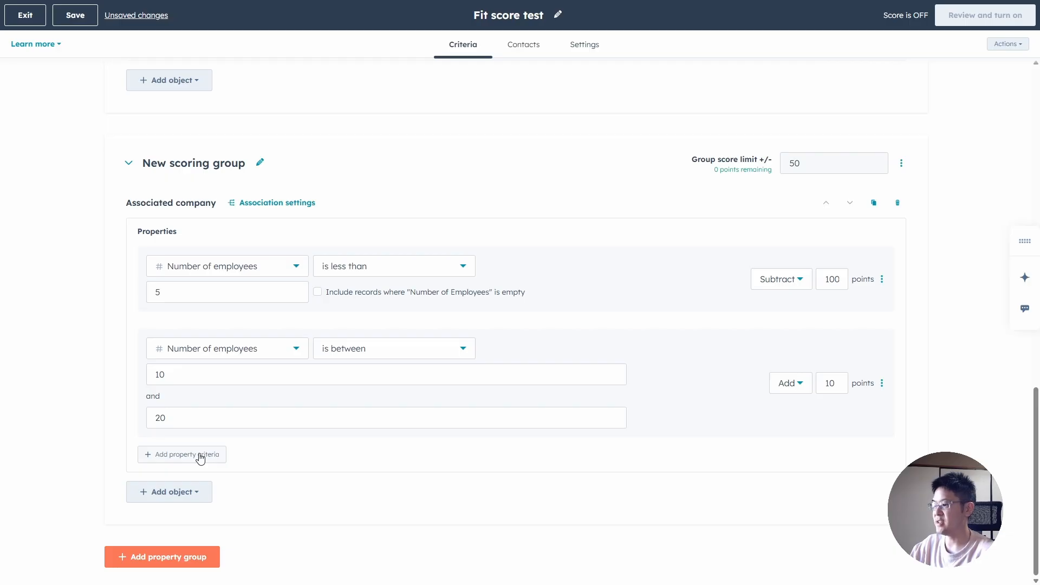
pyautogui.click(200, 458)
pyautogui.scroll(-1, 195, 400)
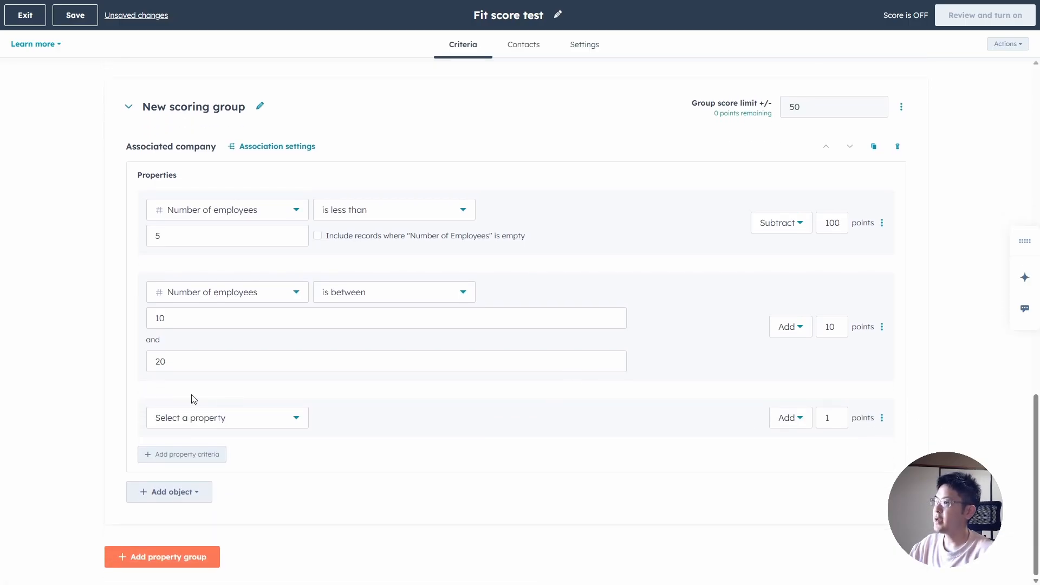
pyautogui.click(215, 421)
pyautogui.write('indus')
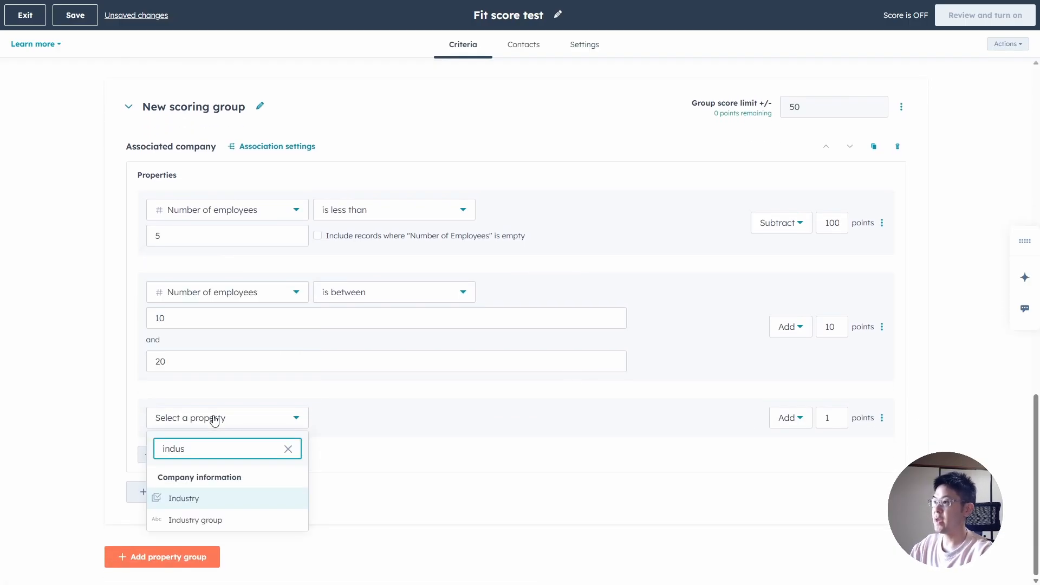
pyautogui.press('Return')
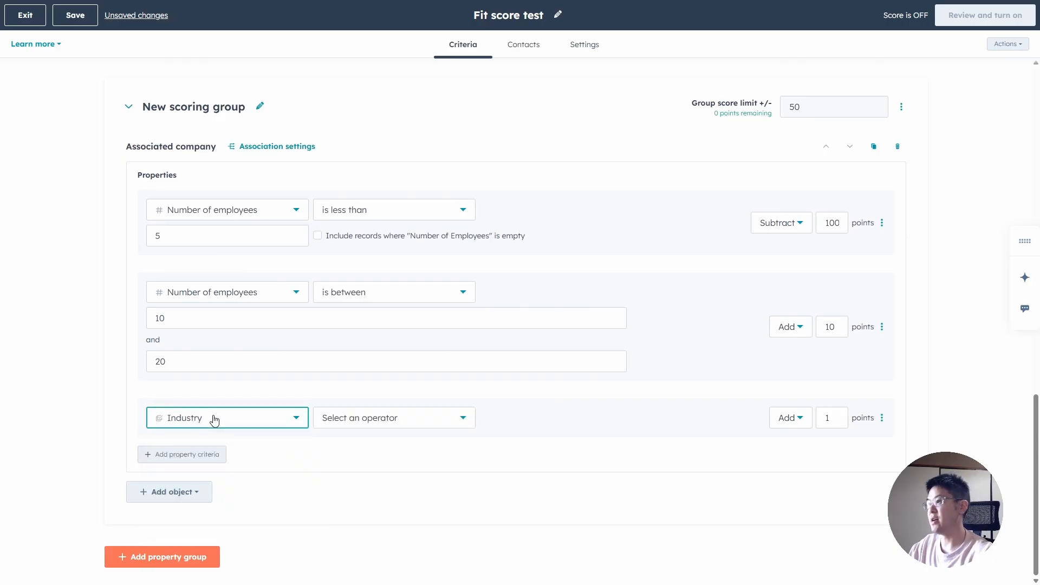
pyautogui.click(436, 421)
pyautogui.scroll(-2, 401, 322)
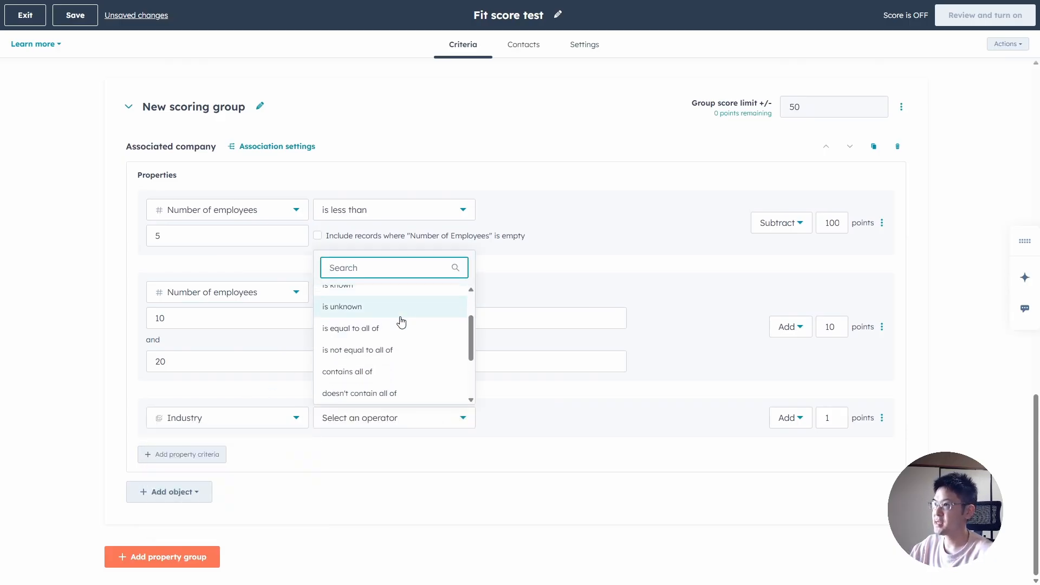
pyautogui.scroll(2, 401, 318)
pyautogui.click(399, 299)
# Look through the available industry values for the Industry criterion.
pyautogui.click(268, 455)
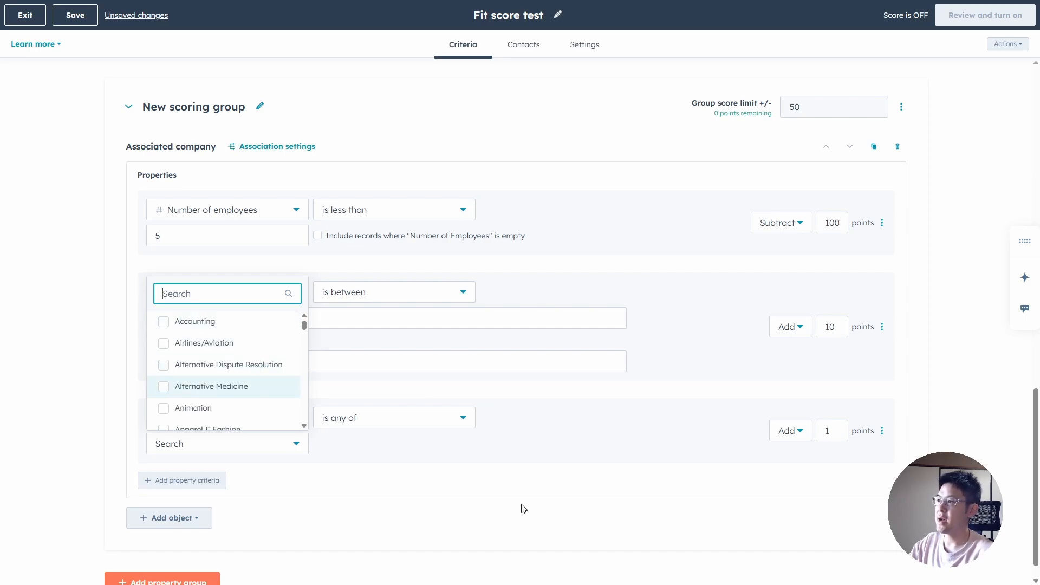
pyautogui.click(496, 490)
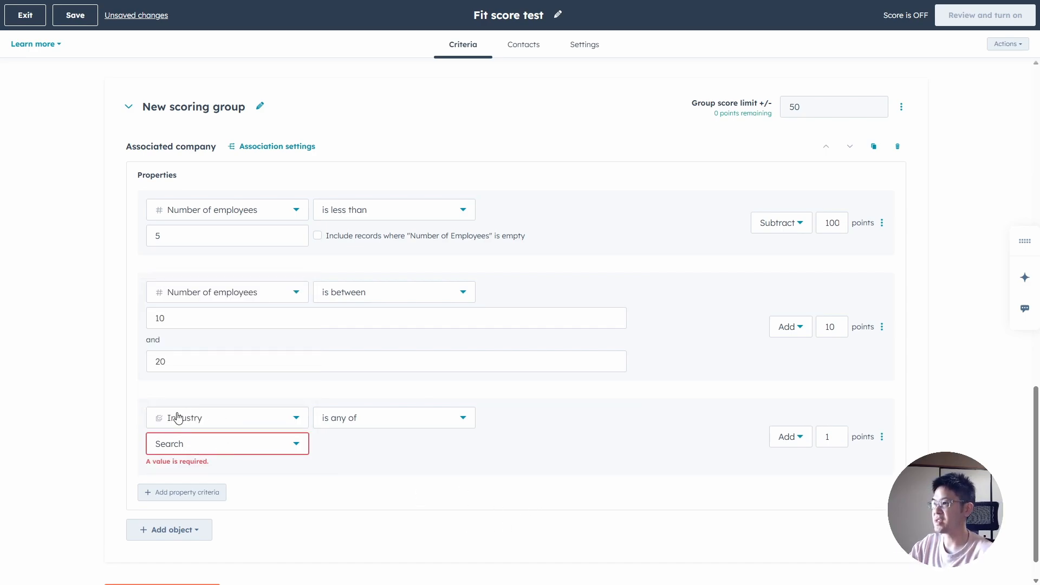
pyautogui.click(251, 451)
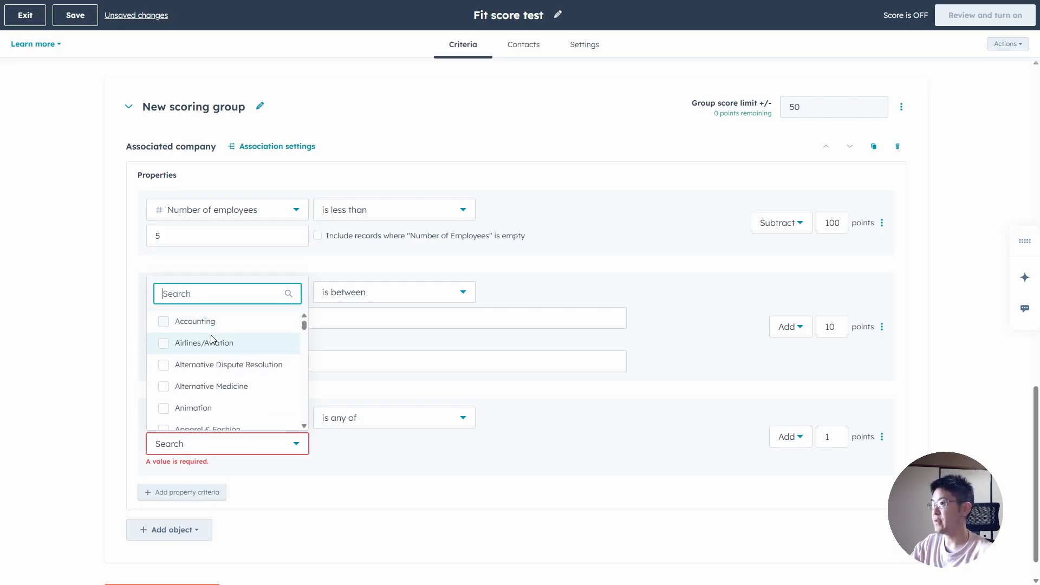
pyautogui.scroll(-1, 251, 394)
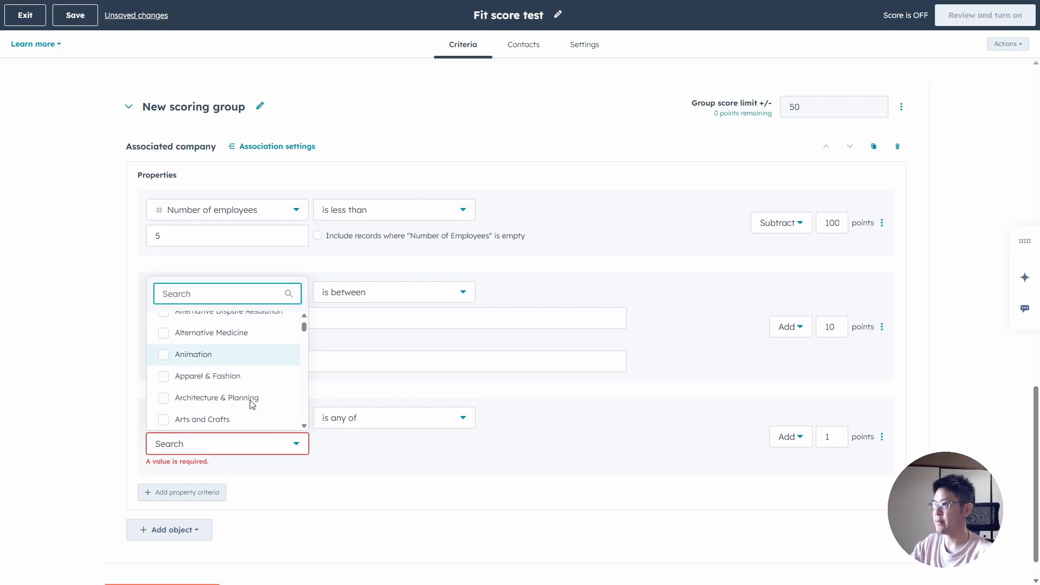
pyautogui.click(421, 478)
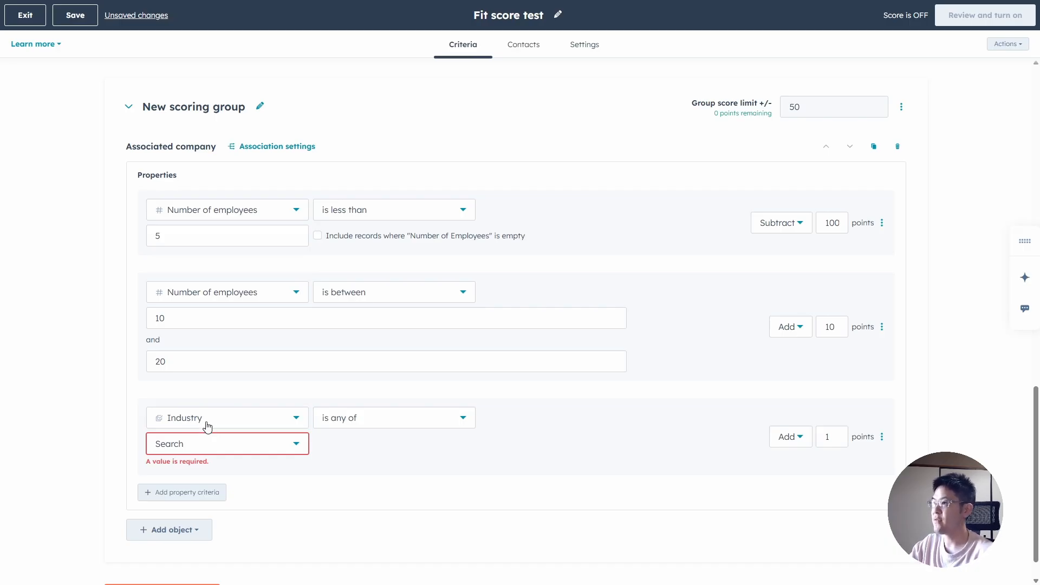
pyautogui.click(233, 446)
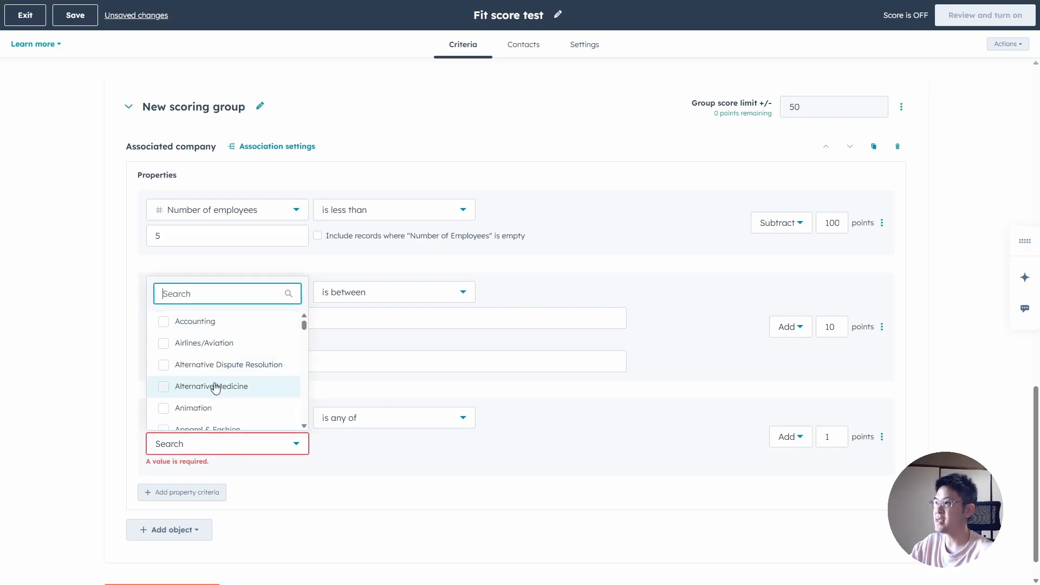
pyautogui.scroll(-2, 222, 366)
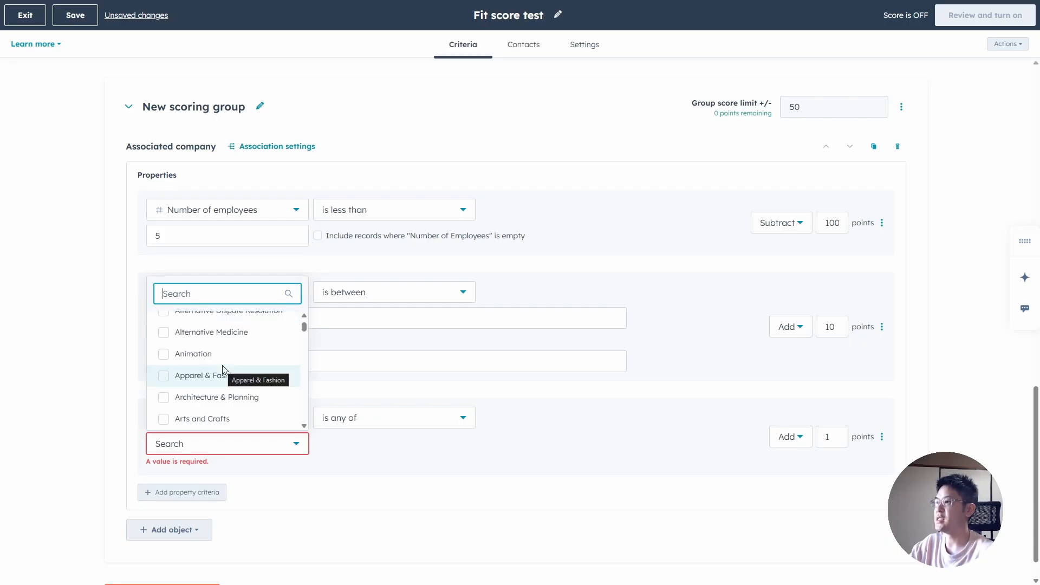
pyautogui.scroll(-4, 223, 368)
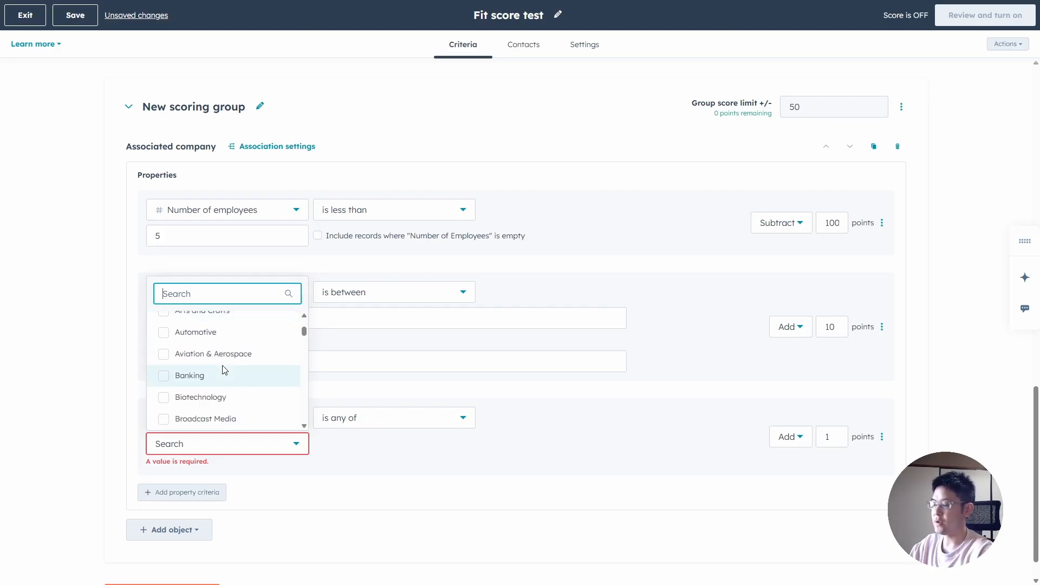
# Search the industry values for "marketing" and for "digital".
pyautogui.write('marketing')
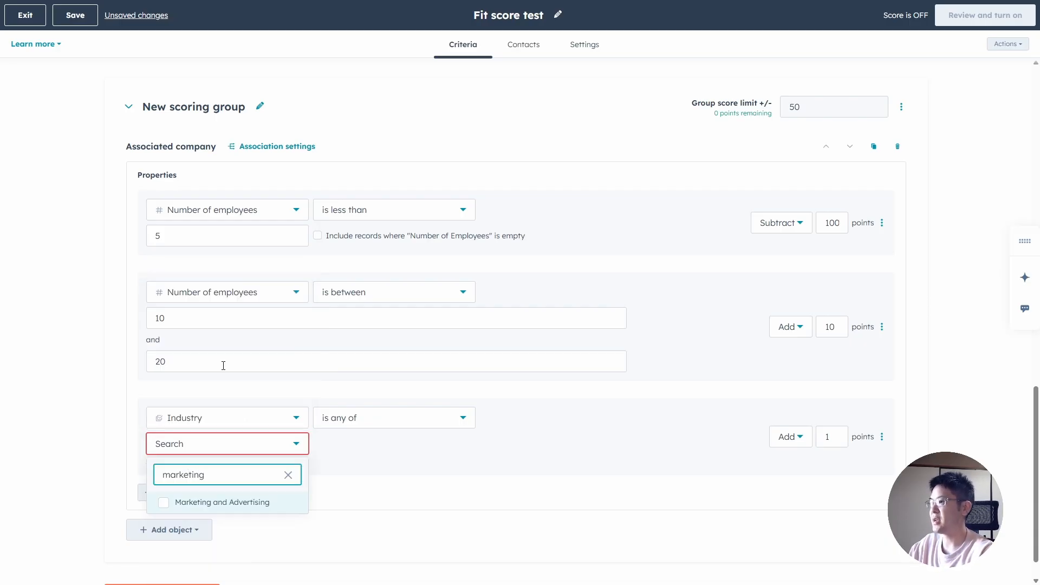
pyautogui.hotkey('ctrl', 'a')
pyautogui.write('dig')
pyautogui.press('BackSpace')
pyautogui.press('BackSpace')
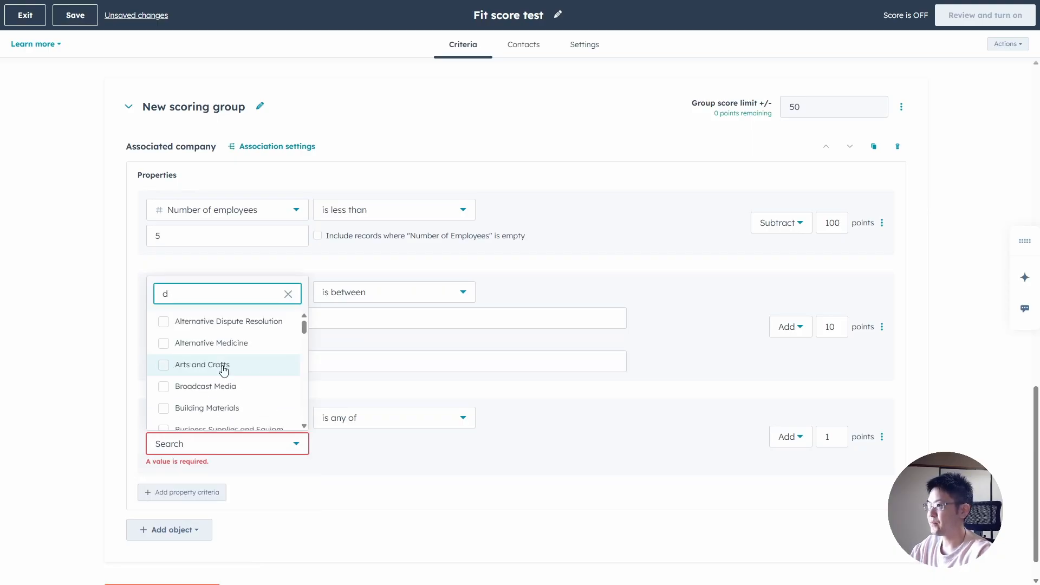
pyautogui.write('igital')
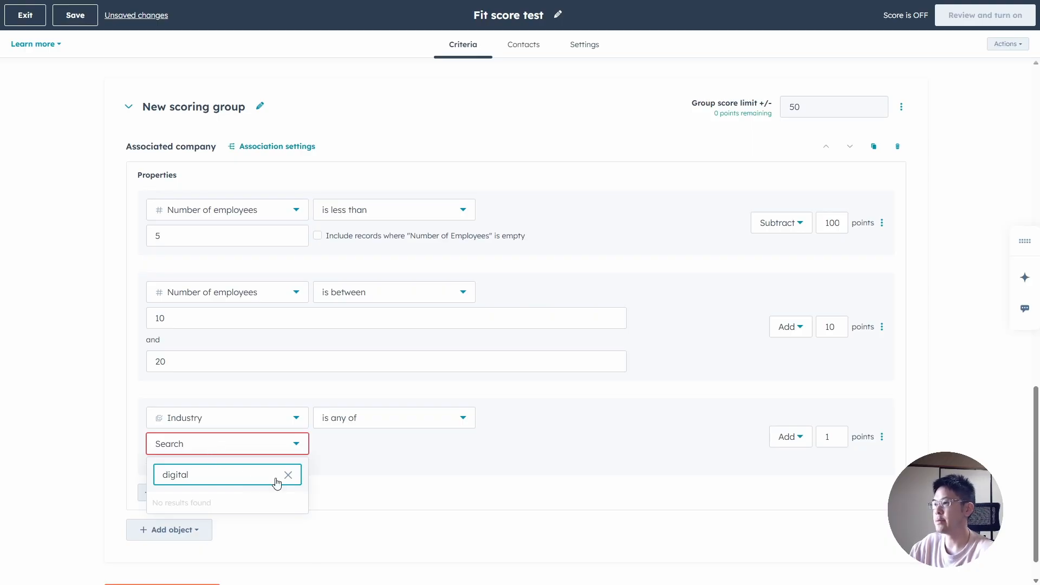
# Find "marketing" among the industry values and include Marketing and Advertising in the Industry criterion.
pyautogui.scroll(-1, 414, 462)
pyautogui.hotkey('ctrl', 'a')
pyautogui.write('marketing')
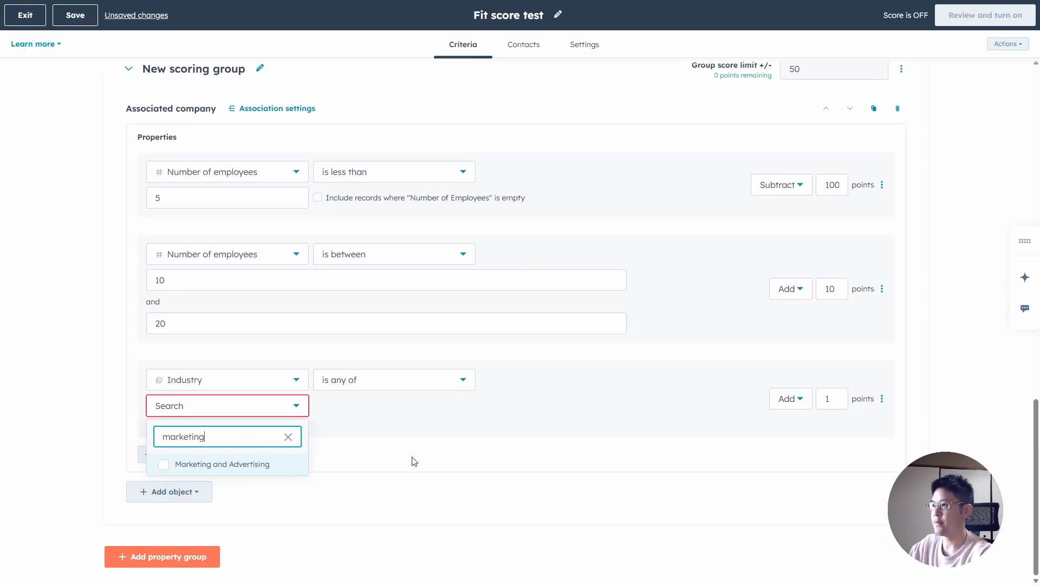
pyautogui.press('Return')
# Find the technology industries and also include Information Technology and Services in the Industry criterion.
pyautogui.hotkey('ctrl', 'a')
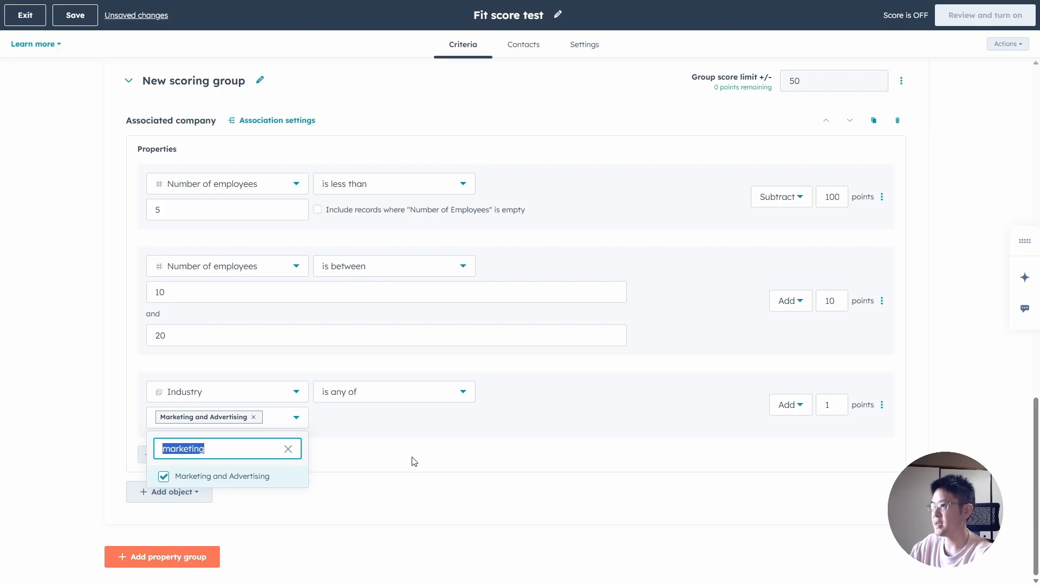
pyautogui.write('tehn')
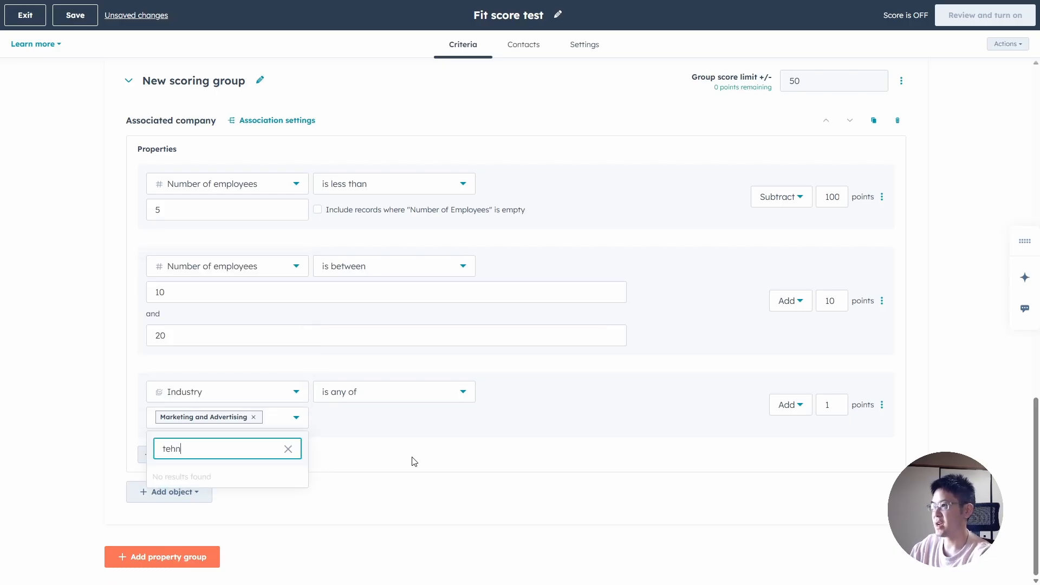
pyautogui.press('BackSpace')
pyautogui.press('BackSpace')
pyautogui.write('ch')
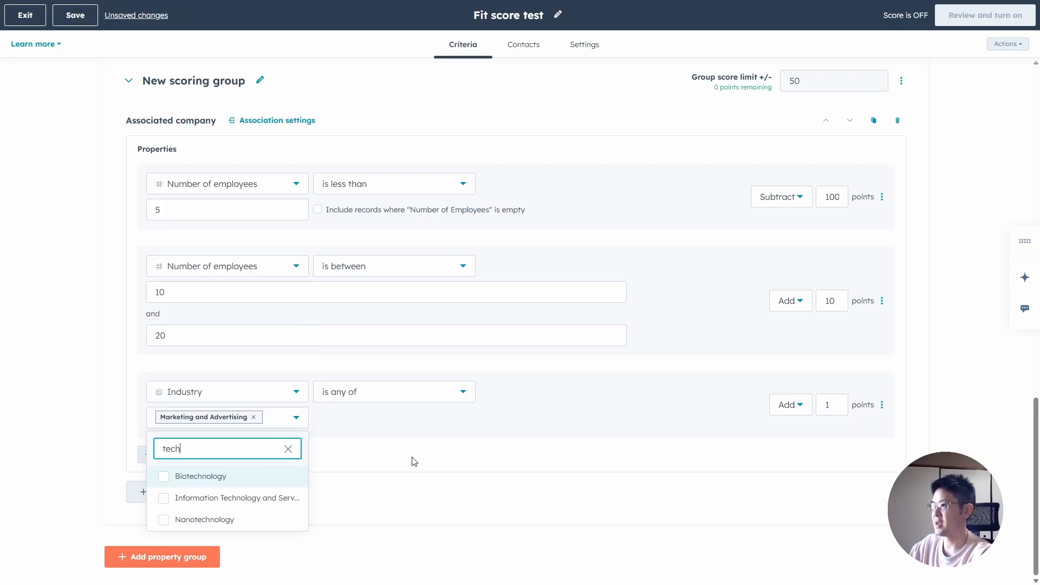
pyautogui.press('Down')
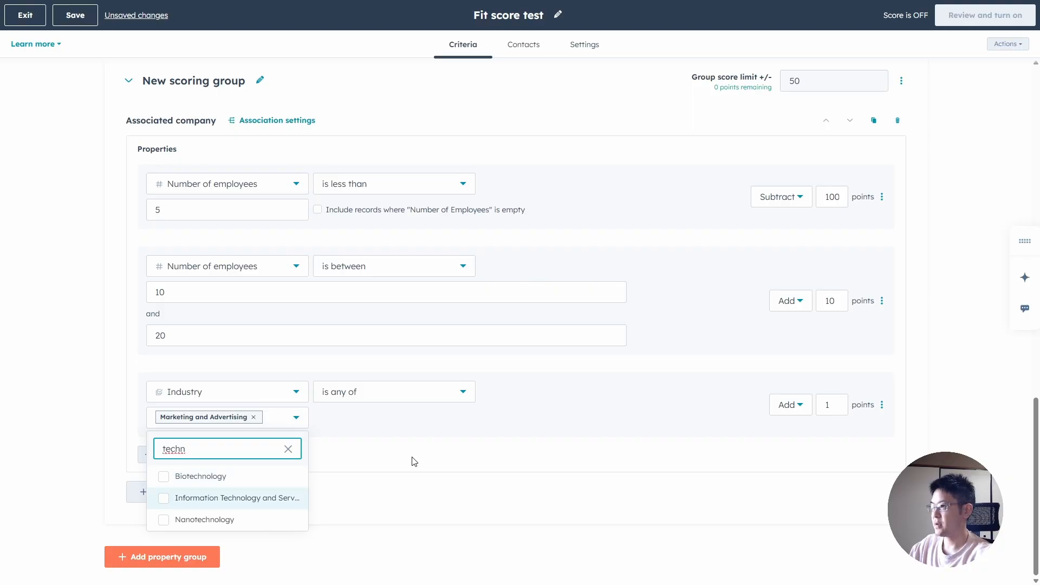
pyautogui.press('Return')
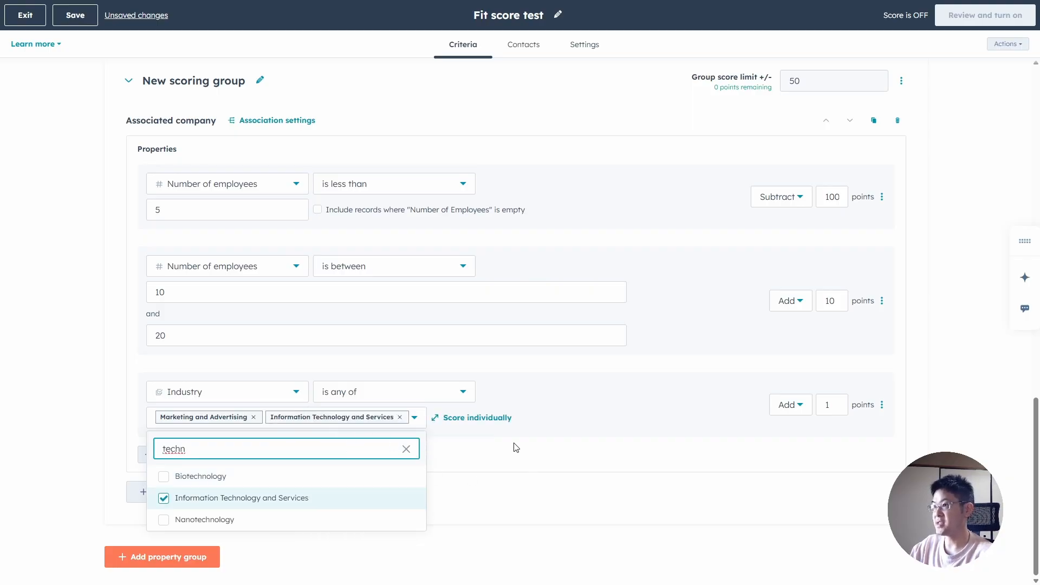
pyautogui.click(407, 454)
pyautogui.click(553, 465)
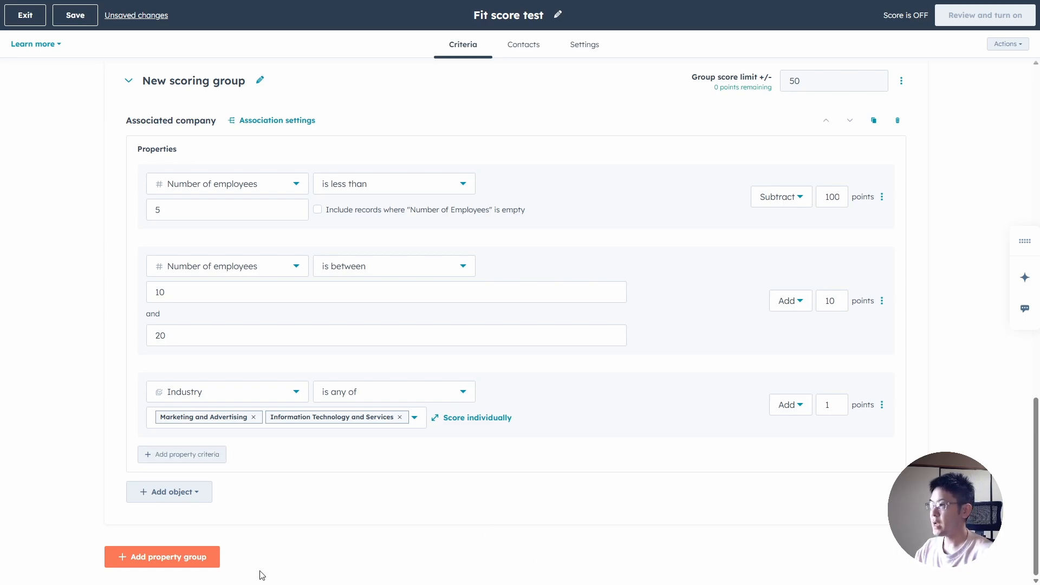
# Add a fourth associated company criterion based on Country/Region with the operator "is equal to any of".
pyautogui.click(204, 455)
pyautogui.scroll(-2, 407, 471)
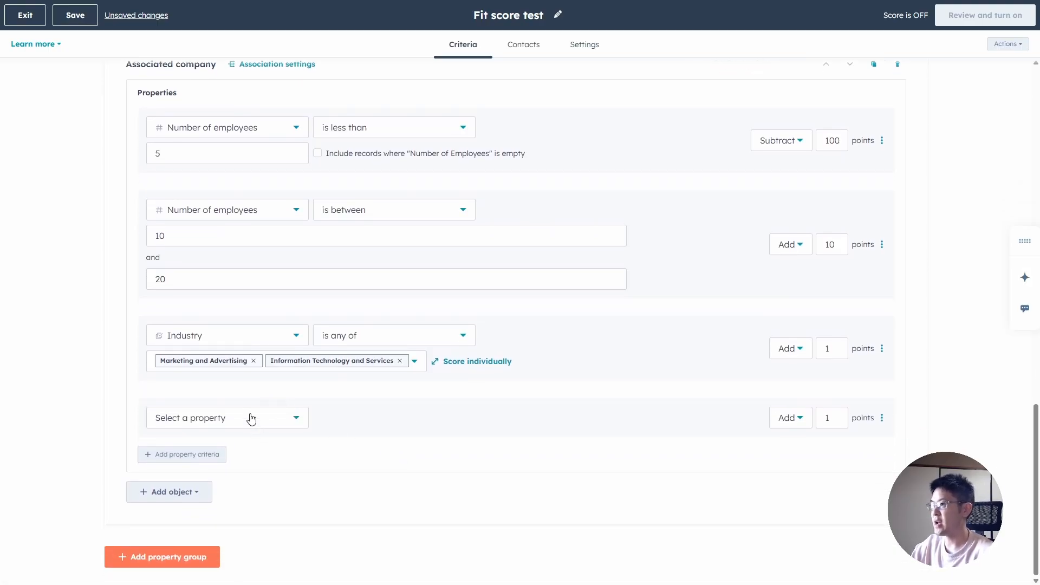
pyautogui.click(251, 419)
pyautogui.write('country')
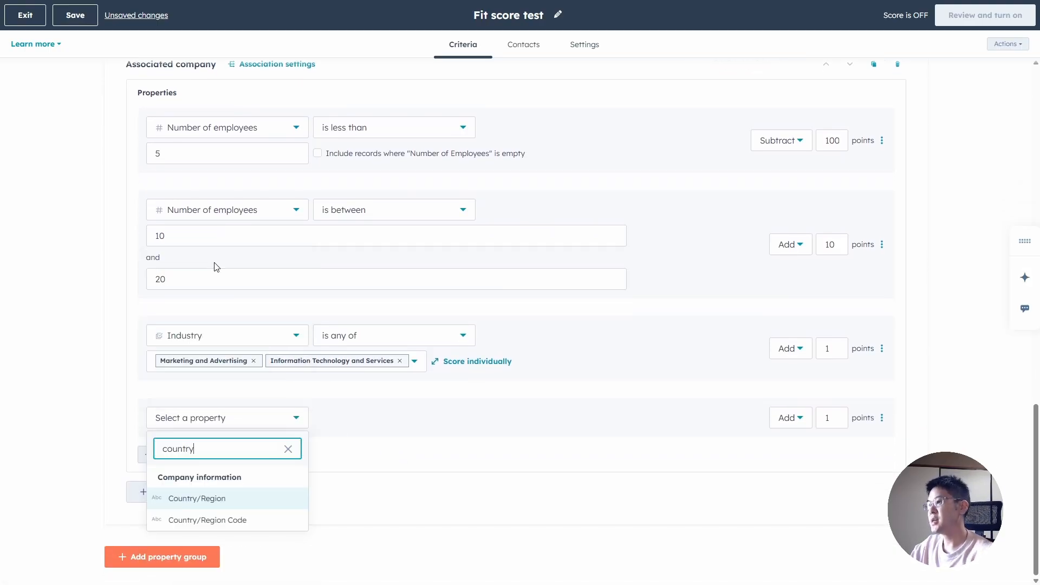
pyautogui.click(239, 508)
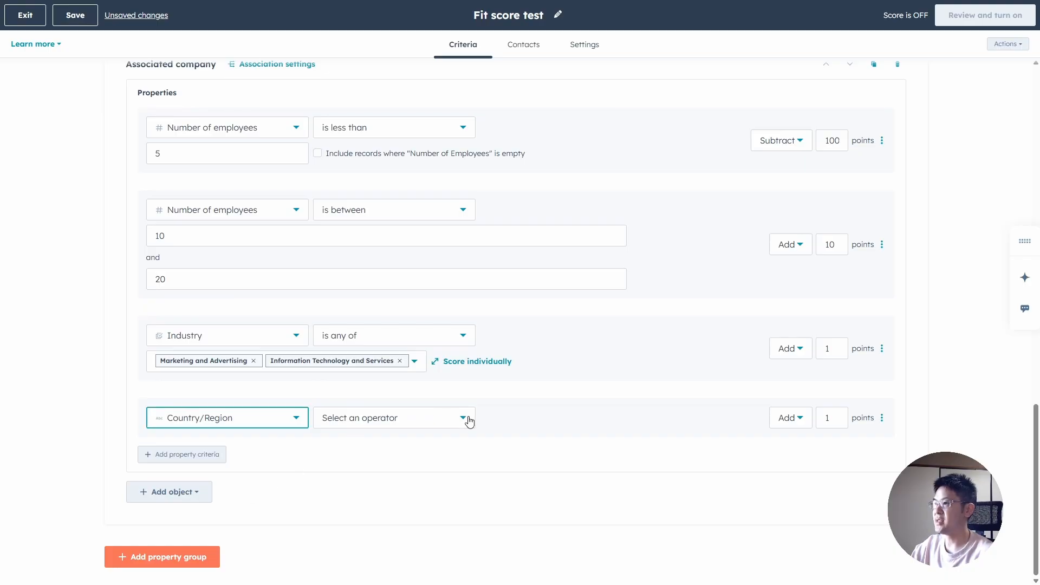
pyautogui.click(416, 420)
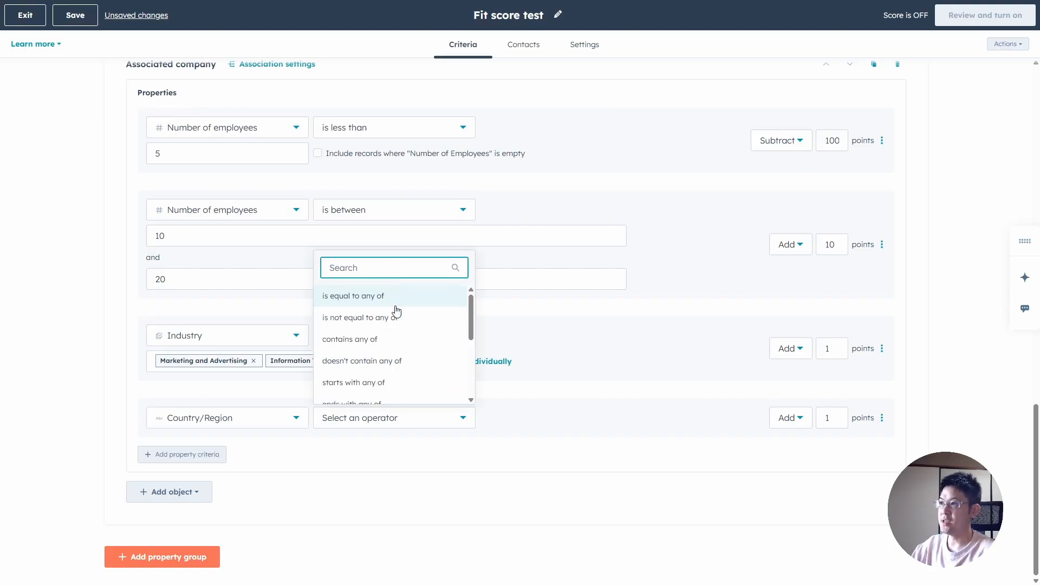
pyautogui.click(391, 297)
# Enter usa, united states of america, canada and uk as the Country/Region criterion's values.
pyautogui.click(234, 445)
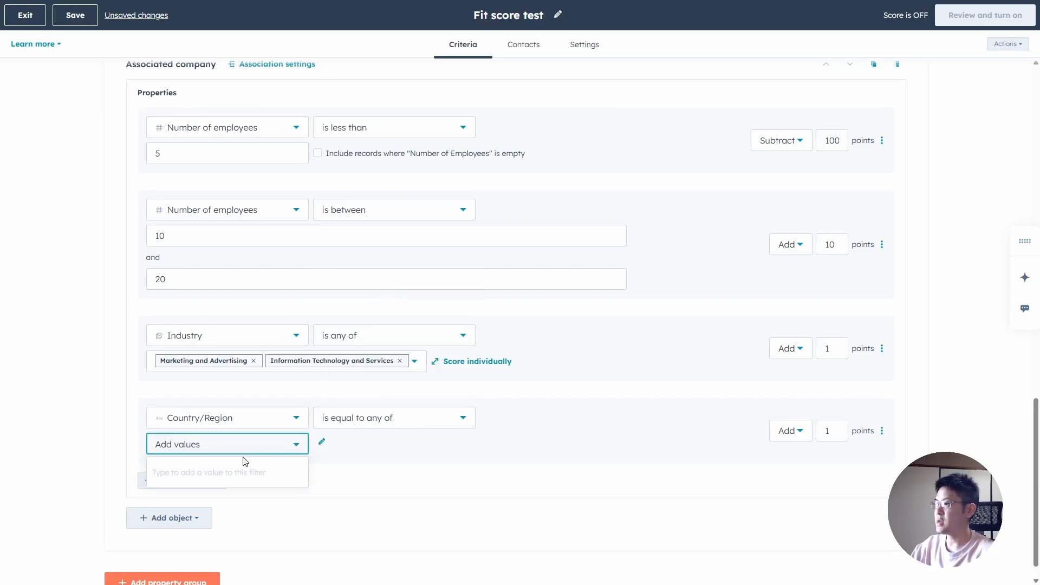
pyautogui.write('usa')
pyautogui.press('Return')
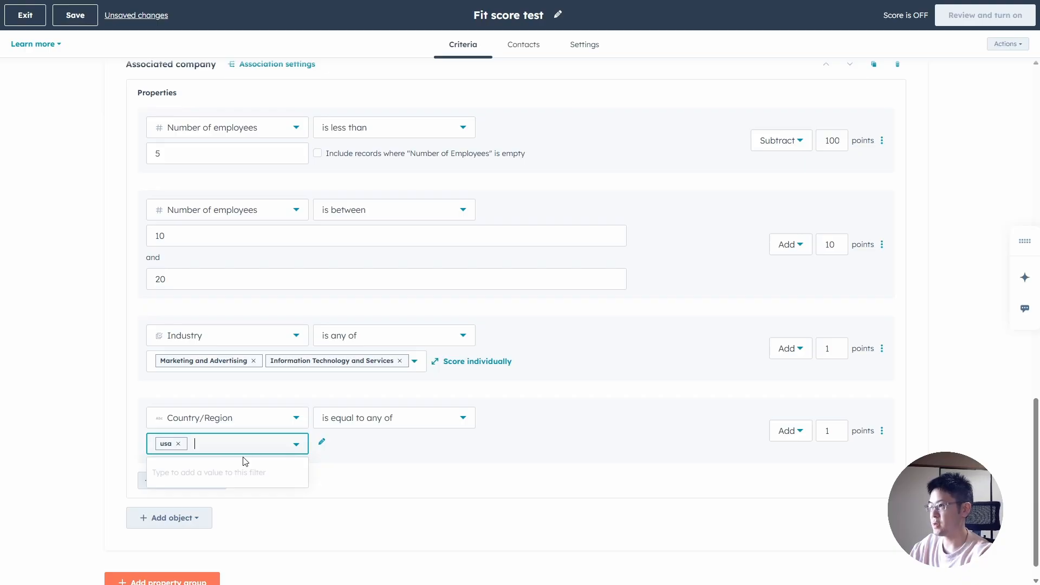
pyautogui.write('united states of a')
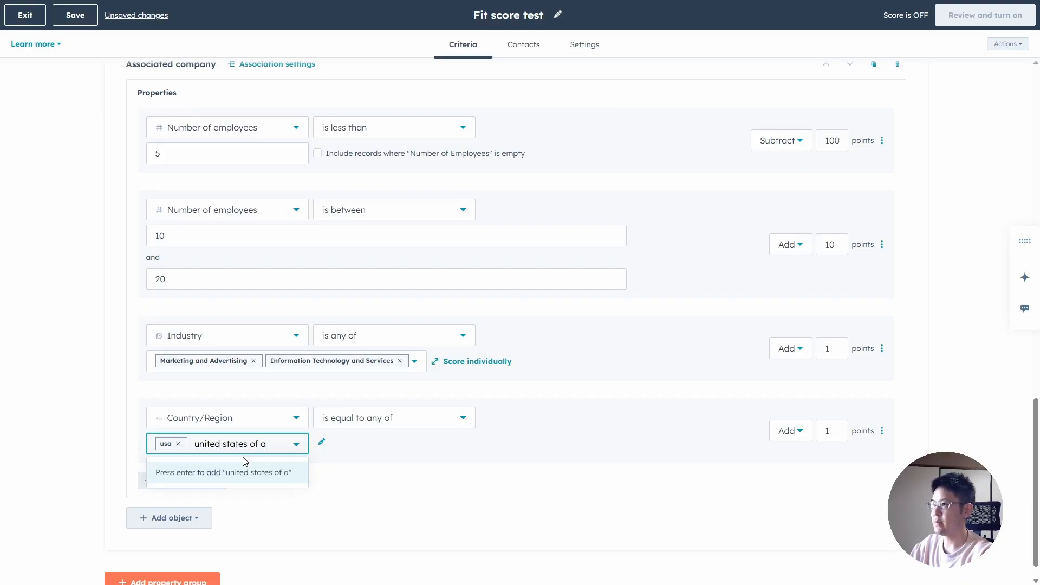
pyautogui.write('merica')
pyautogui.press('Return')
pyautogui.write('canada')
pyautogui.press('Return')
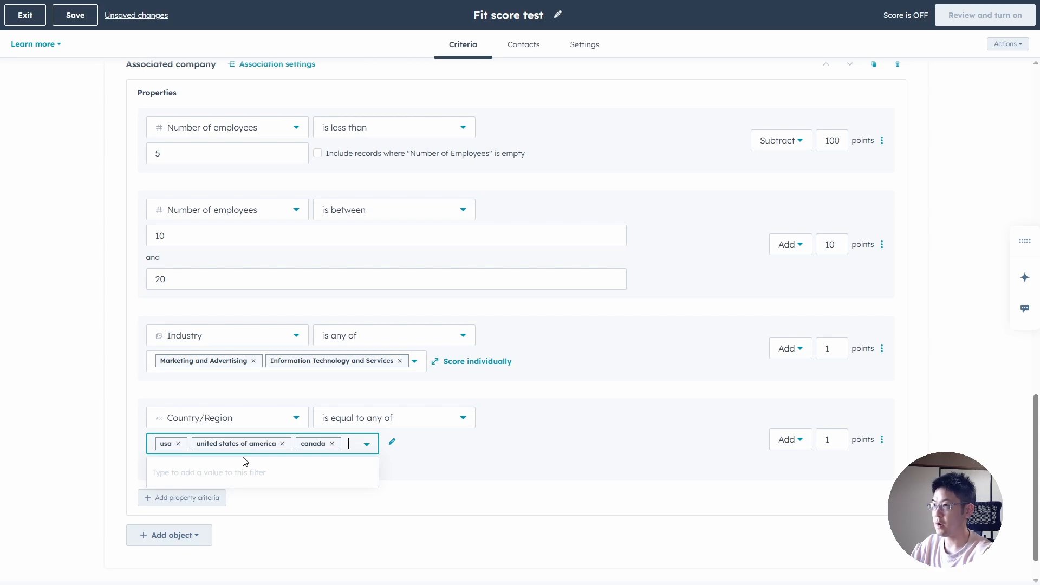
pyautogui.write('g')
pyautogui.press('BackSpace')
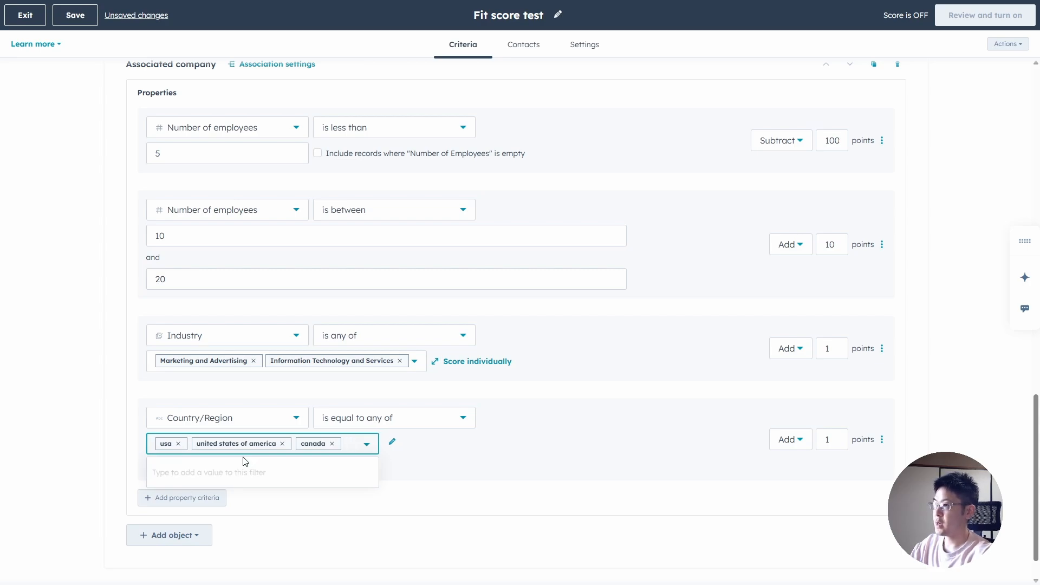
pyautogui.write('uk')
pyautogui.press('Return')
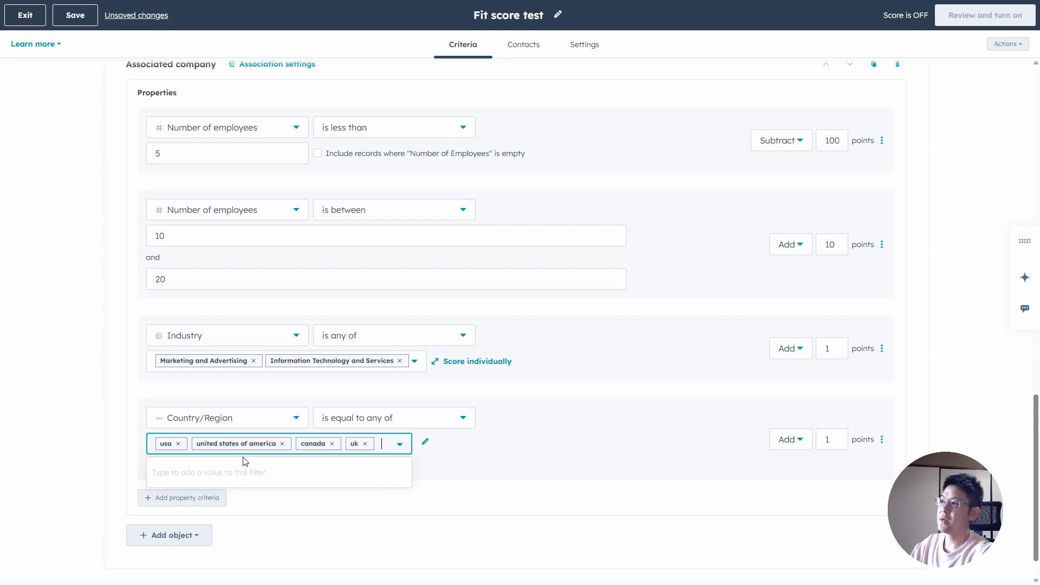
pyautogui.click(609, 461)
# Set the Country/Region criterion to add 20 points.
pyautogui.click(828, 440)
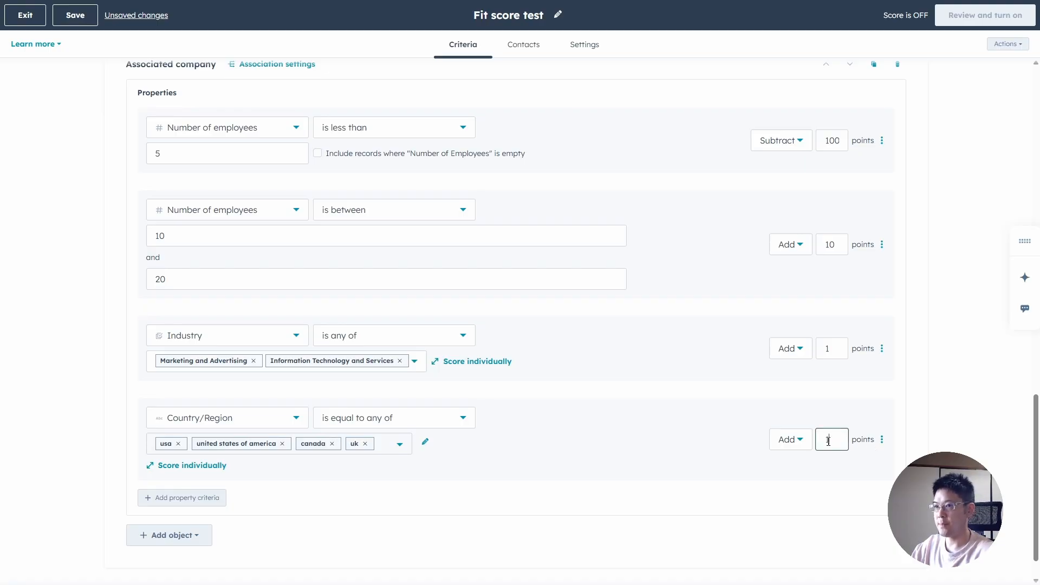
pyautogui.press('BackSpace')
pyautogui.write('20')
pyautogui.click(627, 463)
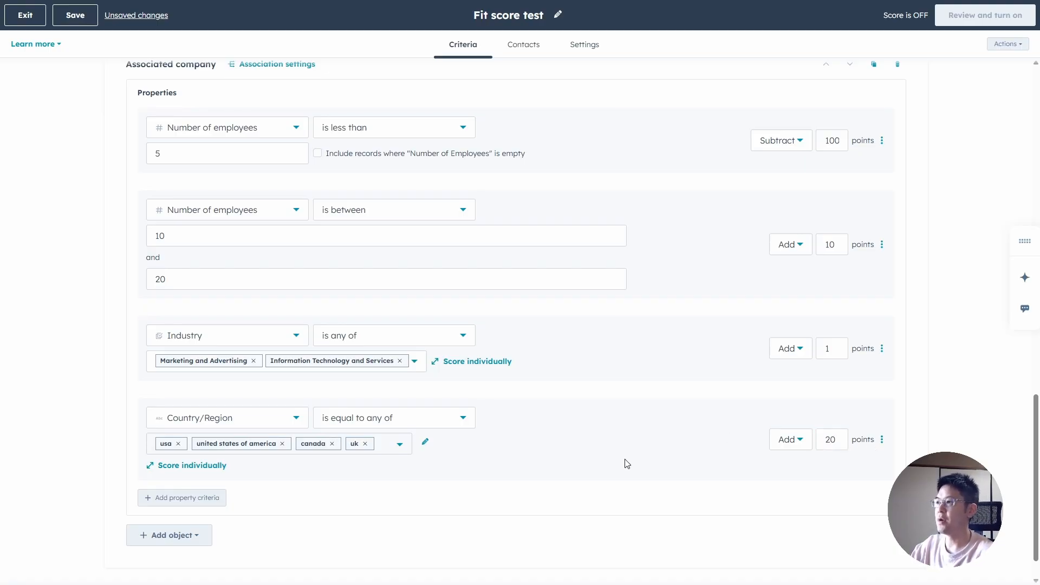
# Add a fifth, empty property criterion below Country/Region in the associated company group.
pyautogui.click(200, 499)
pyautogui.click(202, 503)
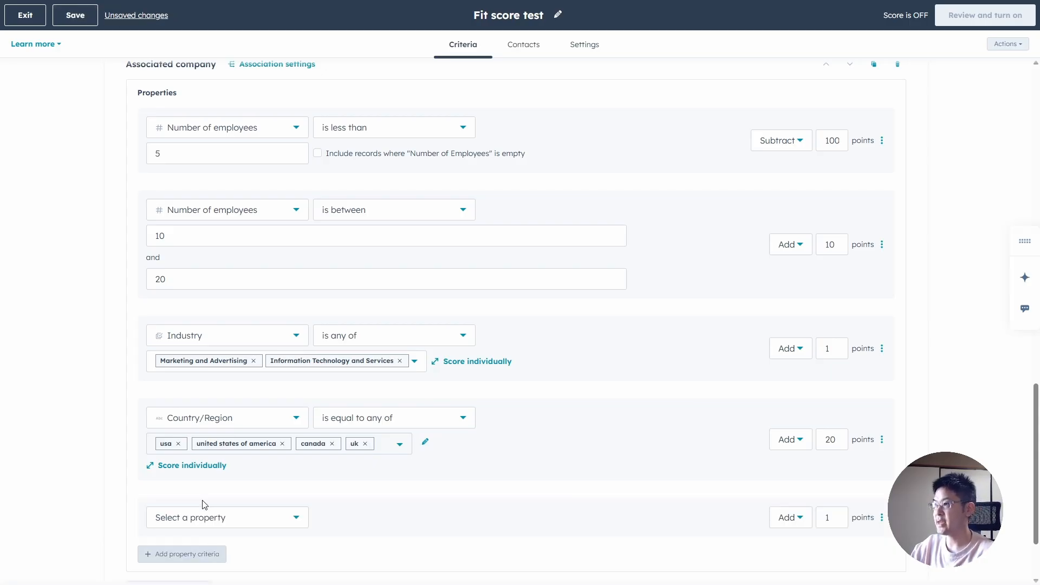
# Define the empty associated-company criterion as Annual revenue is greater than 2,000,000.
pyautogui.scroll(-2, 550, 470)
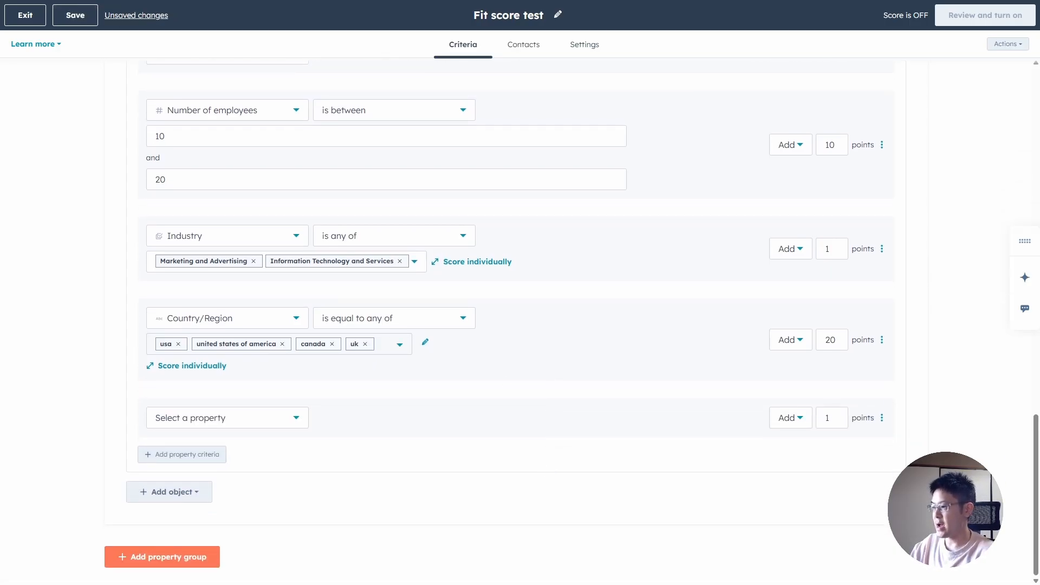
pyautogui.click(259, 418)
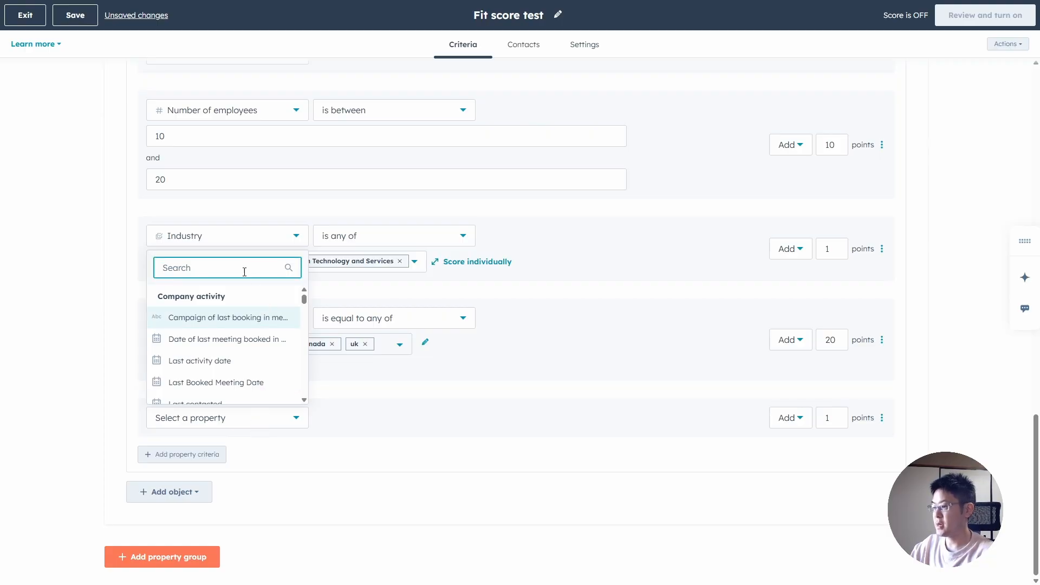
pyautogui.write('dnnual')
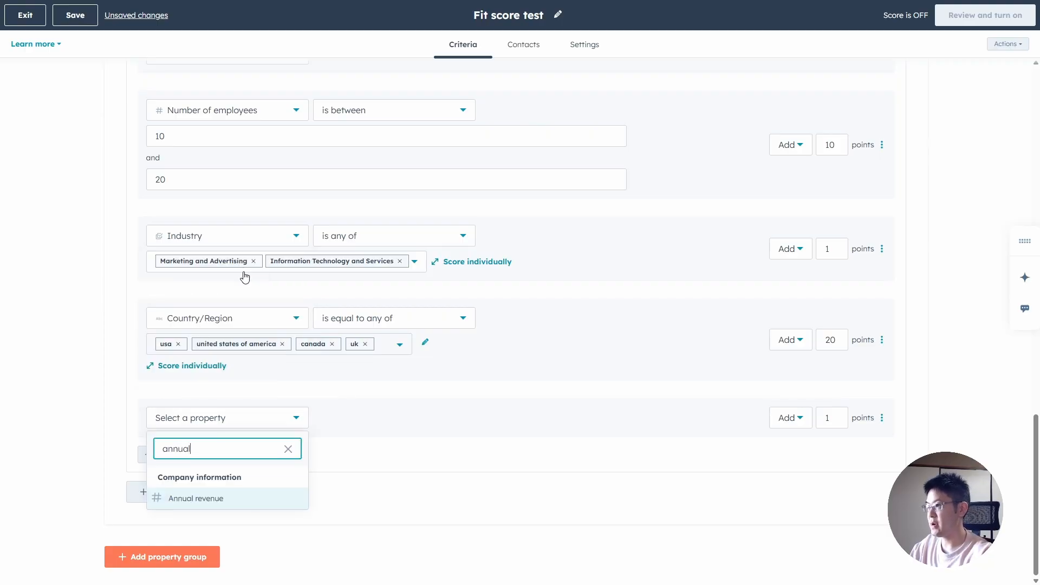
pyautogui.press('Return')
pyautogui.click(350, 418)
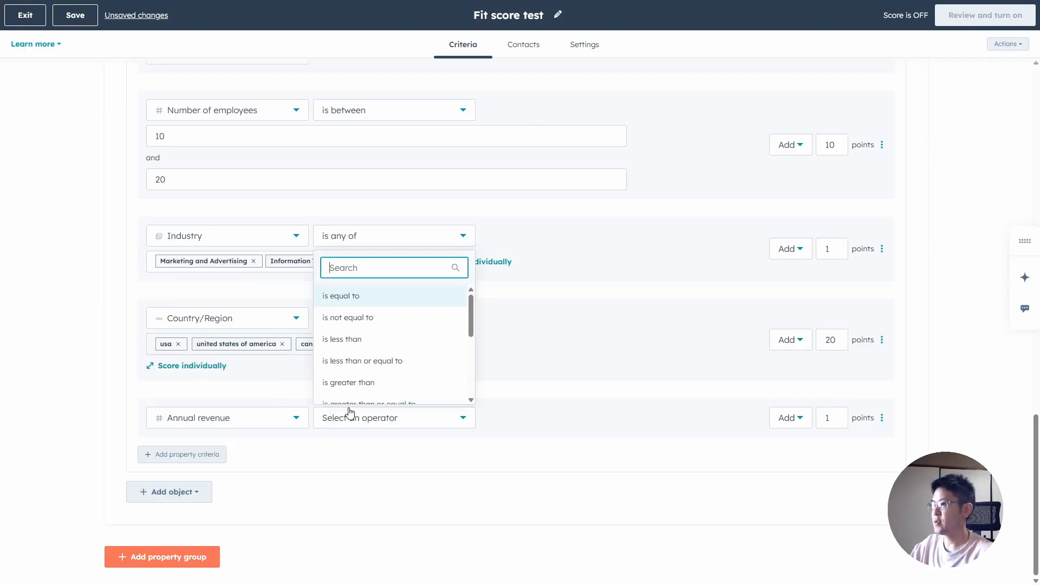
pyautogui.click(382, 297)
pyautogui.click(374, 417)
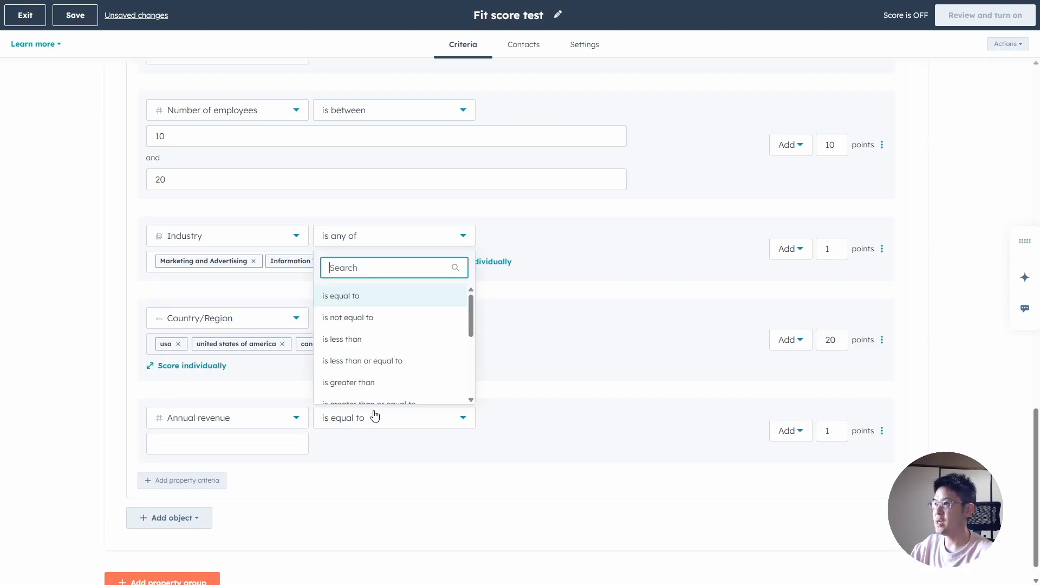
pyautogui.click(386, 383)
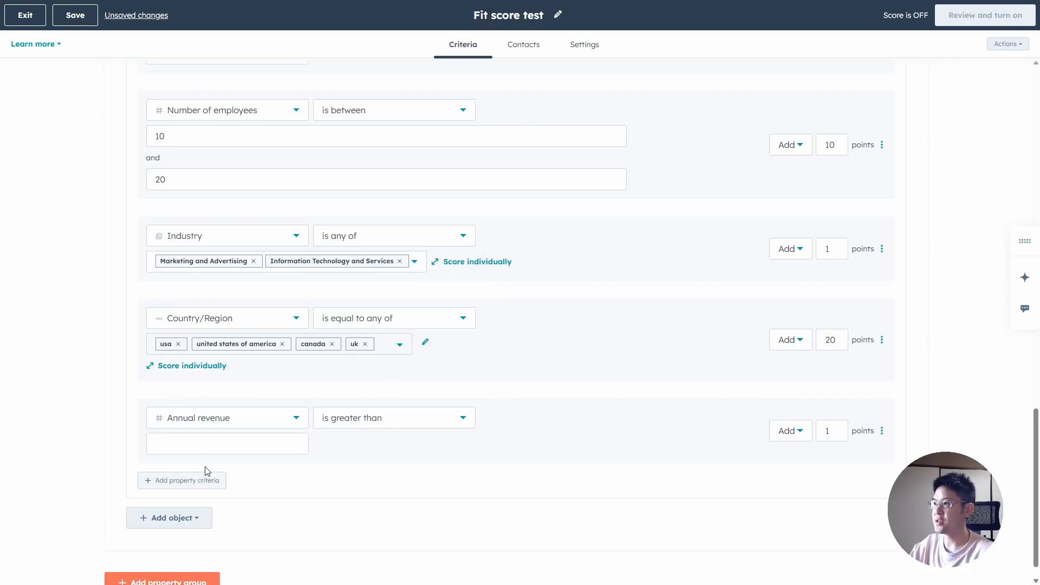
pyautogui.write('2000000')
pyautogui.click(609, 455)
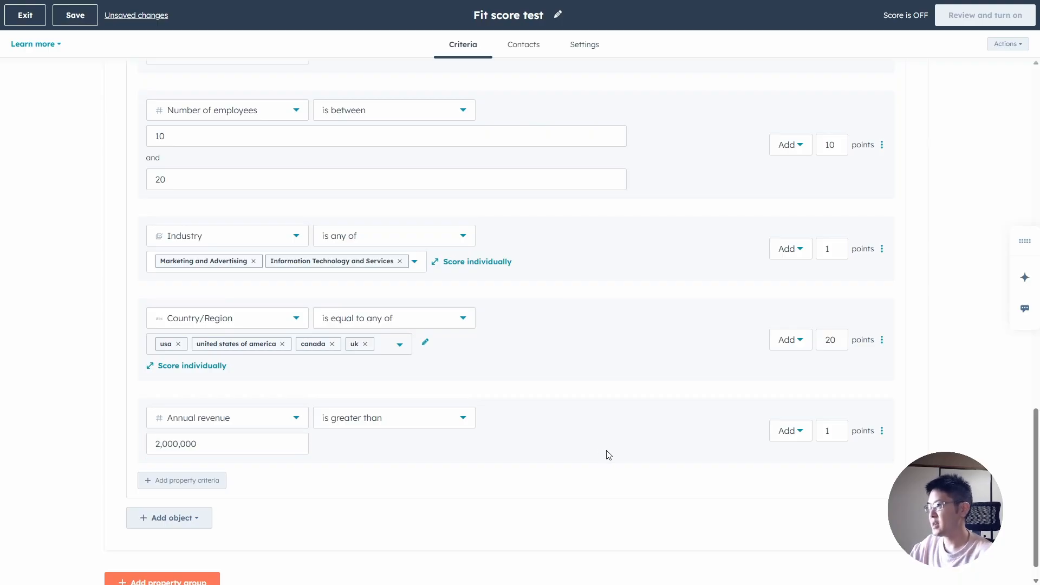
# Set the Annual revenue criterion to add 10 points.
pyautogui.doubleClick(827, 431)
pyautogui.write('10-')
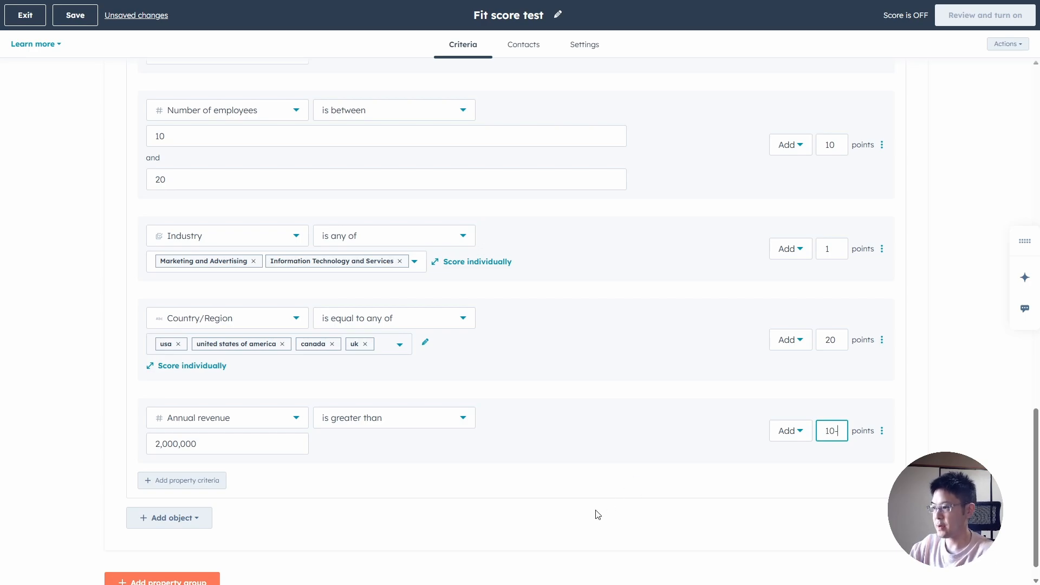
pyautogui.click(601, 455)
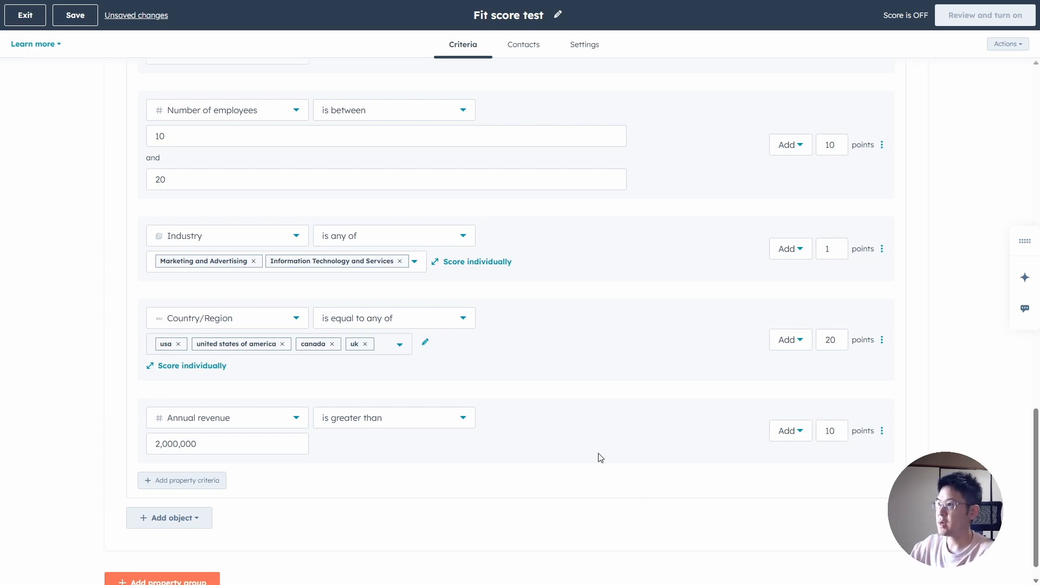
# Add another associated-company property criterion for Year founded with the operator "starts with any of".
pyautogui.click(185, 481)
pyautogui.scroll(-2, 416, 460)
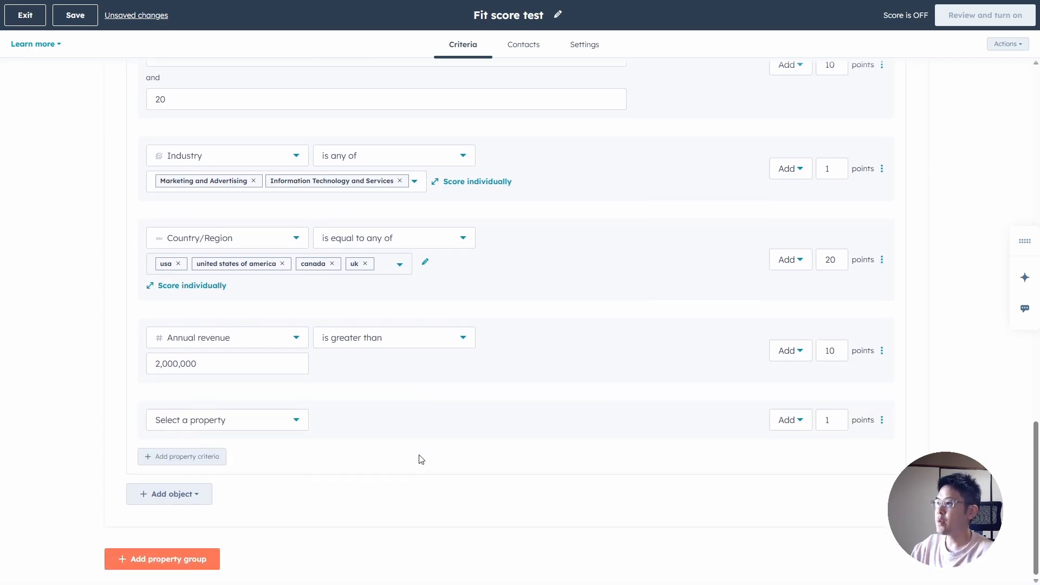
pyautogui.click(242, 420)
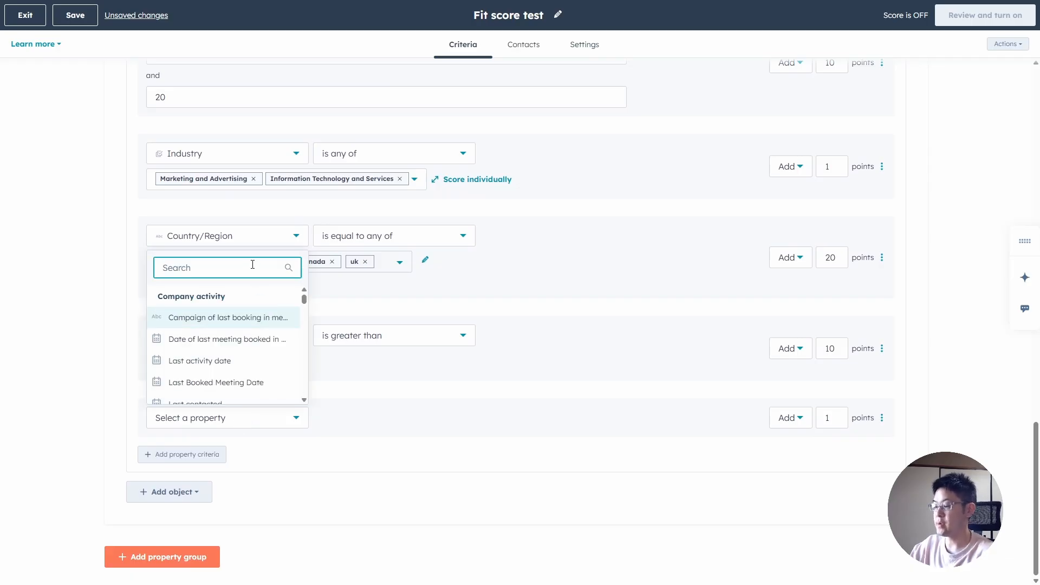
pyautogui.write('year')
pyautogui.click(215, 499)
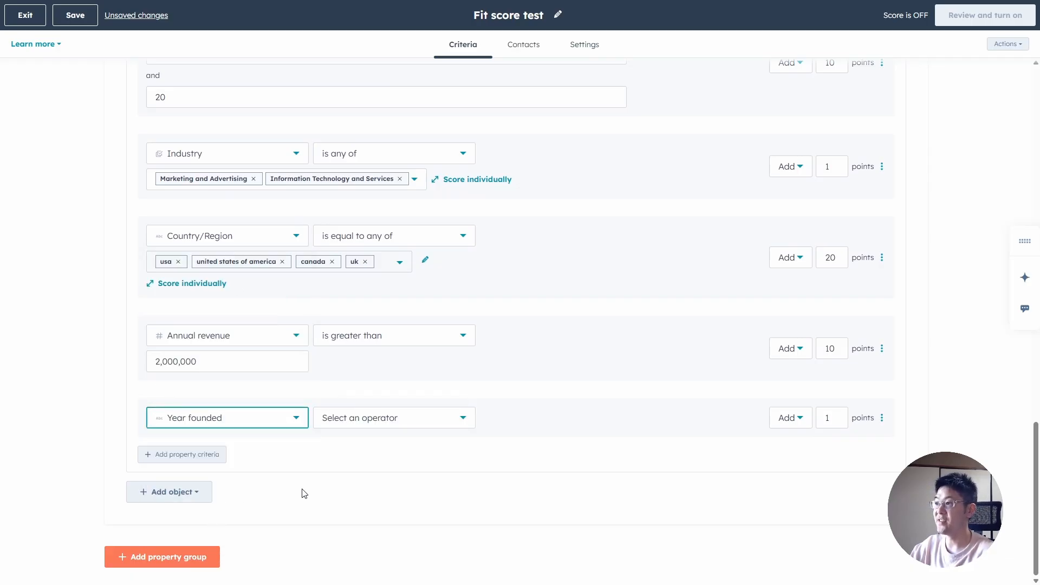
pyautogui.click(400, 421)
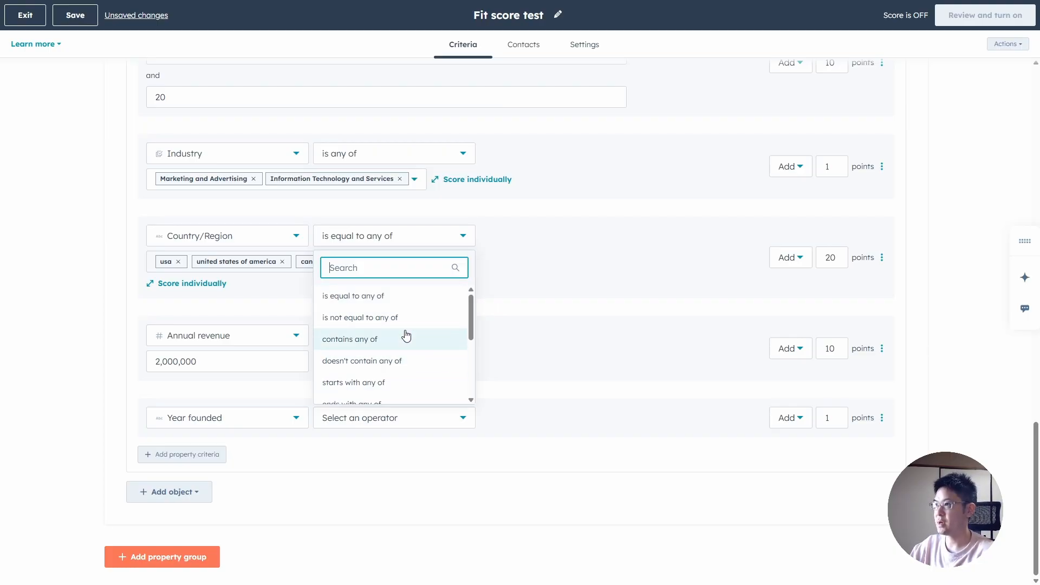
pyautogui.scroll(-1, 415, 310)
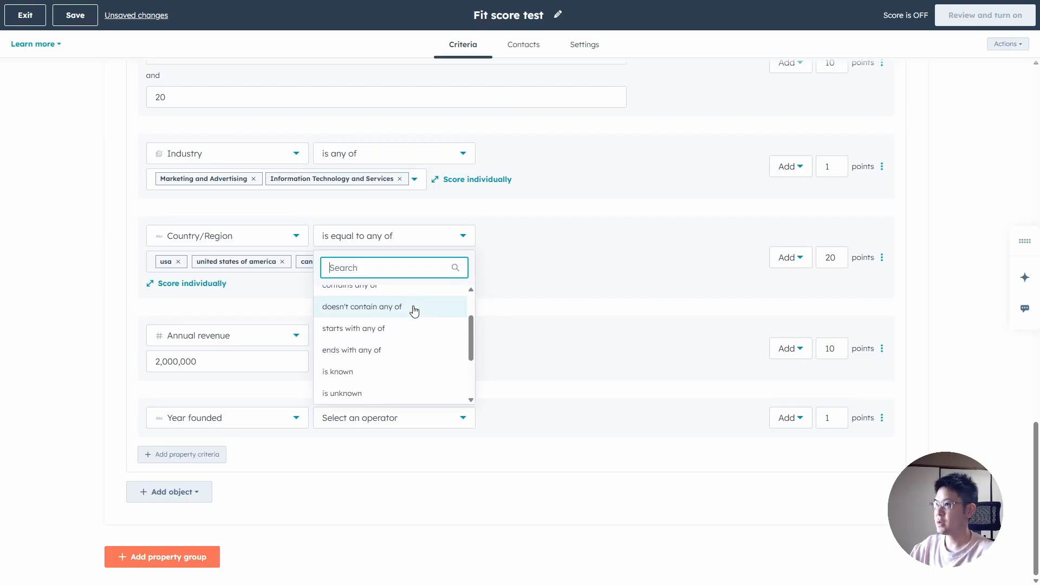
pyautogui.scroll(1, 420, 367)
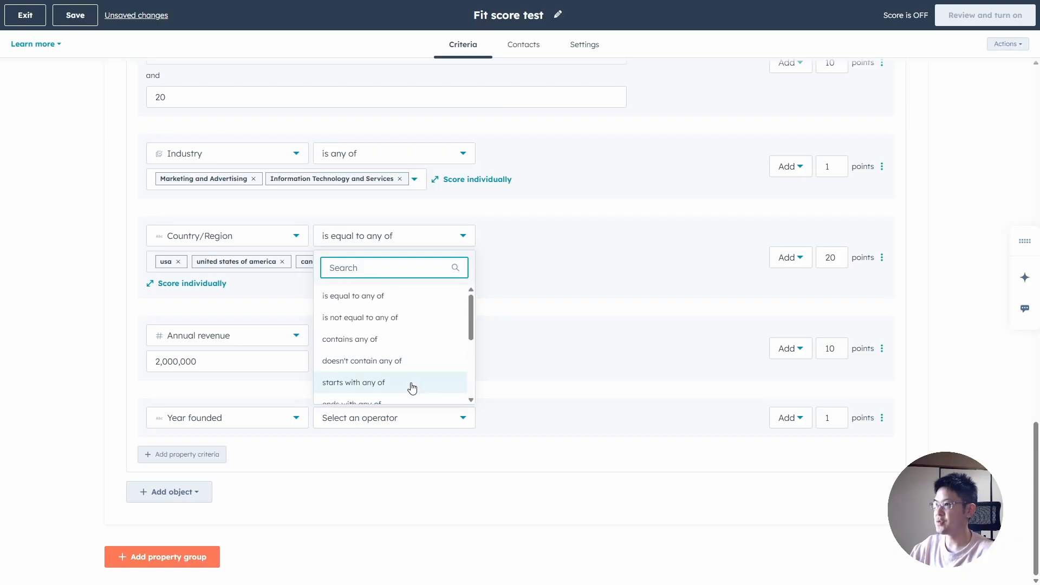
pyautogui.click(412, 388)
pyautogui.click(241, 450)
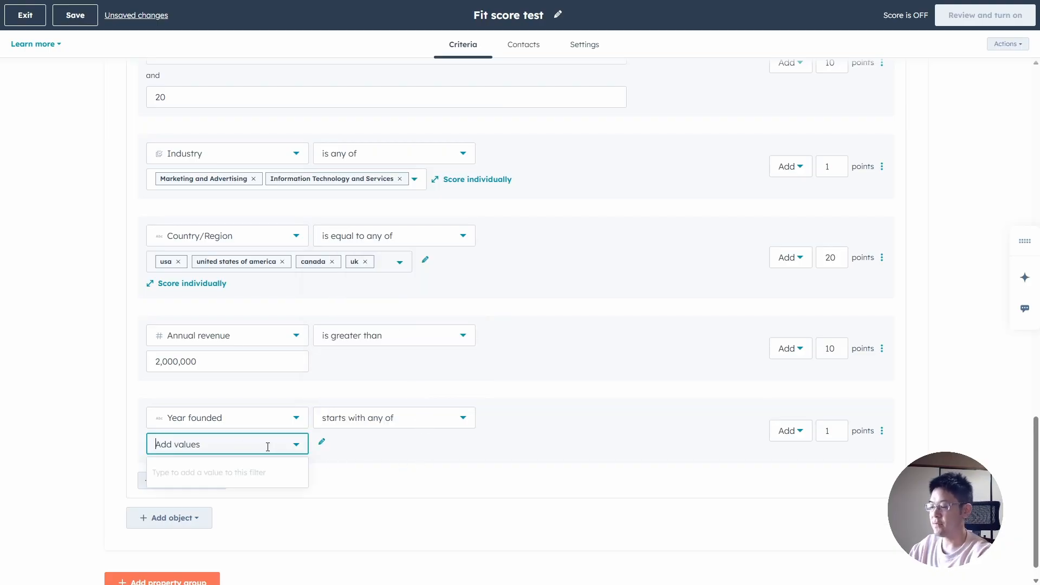
pyautogui.write('2026')
pyautogui.press('Return')
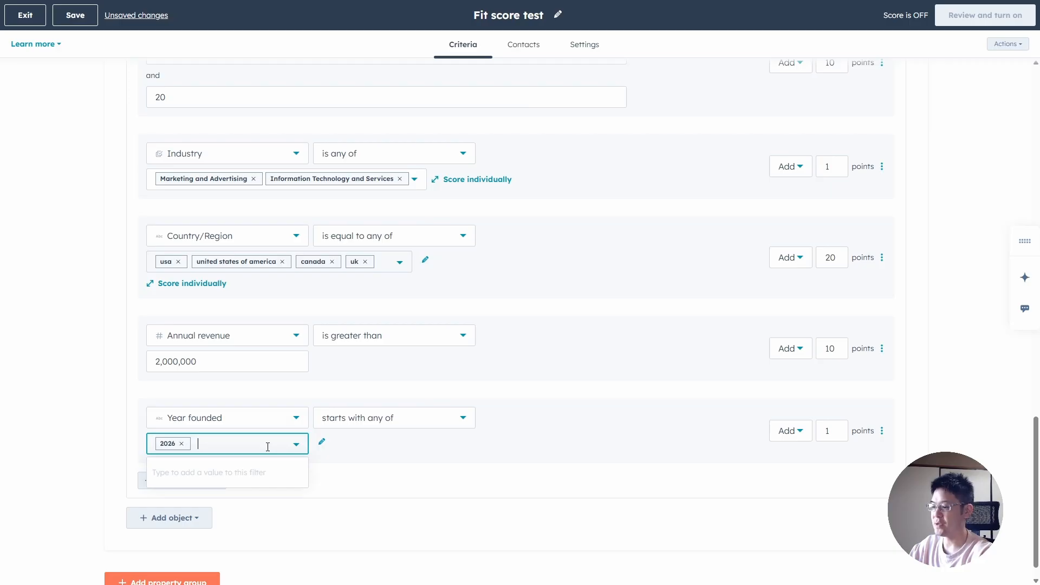
pyautogui.press('BackSpace')
pyautogui.write('2025')
pyautogui.press('Return')
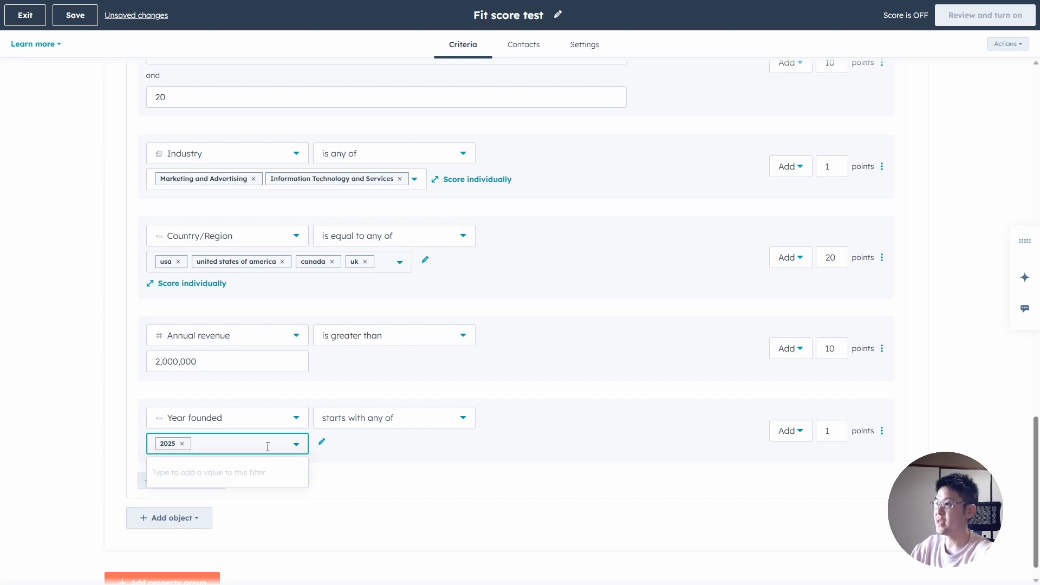
pyautogui.press('BackSpace')
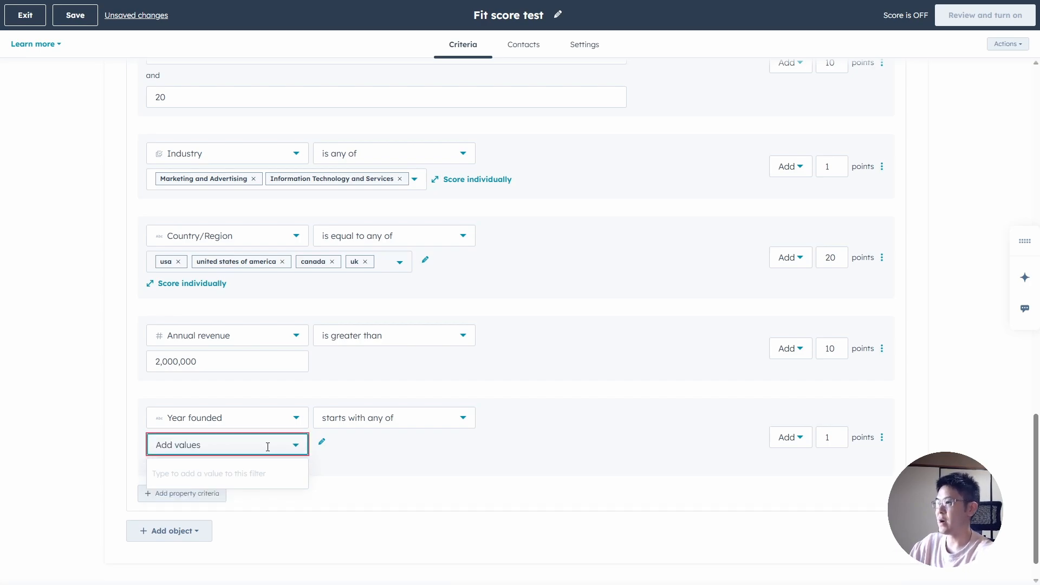
# Enter 2025, 2024 and 2023 as the values of the Year founded criterion.
pyautogui.write('2025')
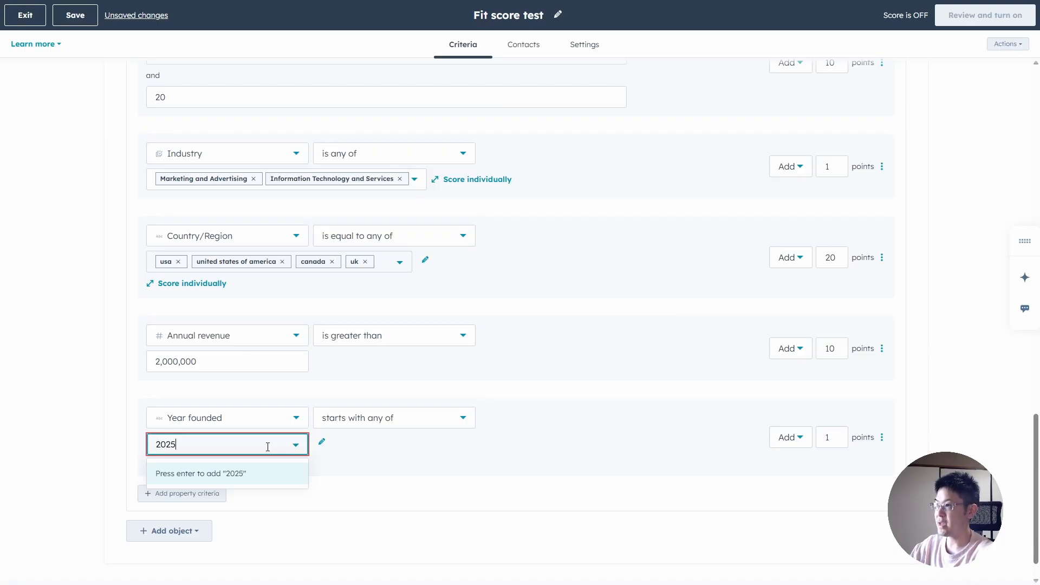
pyautogui.press('Return')
pyautogui.write('2024')
pyautogui.press('Return')
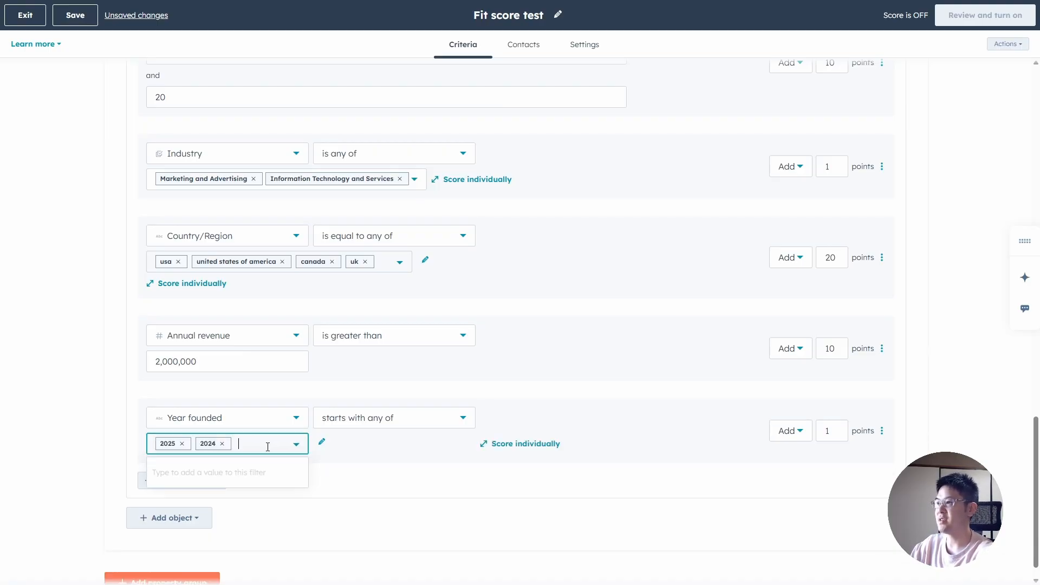
pyautogui.write('2023')
pyautogui.press('Return')
pyautogui.press('Tab')
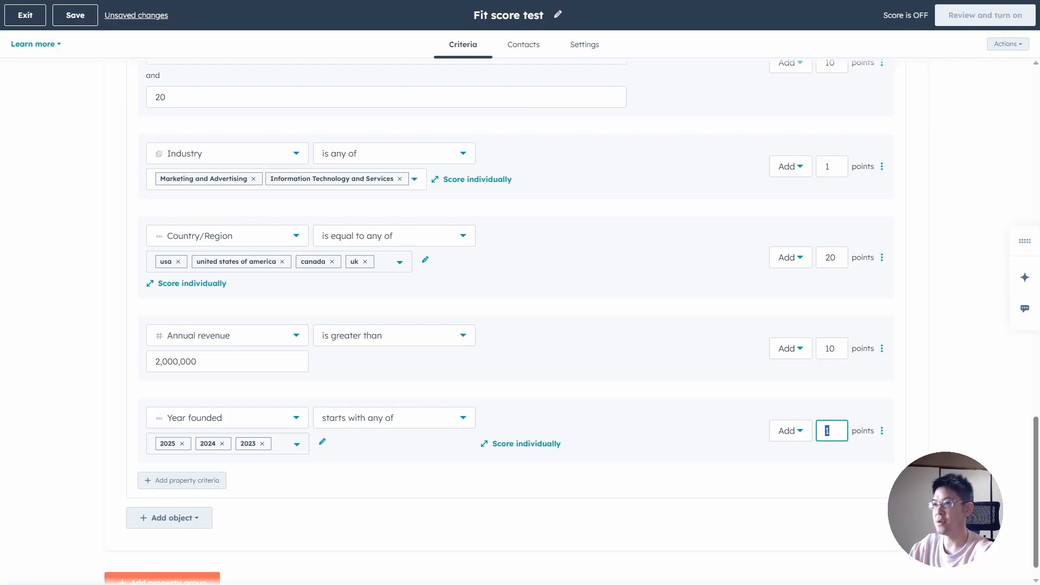
# Make the Year founded criterion subtract 10 points.
pyautogui.click(790, 431)
pyautogui.click(788, 481)
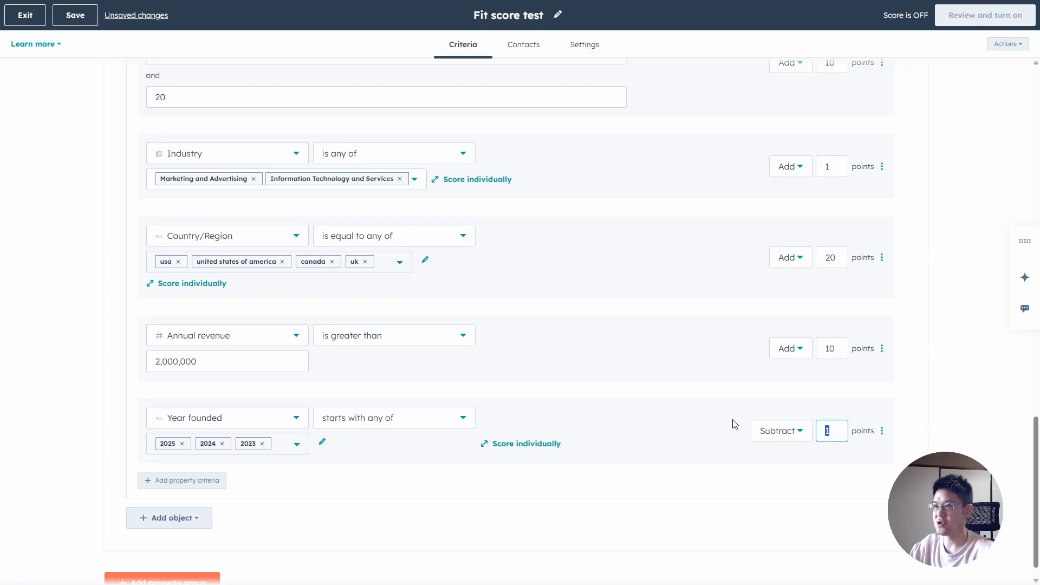
pyautogui.write('10')
pyautogui.click(913, 428)
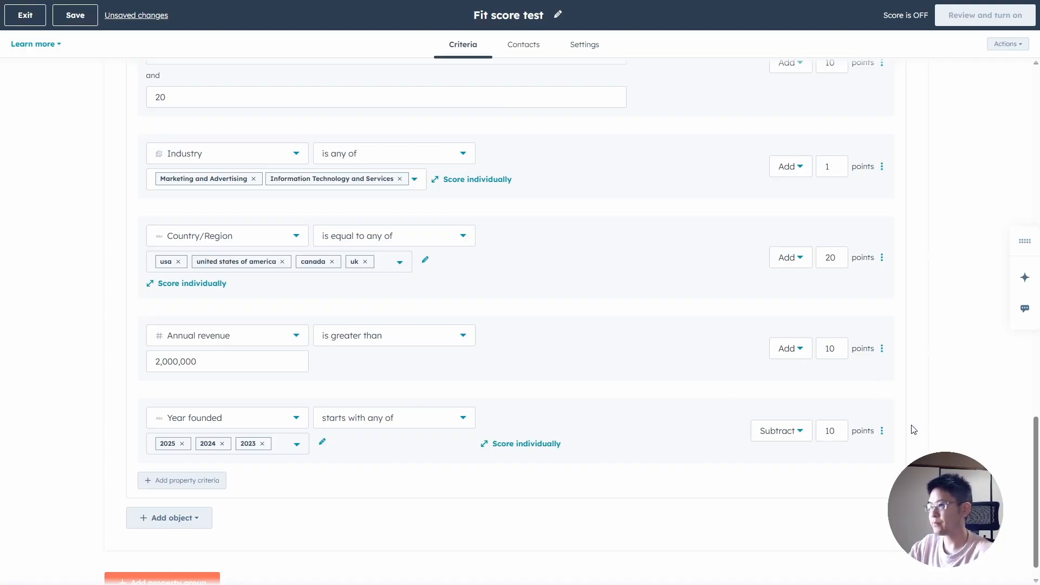
# Rename the score as "Contact Fit Score v1".
pyautogui.scroll(2, 926, 424)
pyautogui.scroll(6, 926, 424)
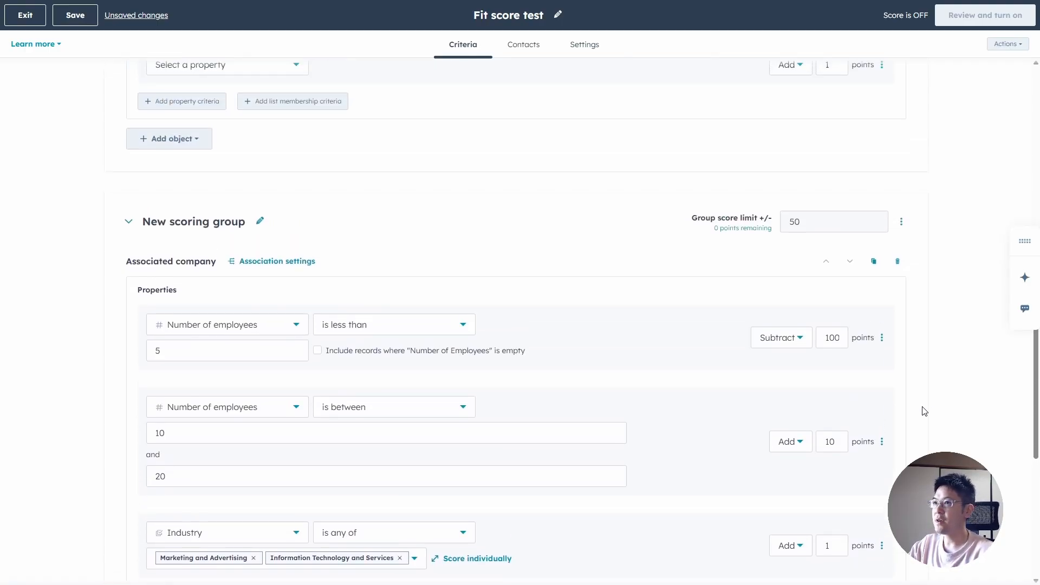
pyautogui.scroll(-9, 926, 424)
pyautogui.scroll(10, 534, 450)
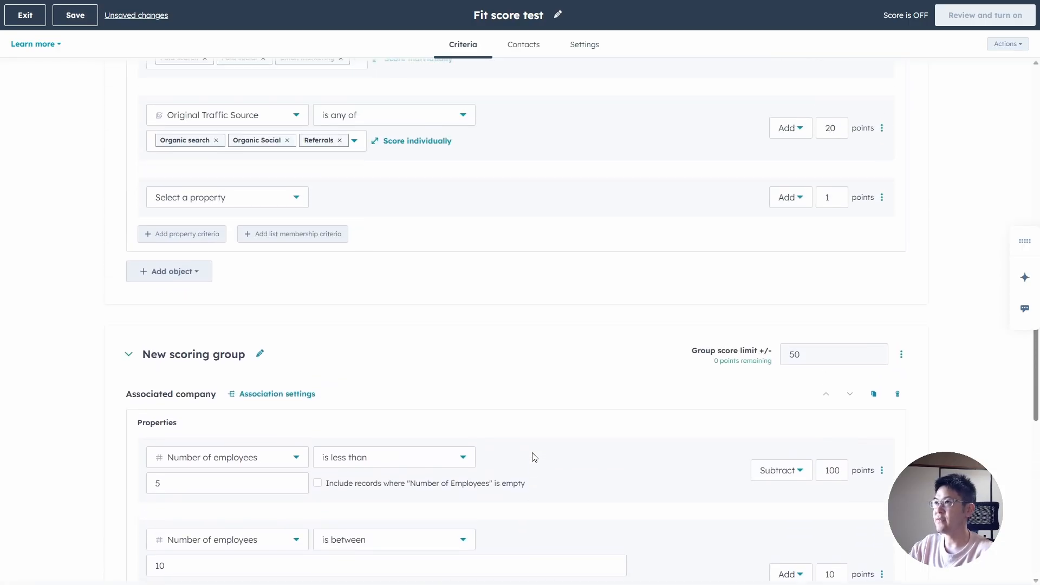
pyautogui.scroll(5, 534, 436)
pyautogui.click(557, 14)
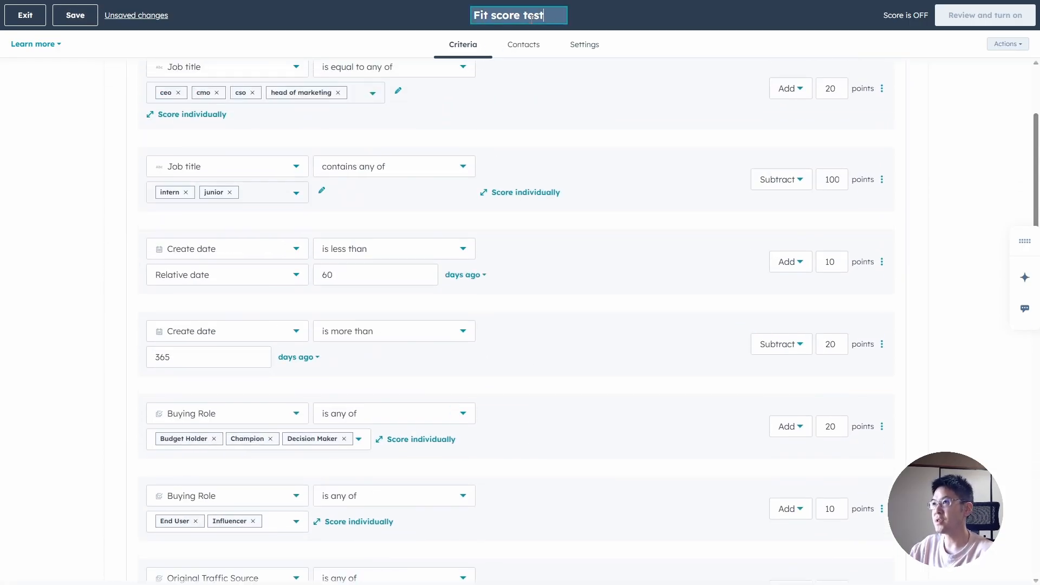
pyautogui.write('Contact')
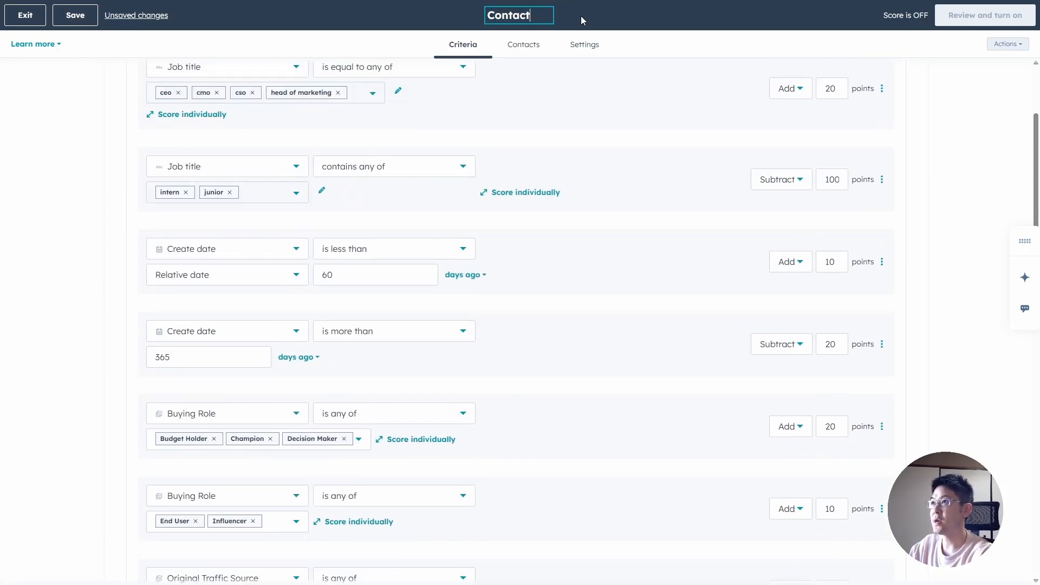
pyautogui.write(' Fit Score')
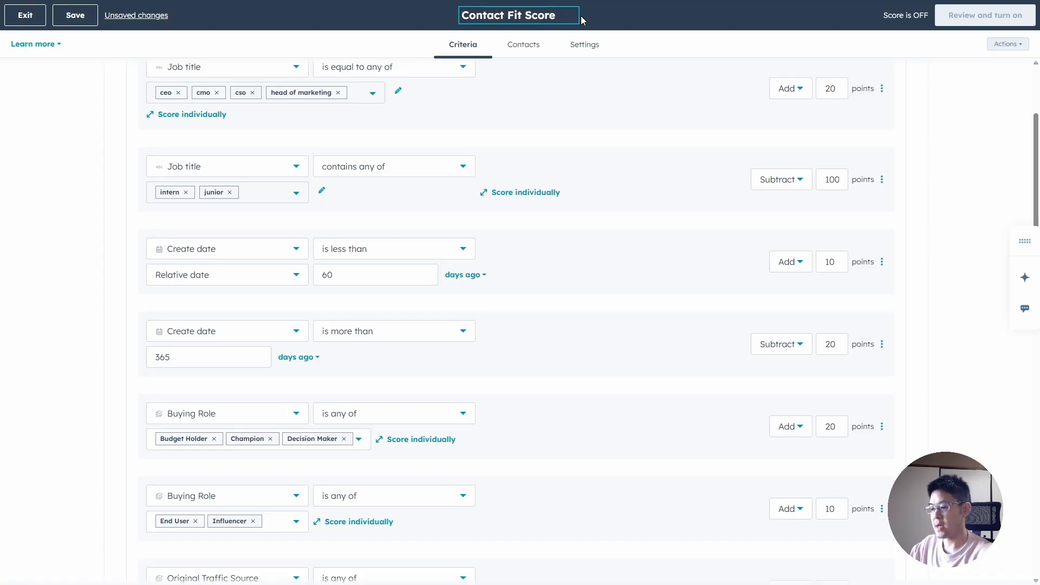
pyautogui.write(' v1')
pyautogui.click(969, 216)
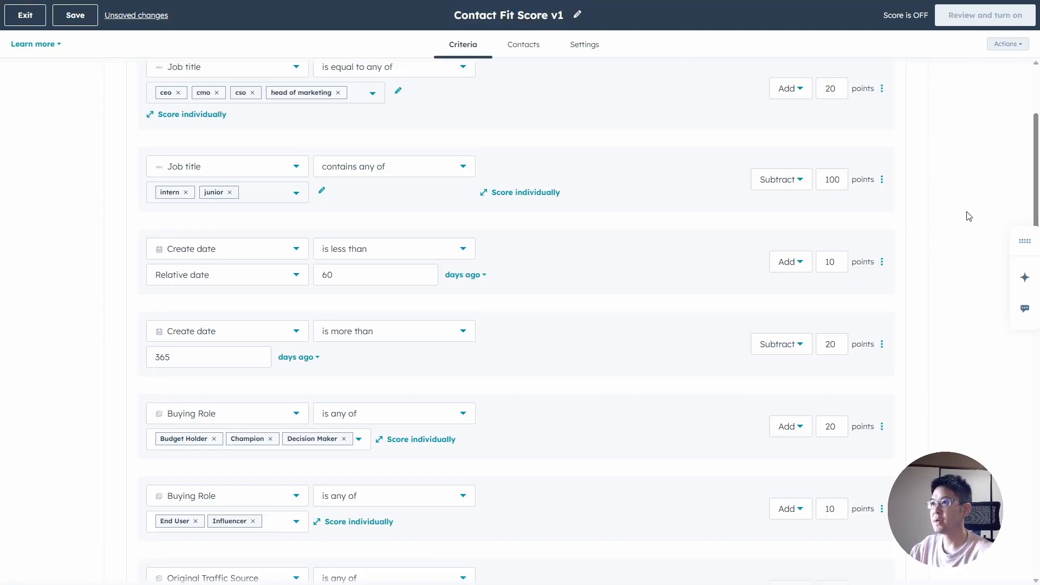
# Review the criteria and points in the contact scoring group and the associated company scoring group.
pyautogui.scroll(3, 954, 224)
pyautogui.scroll(-2, 912, 295)
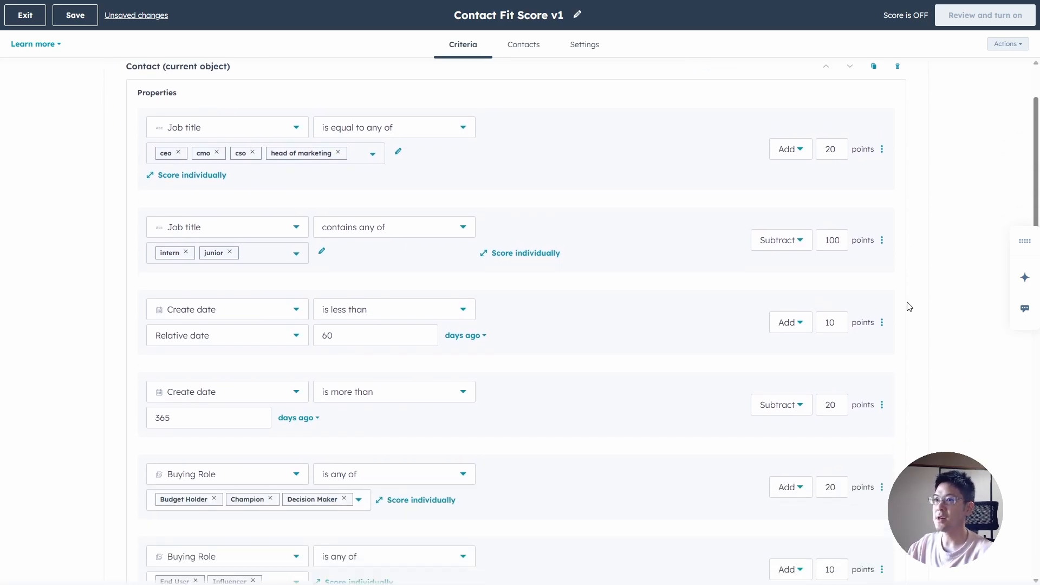
pyautogui.scroll(-1, 907, 307)
pyautogui.scroll(3, 908, 312)
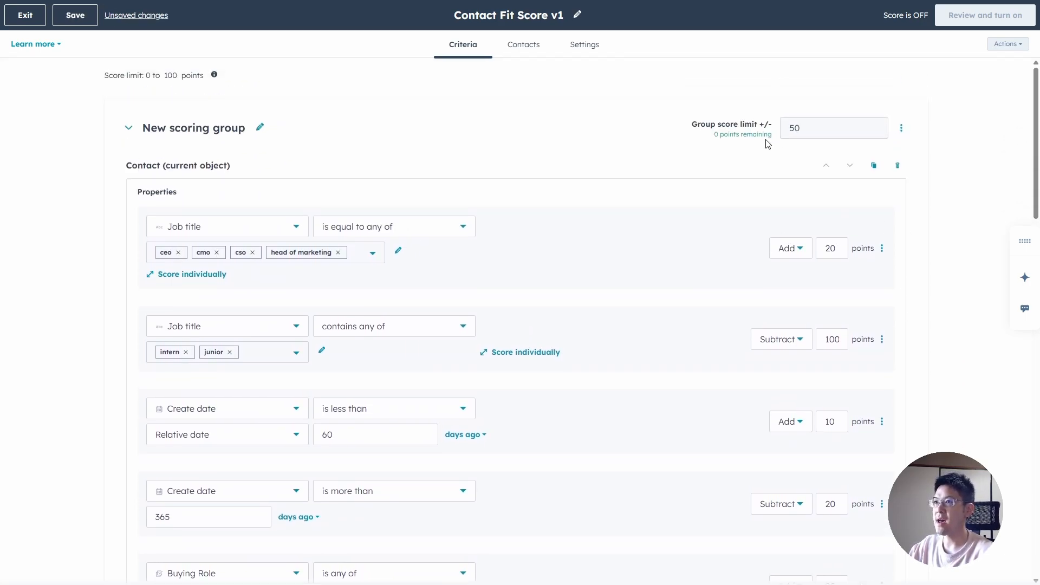
pyautogui.moveTo(96, 165); pyautogui.dragTo(325, 179)
pyautogui.scroll(-12, 130, 244)
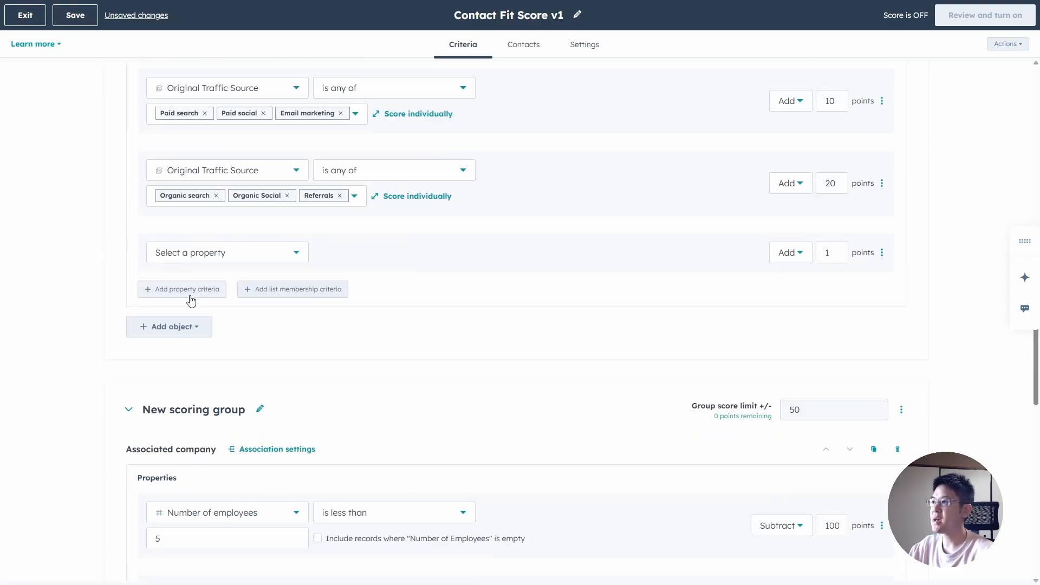
pyautogui.scroll(-2, 184, 325)
pyautogui.moveTo(99, 346); pyautogui.dragTo(200, 341)
pyautogui.scroll(-4, 444, 417)
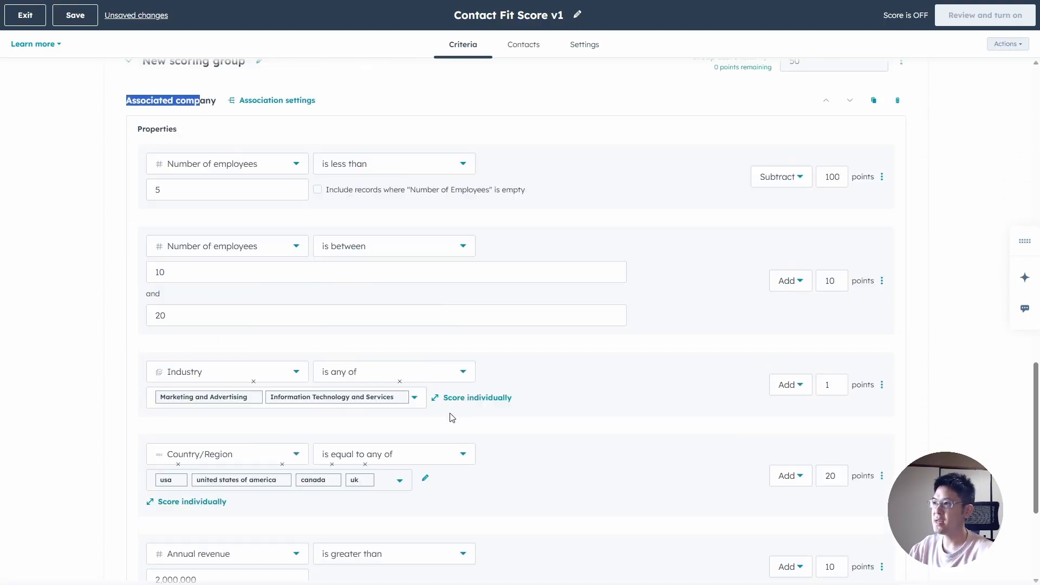
pyautogui.scroll(-5, 434, 411)
pyautogui.scroll(14, 457, 406)
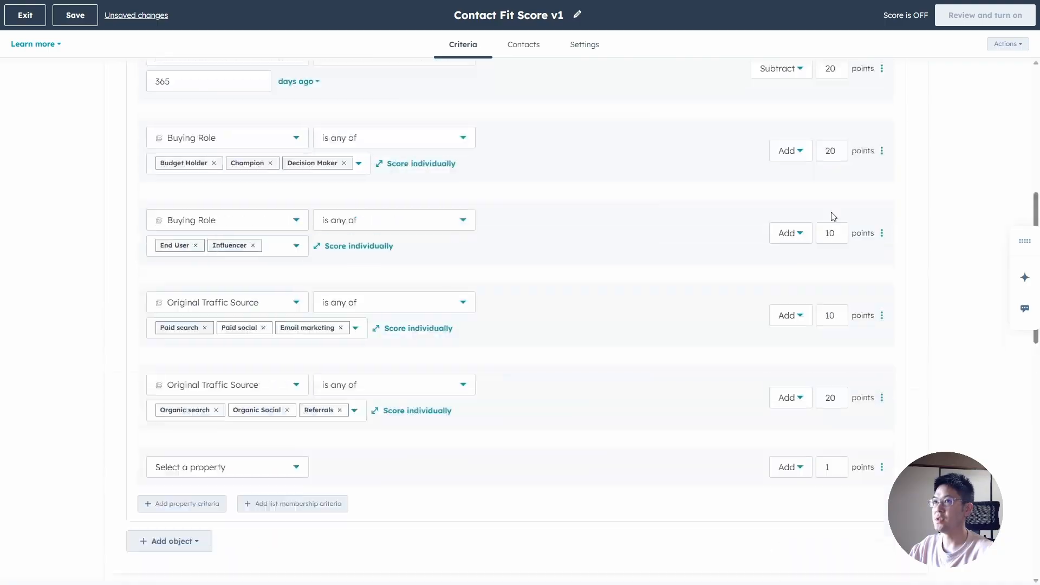
# Save the score draft, and exclude the All customers list while scoring all contacts.
pyautogui.scroll(8, 867, 163)
pyautogui.click(74, 16)
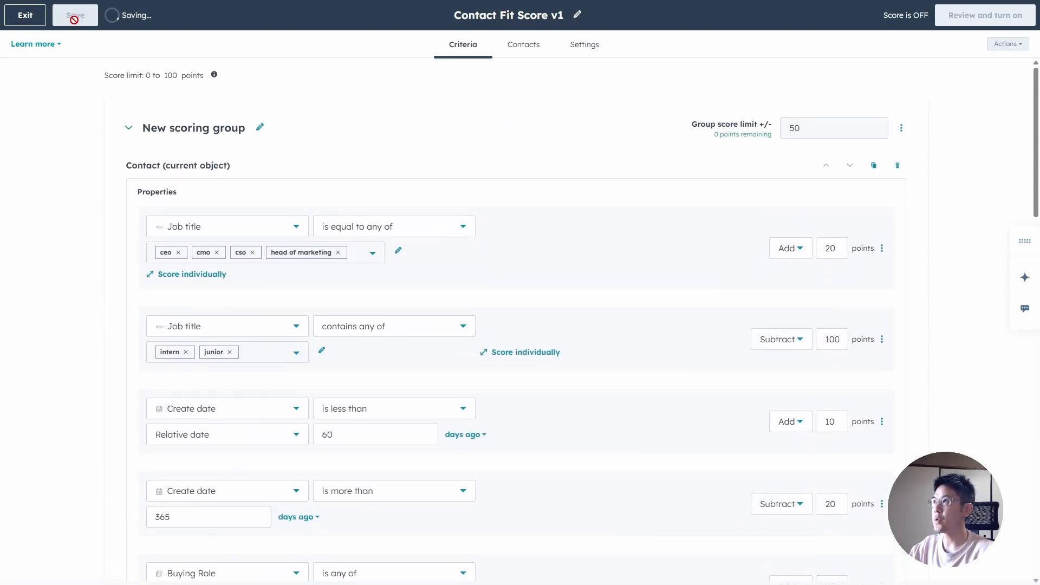
pyautogui.click(512, 54)
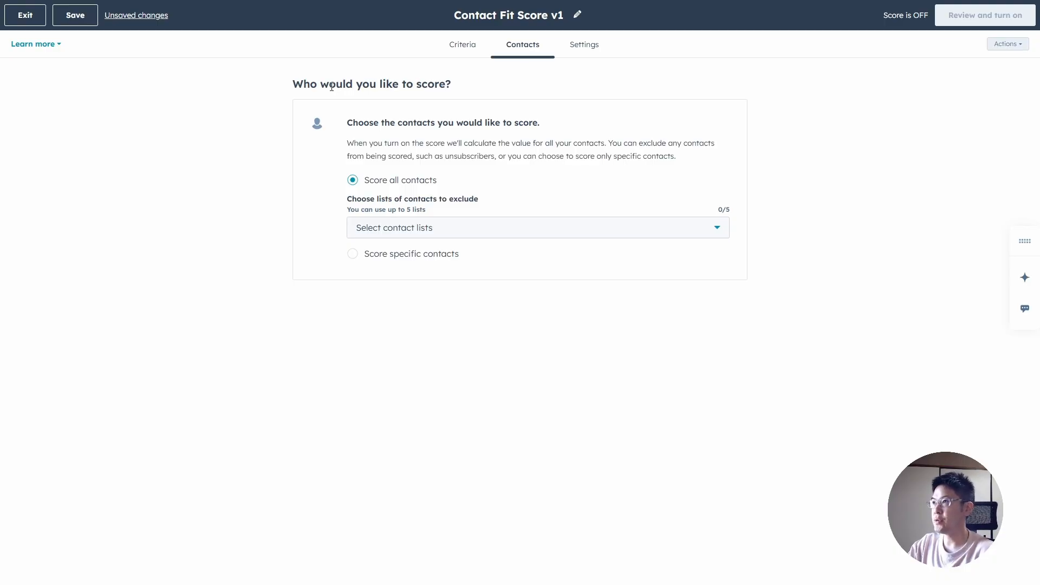
pyautogui.moveTo(332, 86); pyautogui.dragTo(527, 101)
pyautogui.click(582, 144)
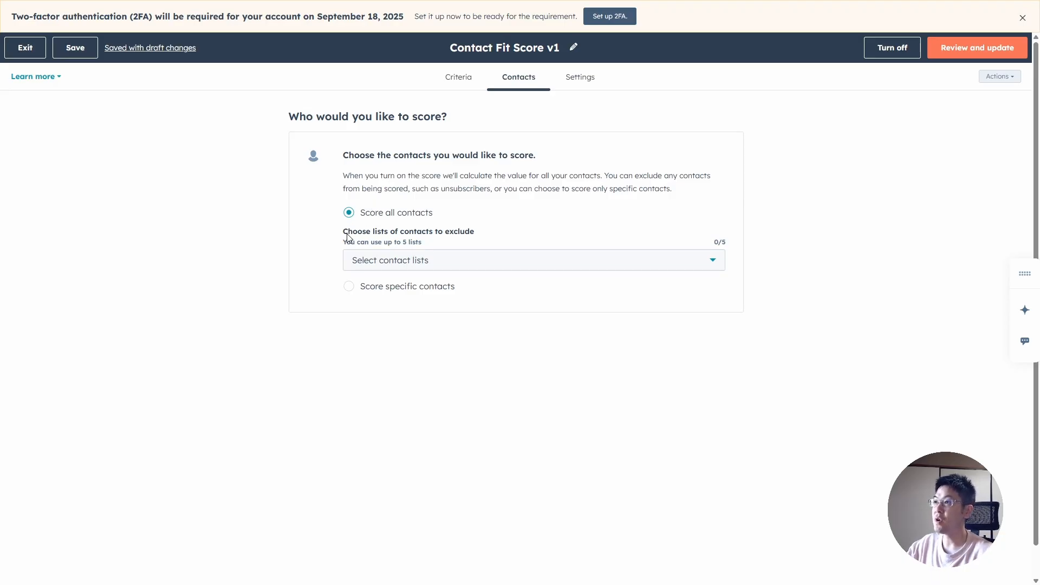
pyautogui.moveTo(348, 233); pyautogui.dragTo(481, 234)
pyautogui.click(487, 260)
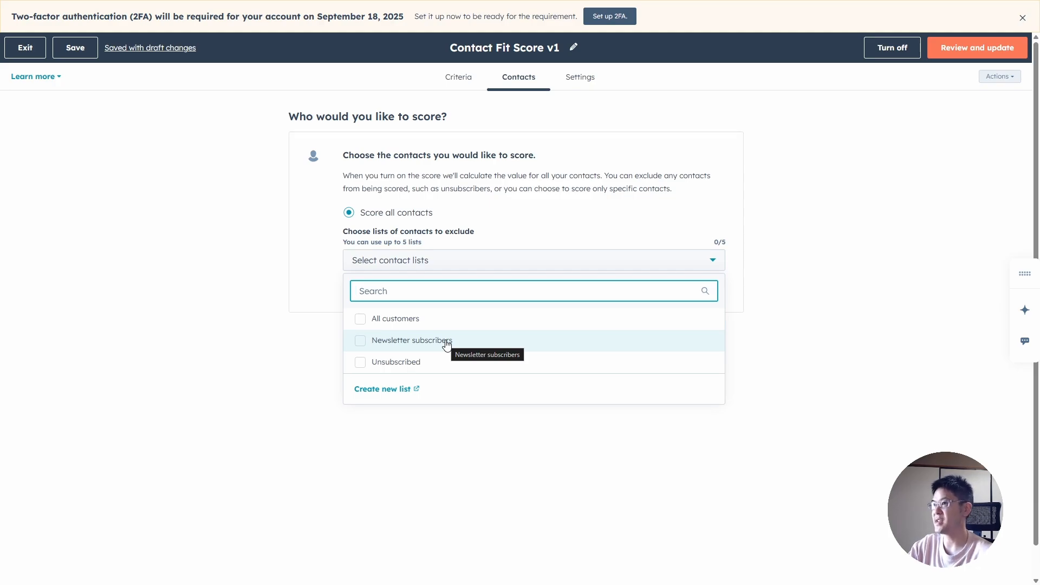
pyautogui.click(173, 353)
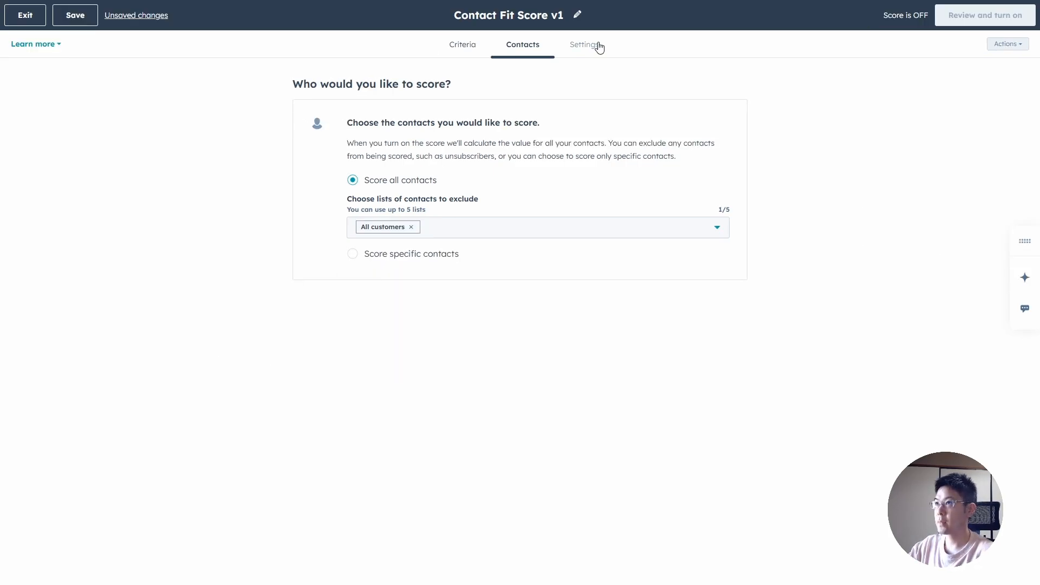
# Examine the score value property's label and internal name, and the score thresholds with their ranges and labels.
pyautogui.click(591, 45)
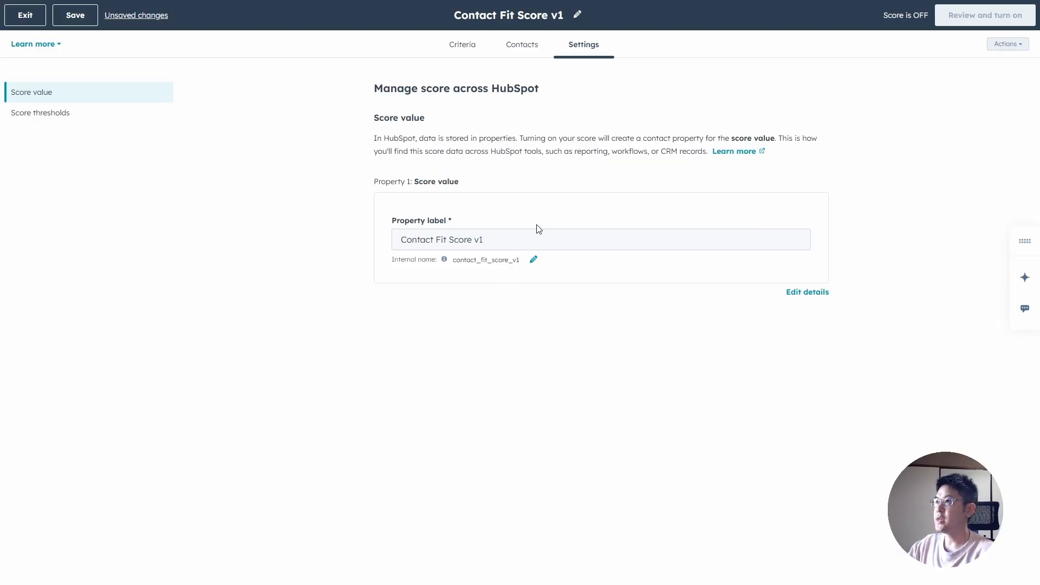
pyautogui.moveTo(542, 239); pyautogui.dragTo(351, 232)
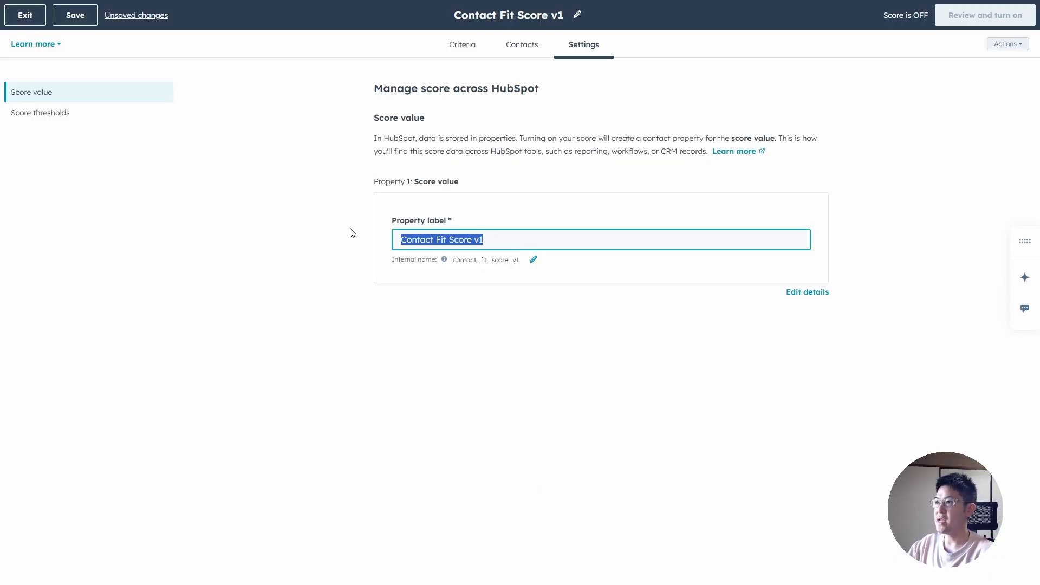
pyautogui.click(453, 420)
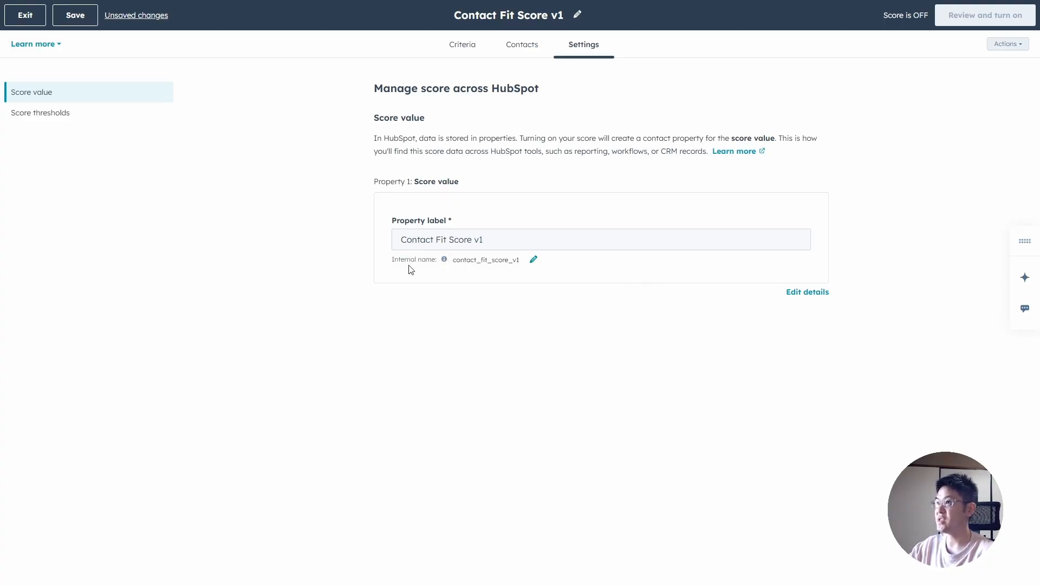
pyautogui.click(93, 116)
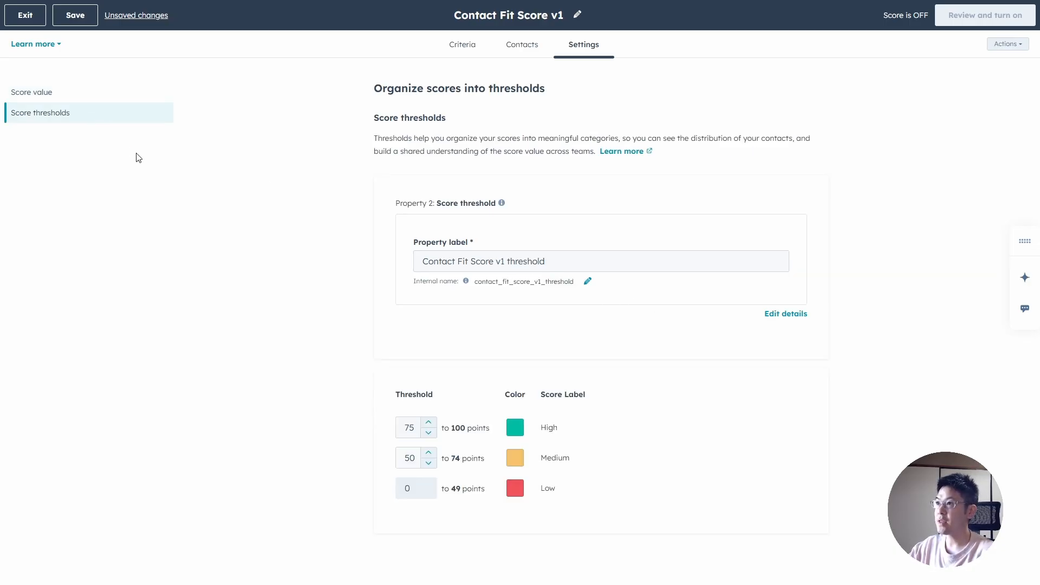
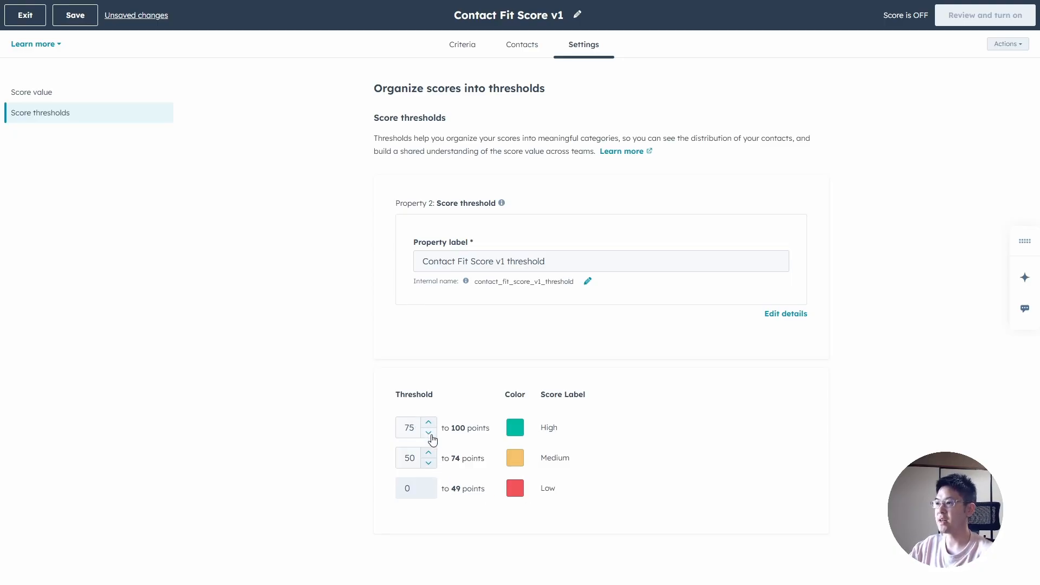
pyautogui.doubleClick(410, 427)
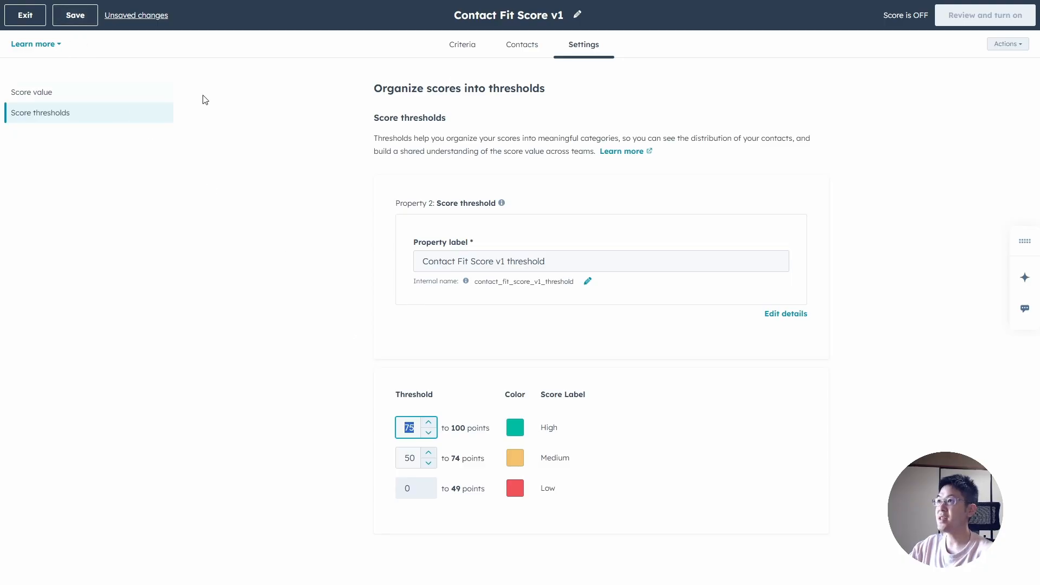
# Make the Job title criterion for ceo, cmo, cso and head of marketing add 30 points.
pyautogui.click(460, 53)
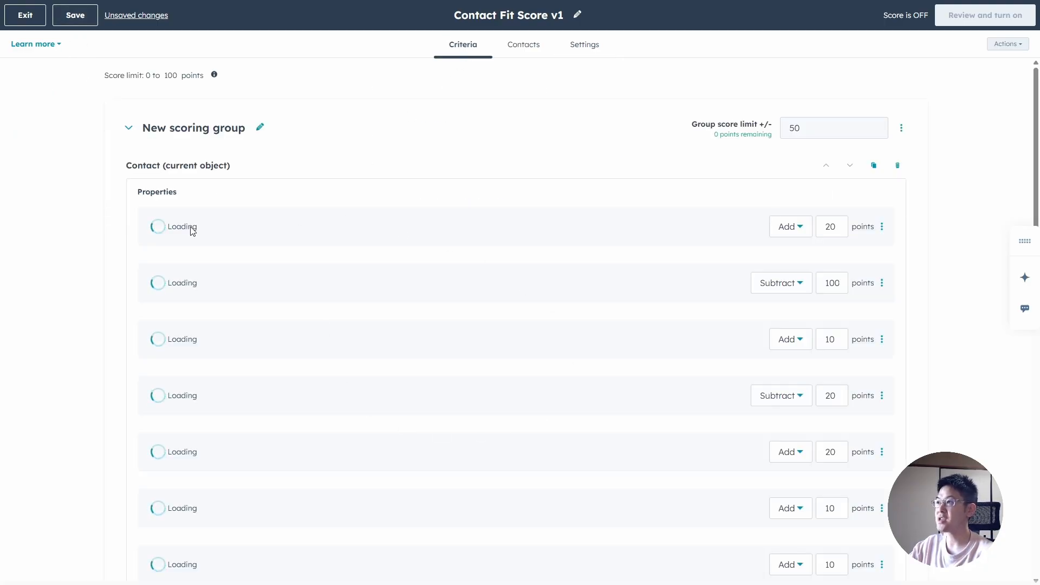
pyautogui.moveTo(838, 250); pyautogui.dragTo(728, 249)
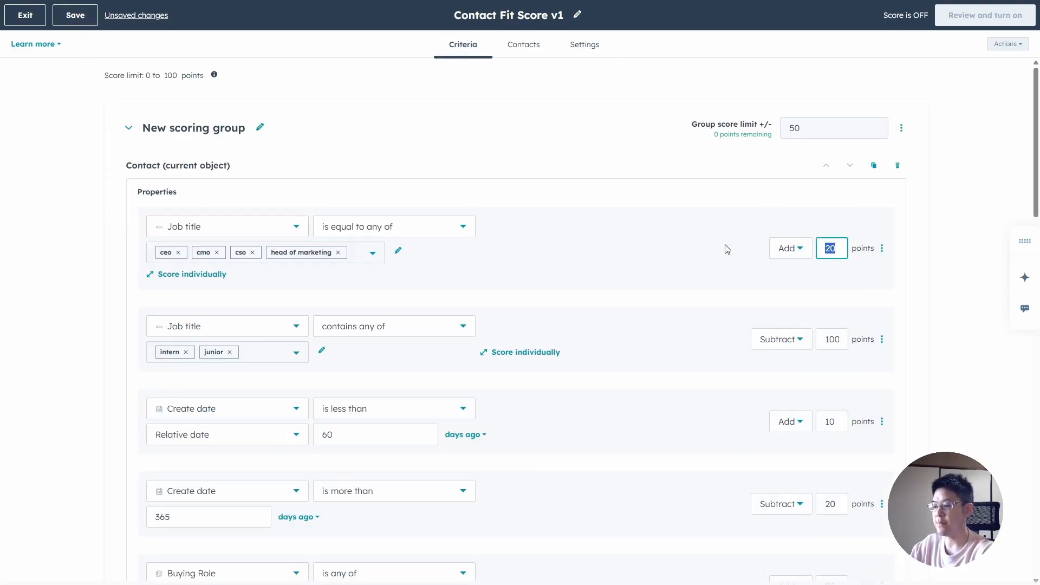
pyautogui.write('30')
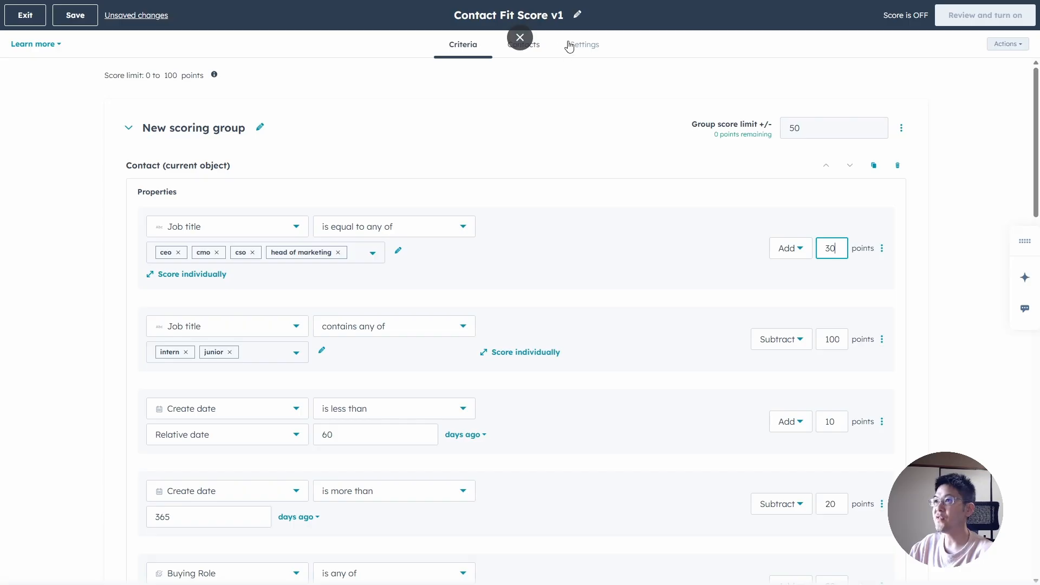
# Lower the score thresholds so that High starts at 70 points and Medium at 40 points.
pyautogui.click(585, 49)
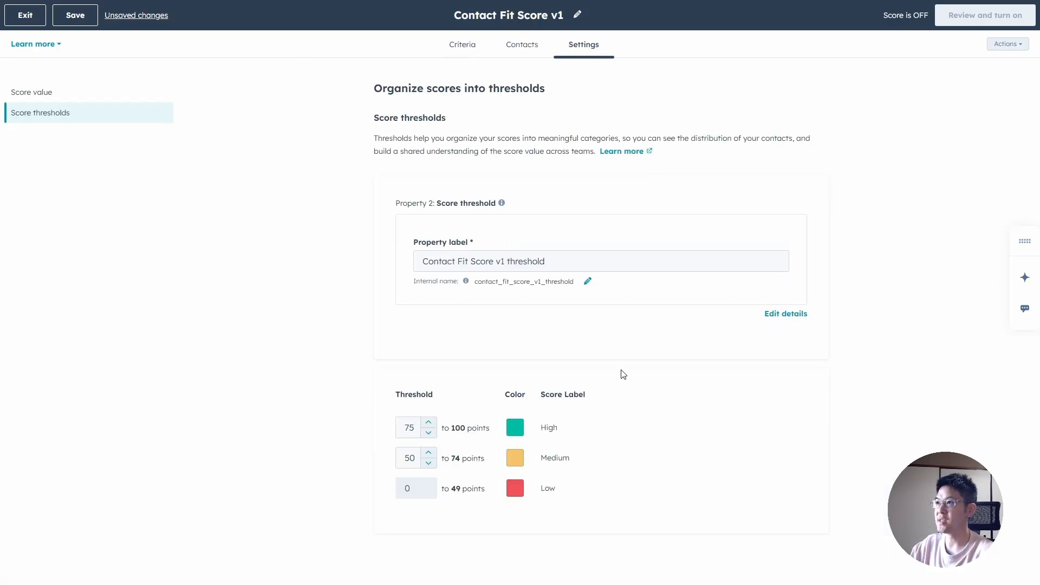
pyautogui.doubleClick(409, 428)
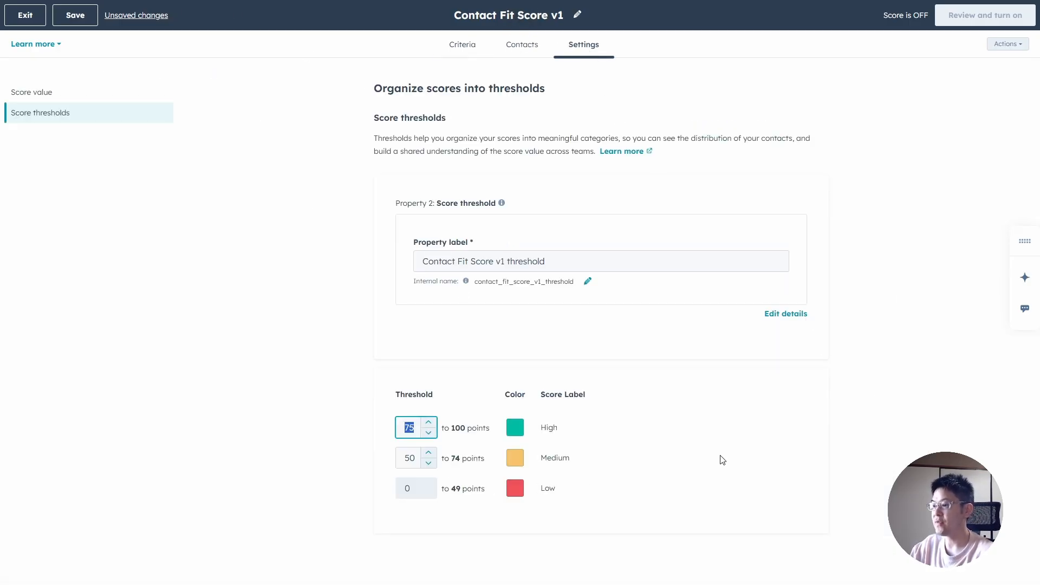
pyautogui.write('70')
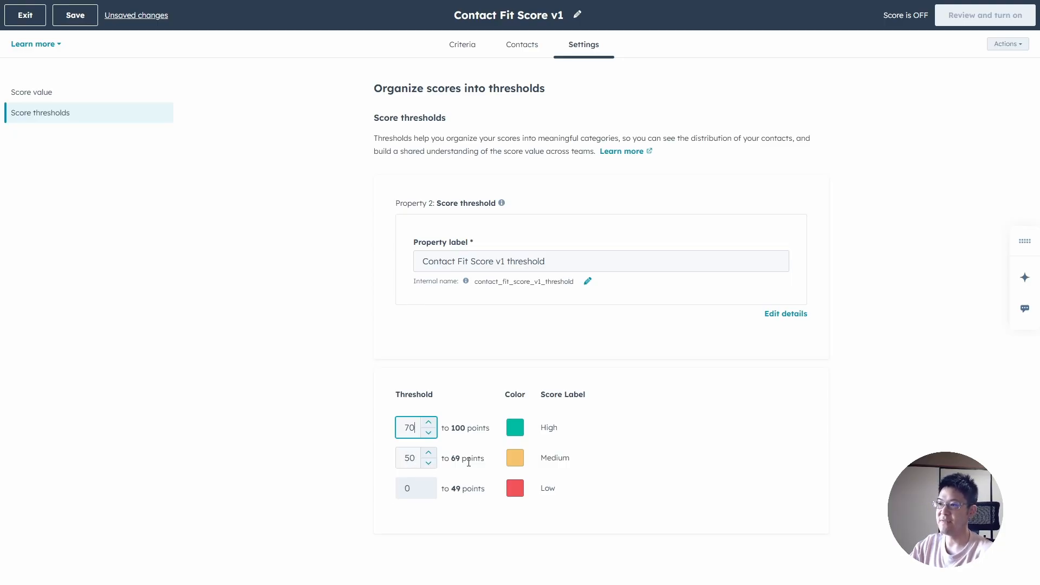
pyautogui.click(431, 467)
pyautogui.click(430, 467)
pyautogui.click(430, 467)
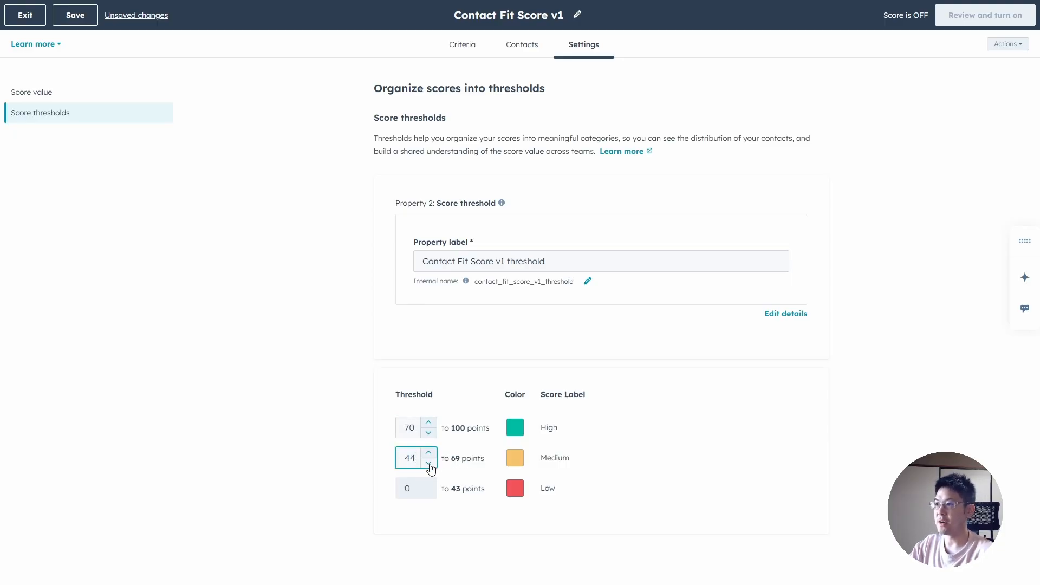
pyautogui.click(431, 467)
pyautogui.click(431, 467)
pyautogui.click(431, 466)
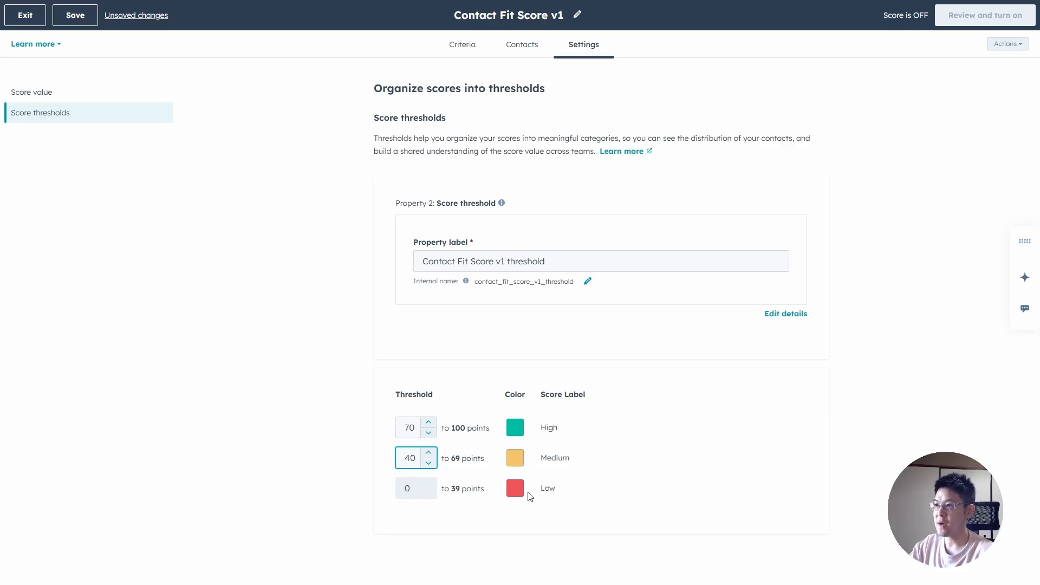
pyautogui.doubleClick(544, 489)
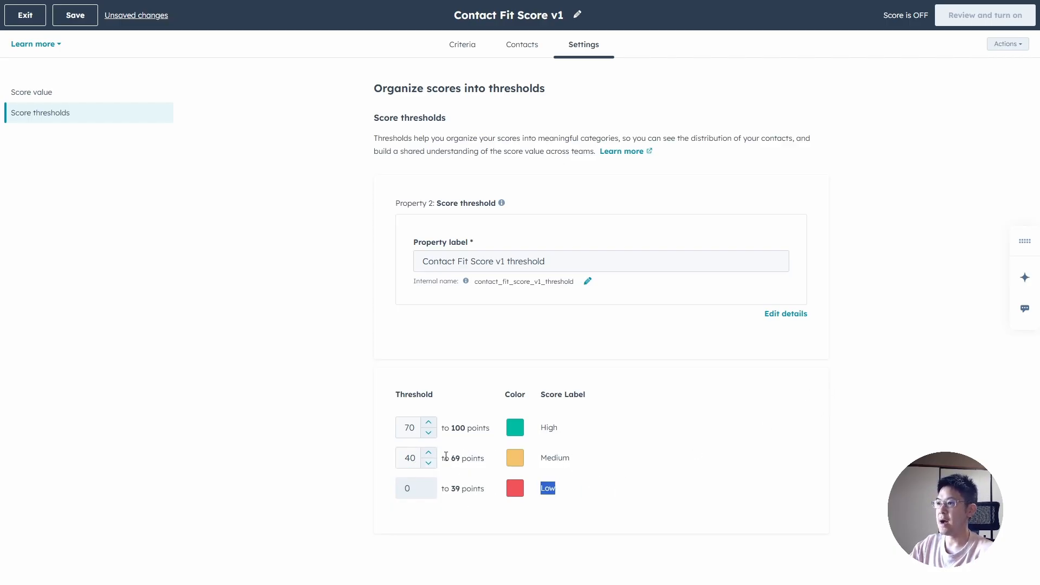
# Set the Medium threshold to start at 50 points and the High threshold at 75 points.
pyautogui.doubleClick(419, 459)
pyautogui.write('50')
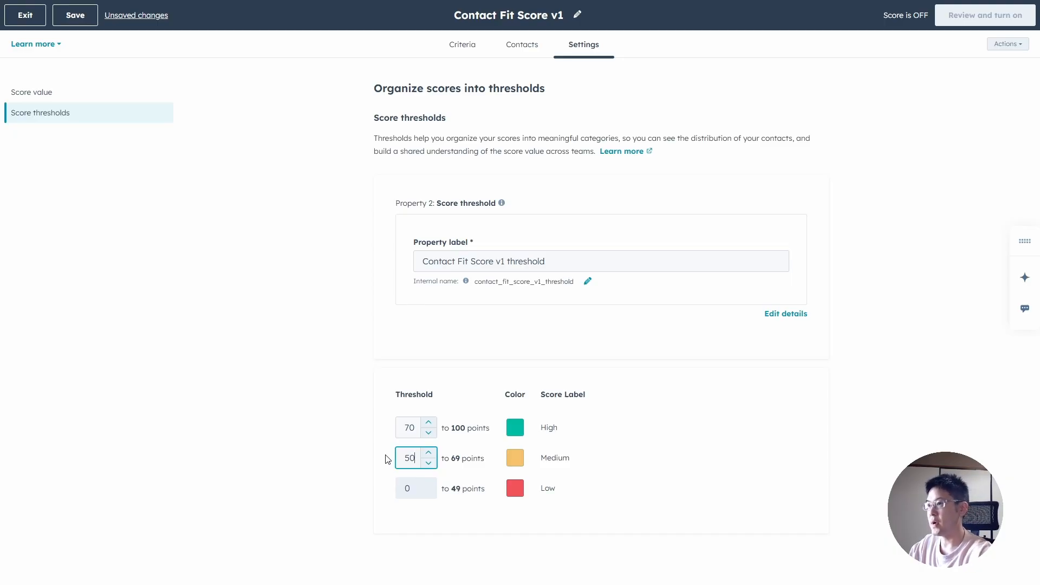
pyautogui.doubleClick(416, 427)
pyautogui.write('75')
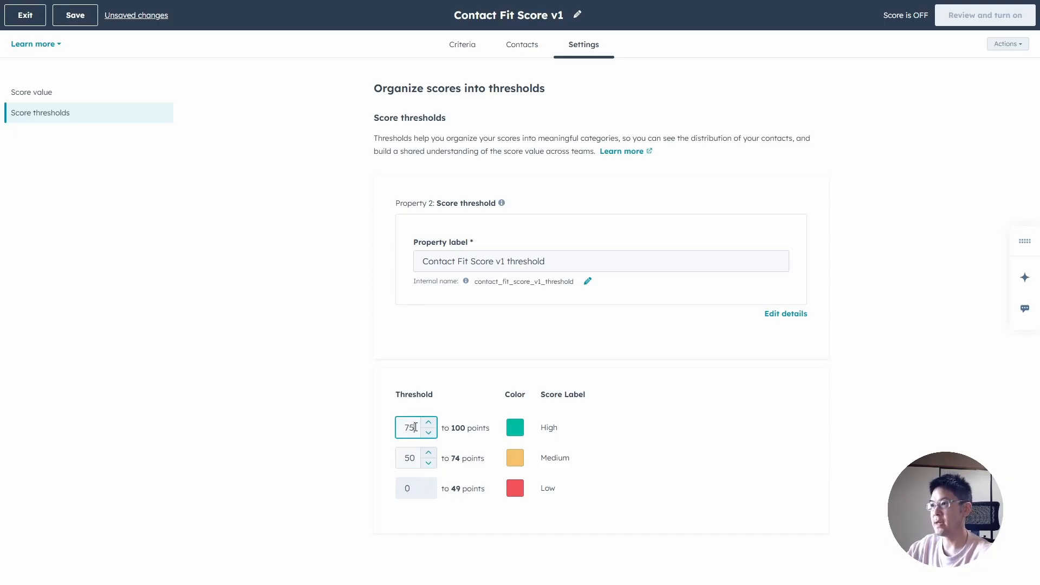
pyautogui.click(734, 458)
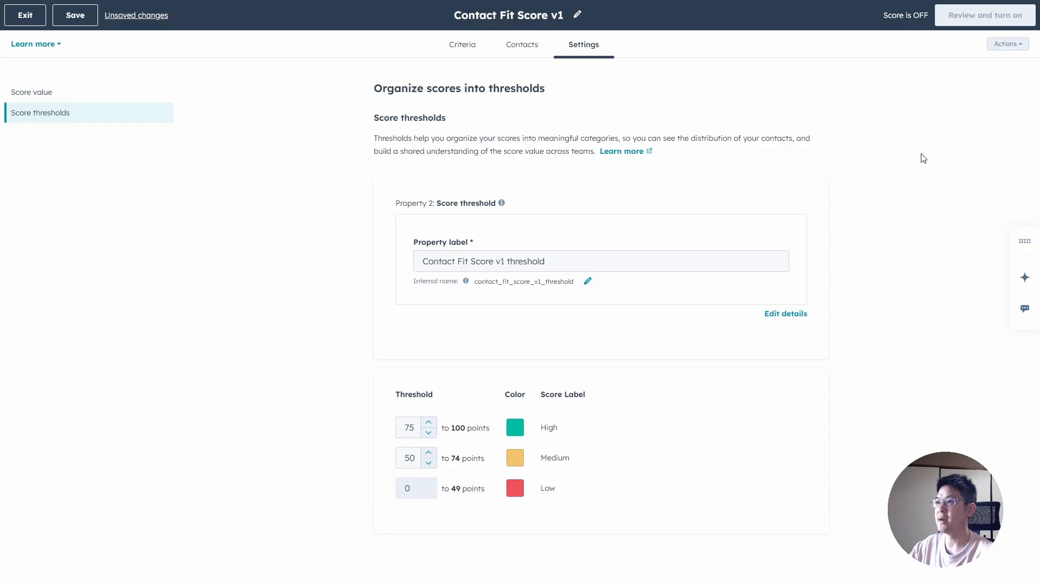
# Save the changes made to the contact fit score.
pyautogui.click(1008, 45)
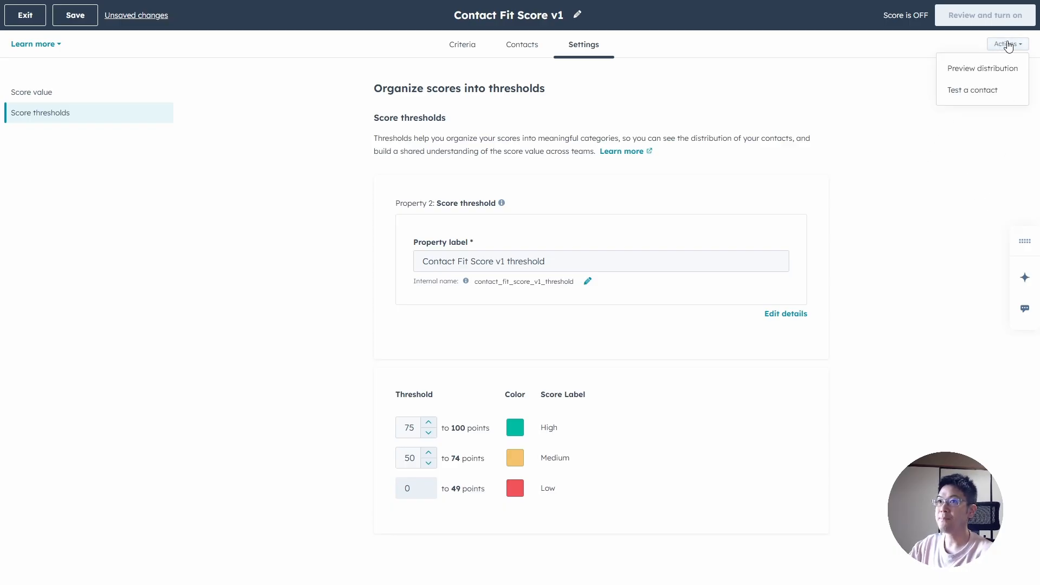
pyautogui.click(977, 44)
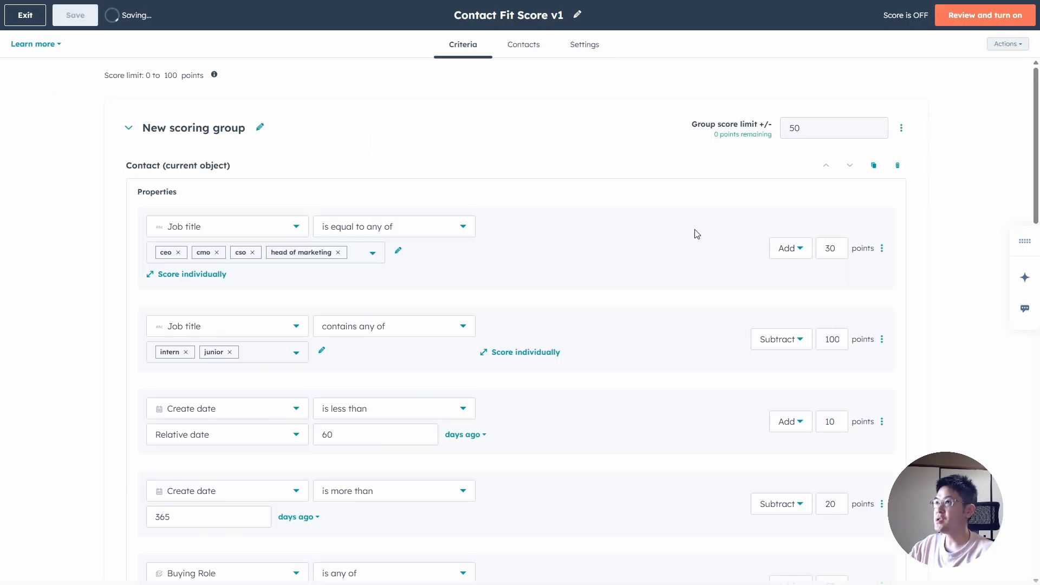
pyautogui.click(75, 16)
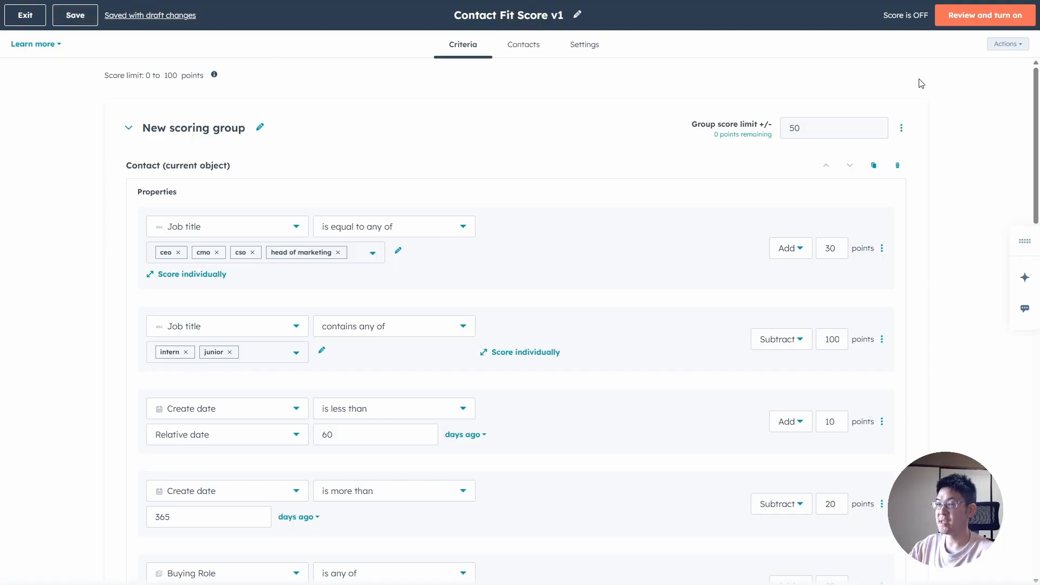
# Open the review of the score before activation and check its score value and threshold properties.
pyautogui.click(978, 20)
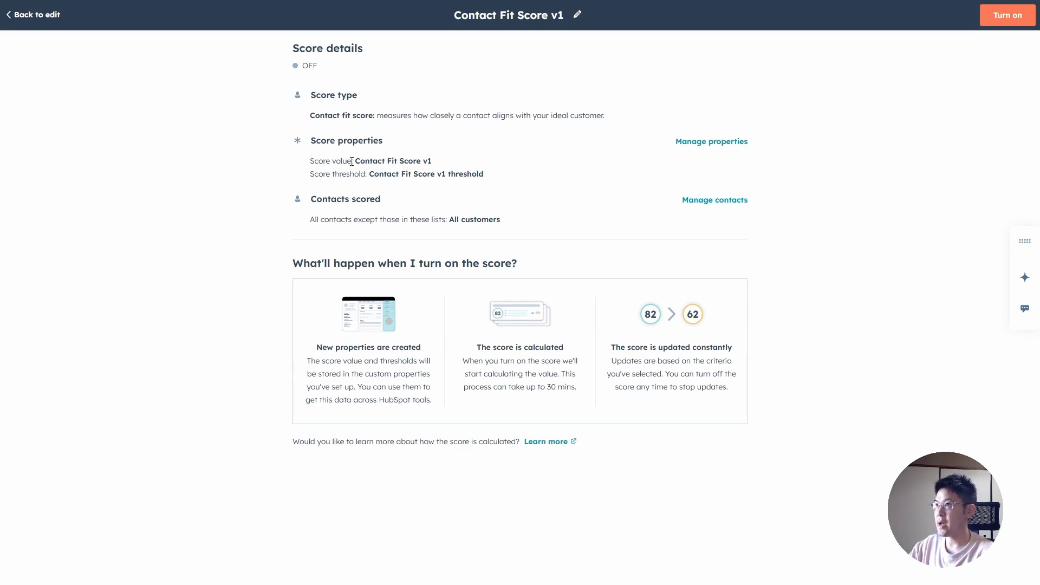
pyautogui.moveTo(325, 161); pyautogui.dragTo(525, 188)
pyautogui.click(523, 182)
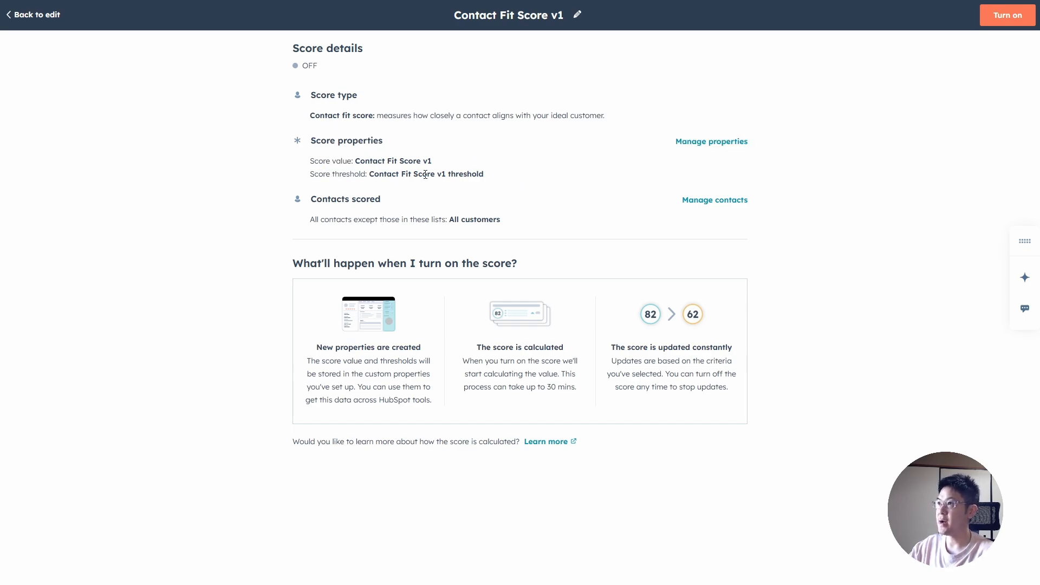
pyautogui.moveTo(378, 174); pyautogui.dragTo(542, 174)
pyautogui.click(493, 174)
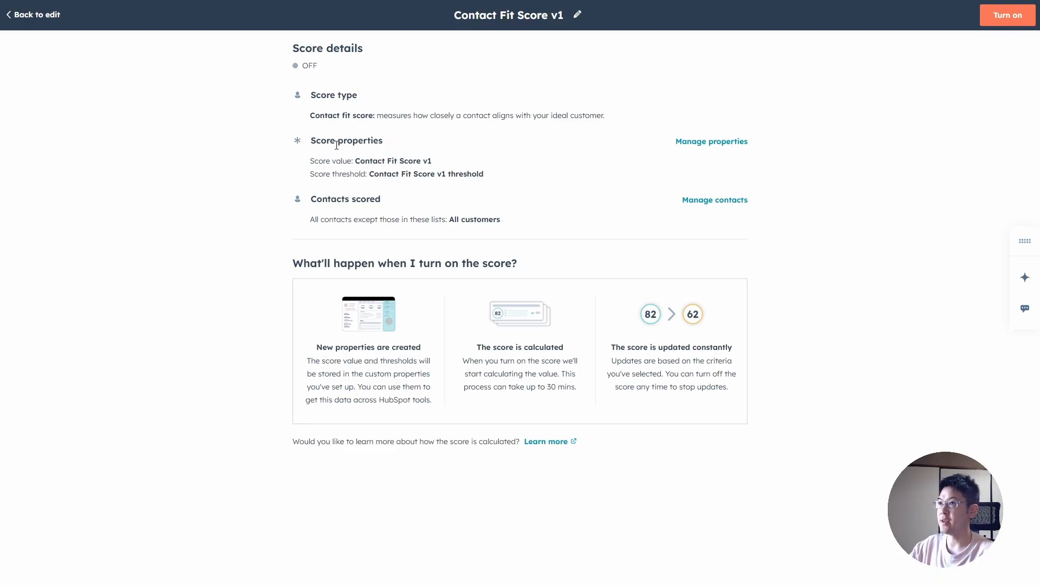
pyautogui.moveTo(336, 144); pyautogui.dragTo(414, 147)
pyautogui.click(415, 148)
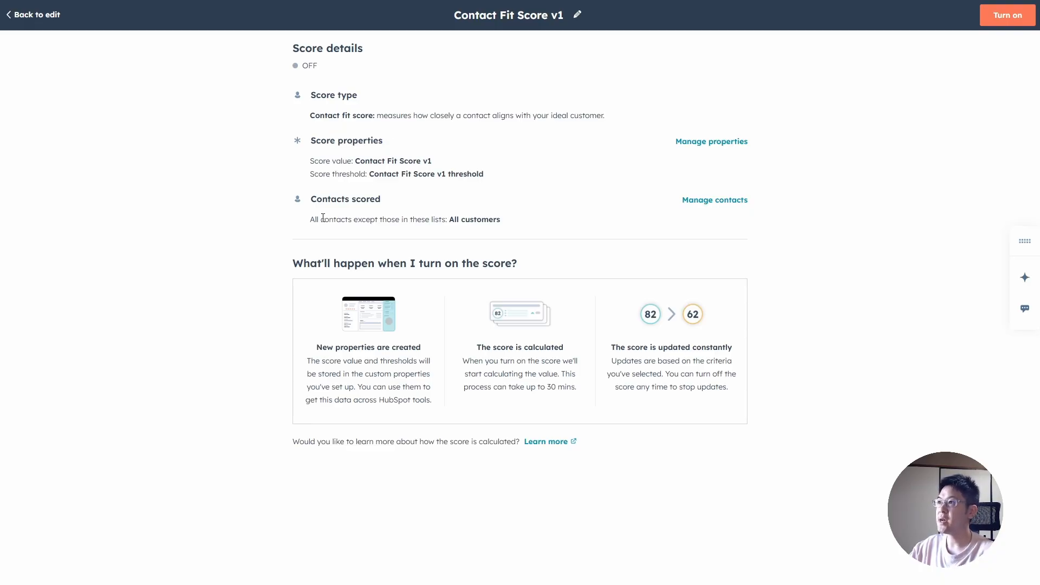
# Turn on Contact Fit Score v1 and dismiss the success dialog to return to the lead scoring list.
pyautogui.click(1001, 21)
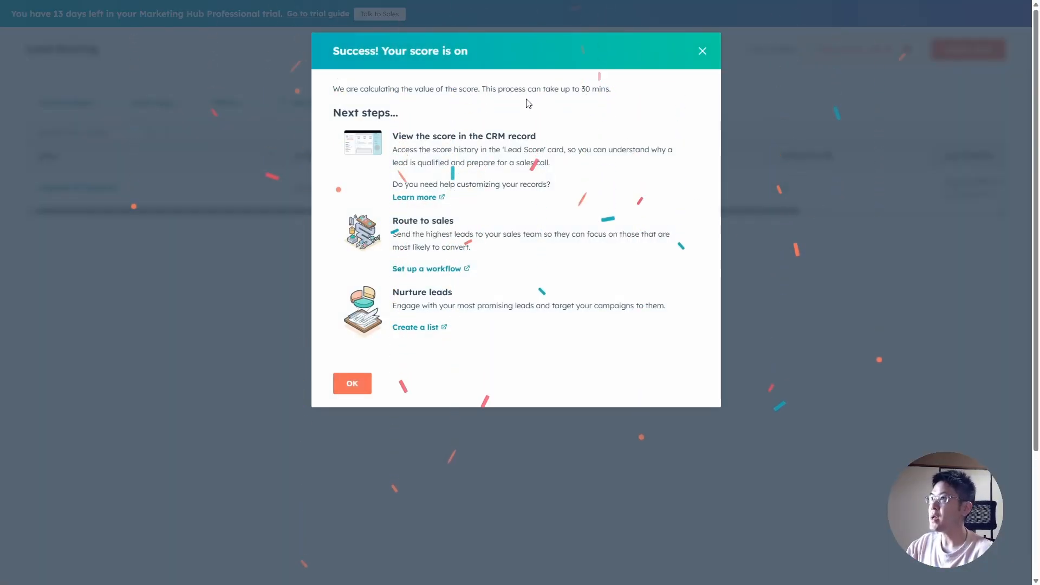
pyautogui.click(701, 52)
pyautogui.click(224, 215)
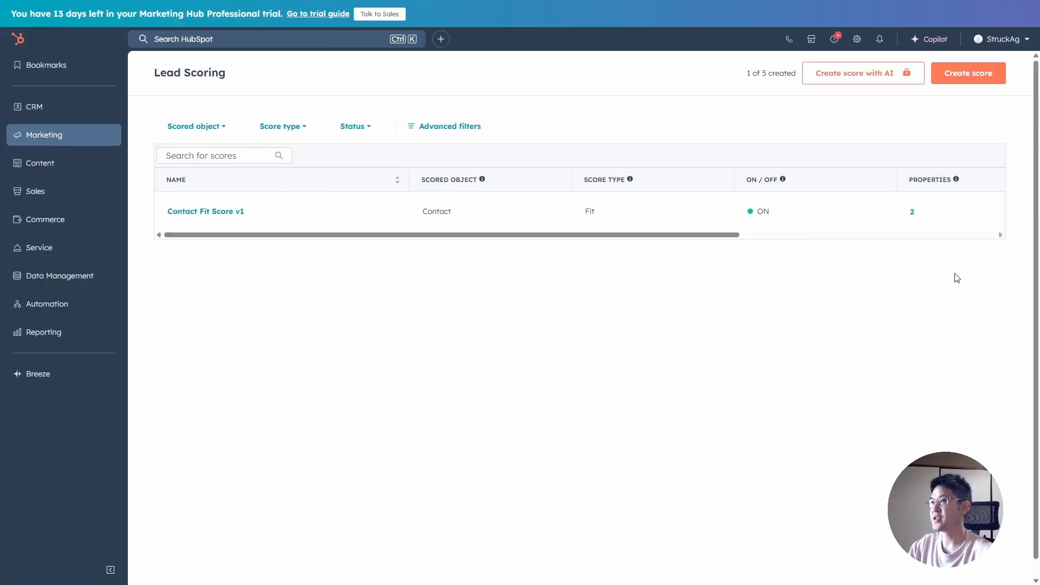
# Create a new Contact engagement score for contacts and add an event group to it.
pyautogui.click(954, 74)
pyautogui.click(292, 307)
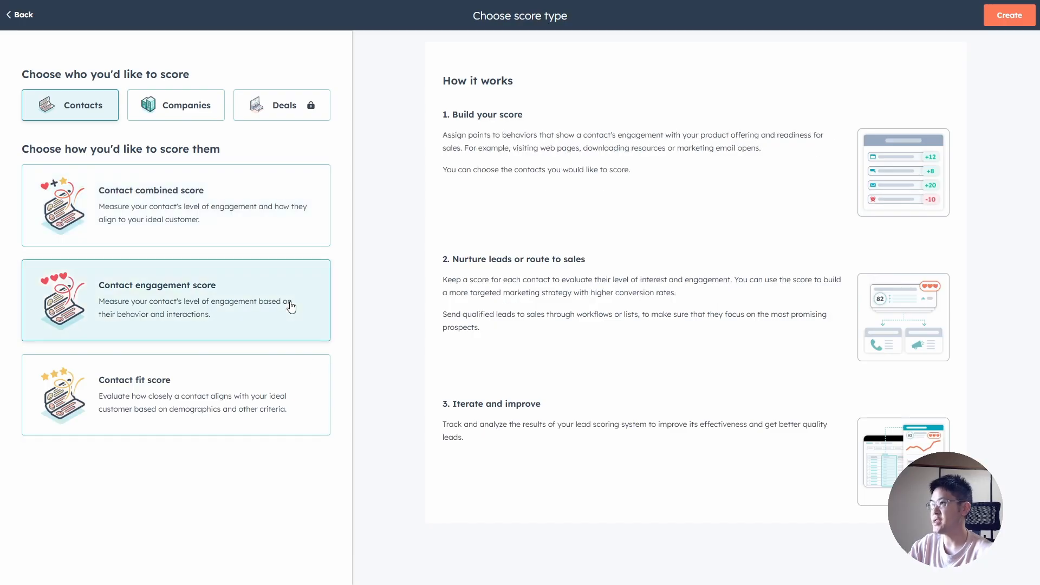
pyautogui.click(1011, 16)
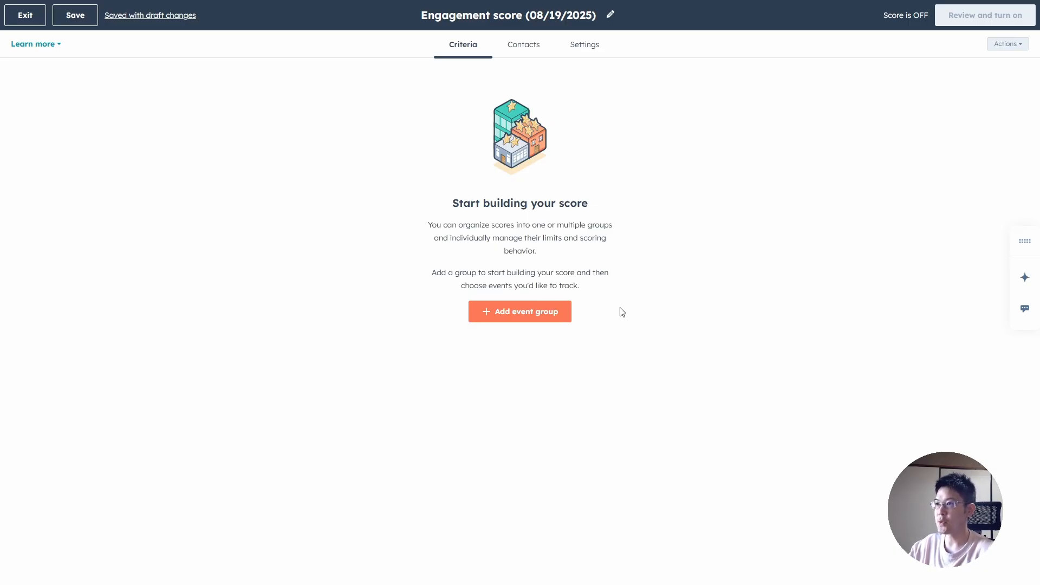
pyautogui.click(536, 319)
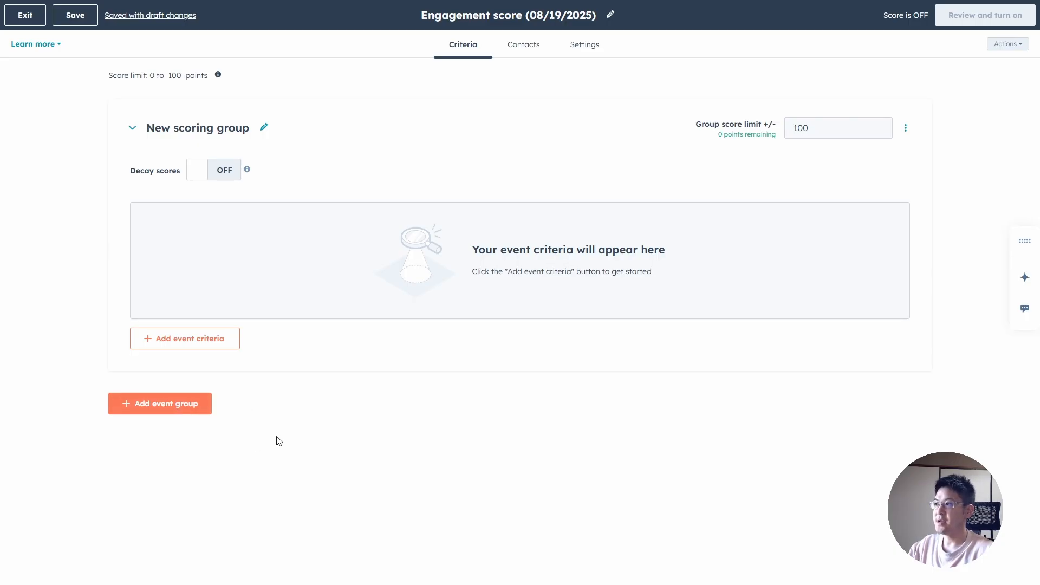
pyautogui.click(157, 404)
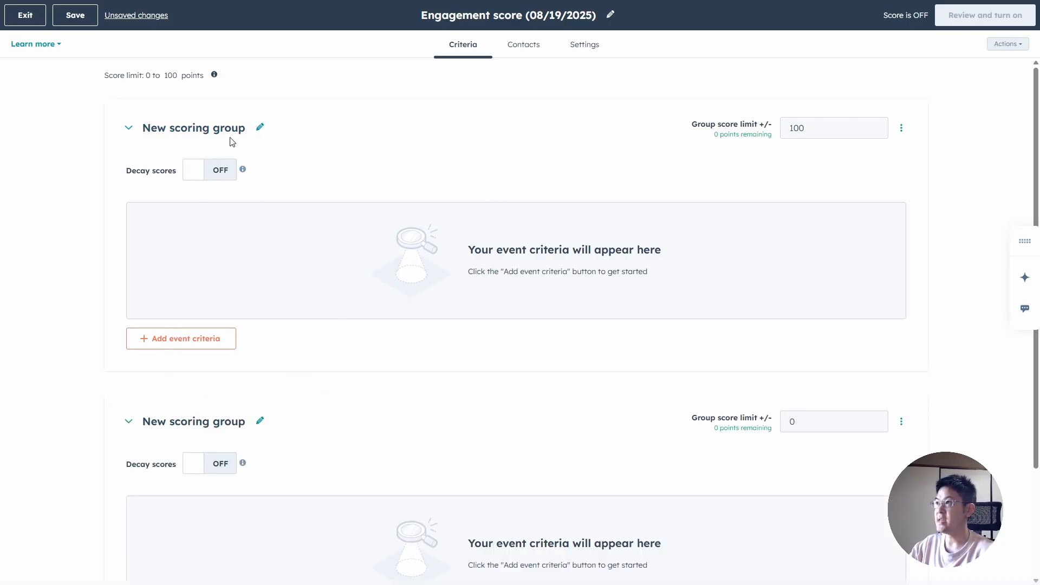
pyautogui.doubleClick(845, 129)
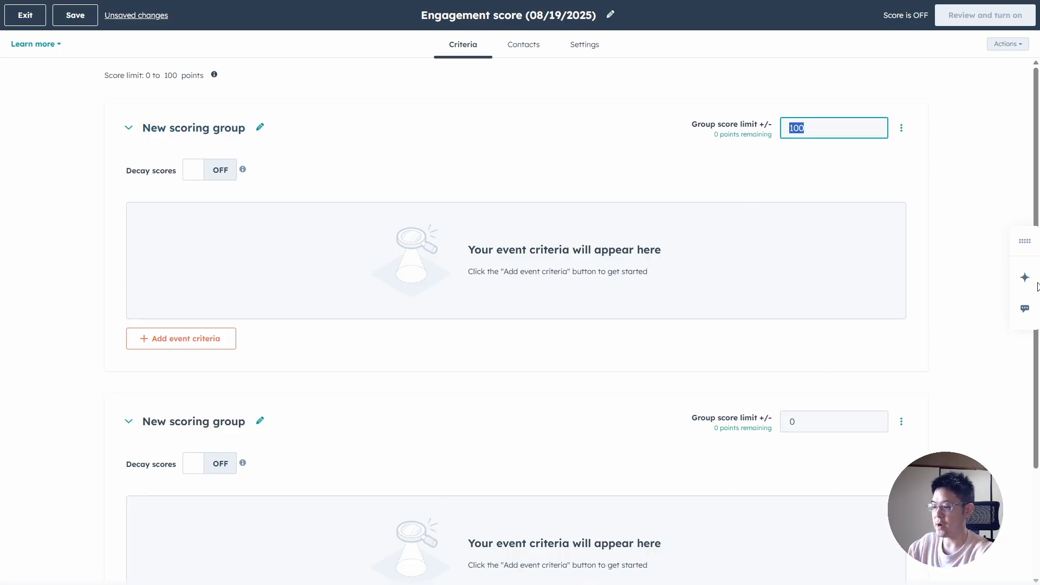
pyautogui.click(216, 336)
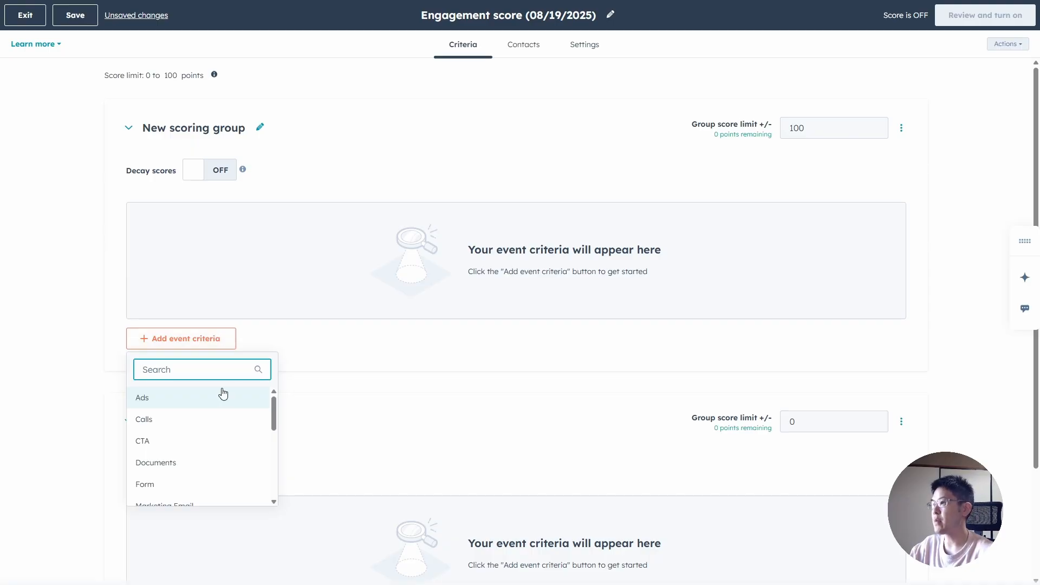
pyautogui.click(435, 362)
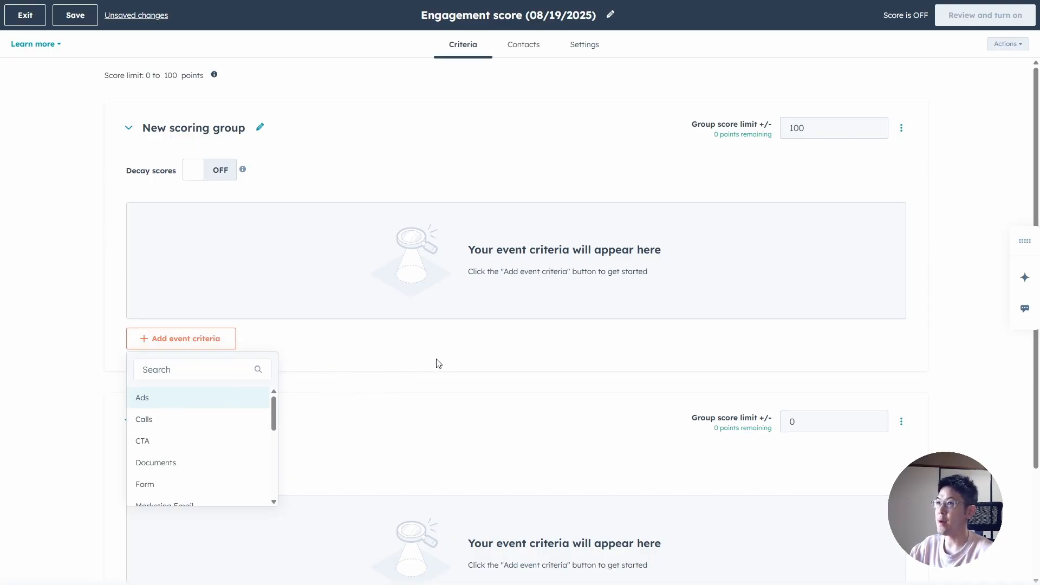
pyautogui.doubleClick(821, 125)
pyautogui.click(974, 358)
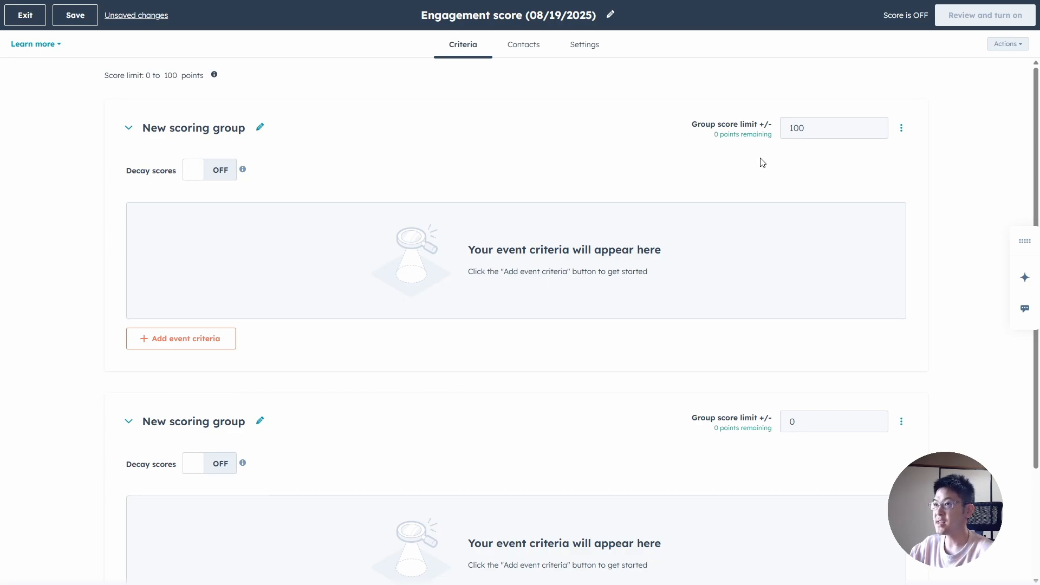
pyautogui.doubleClick(840, 130)
pyautogui.write('50')
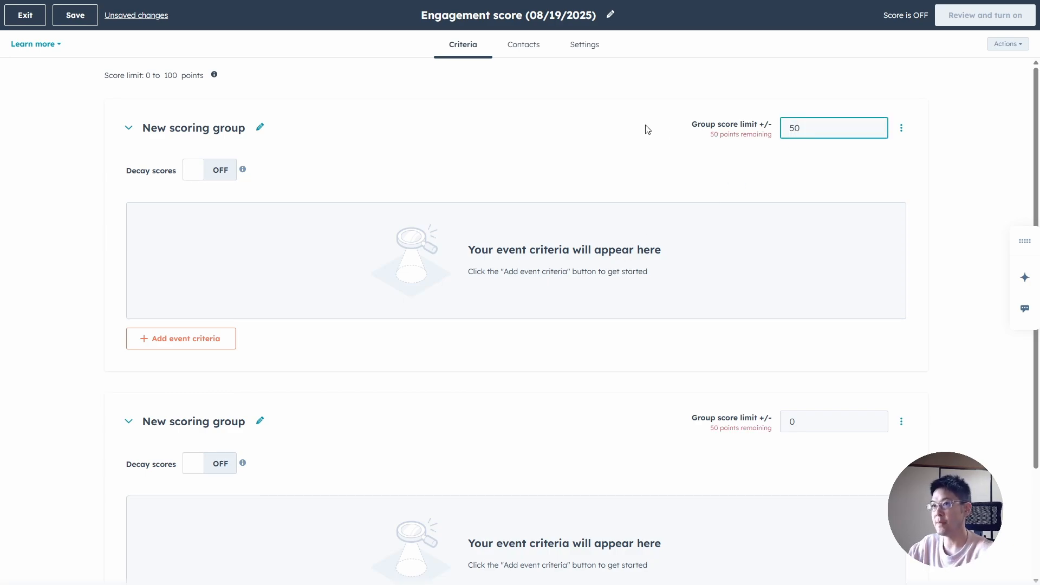
pyautogui.press('BackSpace')
pyautogui.press('BackSpace')
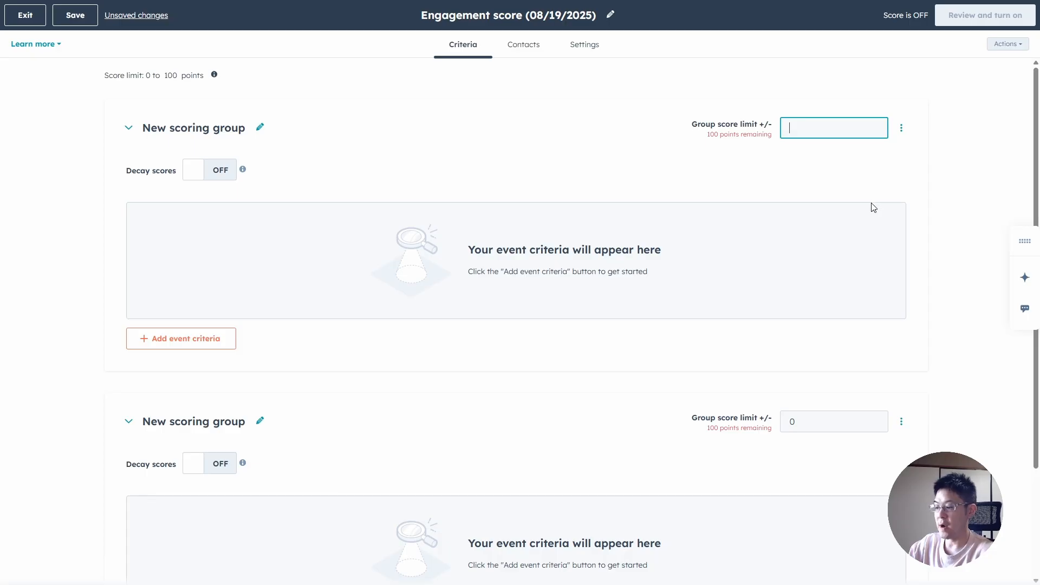
pyautogui.write('100')
pyautogui.click(995, 305)
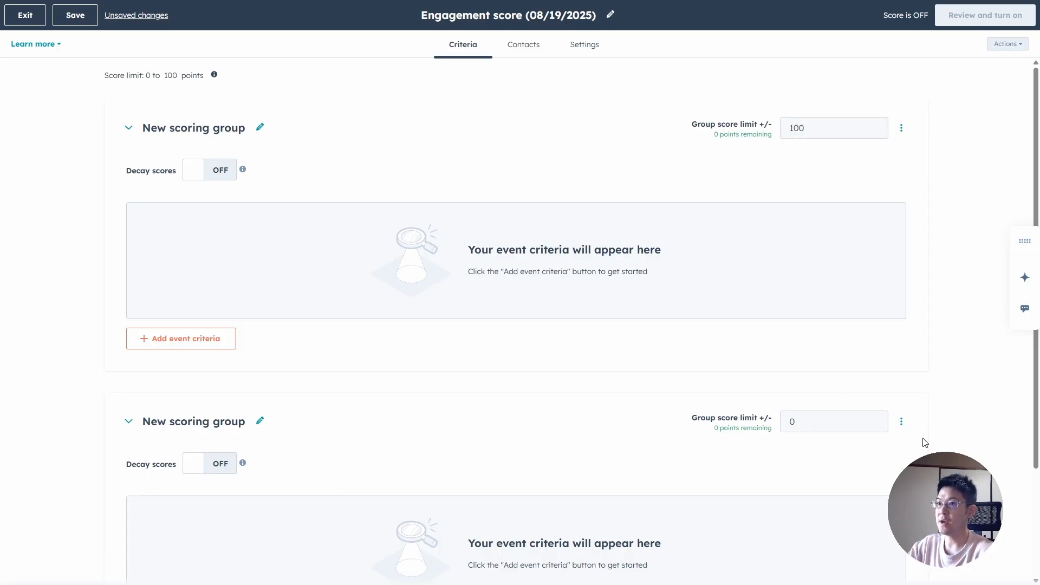
pyautogui.click(901, 421)
pyautogui.click(901, 461)
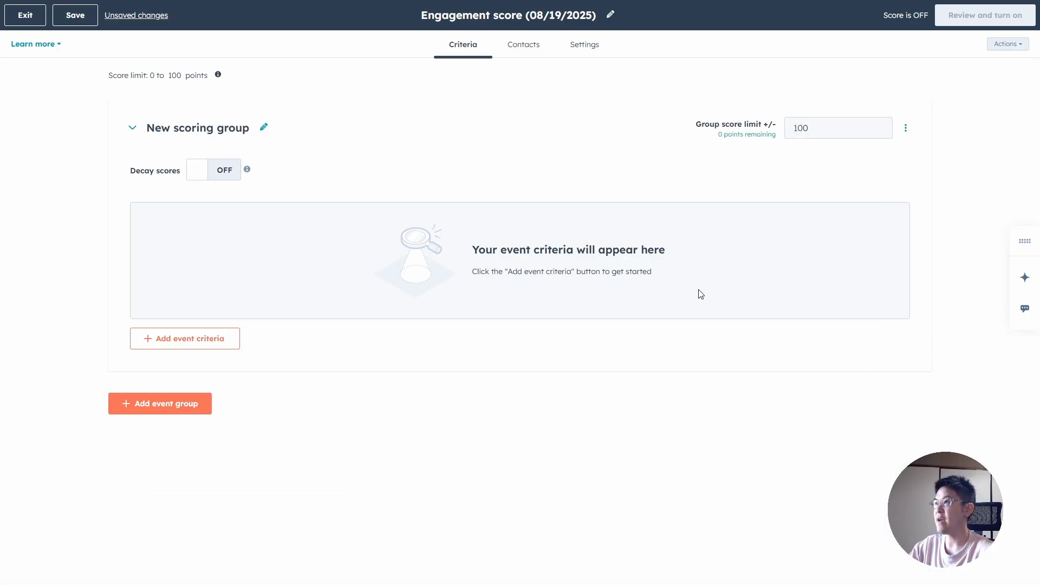
# Add Form event criteria to the new scoring group.
pyautogui.click(199, 340)
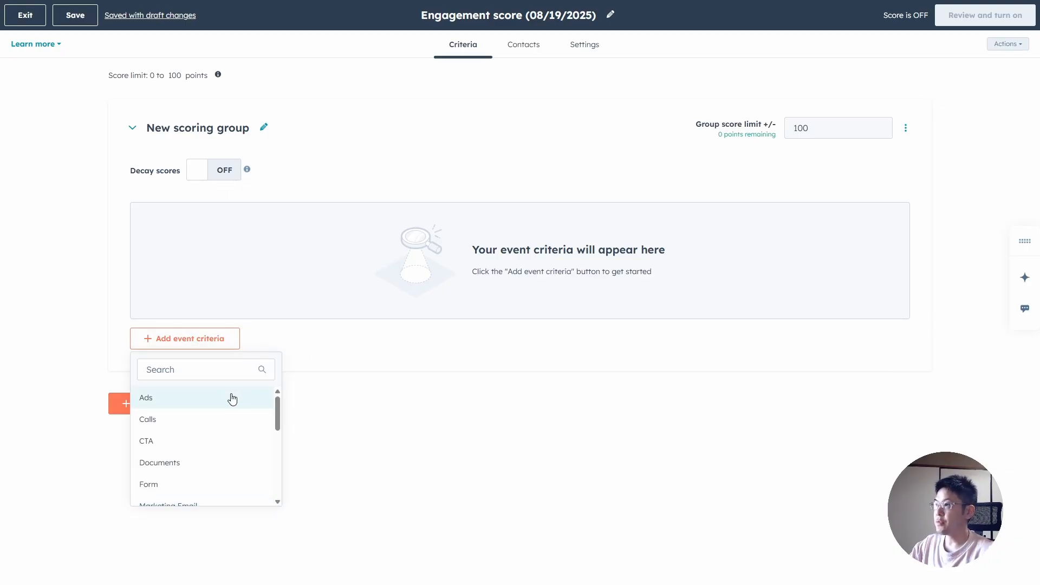
pyautogui.click(190, 369)
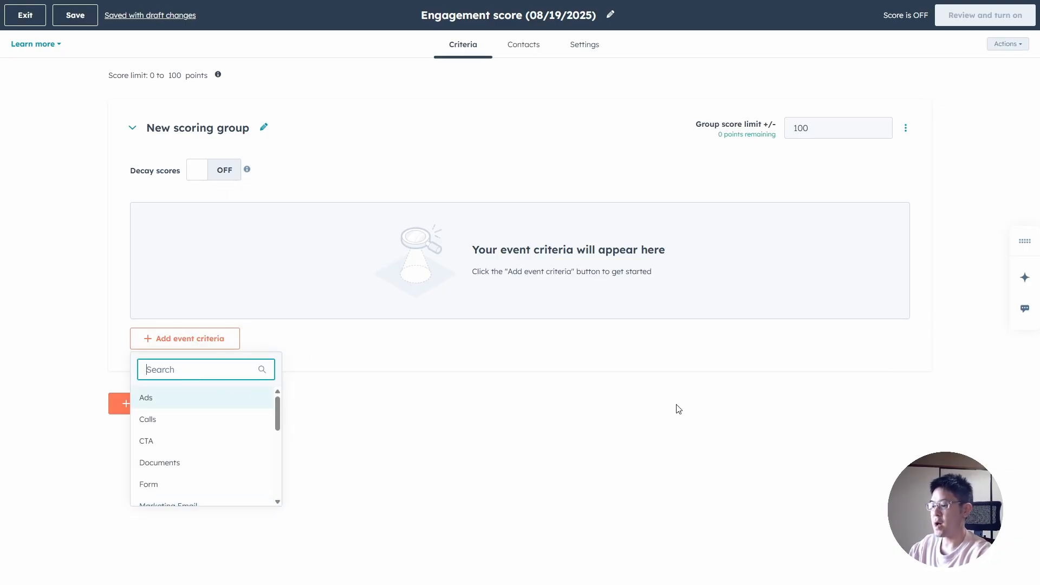
pyautogui.write('form')
pyautogui.press('Return')
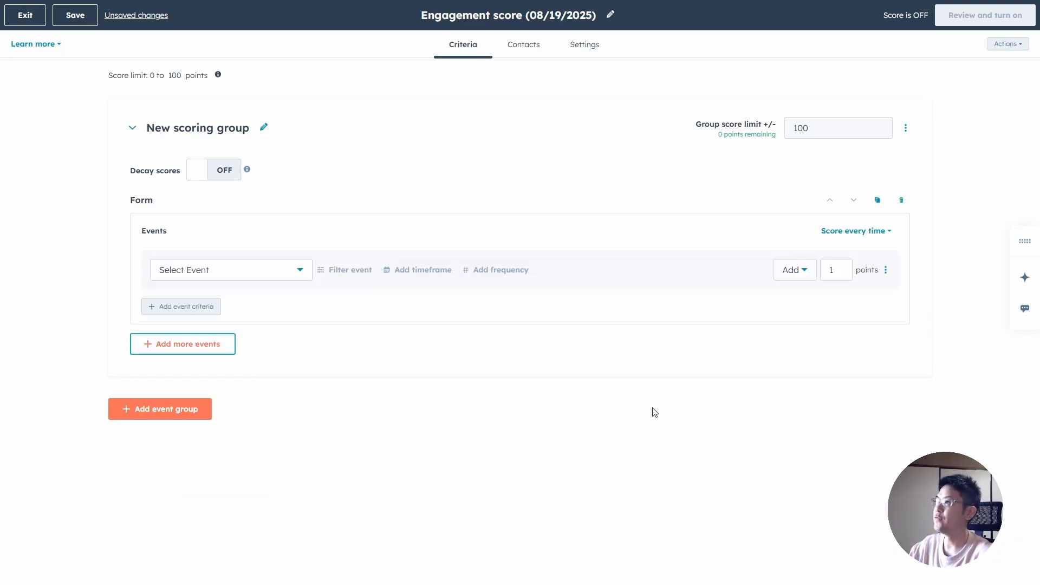
# Choose Form submissions - Main as the form event and have it add 20 points.
pyautogui.click(255, 281)
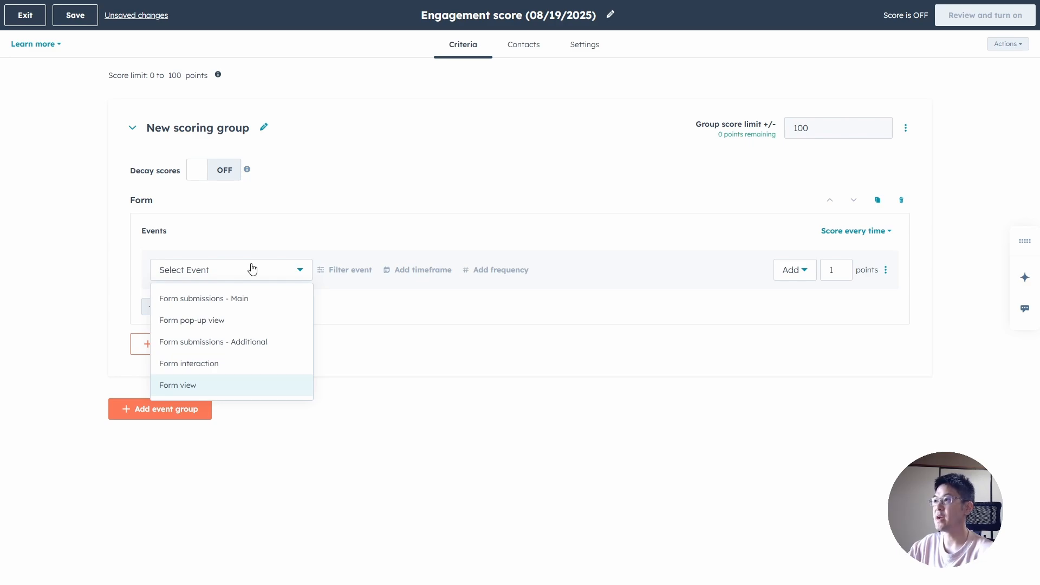
pyautogui.click(253, 304)
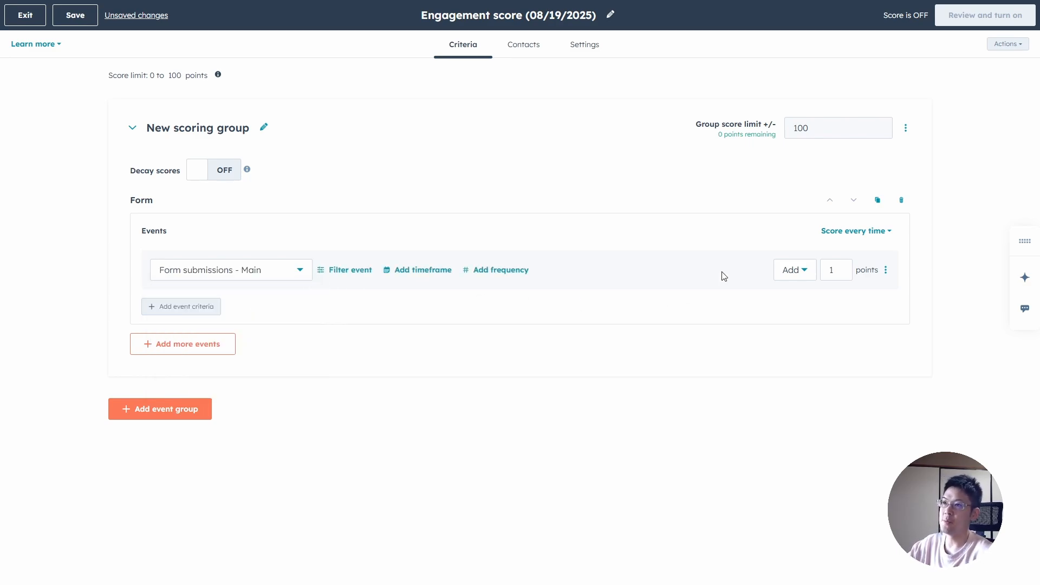
pyautogui.doubleClick(831, 270)
pyautogui.write('2')
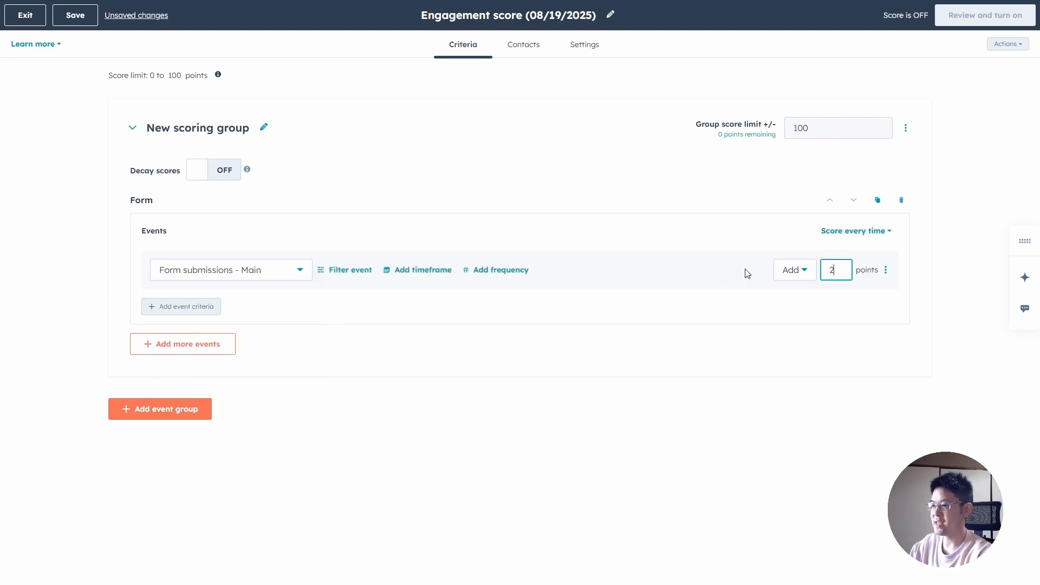
pyautogui.write('0')
pyautogui.click(774, 394)
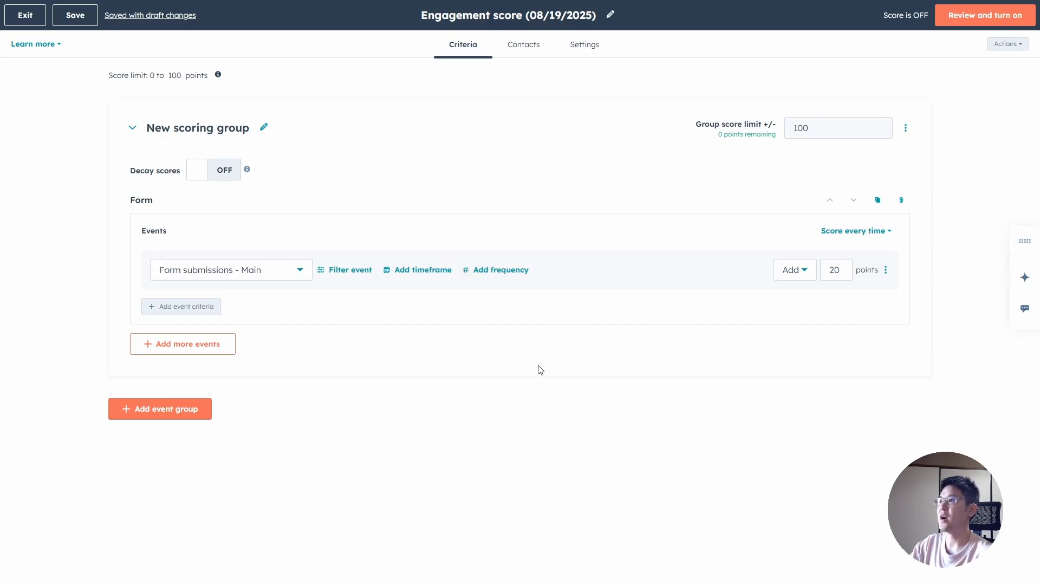
# Switch the form event to Form pop-up view and set it to add 10 points.
pyautogui.click(263, 271)
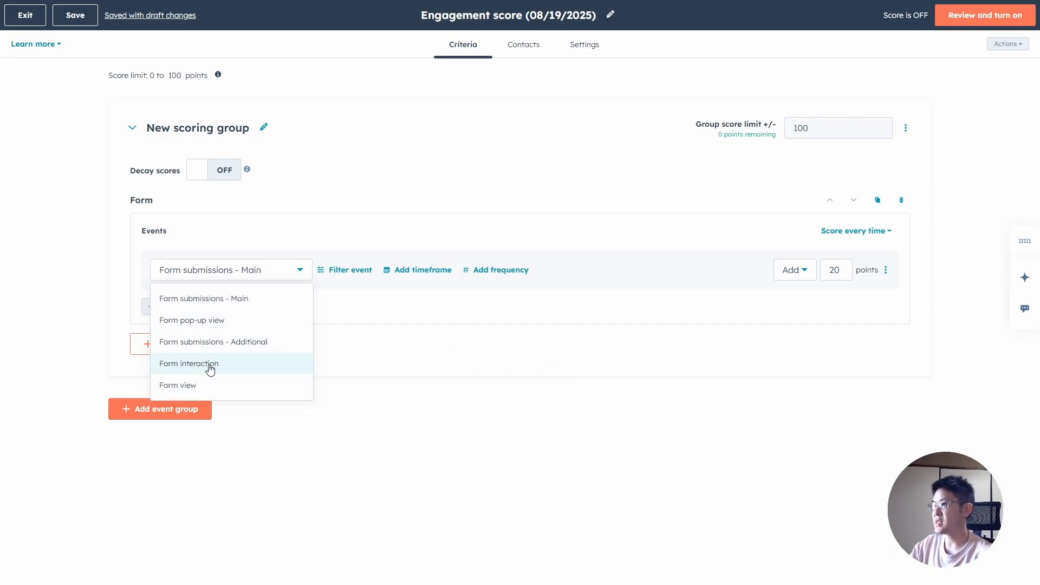
pyautogui.click(218, 323)
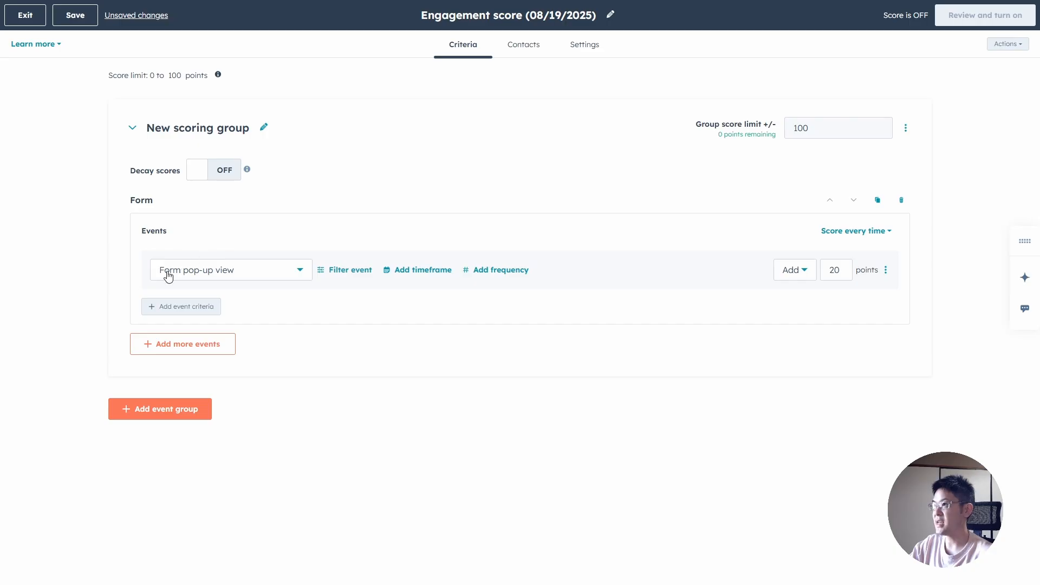
pyautogui.doubleClick(846, 270)
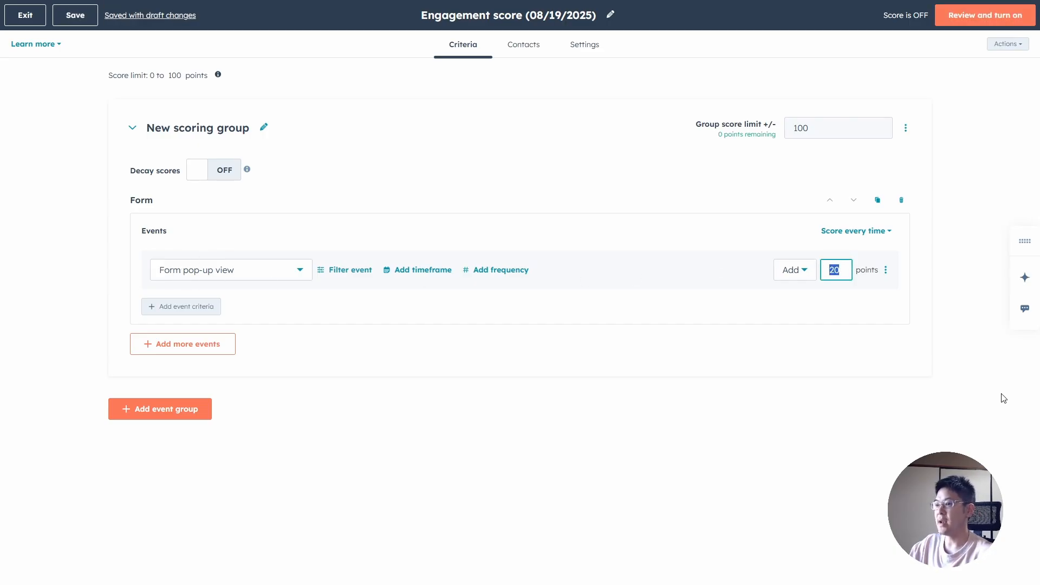
pyautogui.write('10')
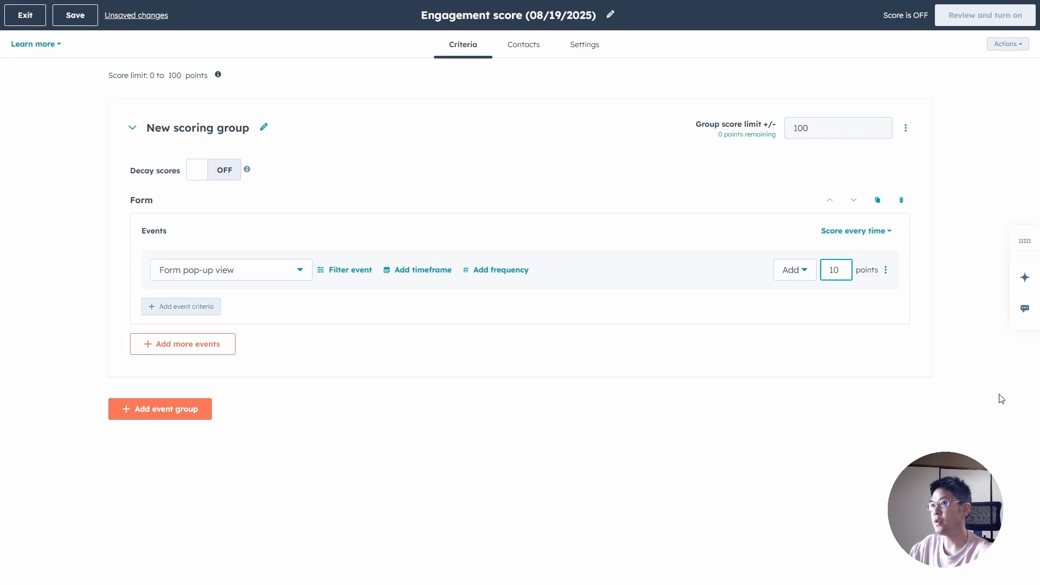
pyautogui.click(886, 269)
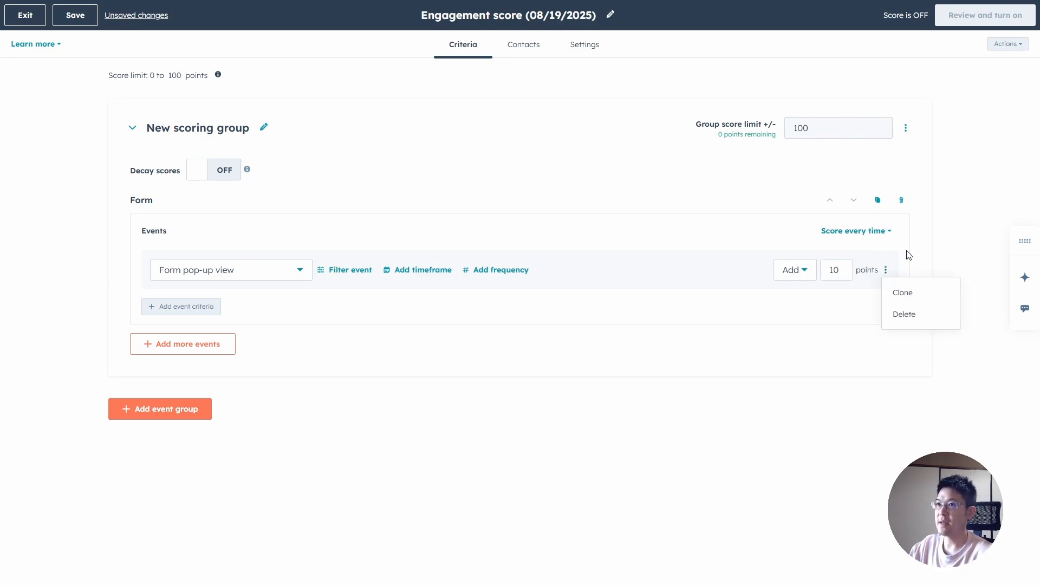
# Limit the total score from the Form events to 30 points.
pyautogui.click(873, 232)
pyautogui.click(866, 293)
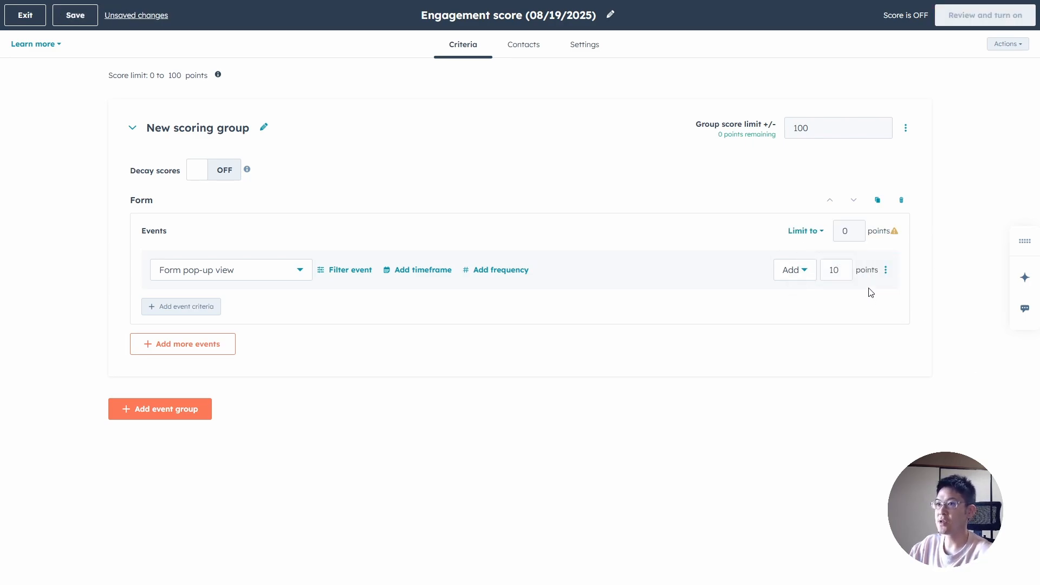
pyautogui.doubleClick(857, 231)
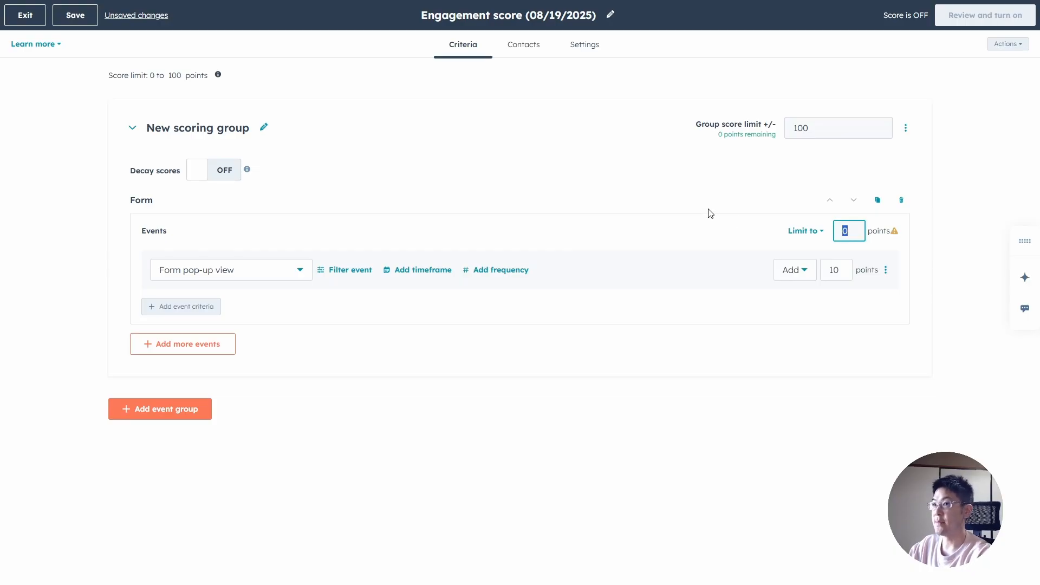
pyautogui.write('30')
pyautogui.click(848, 295)
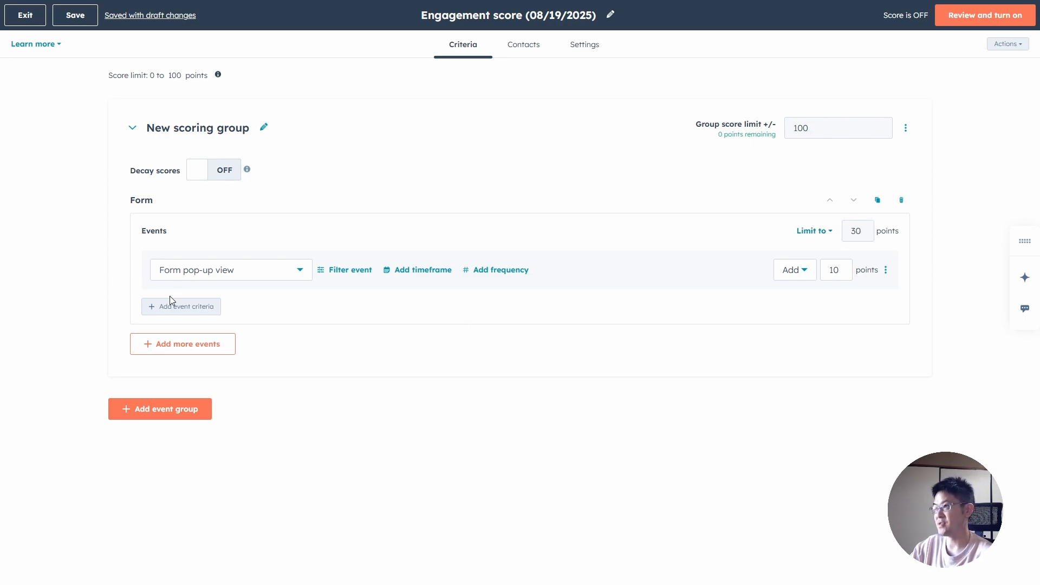
# Add Marketing Email as a further event type in the same scoring group.
pyautogui.click(198, 355)
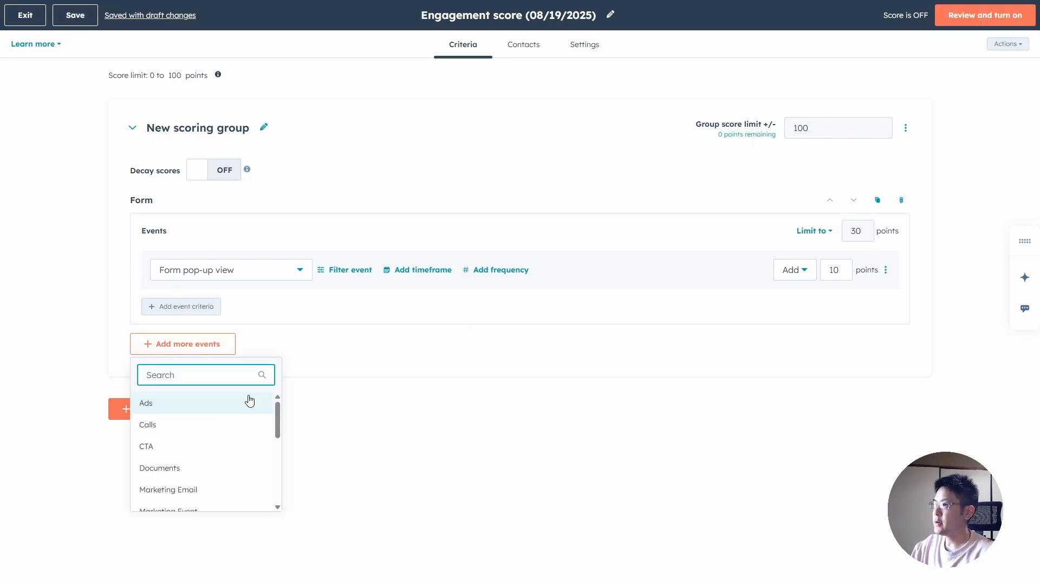
pyautogui.write('email')
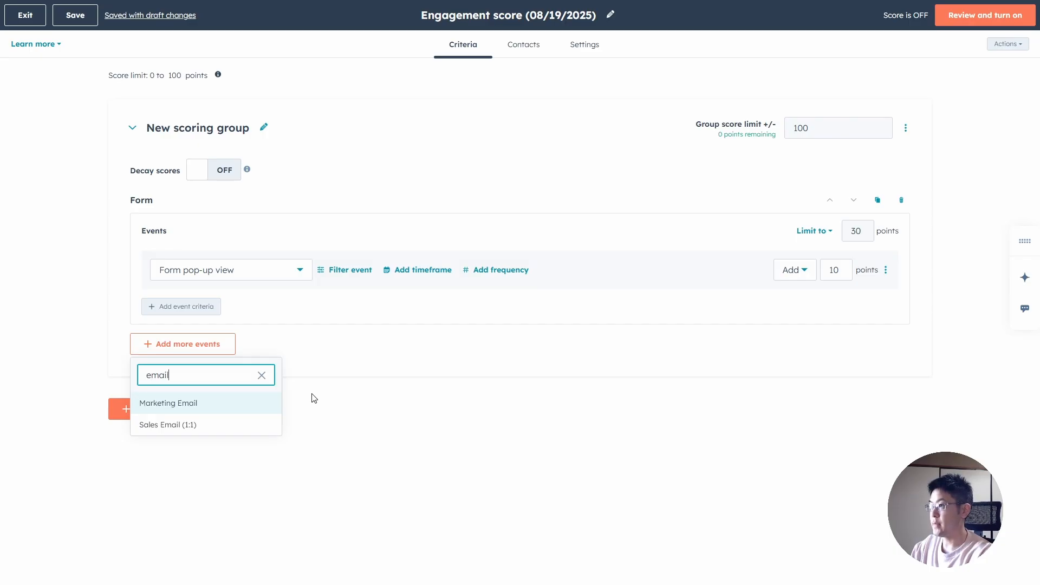
pyautogui.press('Return')
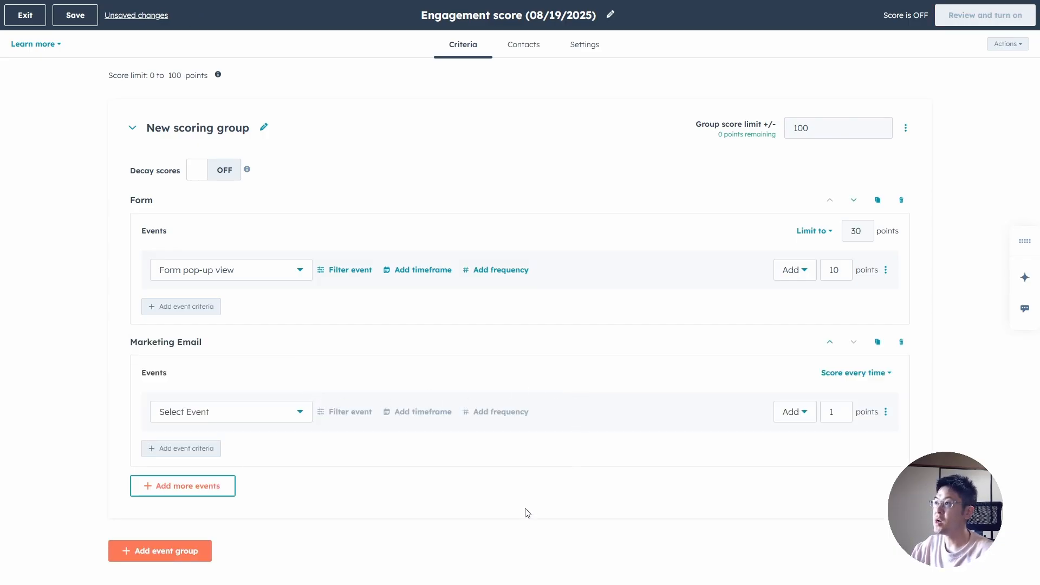
# Choose Opened email as the Marketing Email event and set it to add 5 points.
pyautogui.click(252, 416)
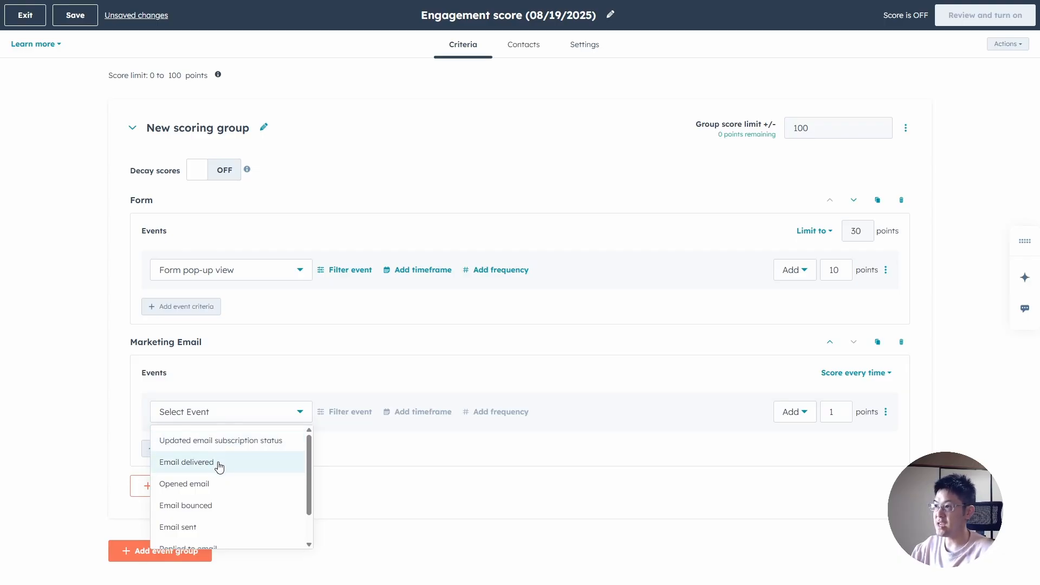
pyautogui.scroll(-1, 243, 473)
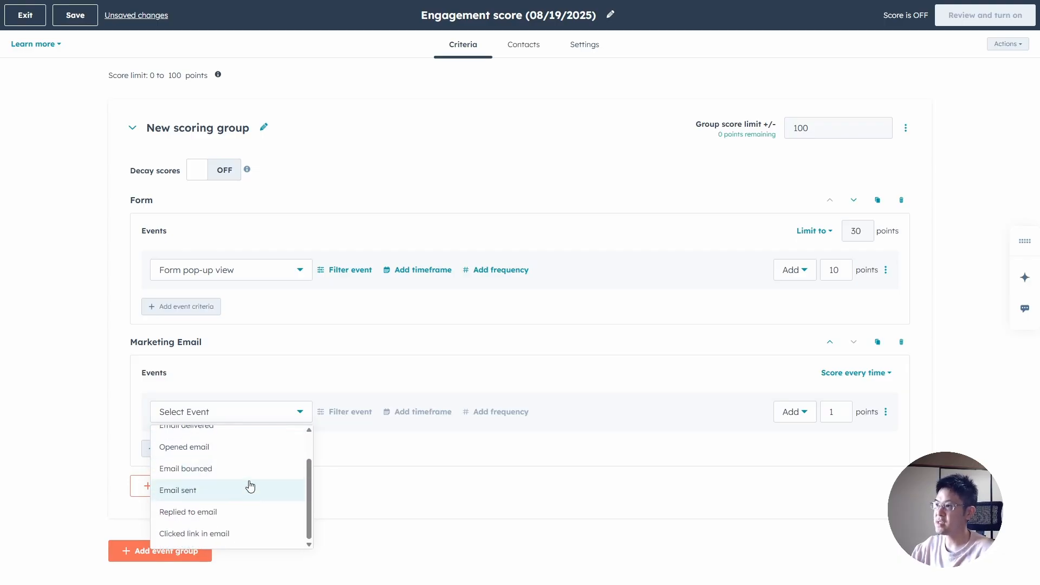
pyautogui.scroll(2, 248, 493)
pyautogui.click(226, 485)
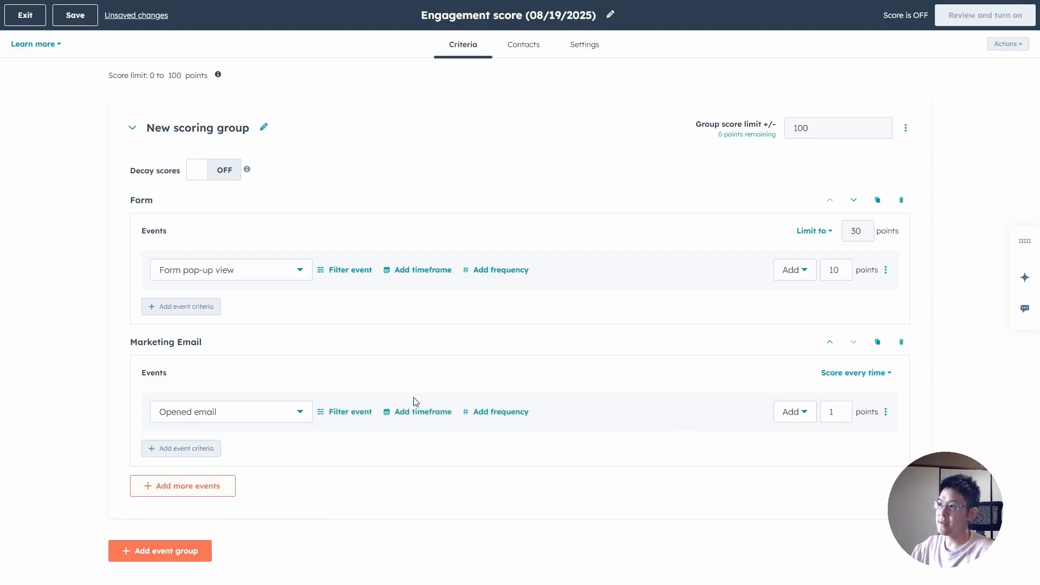
pyautogui.click(828, 418)
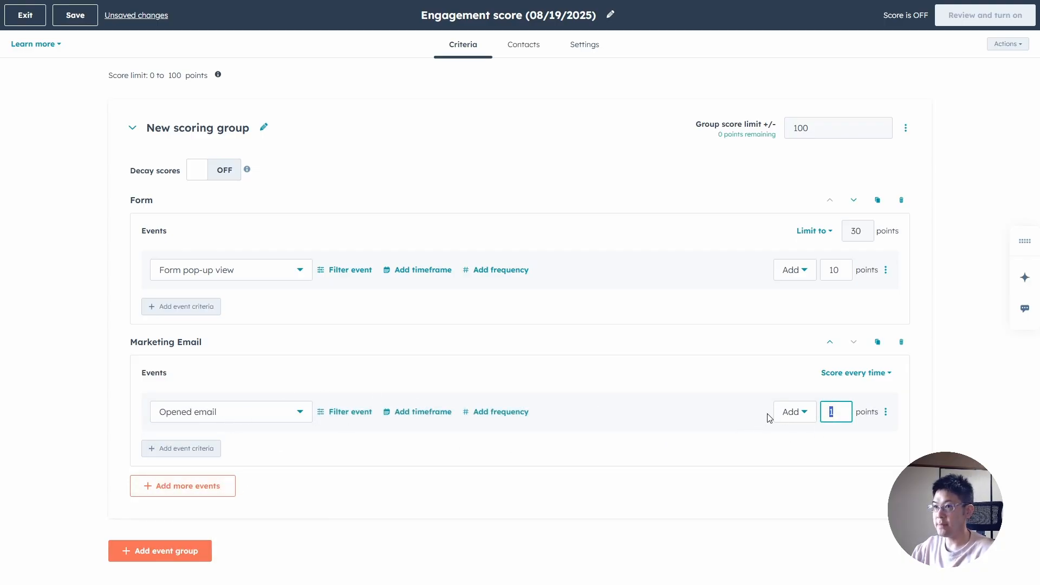
pyautogui.write('5')
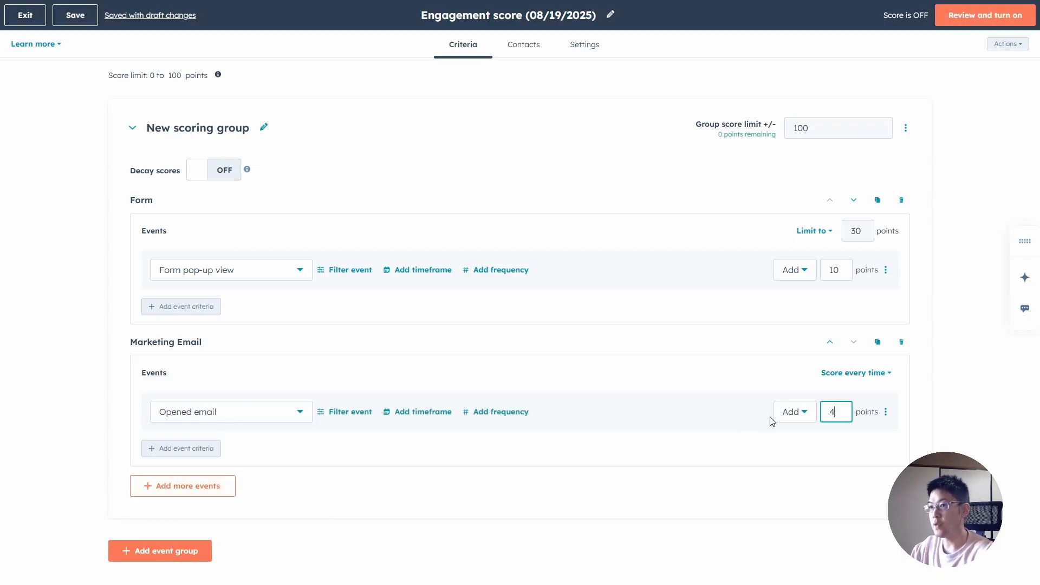
# Limit the total score from the Marketing Email events to 20 points.
pyautogui.click(855, 373)
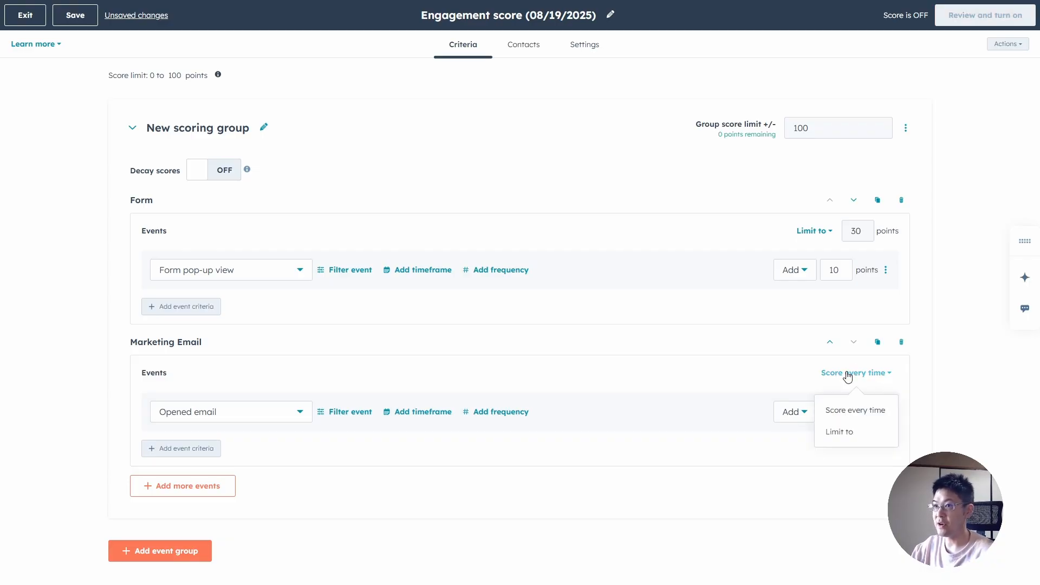
pyautogui.click(852, 431)
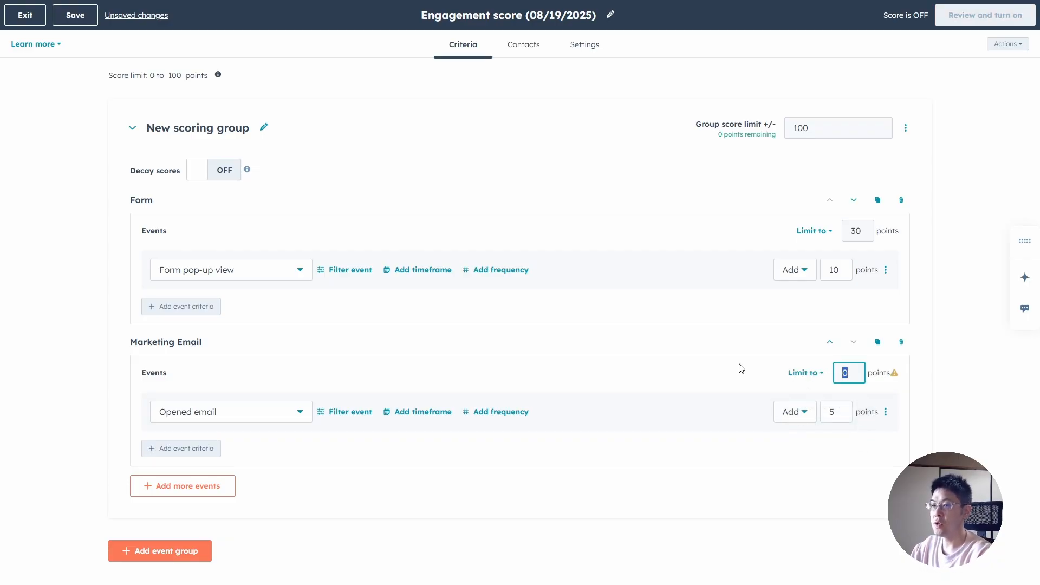
pyautogui.write('20')
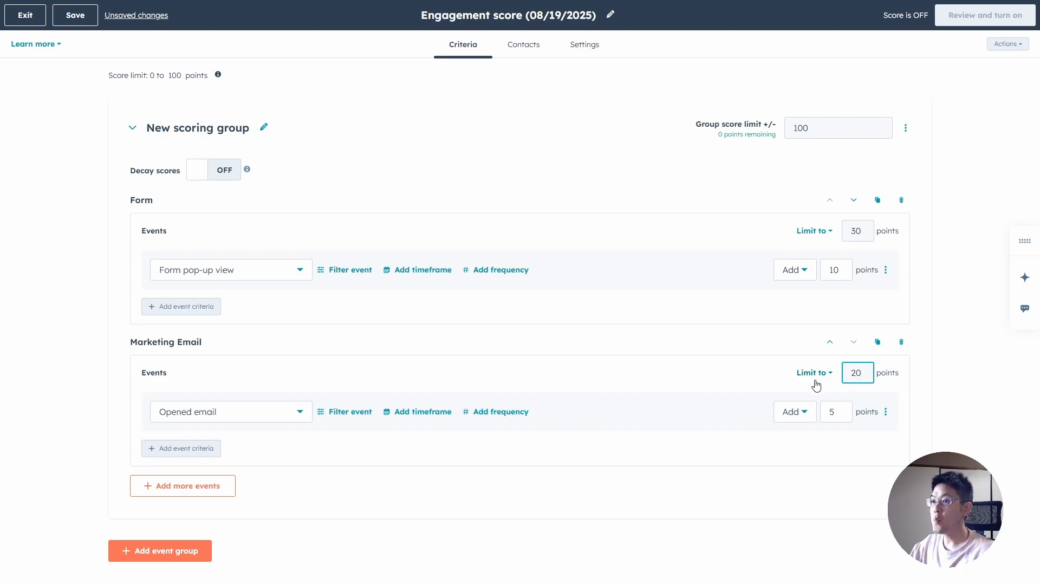
pyautogui.doubleClick(866, 377)
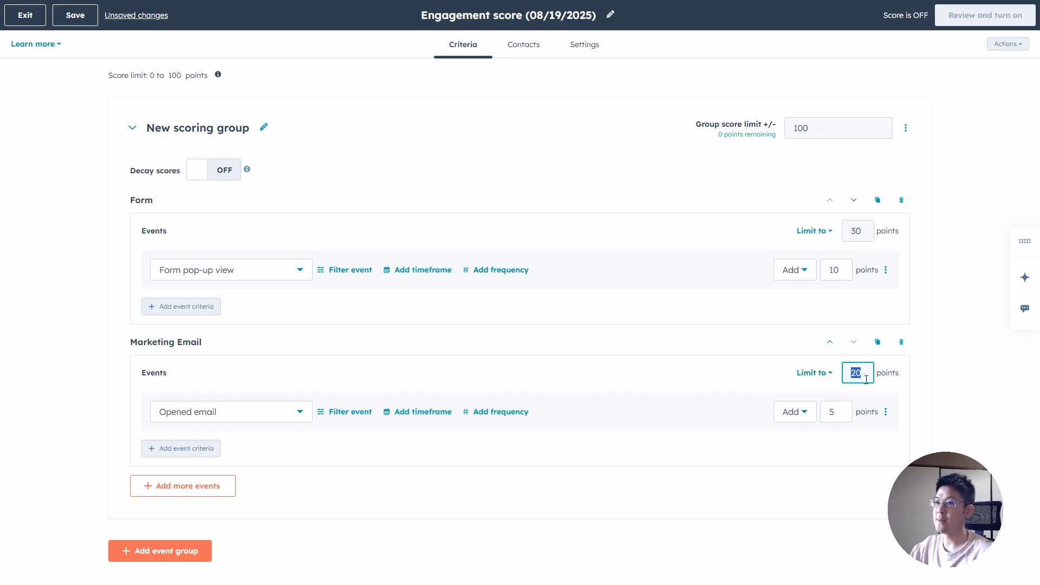
pyautogui.click(948, 390)
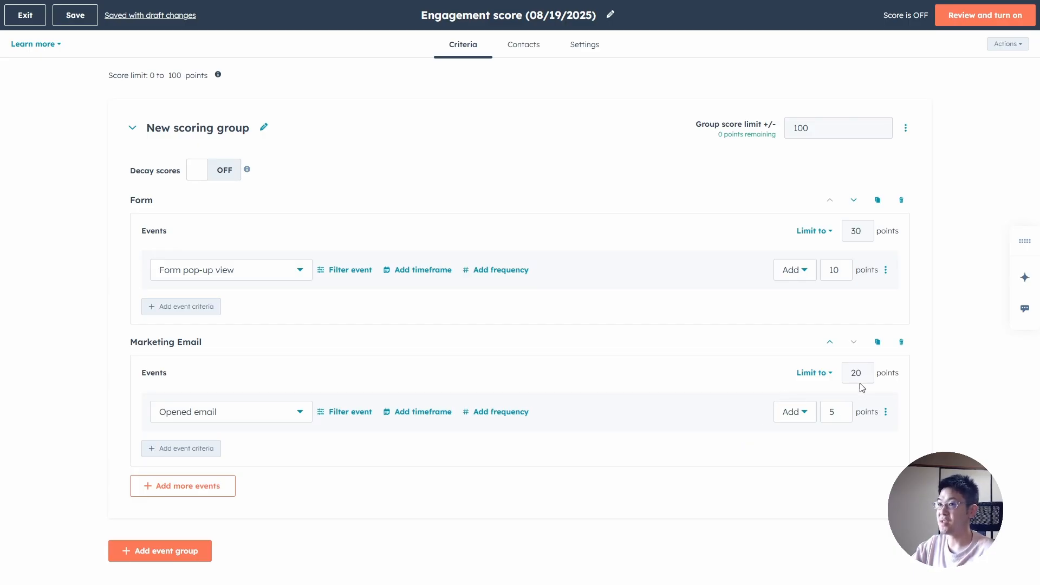
# Add a second Marketing Email criterion for the Replied to email event and set it to add 20 points.
pyautogui.click(217, 458)
pyautogui.scroll(-1, 664, 460)
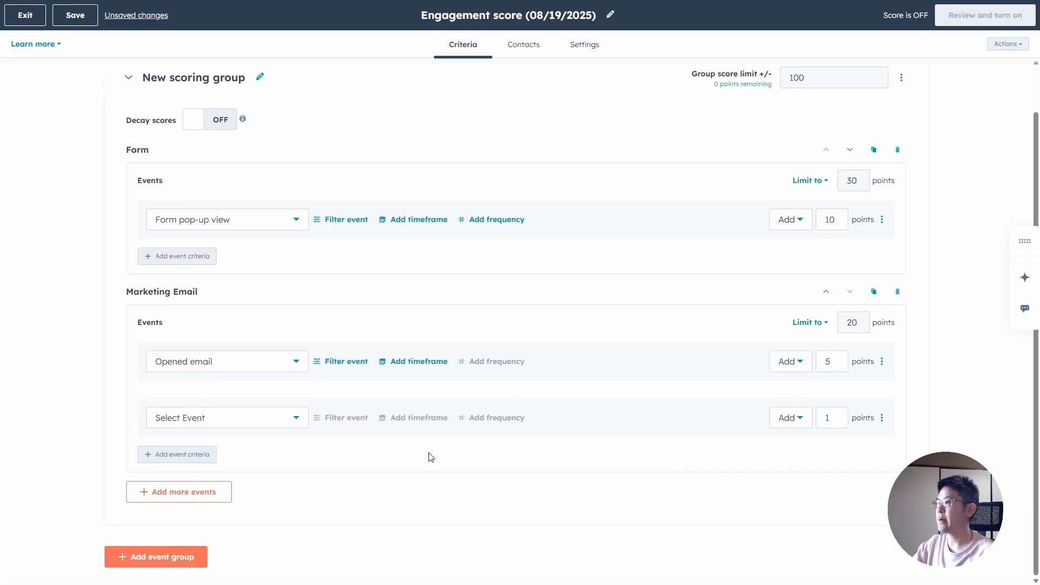
pyautogui.click(270, 427)
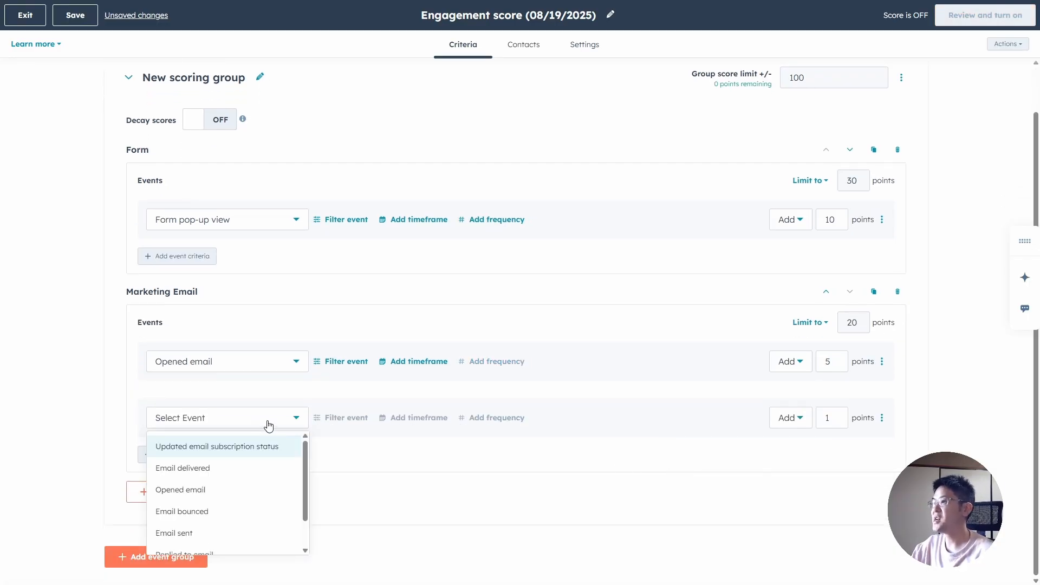
pyautogui.moveTo(135, 322); pyautogui.dragTo(562, 413)
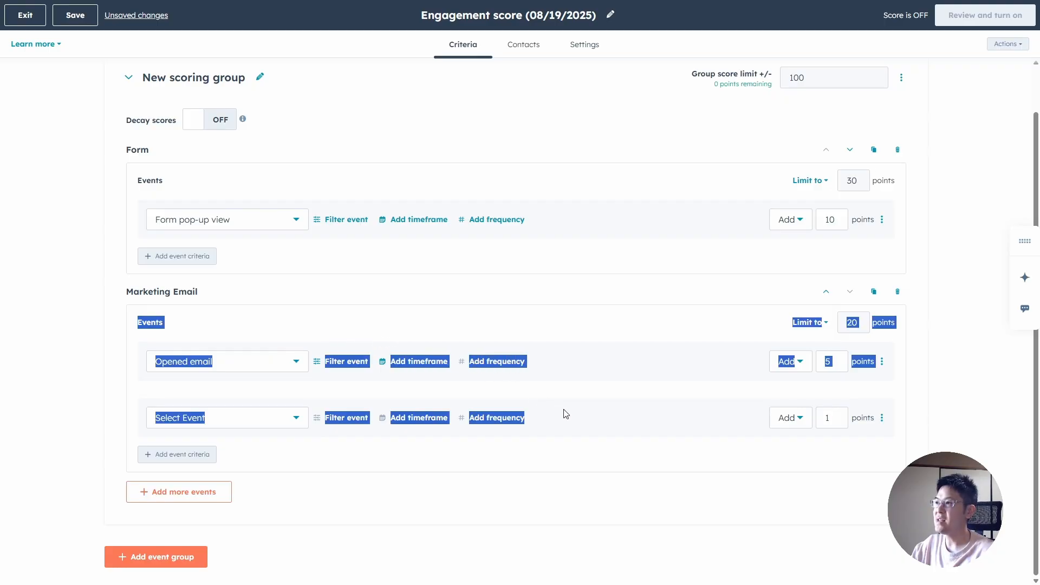
pyautogui.click(638, 448)
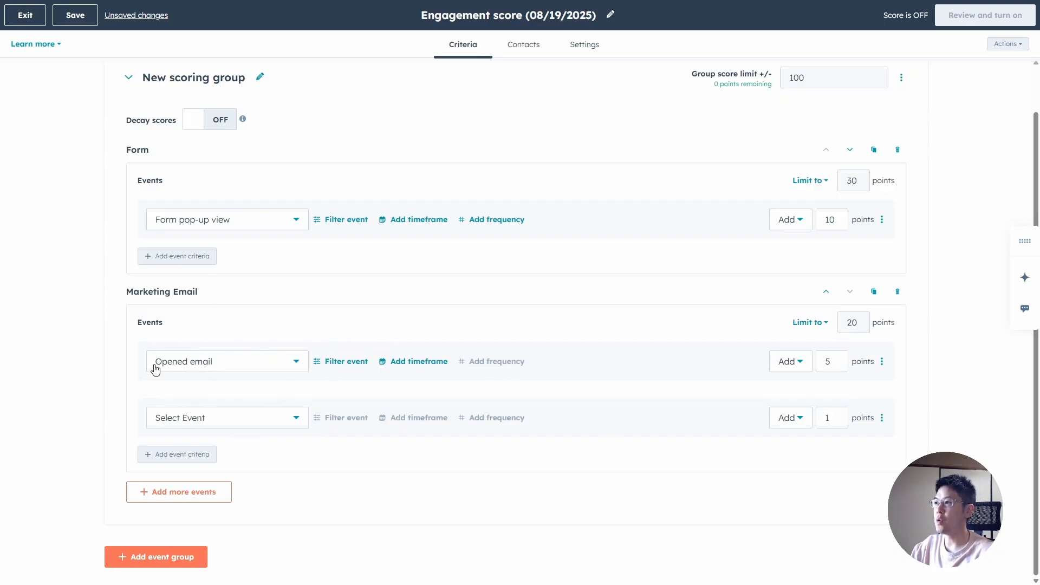
pyautogui.click(252, 425)
pyautogui.scroll(-1, 232, 505)
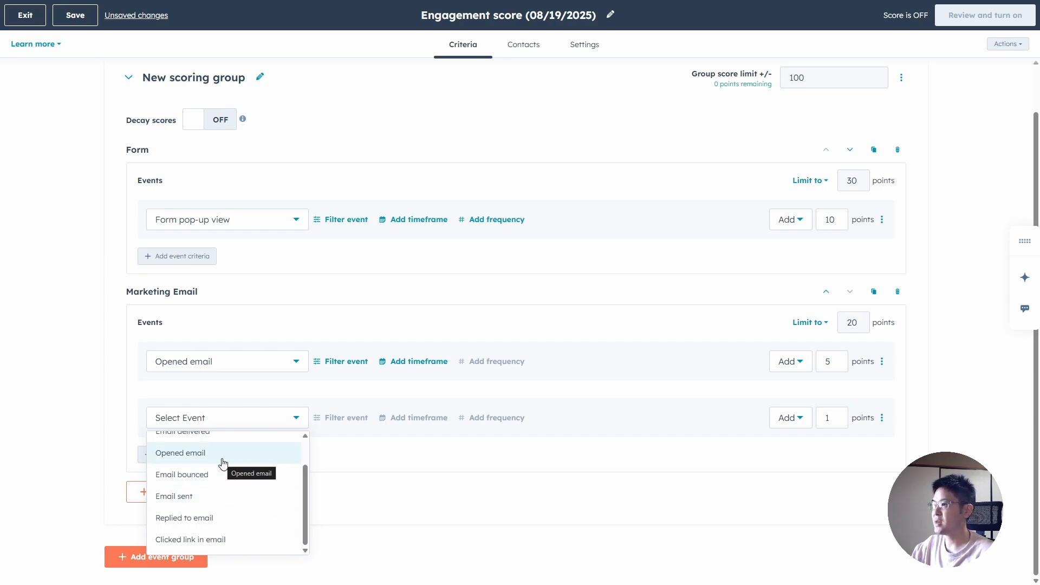
pyautogui.click(219, 521)
pyautogui.click(825, 416)
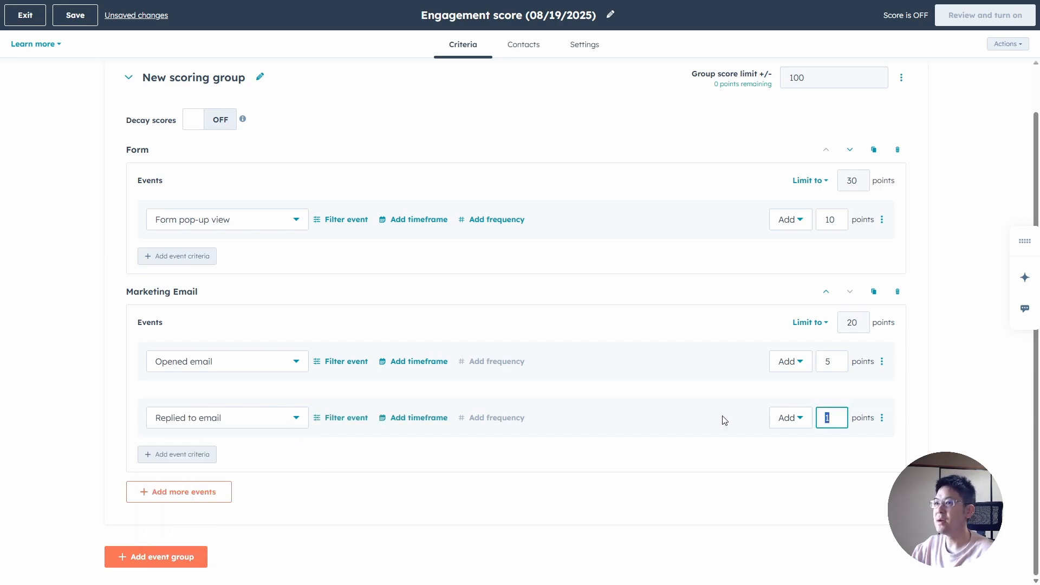
pyautogui.write('20')
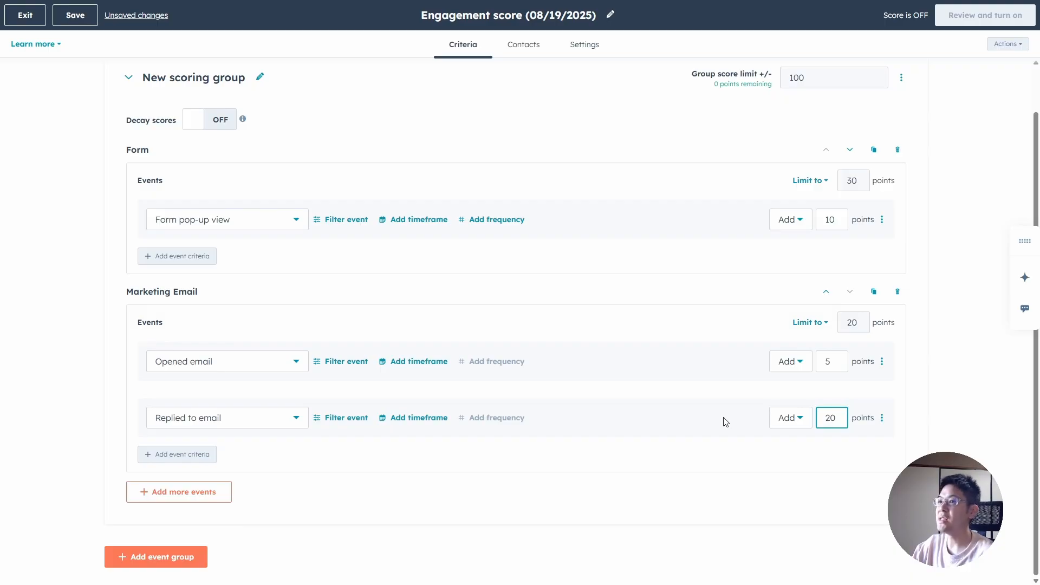
pyautogui.click(726, 422)
pyautogui.doubleClick(858, 420)
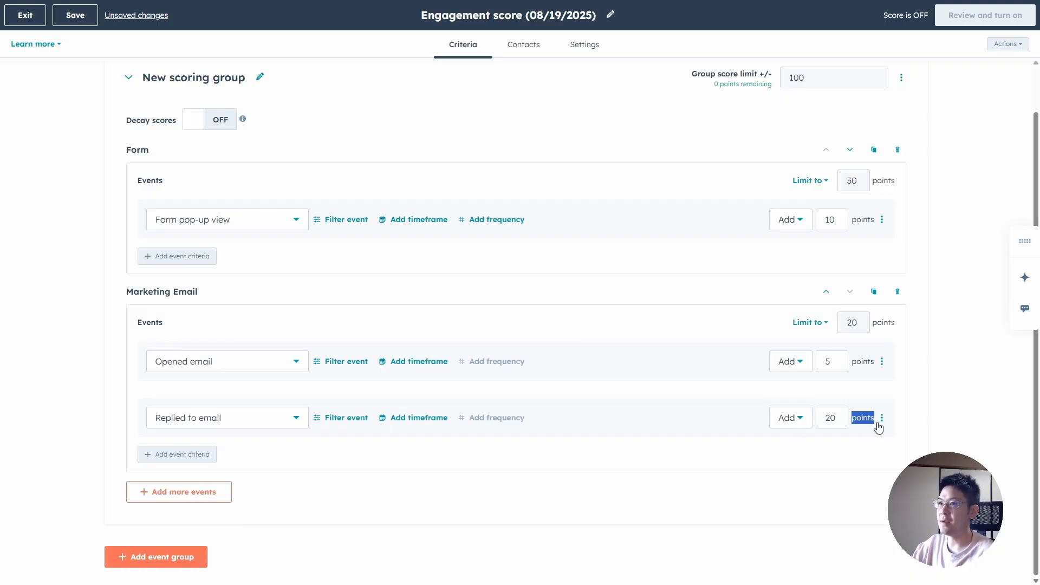
pyautogui.doubleClick(860, 326)
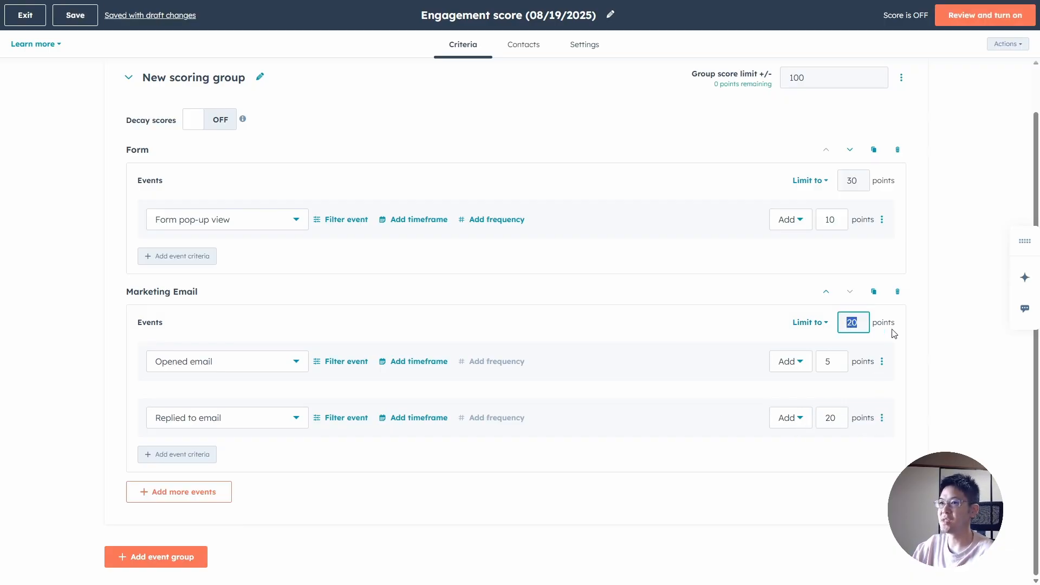
pyautogui.click(940, 343)
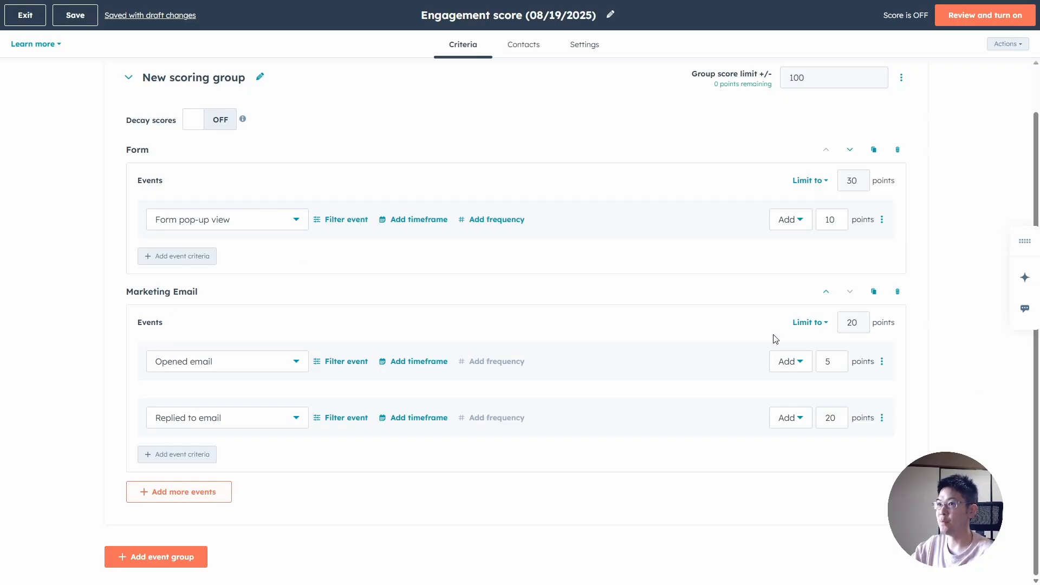
pyautogui.click(199, 494)
pyautogui.write('marketing')
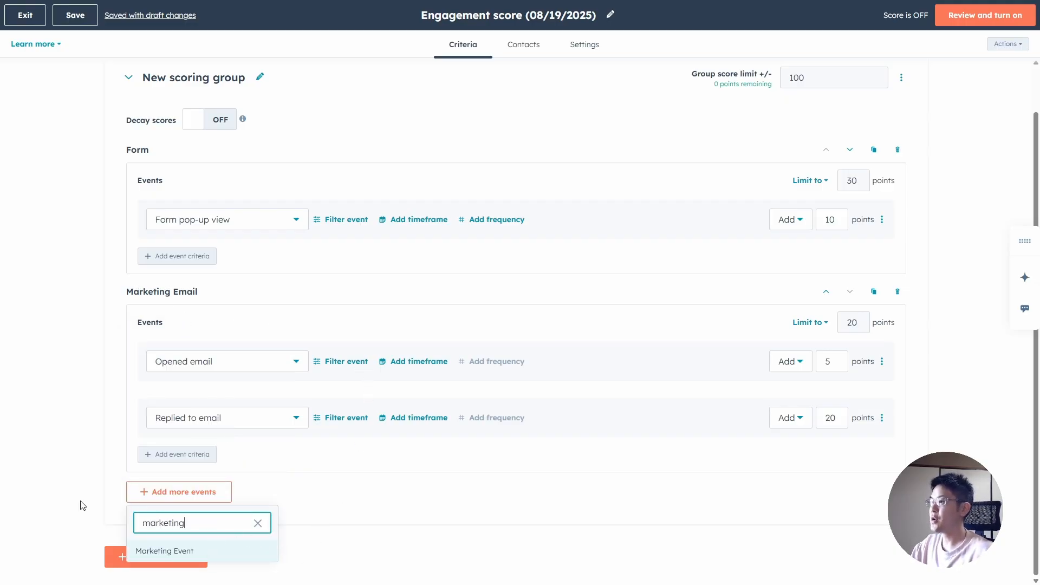
pyautogui.click(402, 519)
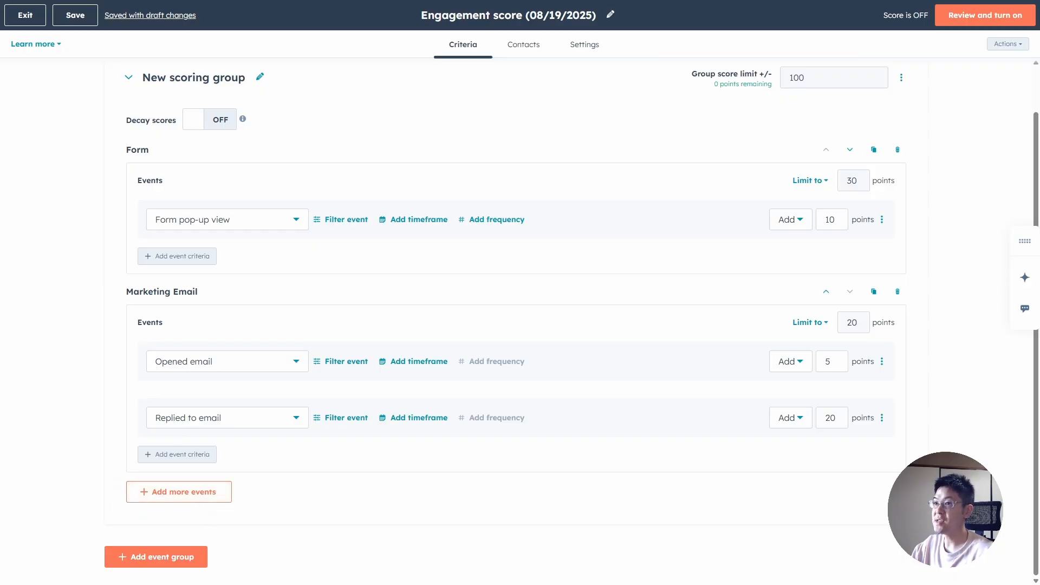
pyautogui.moveTo(873, 325); pyautogui.dragTo(848, 324)
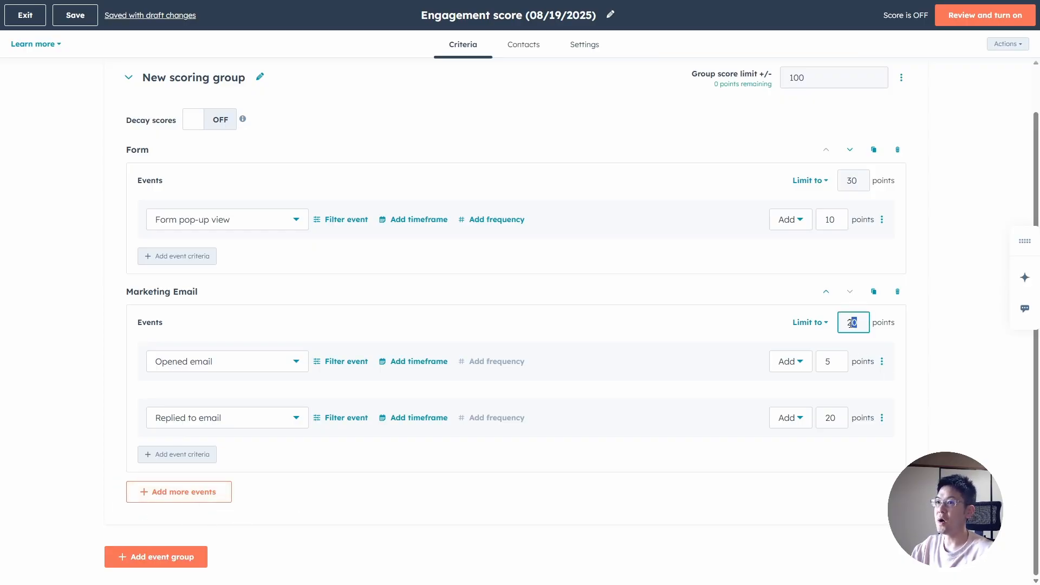
pyautogui.click(953, 351)
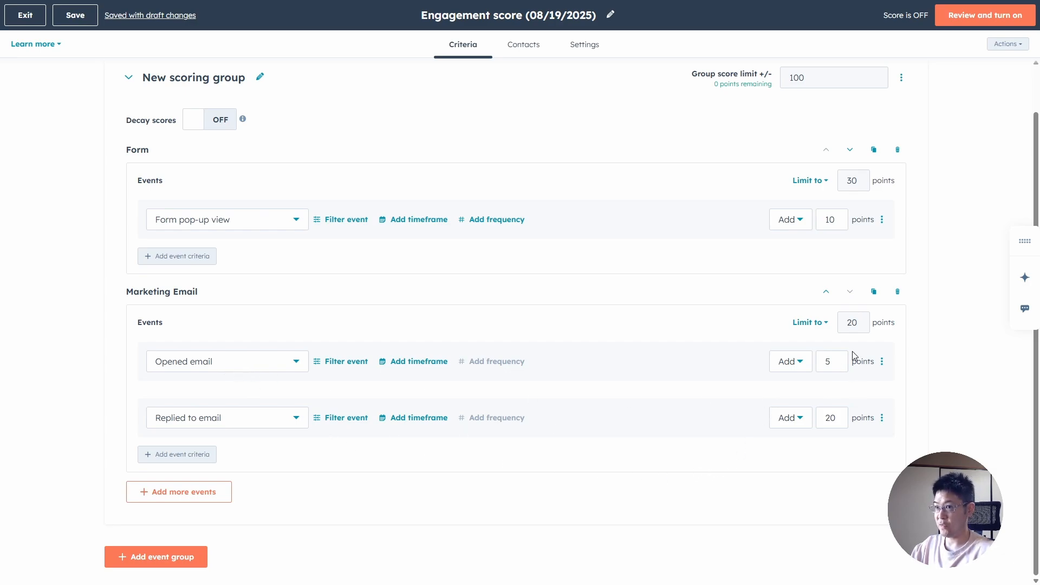
# Set the total score limit for the Marketing Email events to 30 points.
pyautogui.moveTo(862, 324); pyautogui.dragTo(744, 314)
pyautogui.write('30')
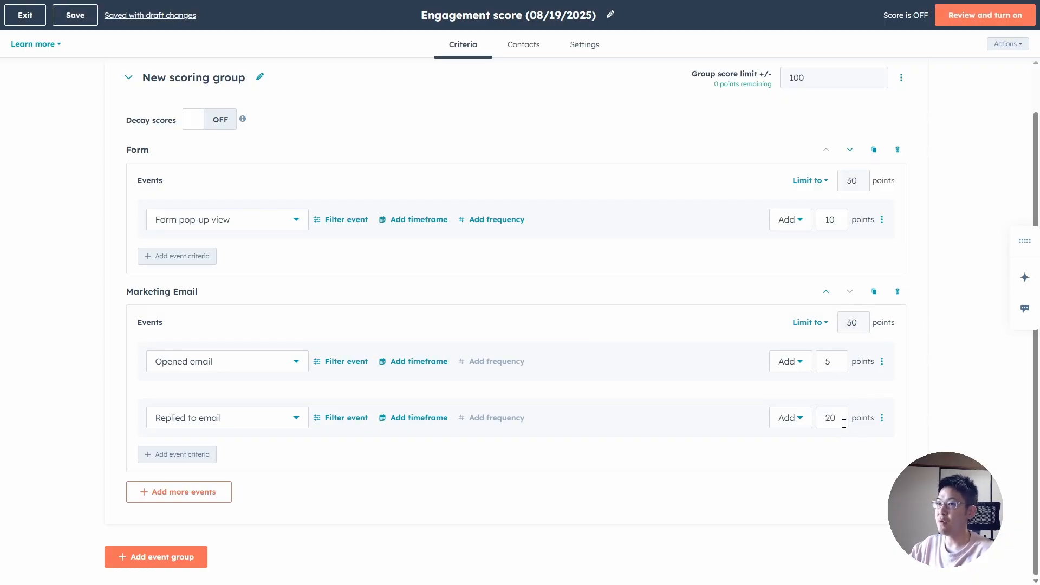
pyautogui.doubleClick(827, 422)
pyautogui.click(1012, 455)
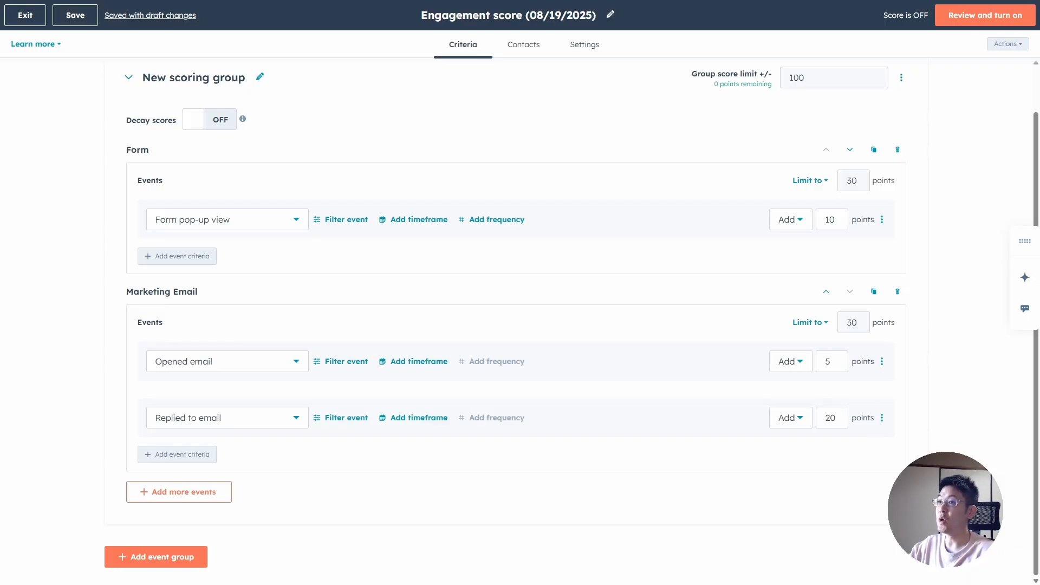
# Set the total score limit for the Marketing Email events to 60 points.
pyautogui.doubleClick(855, 325)
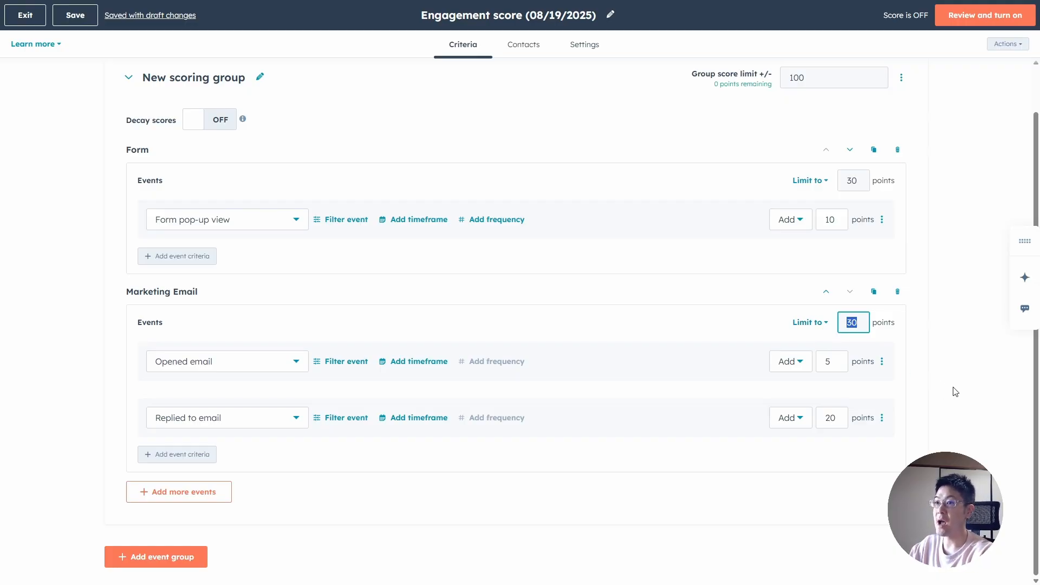
pyautogui.write('60')
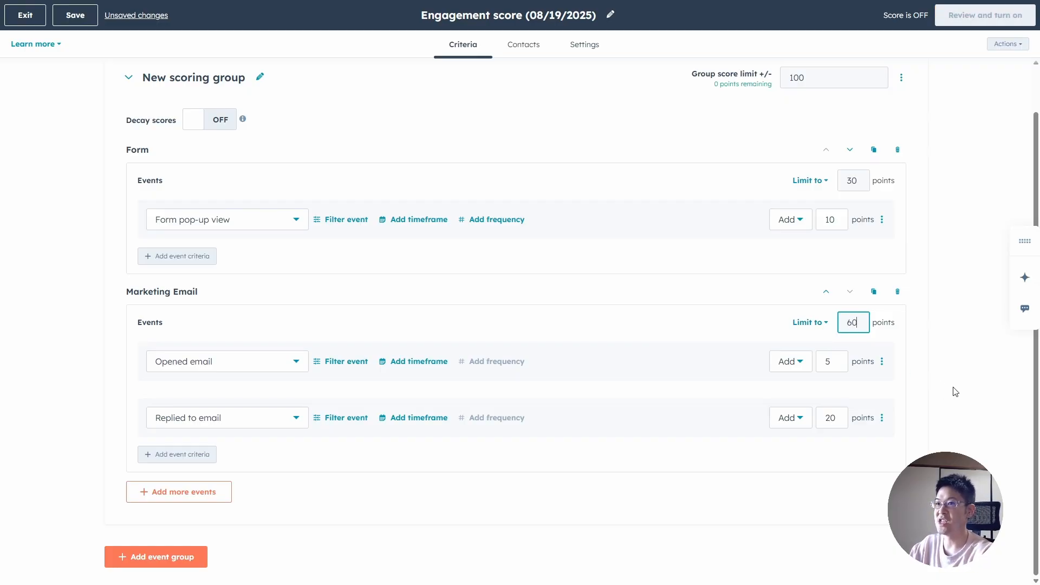
pyautogui.click(919, 367)
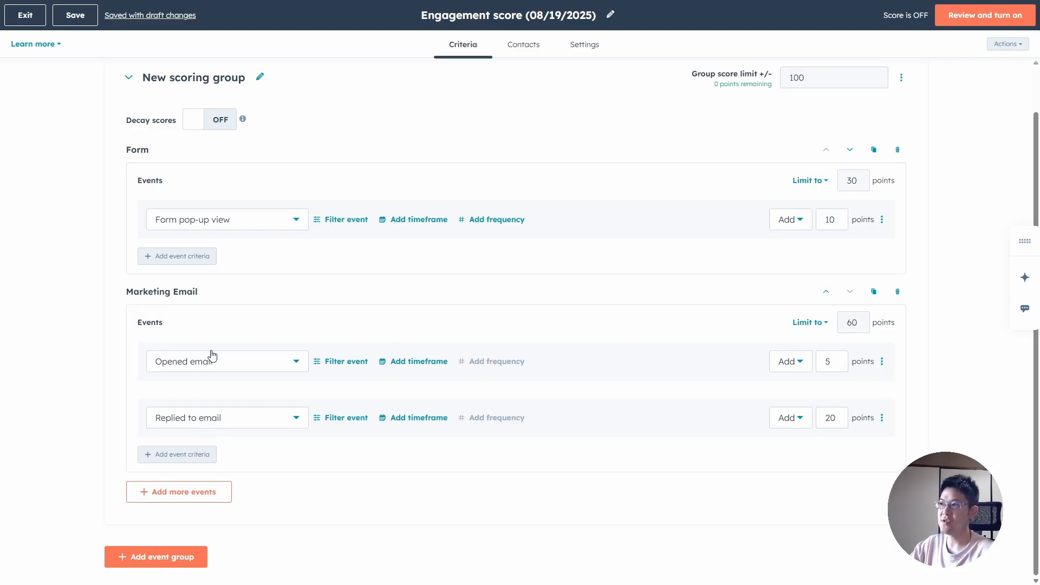
pyautogui.moveTo(117, 293); pyautogui.dragTo(901, 446)
pyautogui.click(626, 283)
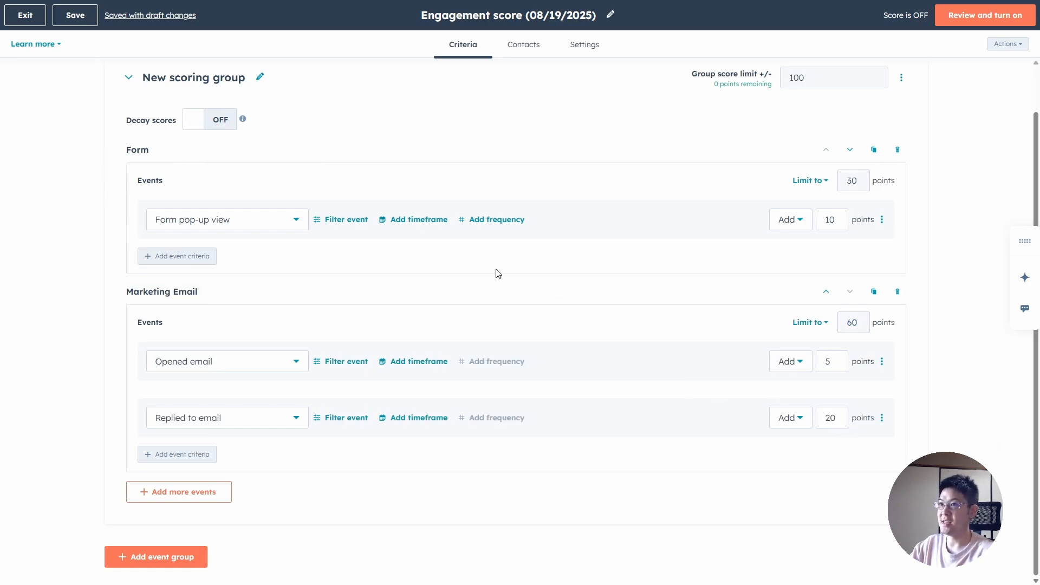
pyautogui.click(811, 328)
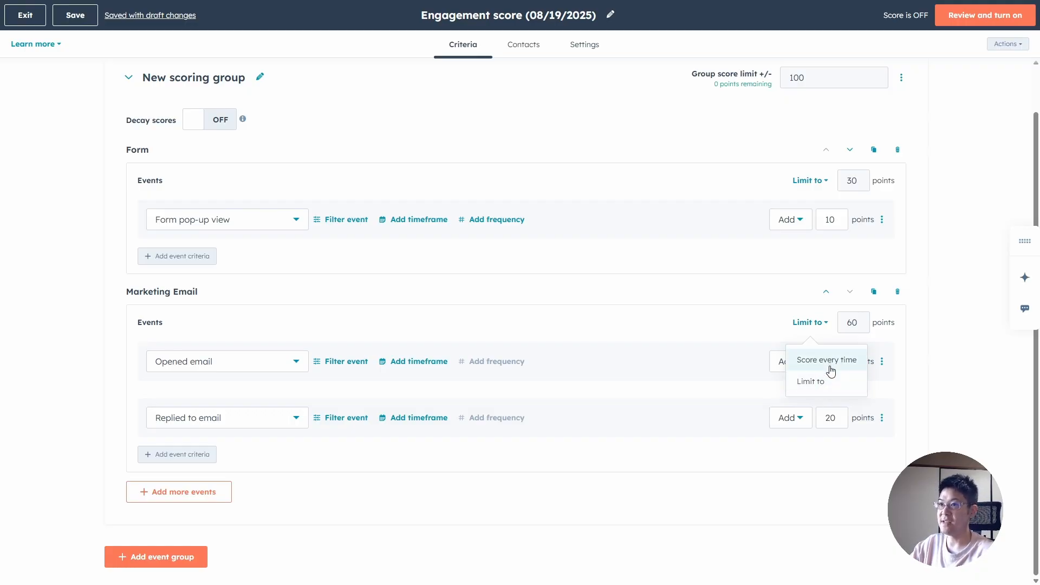
pyautogui.click(938, 353)
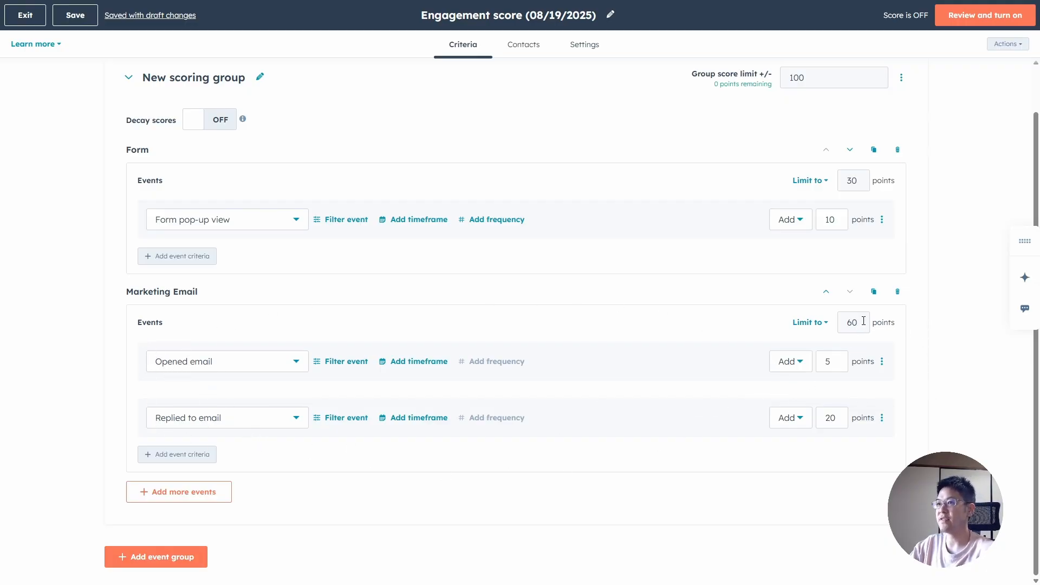
# Add Web Events as a further event type in the same scoring group.
pyautogui.click(147, 499)
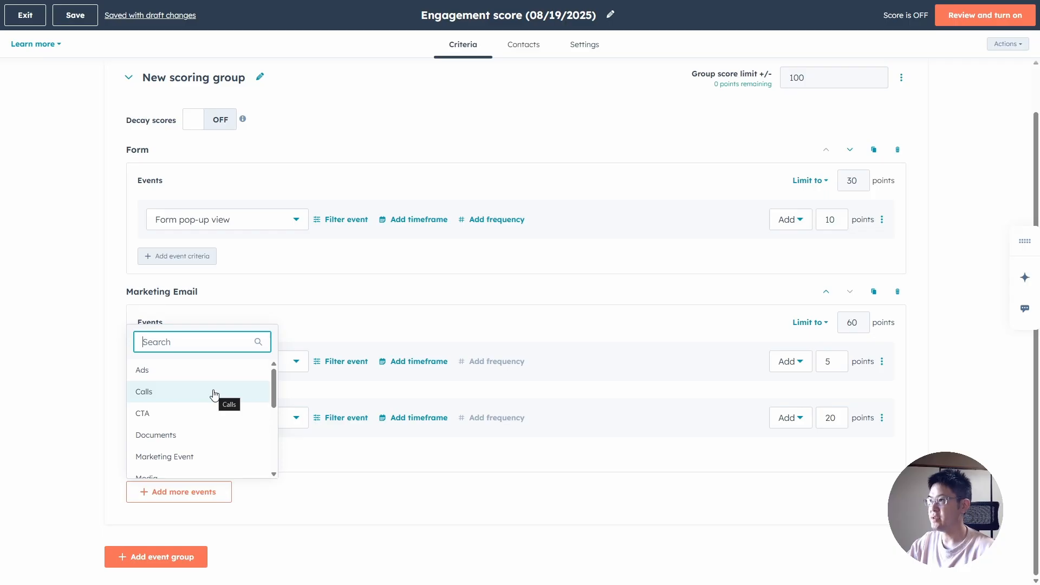
pyautogui.scroll(-3, 220, 397)
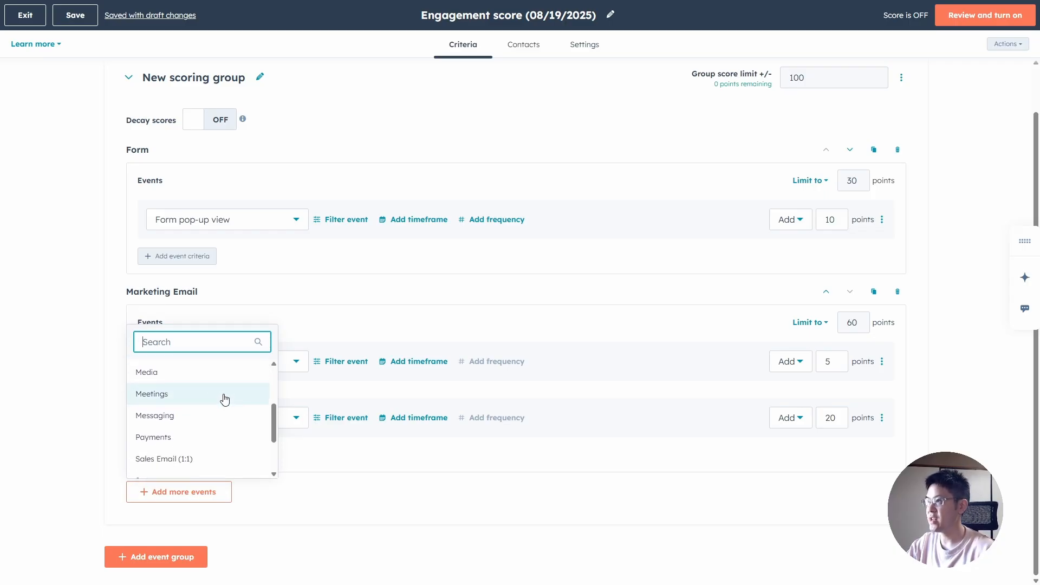
pyautogui.scroll(3, 225, 398)
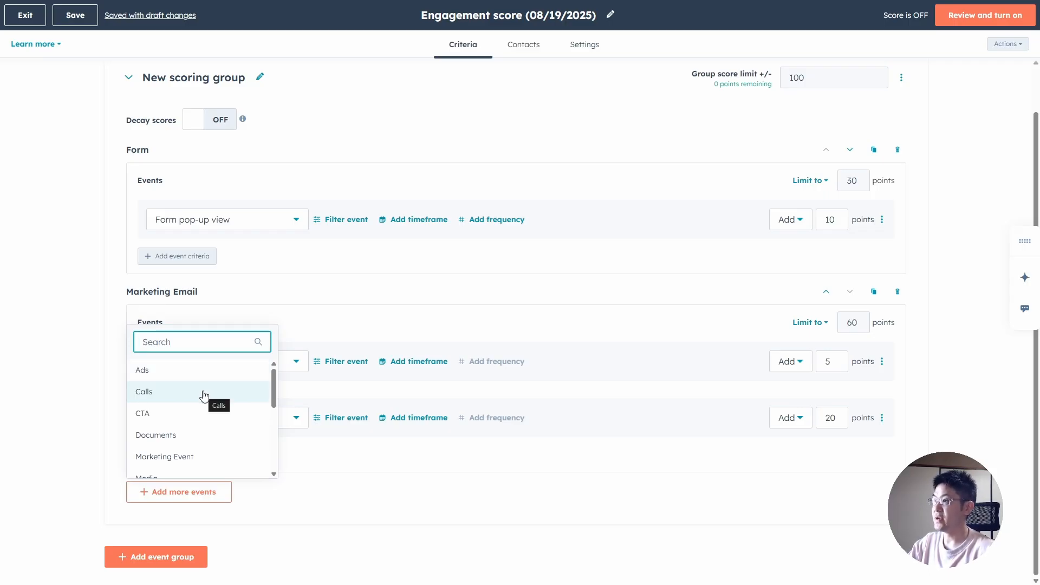
pyautogui.scroll(-2, 204, 397)
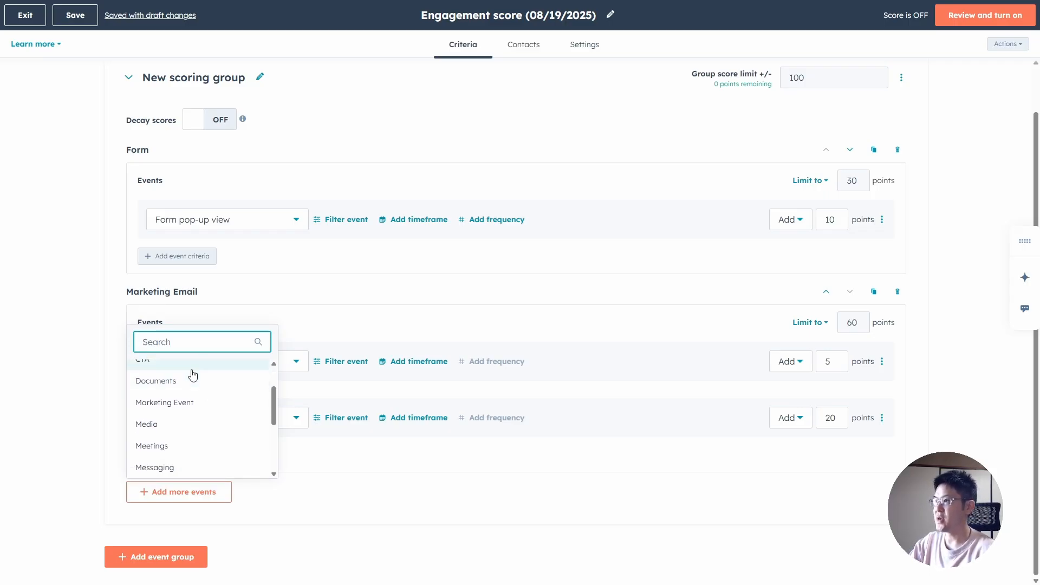
pyautogui.scroll(-4, 238, 390)
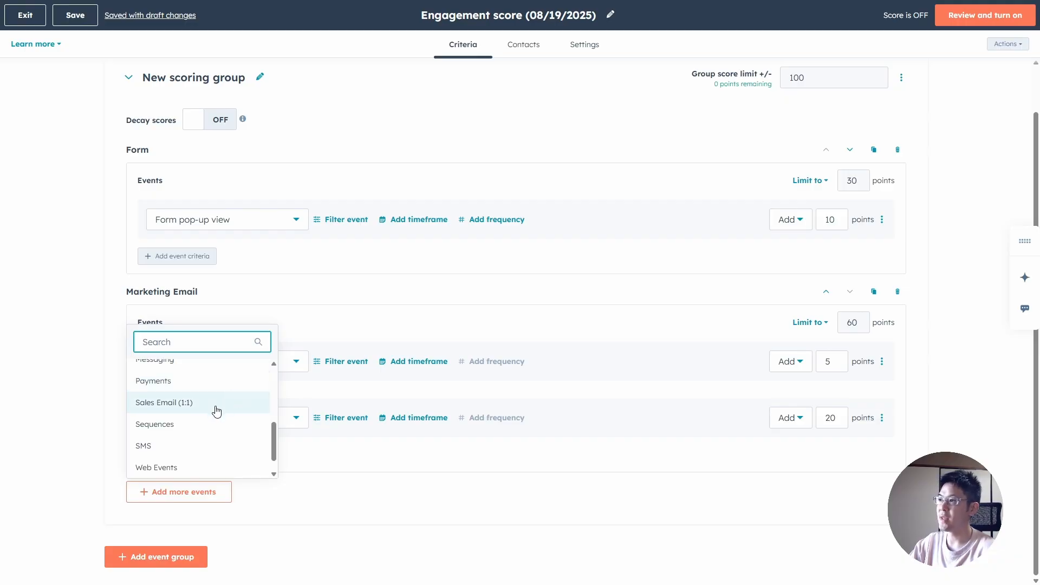
pyautogui.click(199, 475)
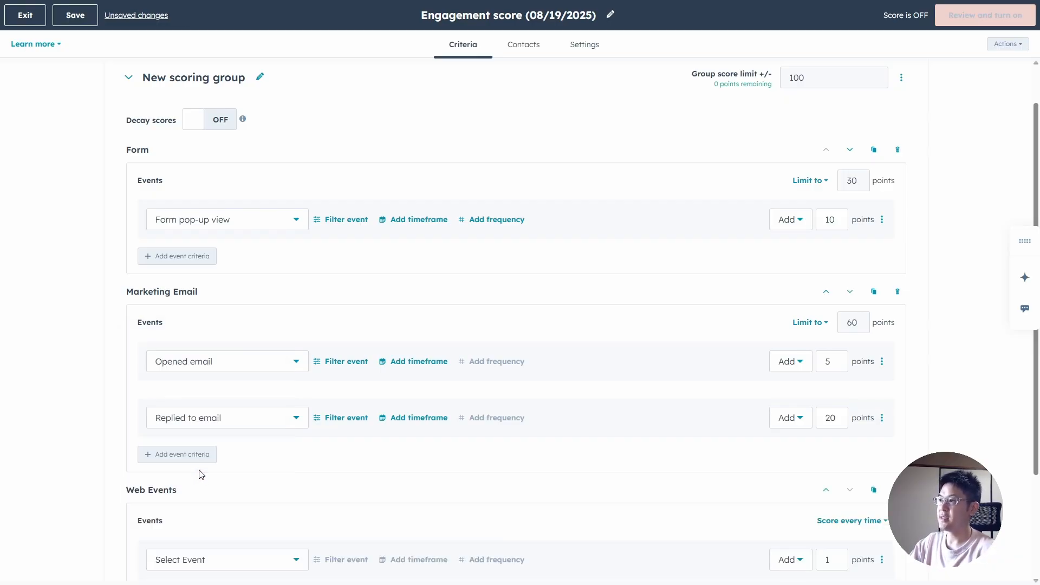
pyautogui.scroll(-3, 630, 503)
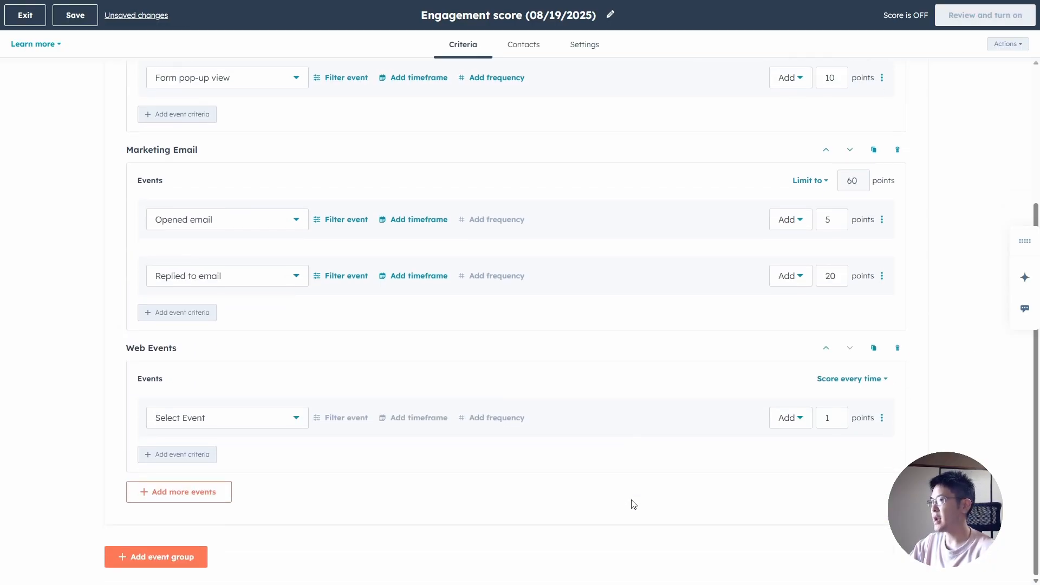
# Choose the Page visited event for the Web Events criterion and filter it by the URL property.
pyautogui.click(228, 422)
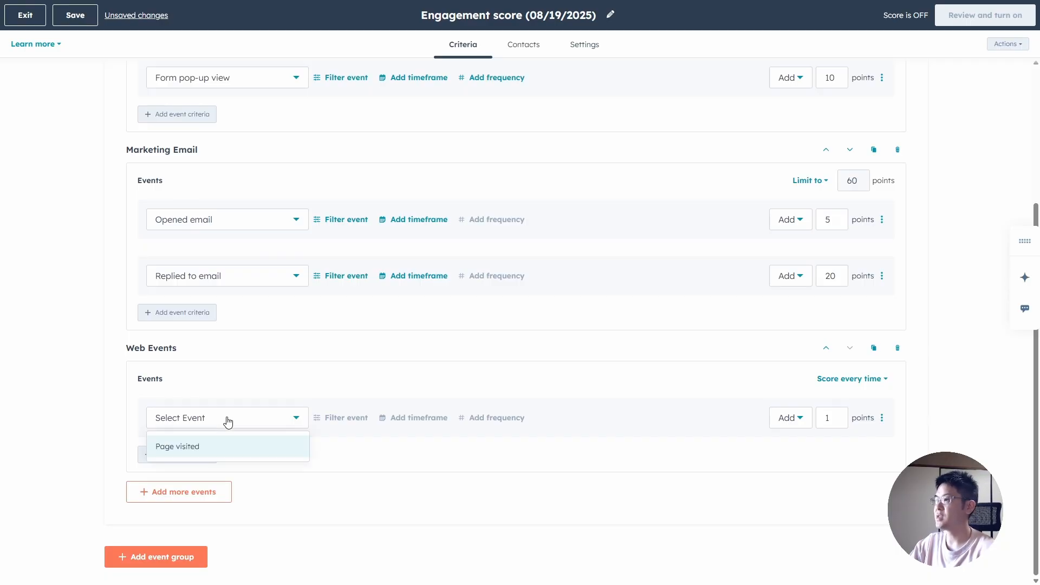
pyautogui.click(234, 451)
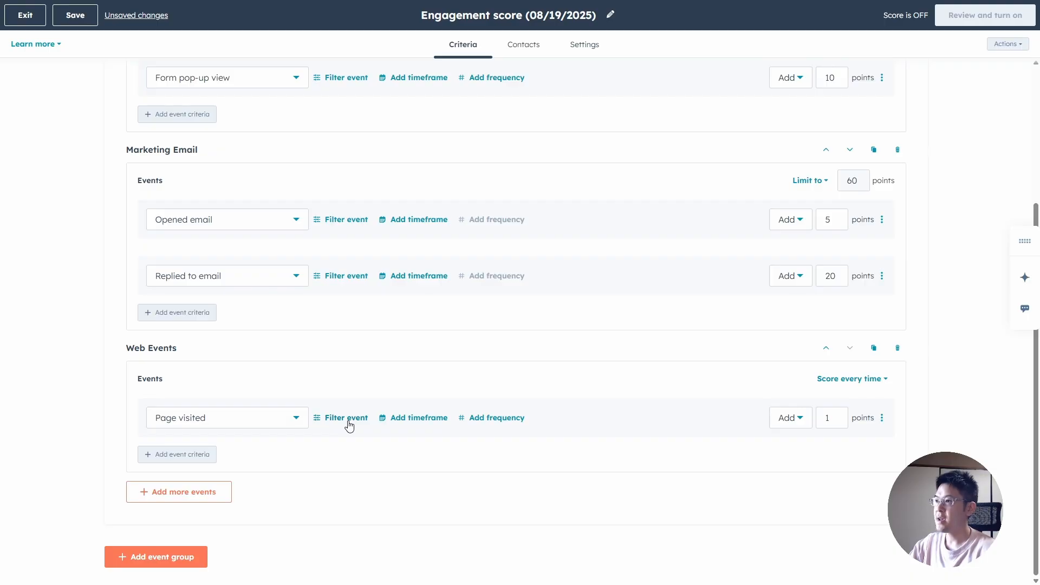
pyautogui.click(351, 422)
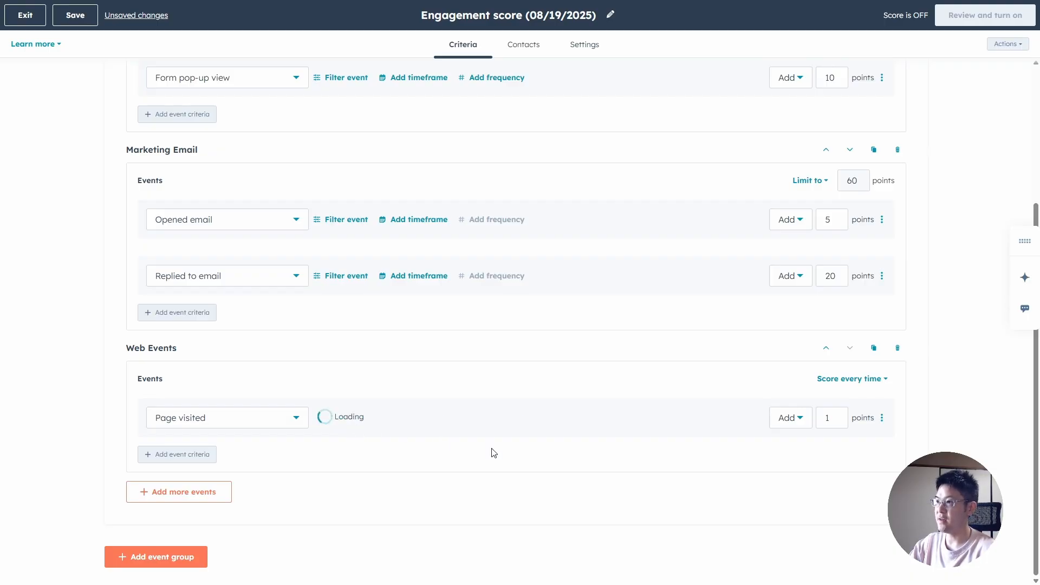
pyautogui.click(413, 422)
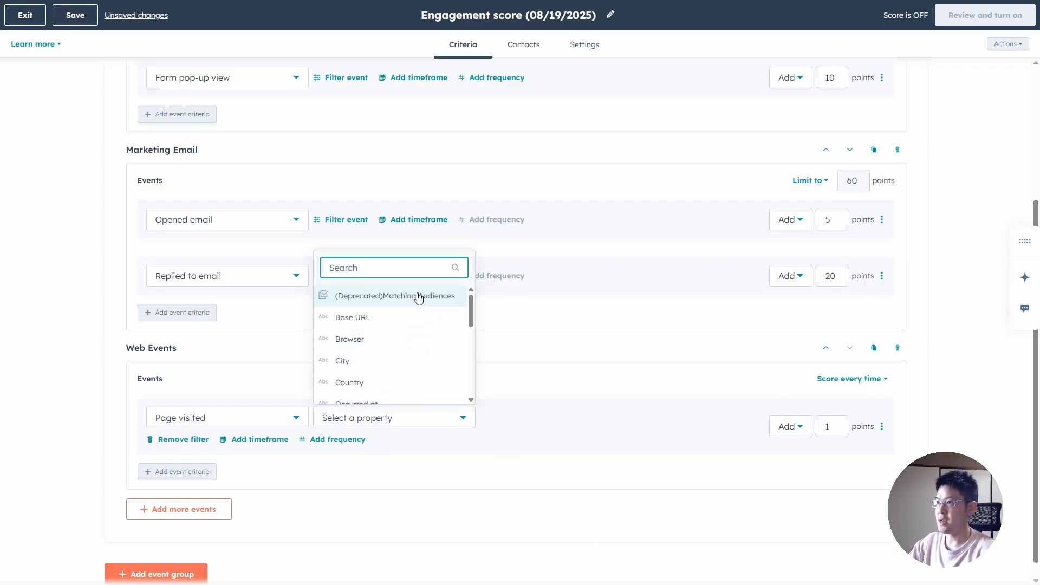
pyautogui.write('url')
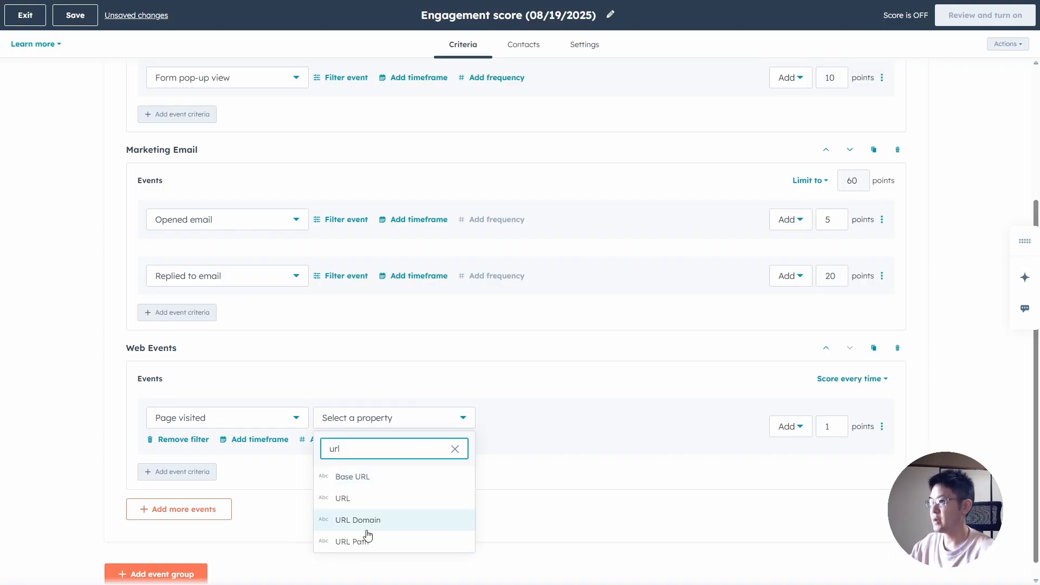
pyautogui.click(378, 504)
# Set the Page visited URL filter to is equal to any of with the value /book-a-demo.
pyautogui.click(245, 445)
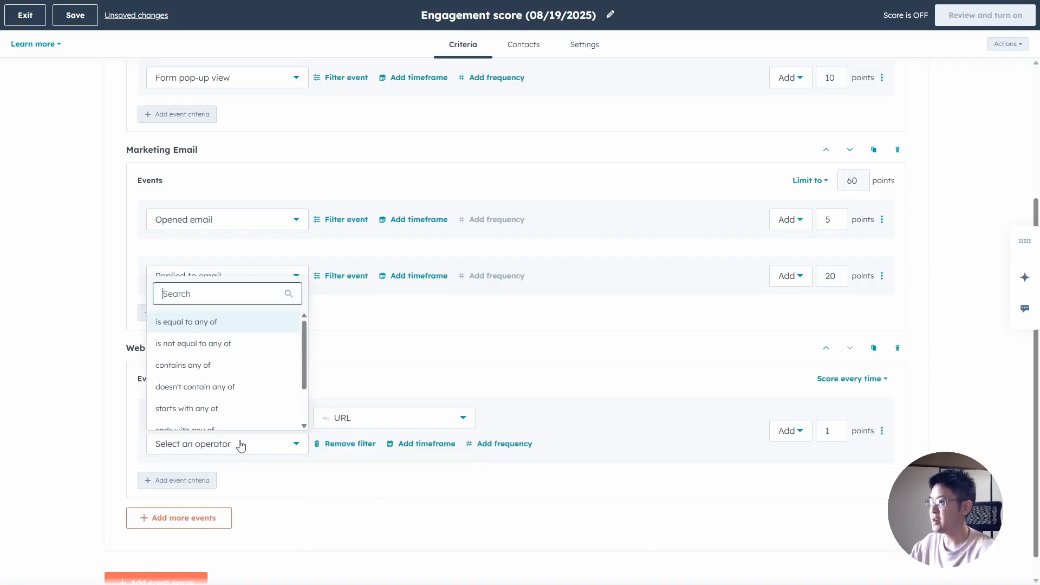
pyautogui.click(233, 328)
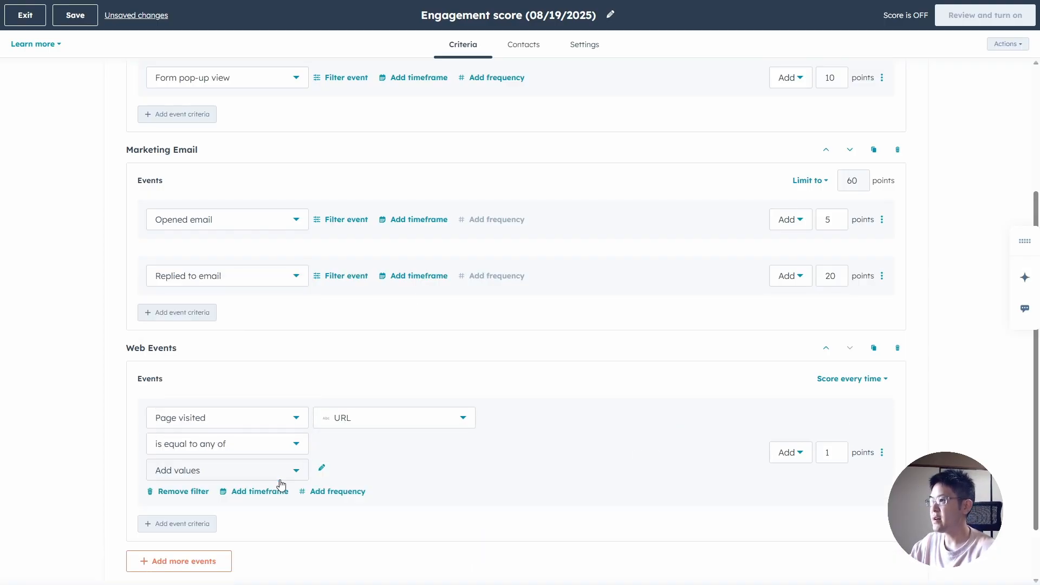
pyautogui.click(244, 481)
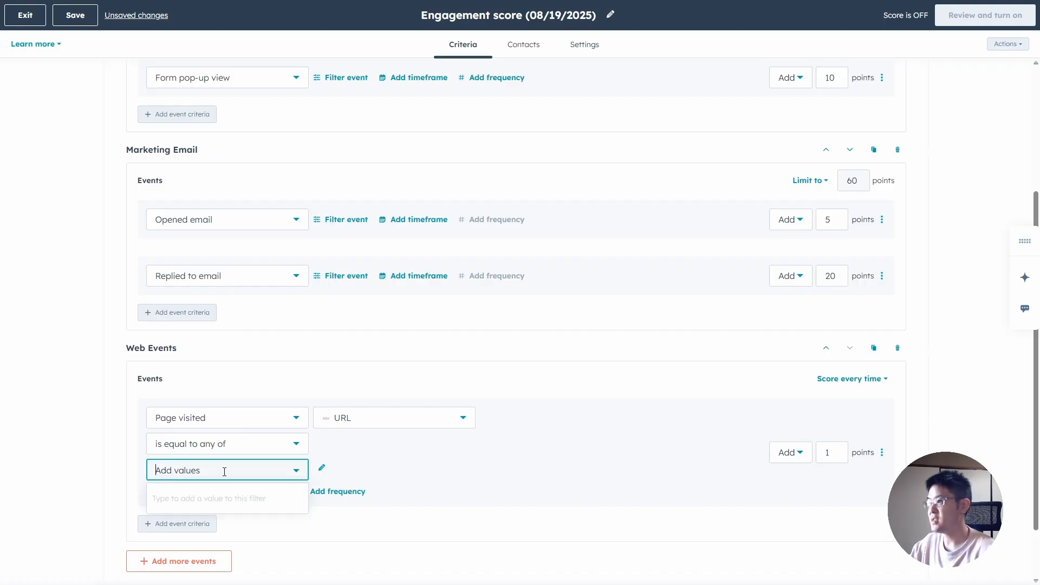
pyautogui.write('/')
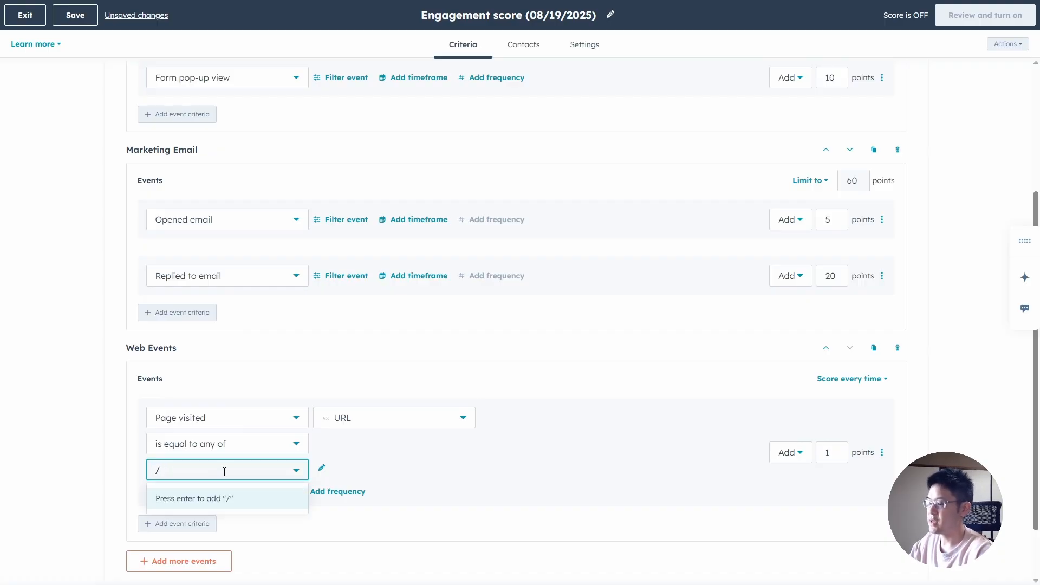
pyautogui.write('book-a')
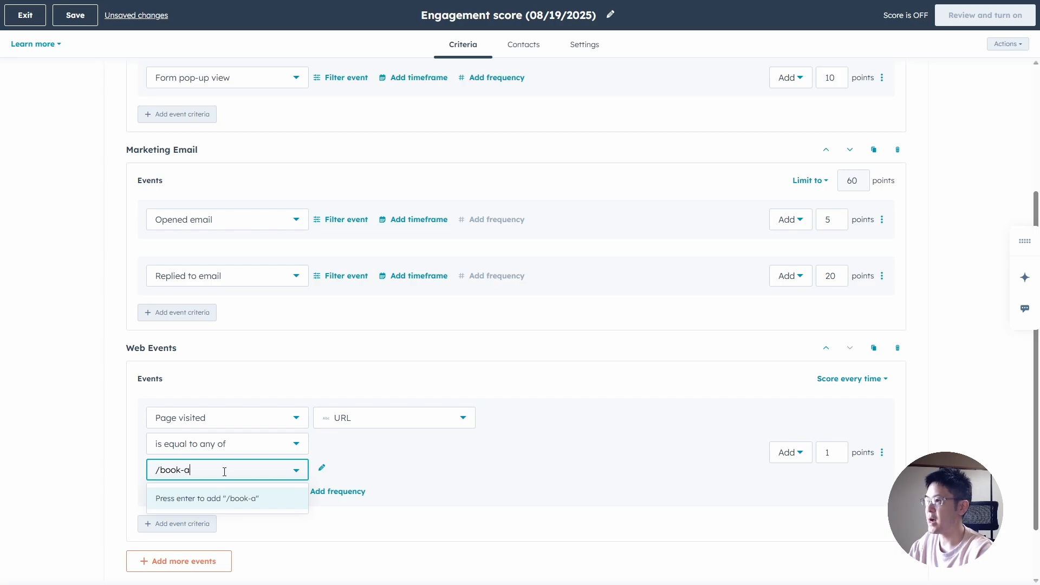
pyautogui.write('-demo')
pyautogui.press('Return')
pyautogui.click(490, 479)
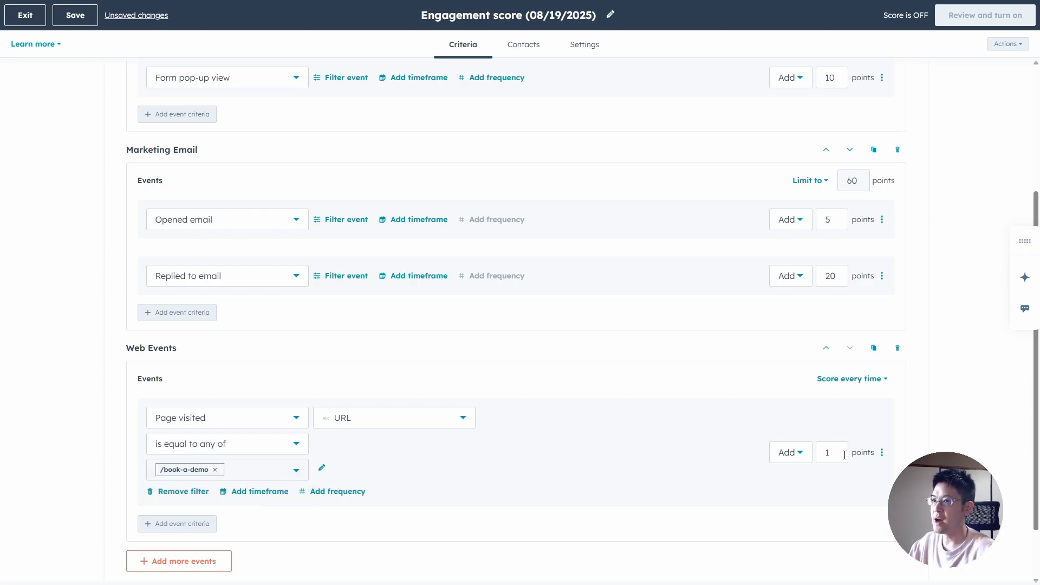
# Set the /book-a-demo page visit criterion to add 10 points.
pyautogui.doubleClick(829, 452)
pyautogui.write('20')
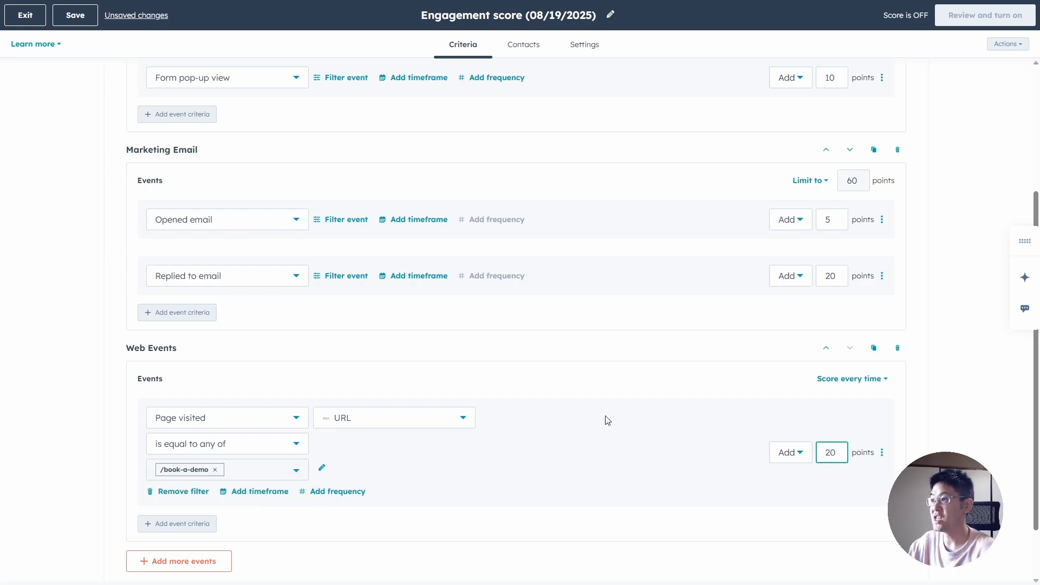
pyautogui.doubleClick(829, 454)
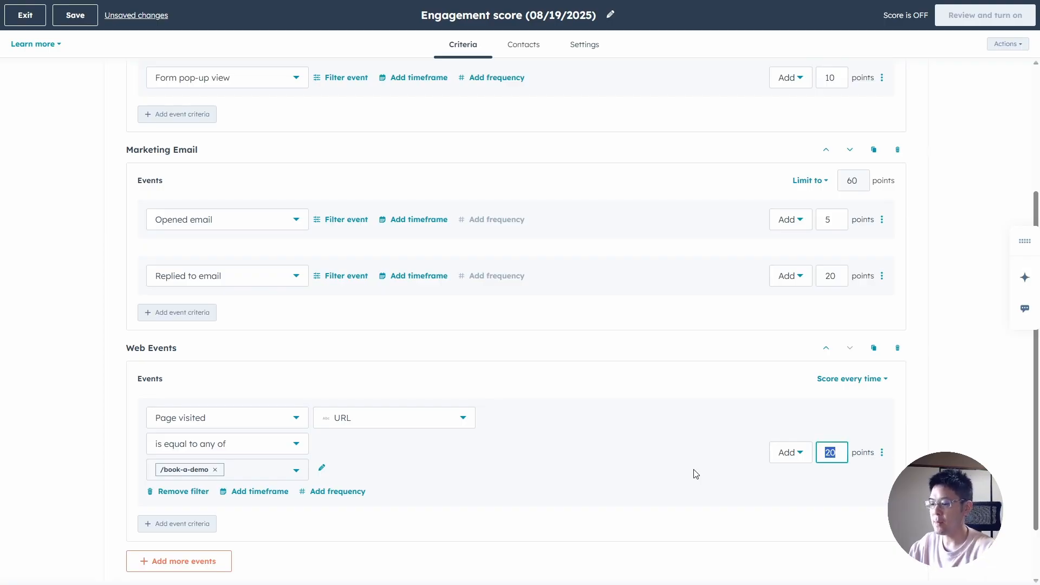
pyautogui.write('1')
pyautogui.click(652, 511)
# Add a second Web Events criterion for the Page visited event.
pyautogui.scroll(-2, 371, 457)
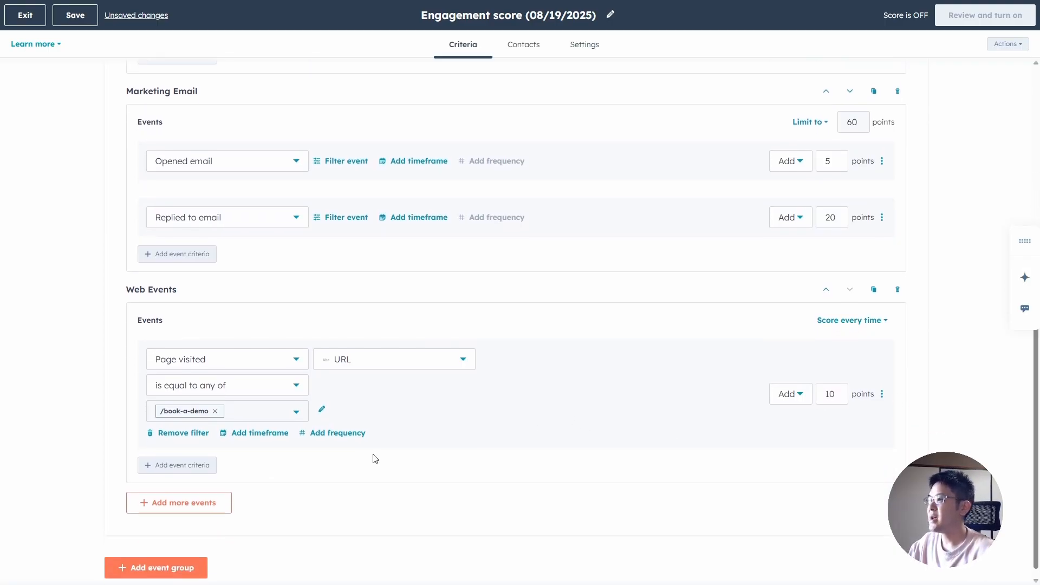
pyautogui.click(189, 456)
pyautogui.click(210, 479)
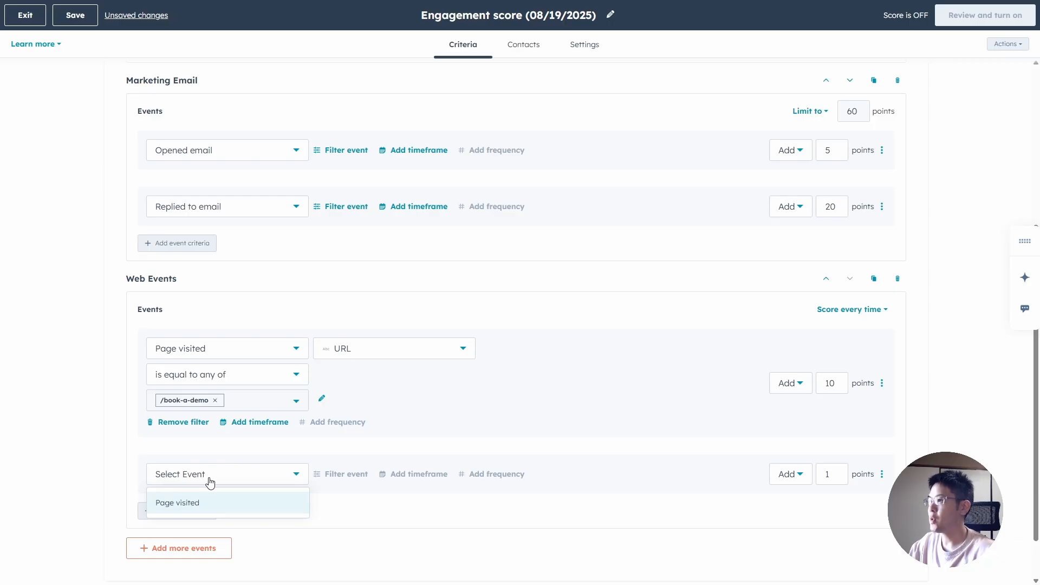
pyautogui.click(228, 504)
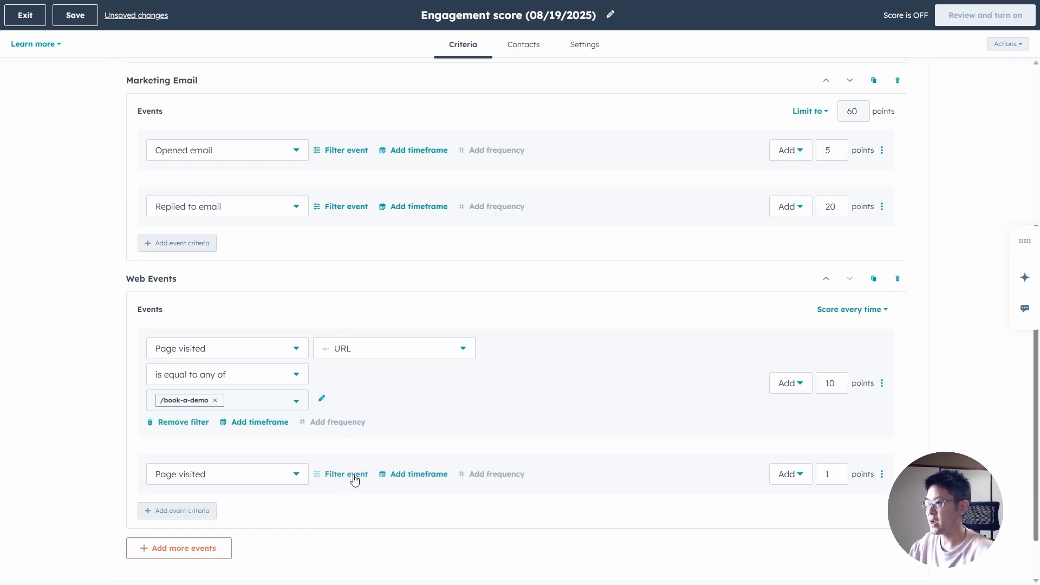
# Filter the second Page visited event by the URL property.
pyautogui.click(352, 476)
pyautogui.click(424, 481)
pyautogui.write('url')
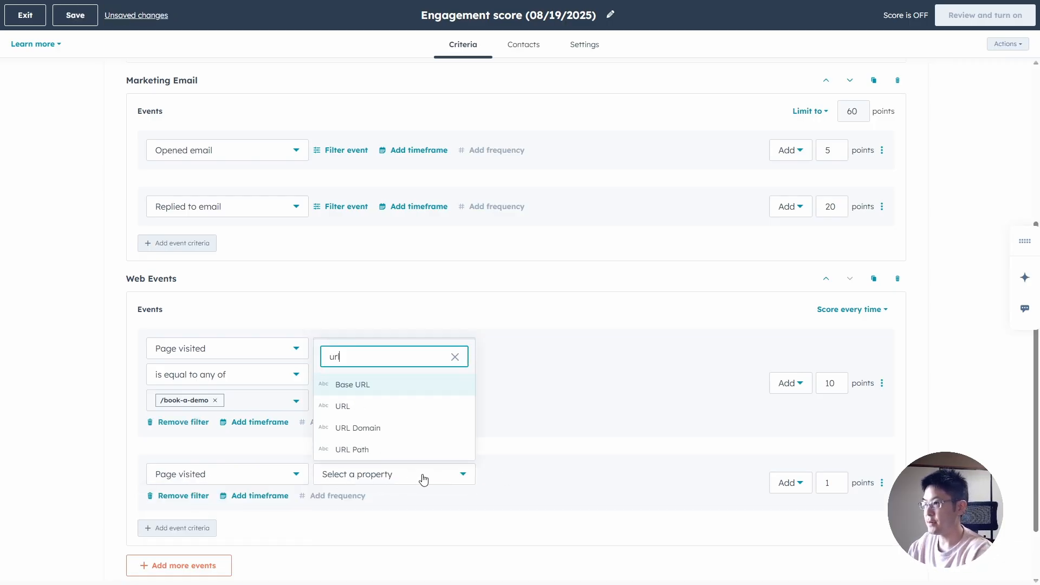
pyautogui.press('Return')
pyautogui.click(423, 477)
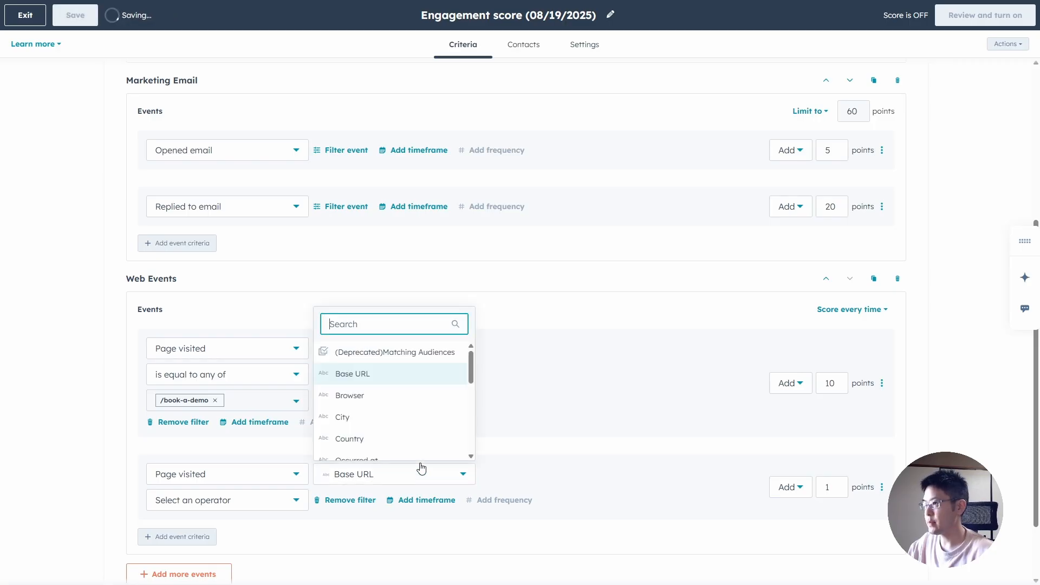
pyautogui.write('url')
pyautogui.click(398, 413)
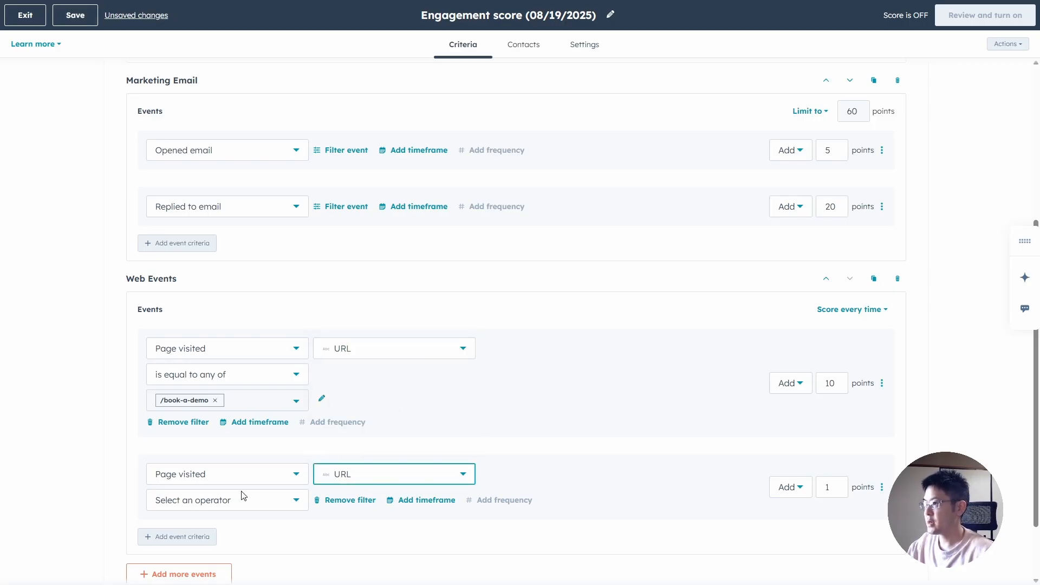
pyautogui.click(174, 504)
pyautogui.write('/blog/how-to-market')
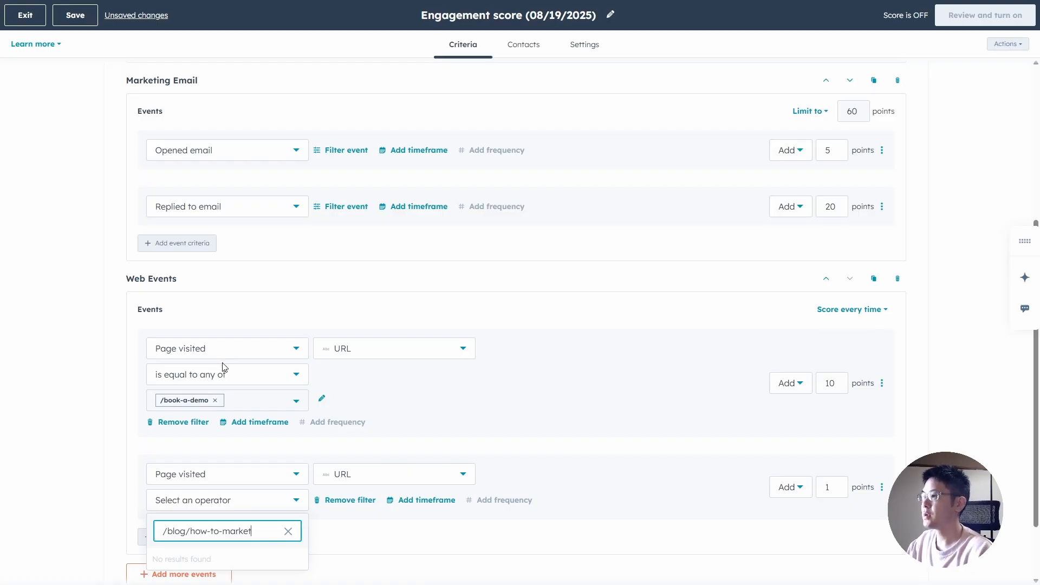
pyautogui.click(63, 528)
# Set the second Page visited URL filter to is equal to any of with the value /blog-how-to-marketing-101.
pyautogui.click(239, 501)
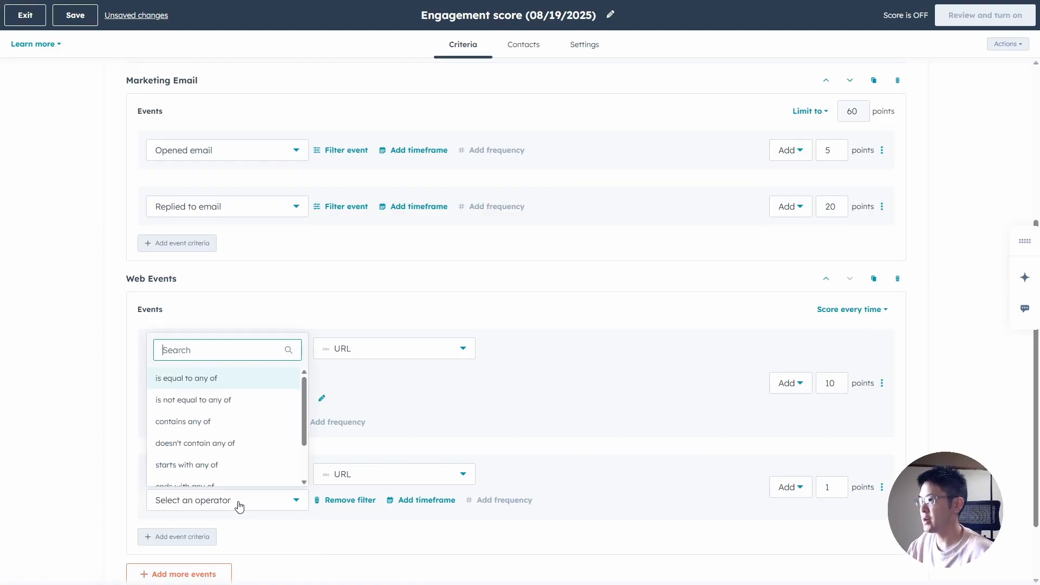
pyautogui.click(242, 377)
pyautogui.click(214, 527)
pyautogui.write('/bl')
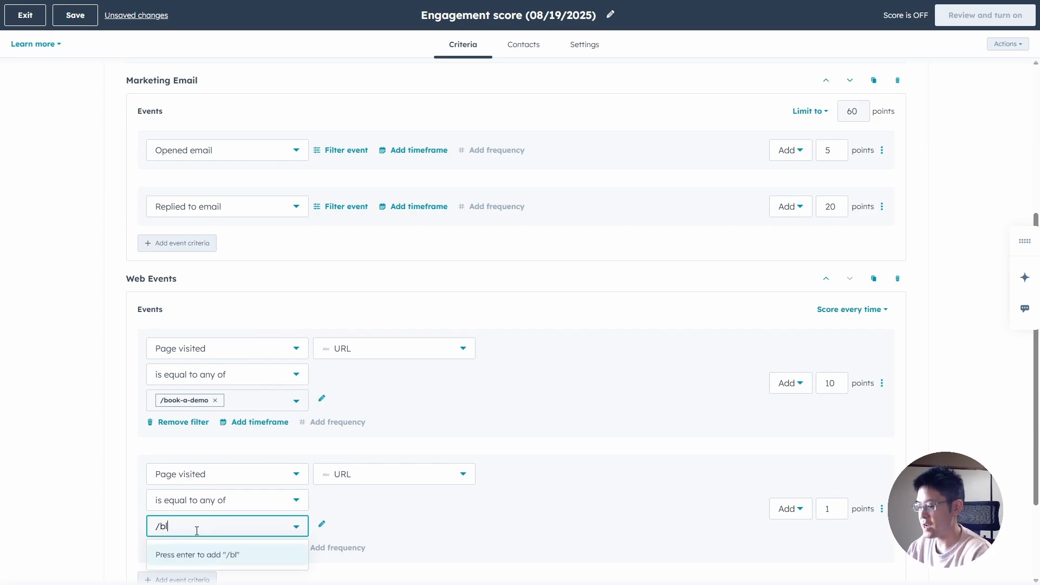
pyautogui.write('og-how')
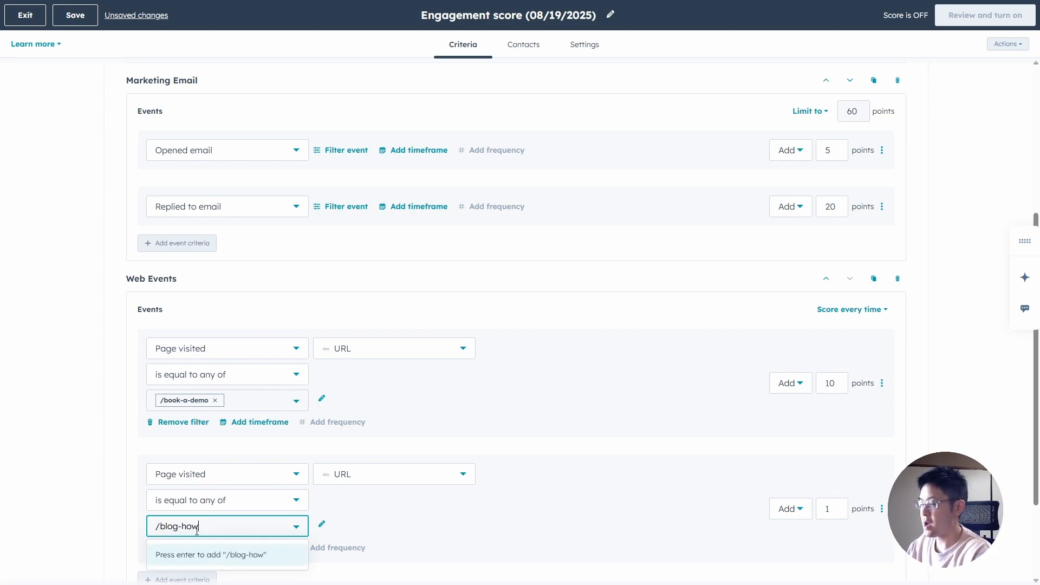
pyautogui.write('-to-marketing')
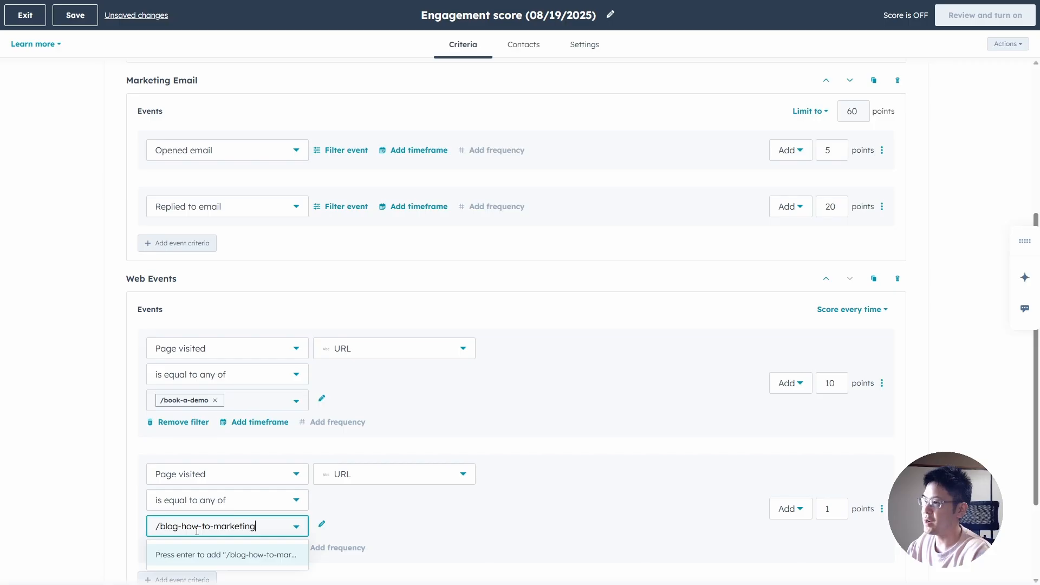
pyautogui.write('-101')
pyautogui.press('Return')
pyautogui.click(86, 530)
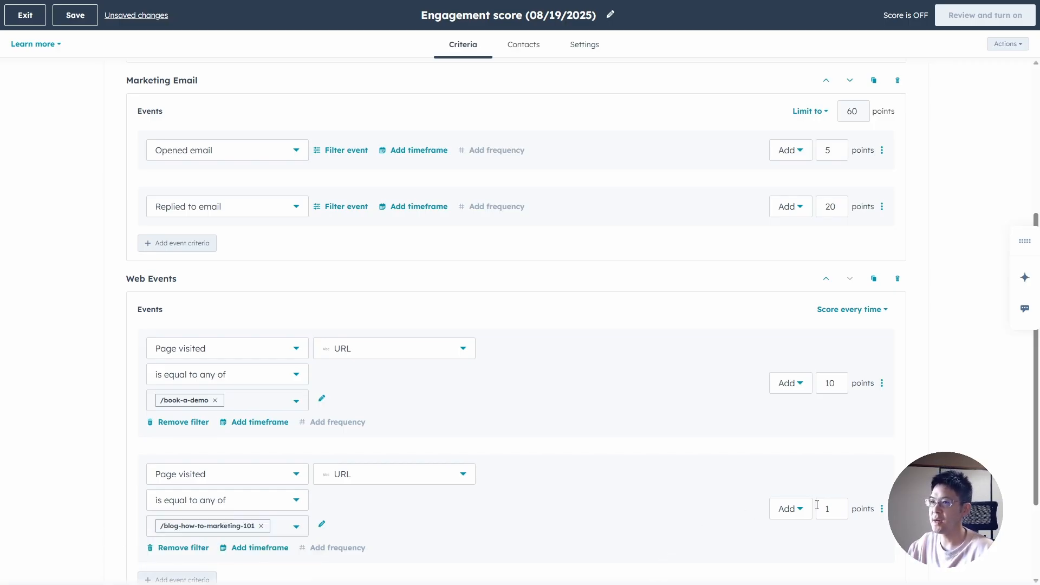
# Set the /blog-how-to-marketing-101 page visit criterion to add 5 points.
pyautogui.scroll(-1, 824, 506)
pyautogui.click(834, 455)
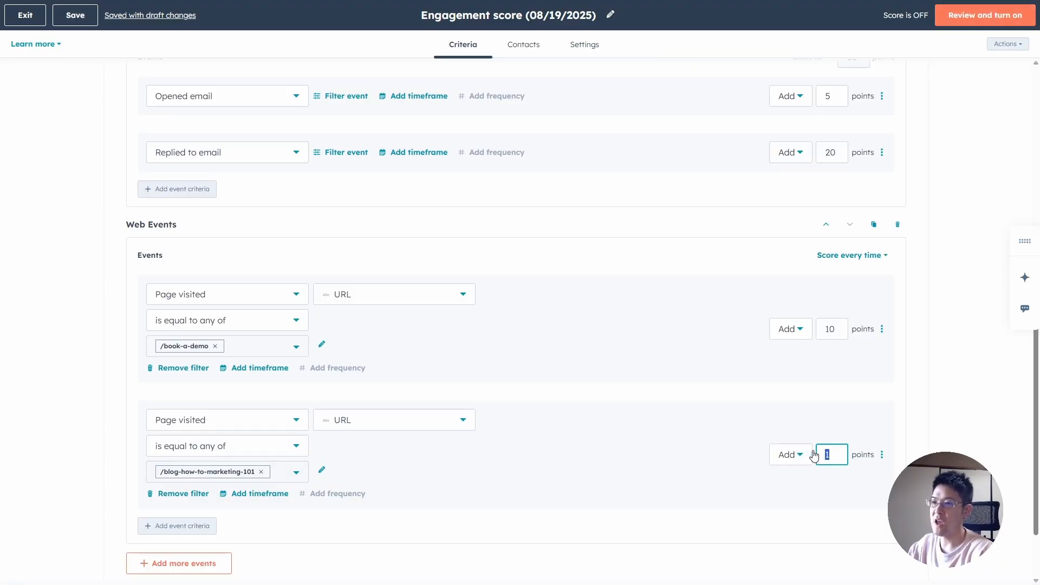
pyautogui.write('5')
pyautogui.click(984, 379)
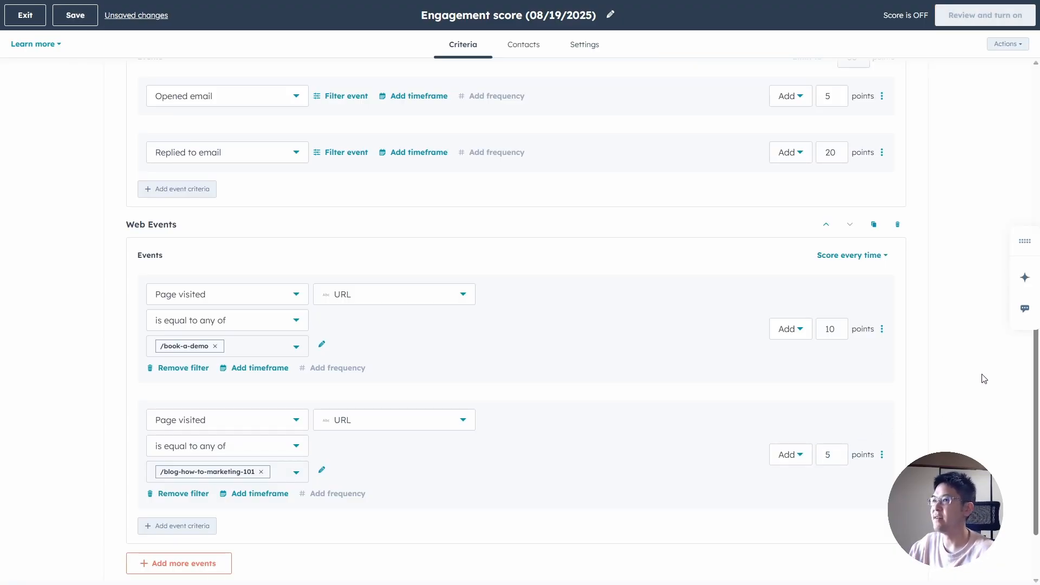
# Limit the total score for the Web Events to 50 points.
pyautogui.scroll(1, 891, 292)
pyautogui.click(870, 317)
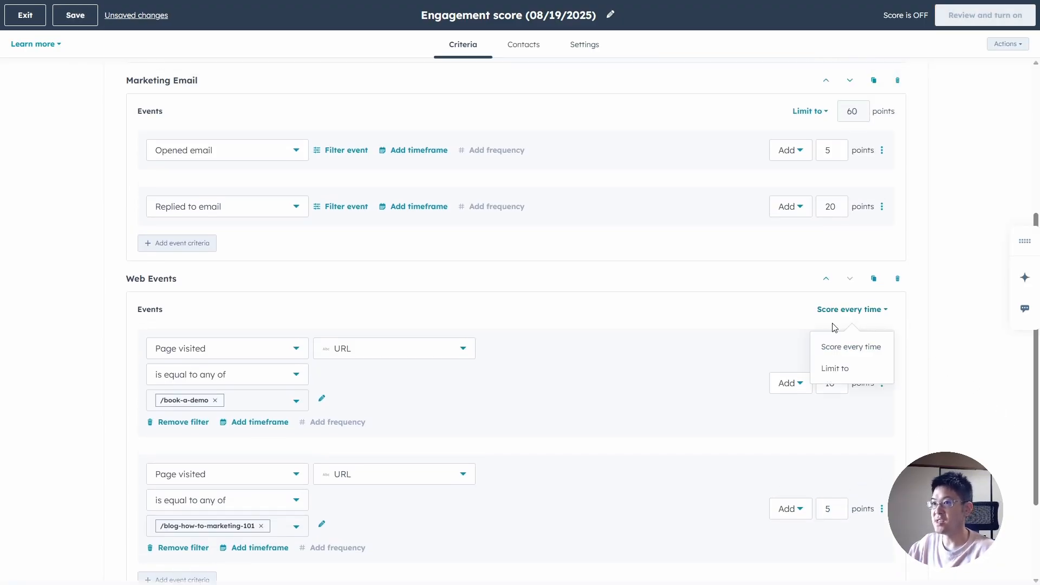
pyautogui.click(835, 369)
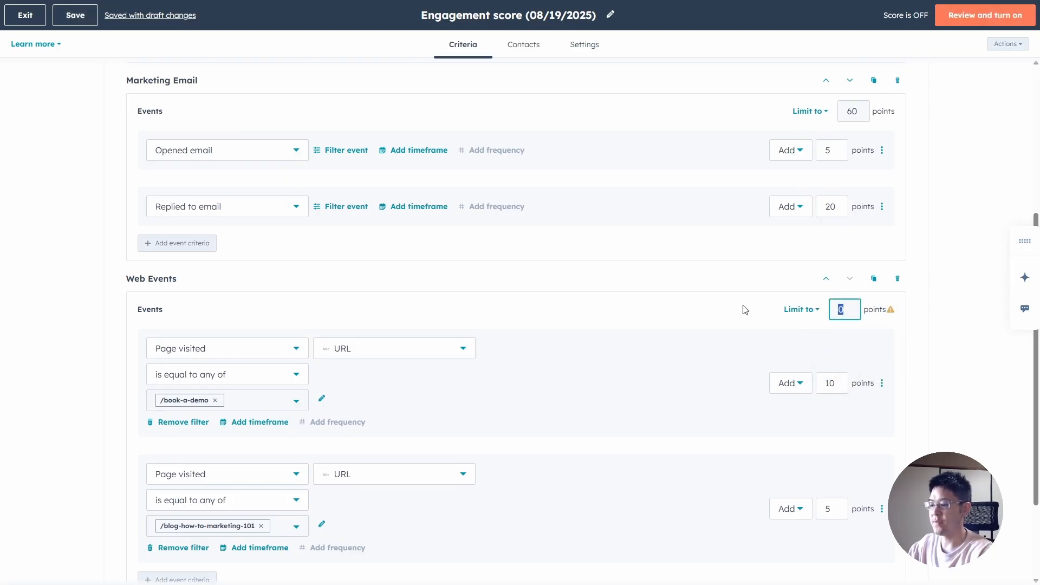
pyautogui.write('50')
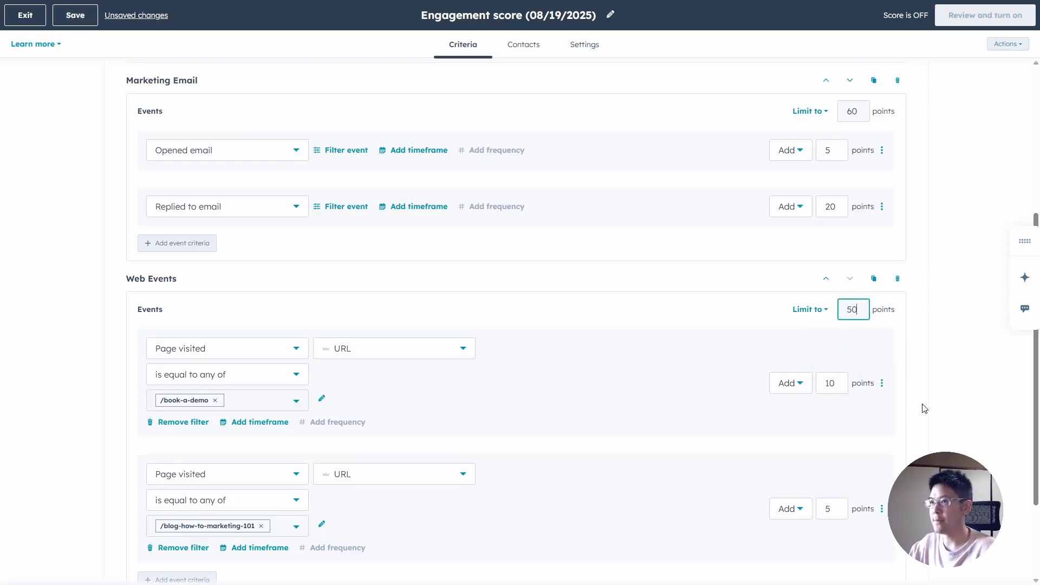
pyautogui.click(960, 447)
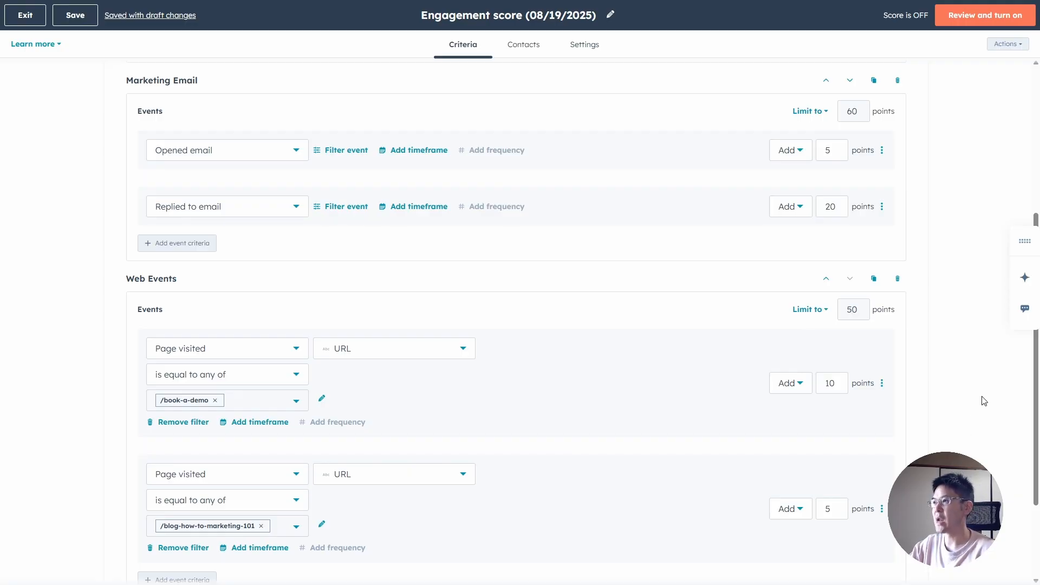
# Turn on score decay for the scoring group, reducing scores by 30% every 1 month.
pyautogui.scroll(5, 956, 392)
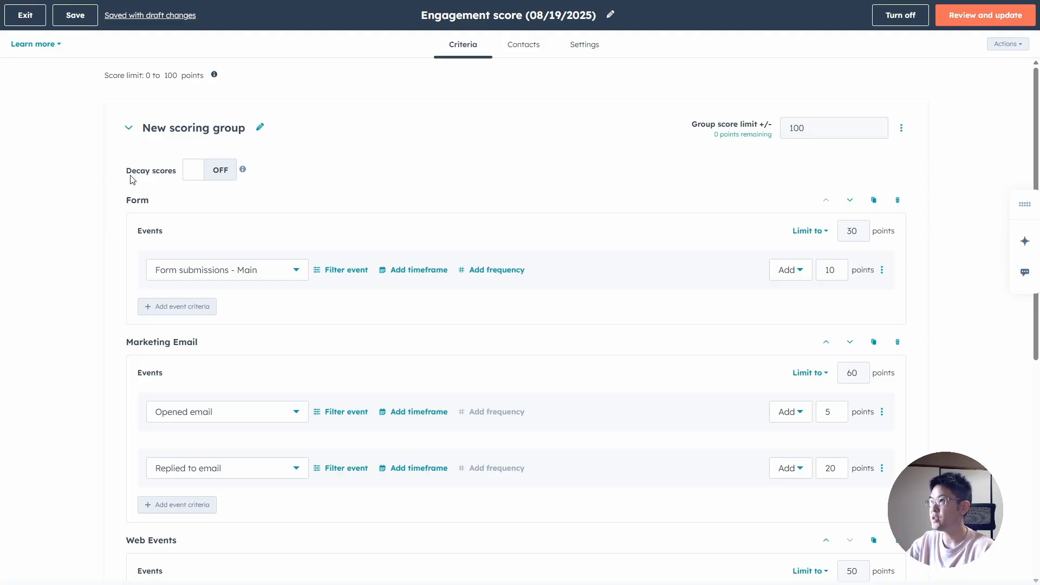
pyautogui.click(194, 171)
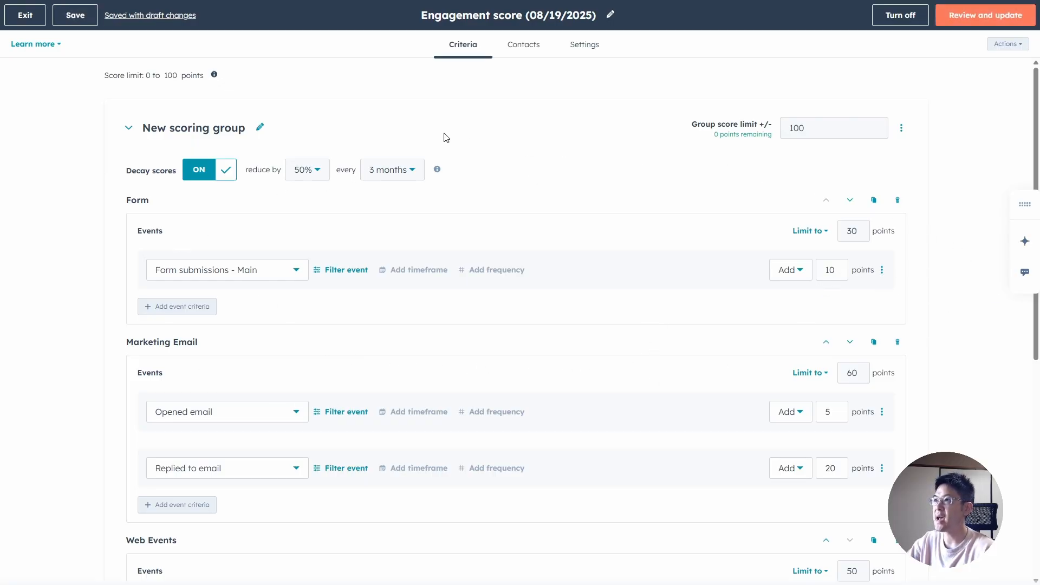
pyautogui.click(394, 180)
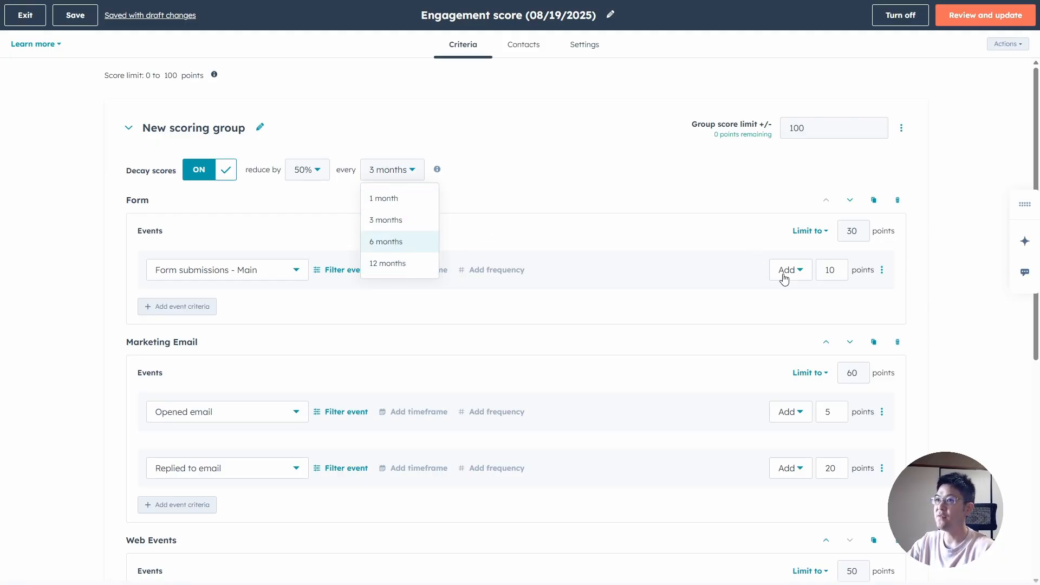
pyautogui.click(957, 313)
pyautogui.click(321, 174)
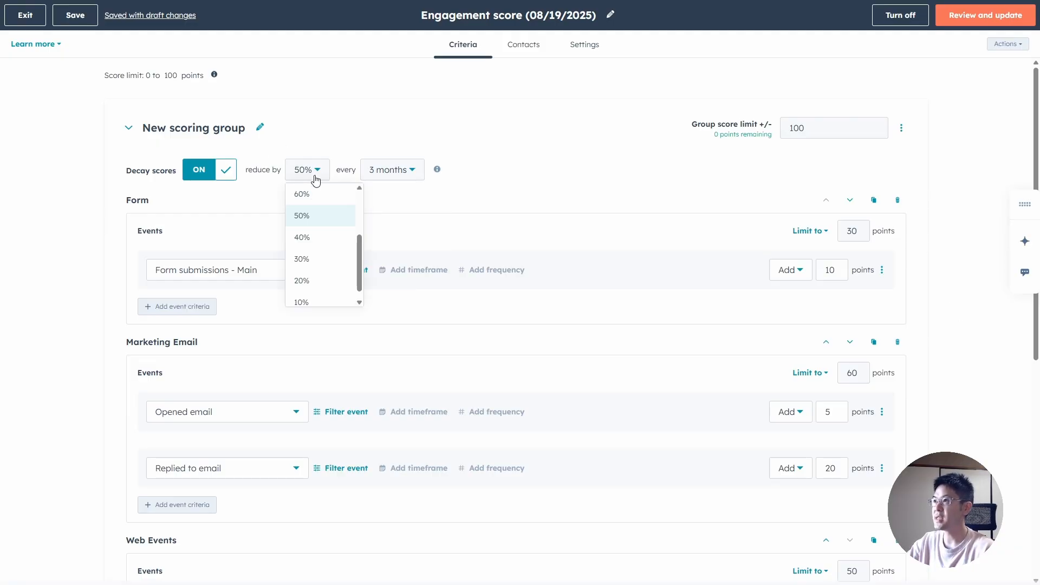
pyautogui.click(385, 172)
pyautogui.click(399, 203)
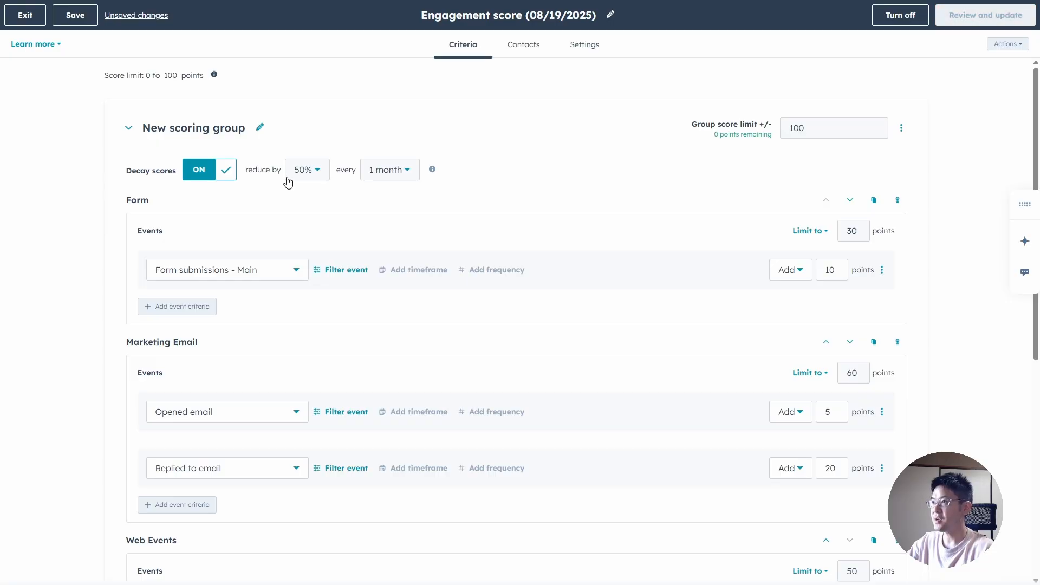
pyautogui.click(312, 170)
pyautogui.click(324, 260)
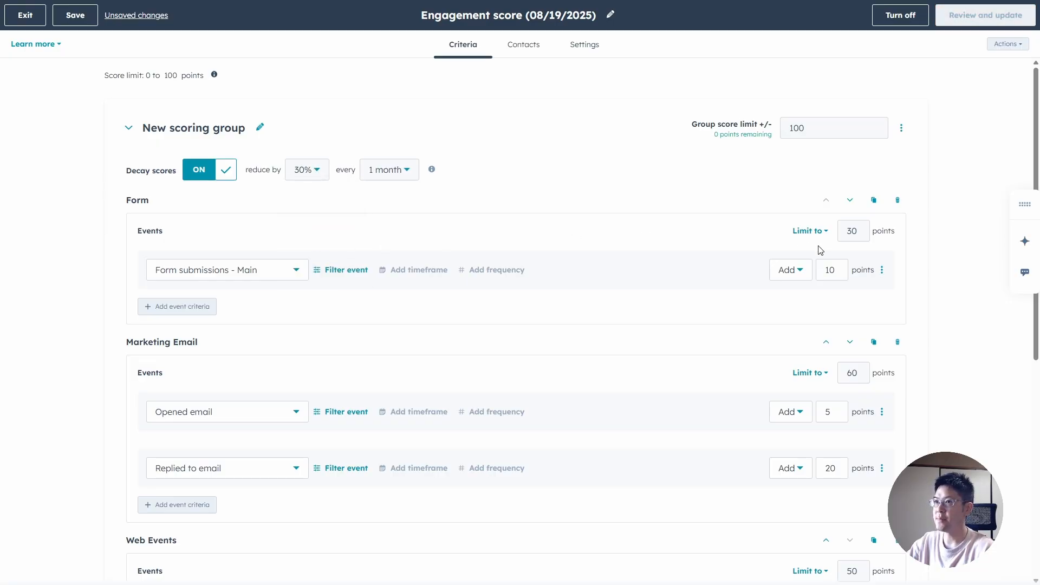
# Change the score decay reduction to 50% for the scoring group.
pyautogui.scroll(-2, 260, 342)
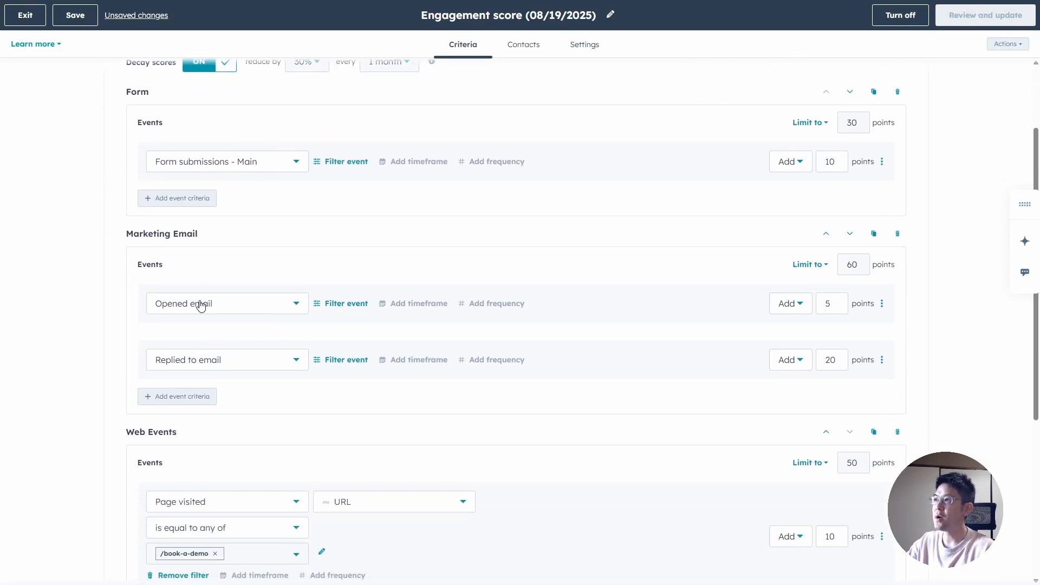
pyautogui.scroll(1, 714, 338)
pyautogui.scroll(2, 714, 342)
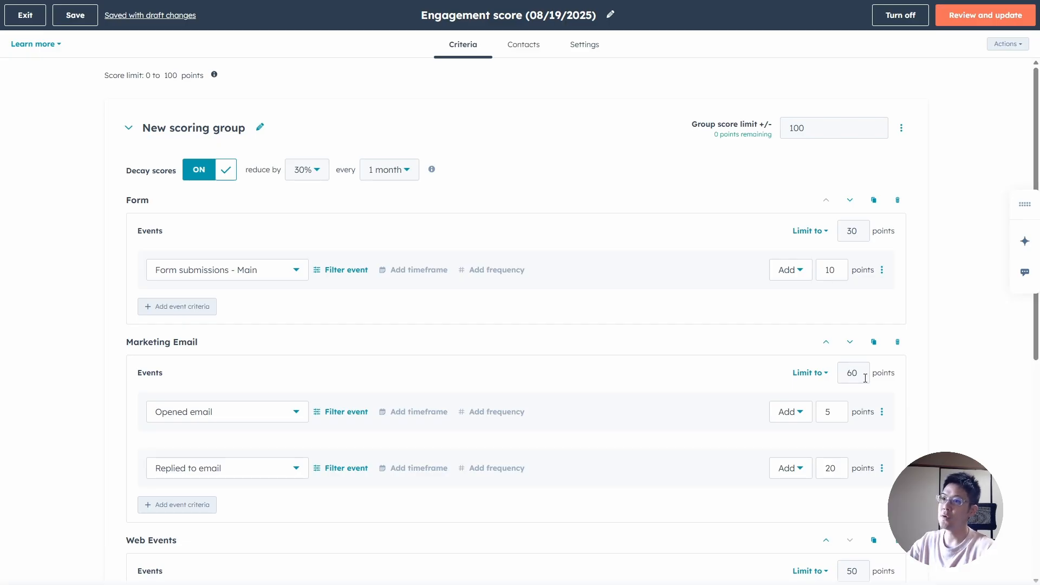
pyautogui.click(310, 172)
pyautogui.click(332, 204)
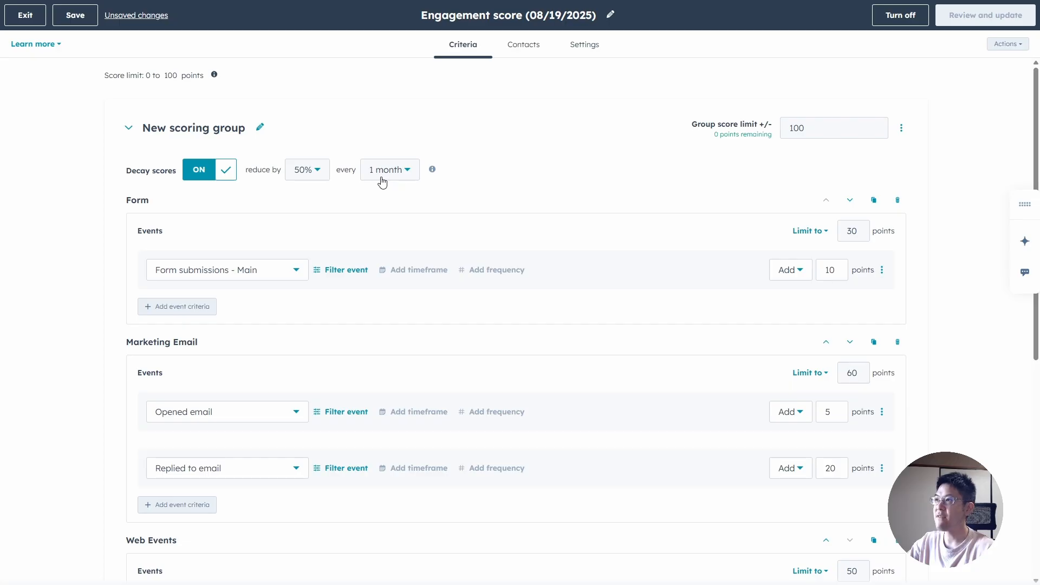
pyautogui.doubleClick(865, 377)
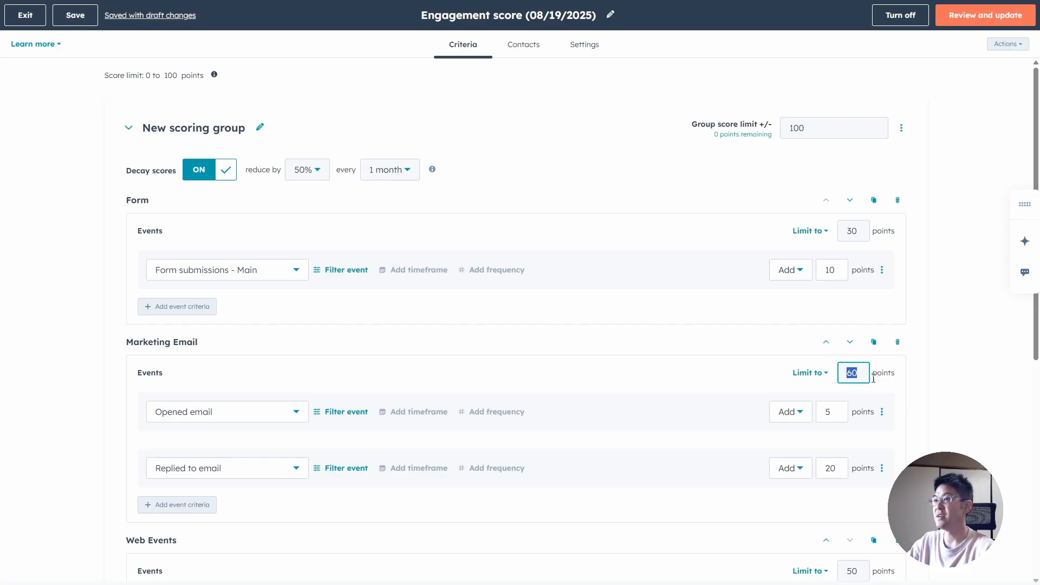
pyautogui.click(938, 405)
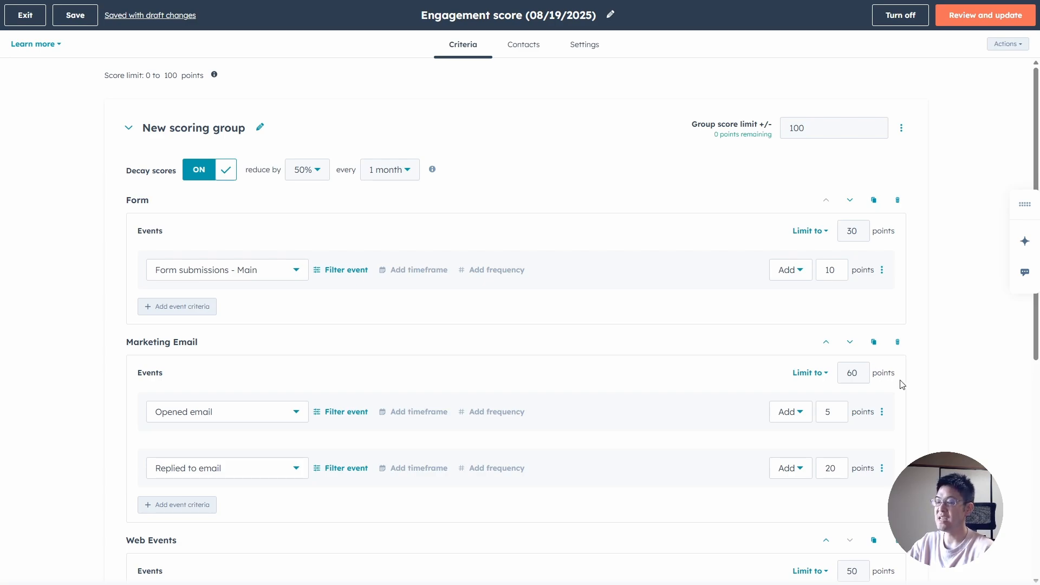
# Set the scoring group's decay to reduce scores by 10% every 3 months.
pyautogui.click(312, 170)
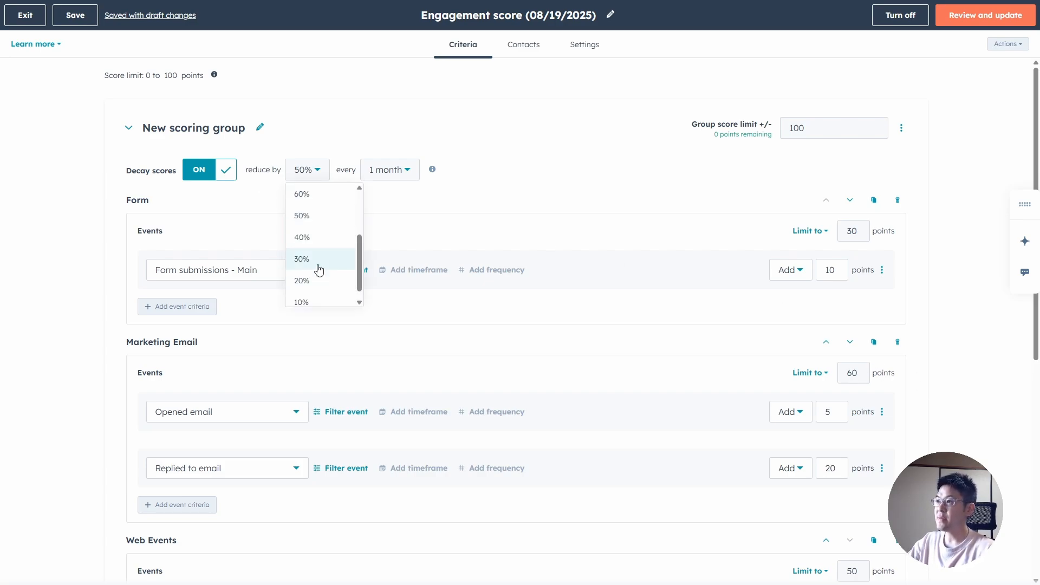
pyautogui.click(315, 302)
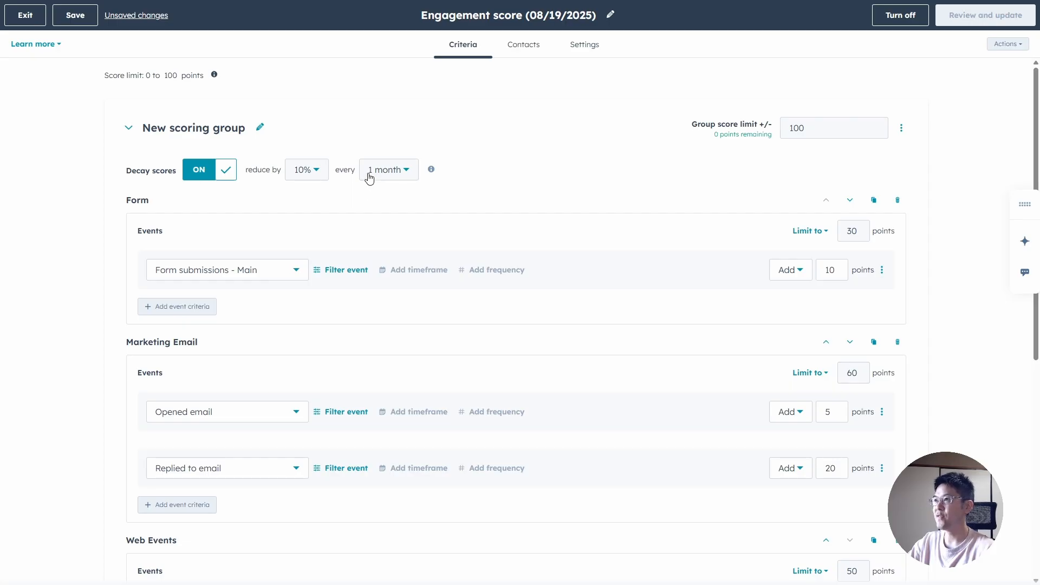
pyautogui.click(307, 170)
pyautogui.click(319, 292)
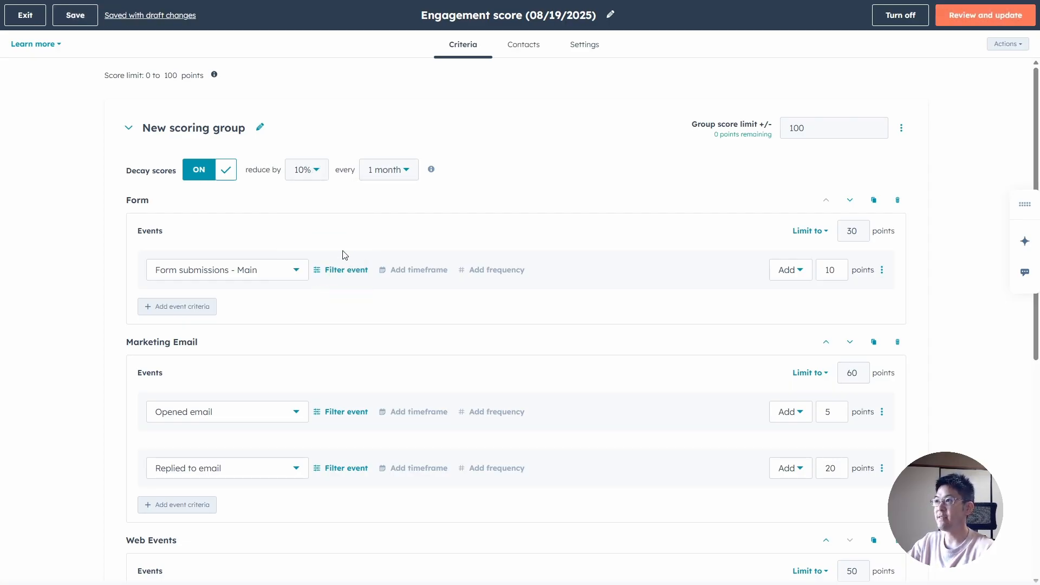
pyautogui.click(386, 179)
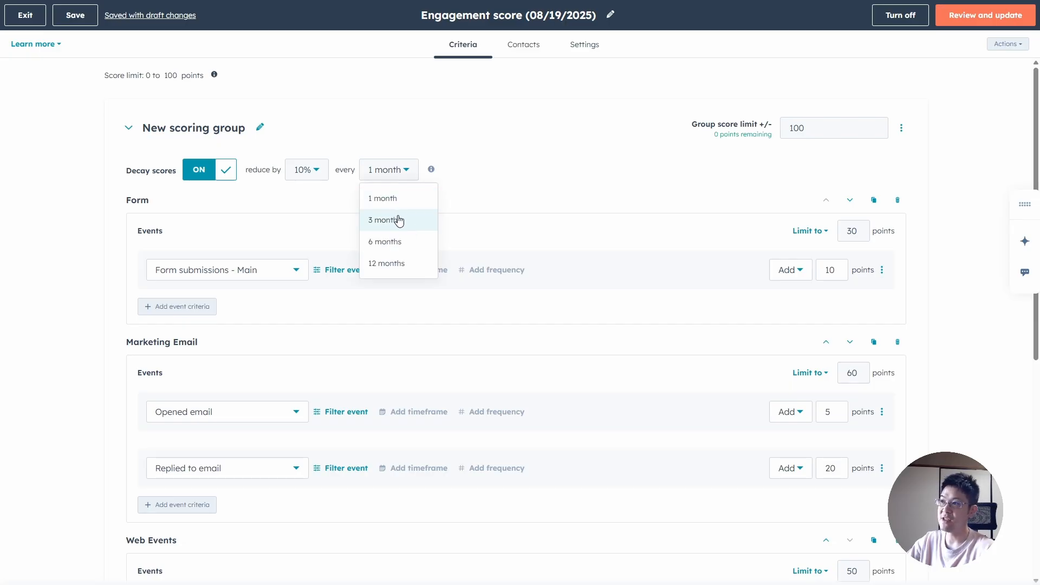
pyautogui.click(404, 219)
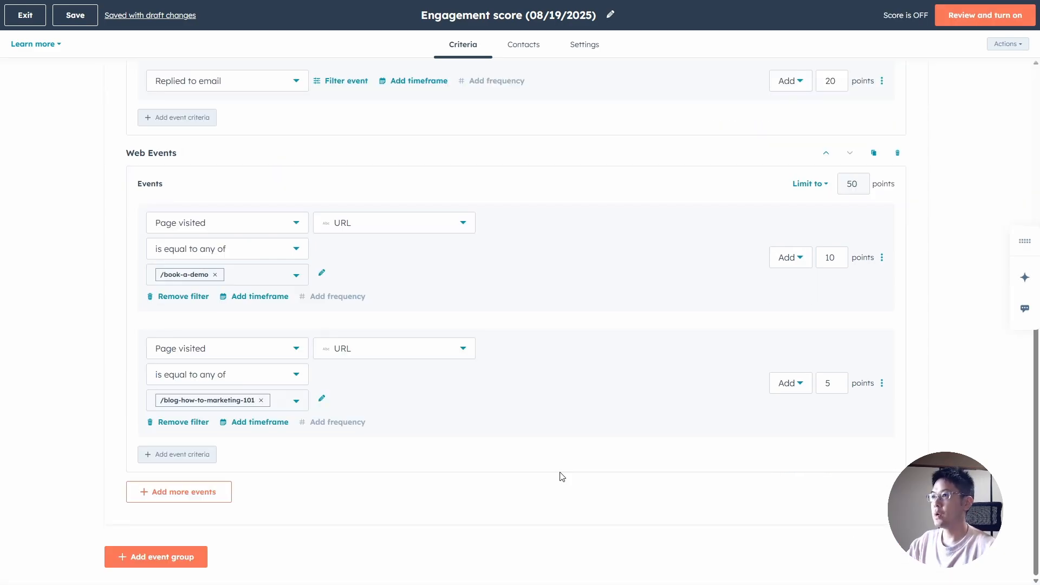
# Examine the engagement score's settings, including its score value property and score thresholds.
pyautogui.scroll(7, 562, 476)
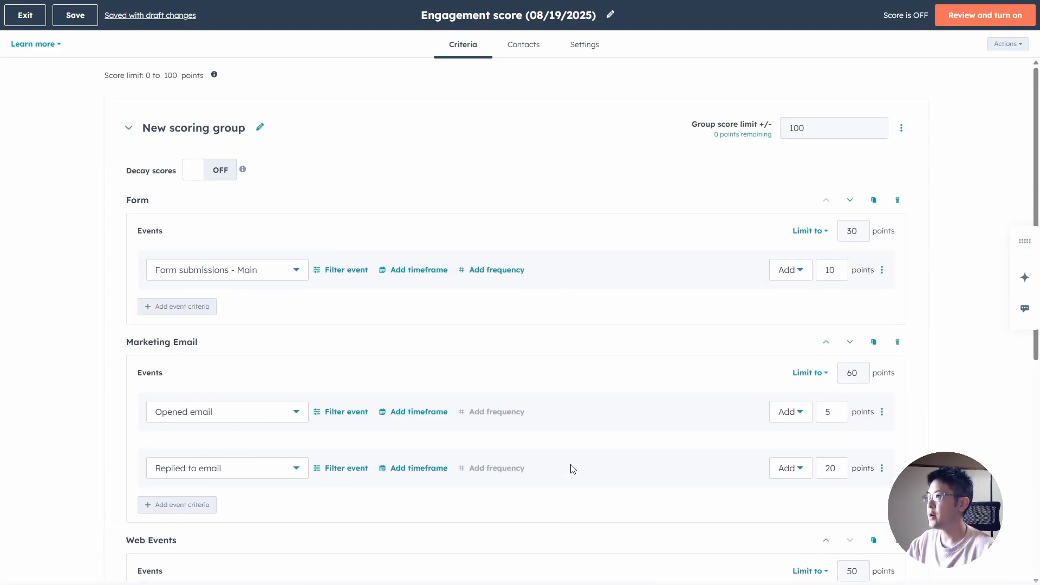
pyautogui.click(530, 47)
pyautogui.click(579, 52)
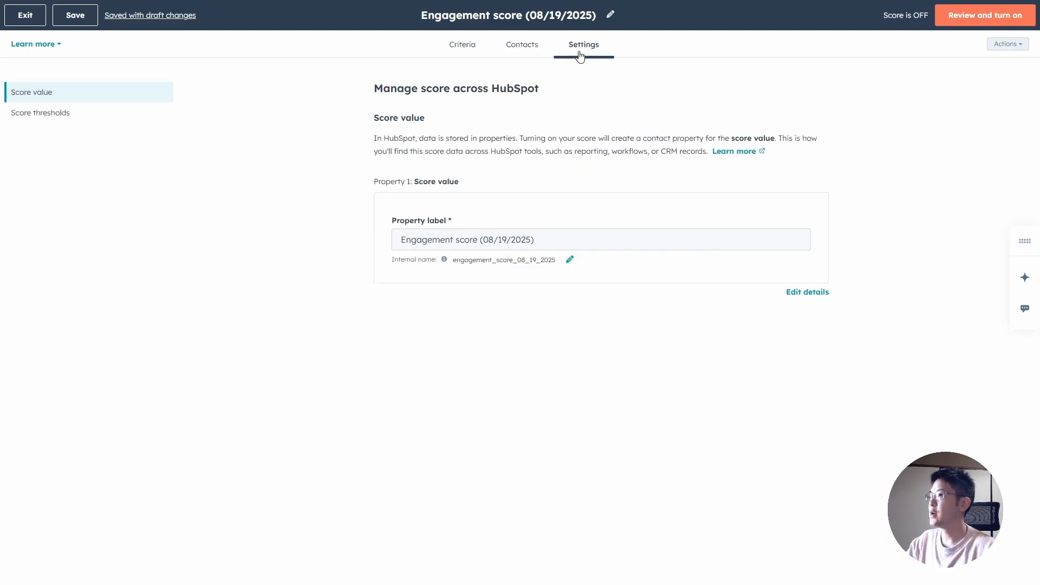
pyautogui.click(87, 118)
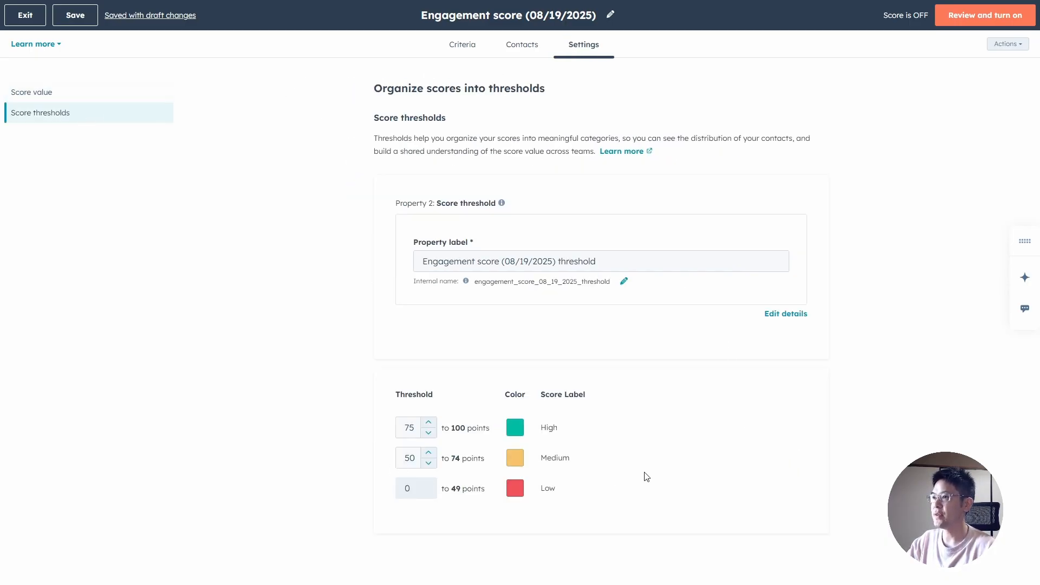
# Save the engagement score and turn it on, closing the success message.
pyautogui.click(72, 17)
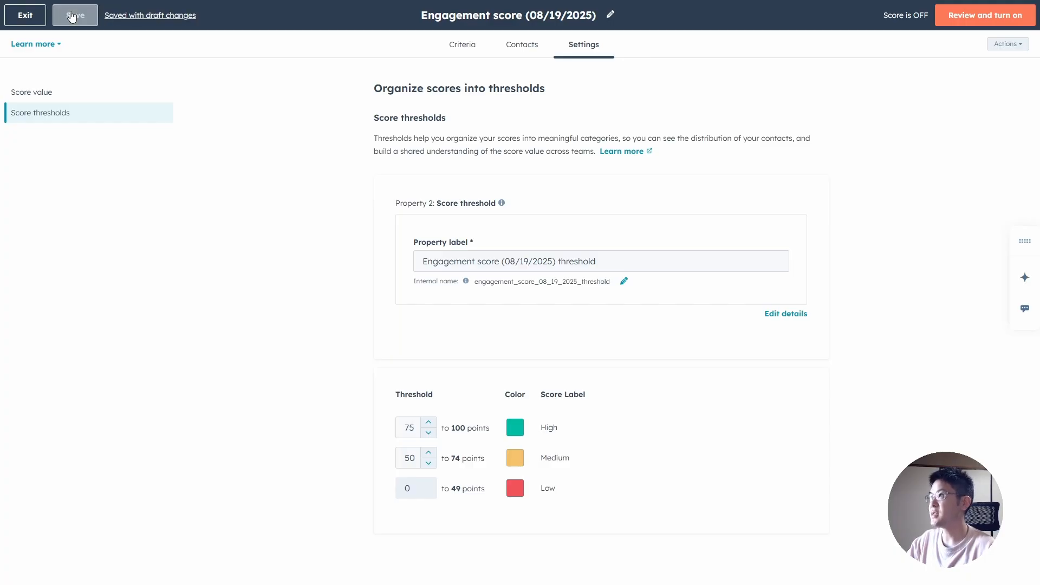
pyautogui.click(984, 15)
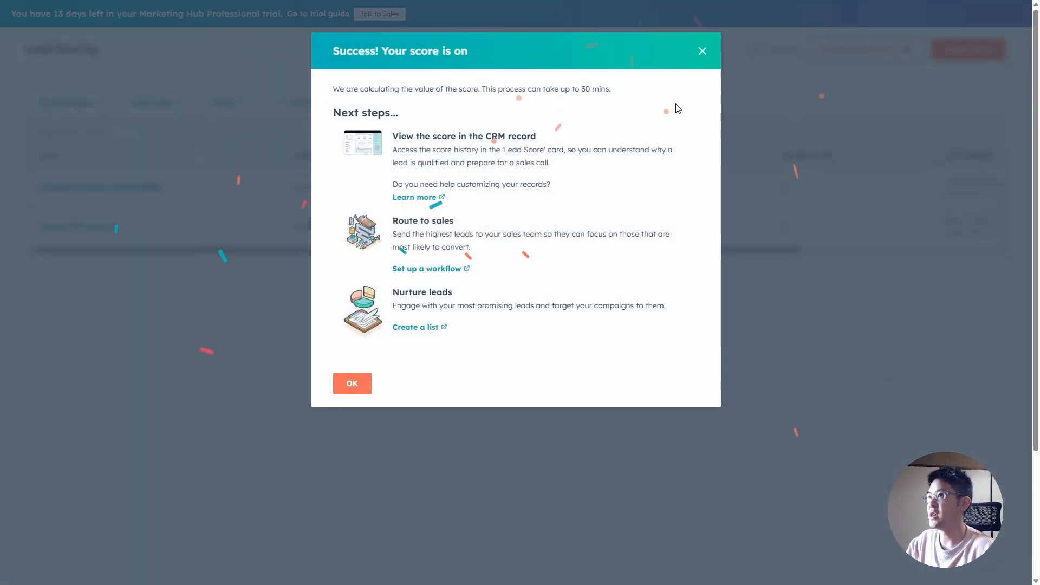
pyautogui.click(701, 51)
# Go from the lead scoring list to the CRM contacts list.
pyautogui.moveTo(209, 217)
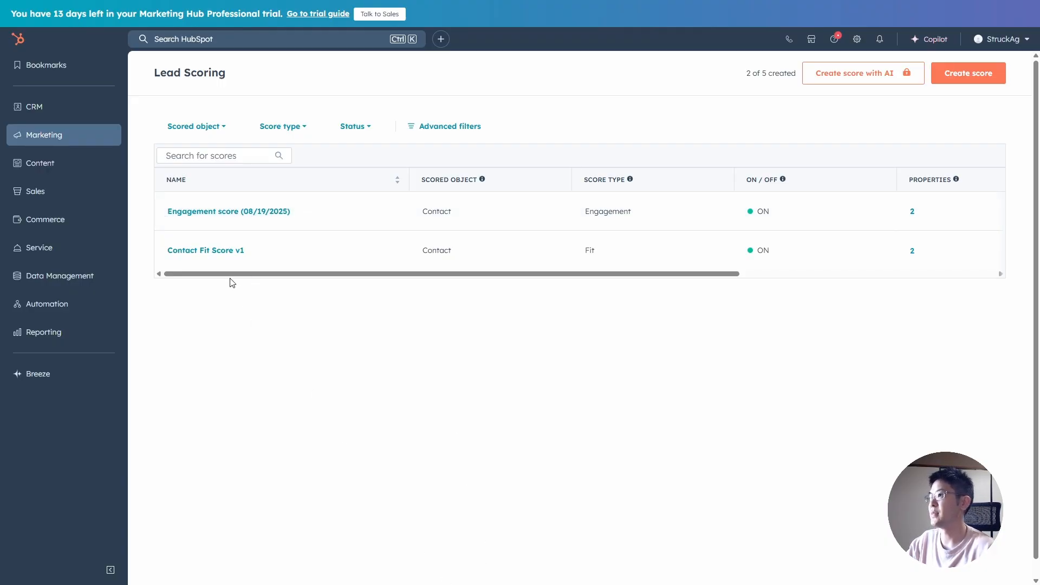
pyautogui.moveTo(177, 217)
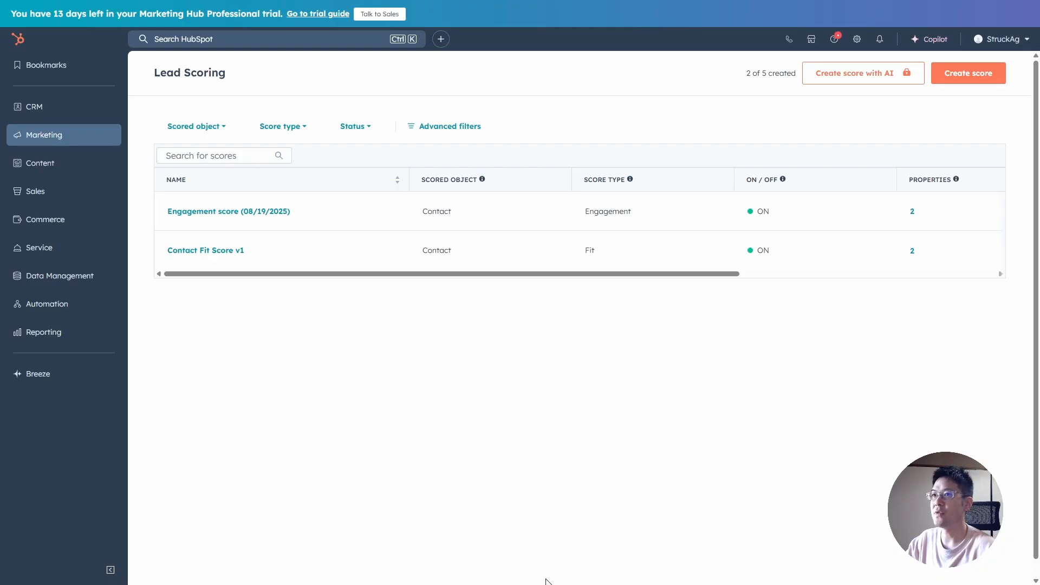
pyautogui.moveTo(271, 228)
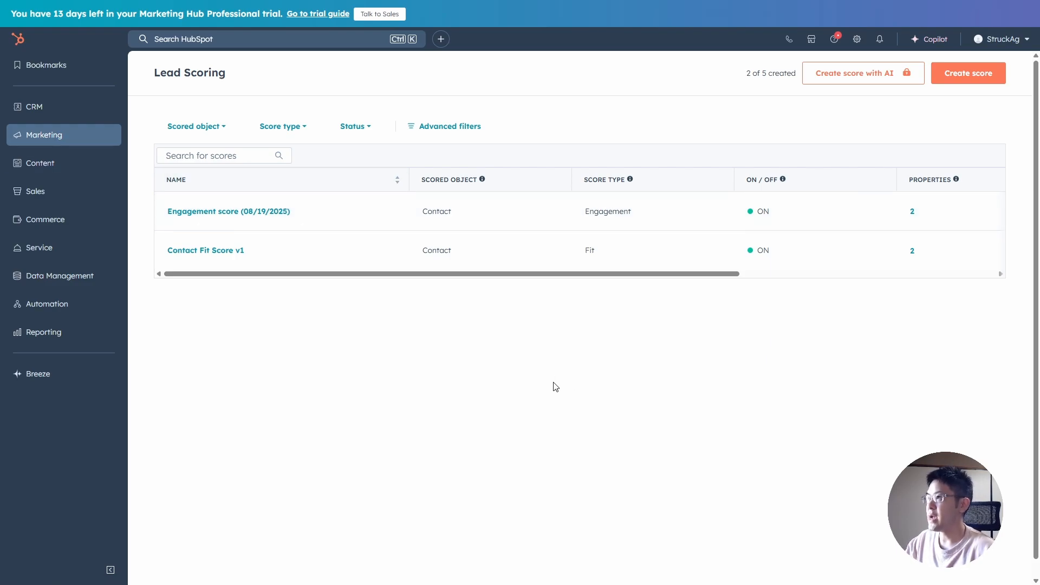
pyautogui.moveTo(46, 172)
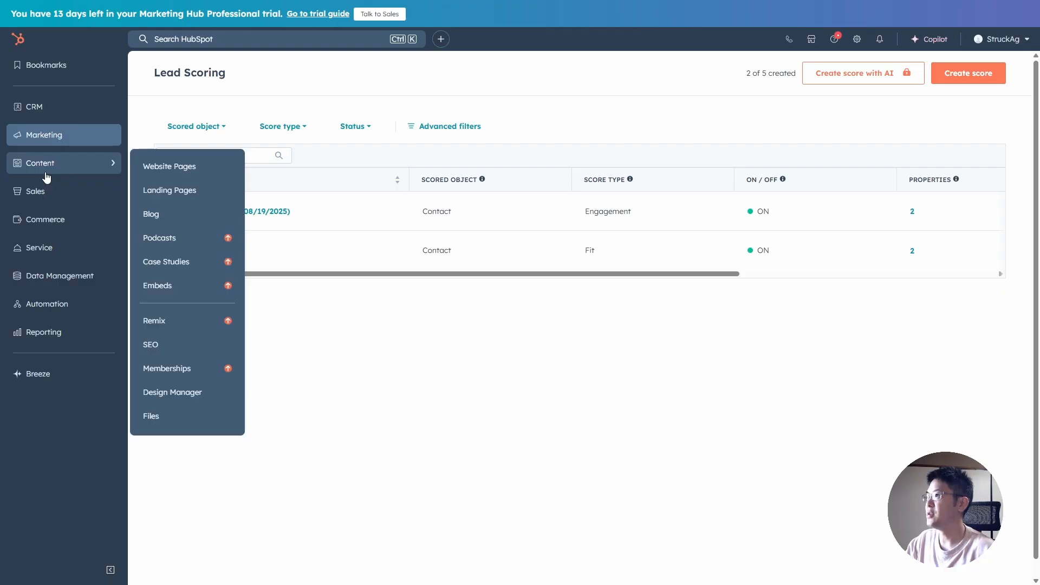
pyautogui.moveTo(72, 111)
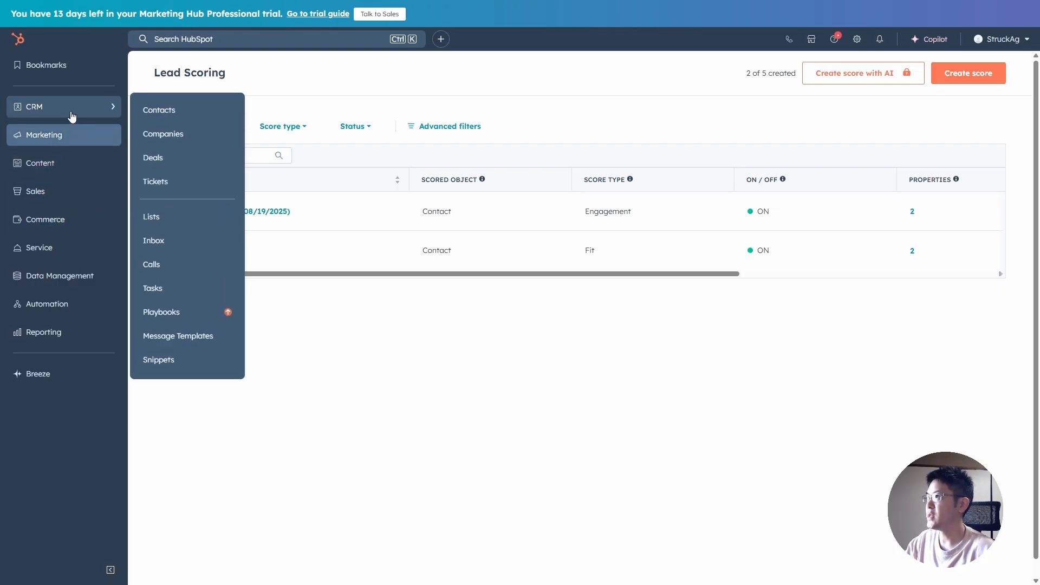
pyautogui.click(221, 111)
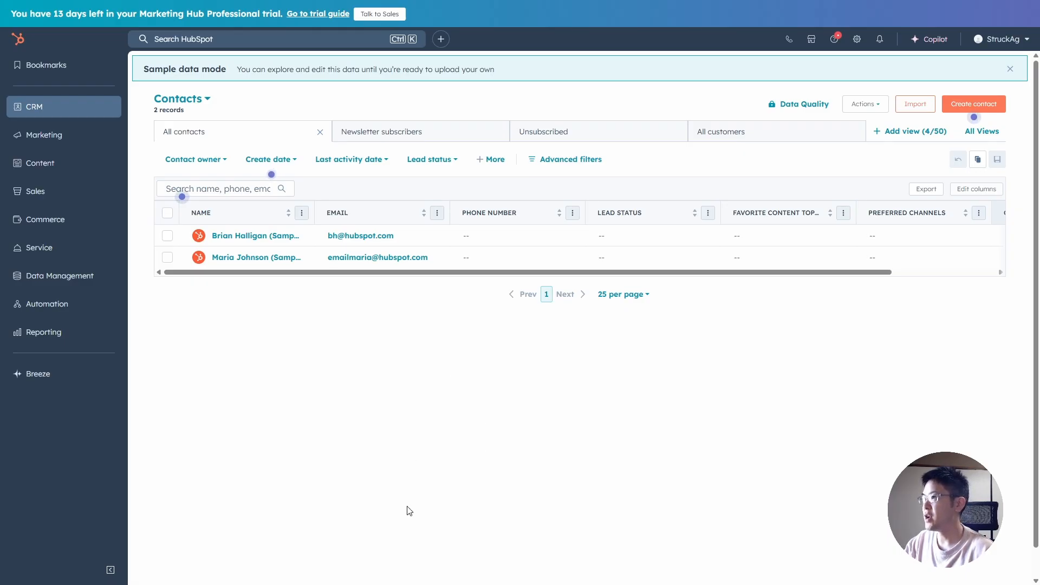
# In the contacts table's column selection, add the Contact Fit Score v1 and Contact Fit Score v1 threshold columns.
pyautogui.click(966, 195)
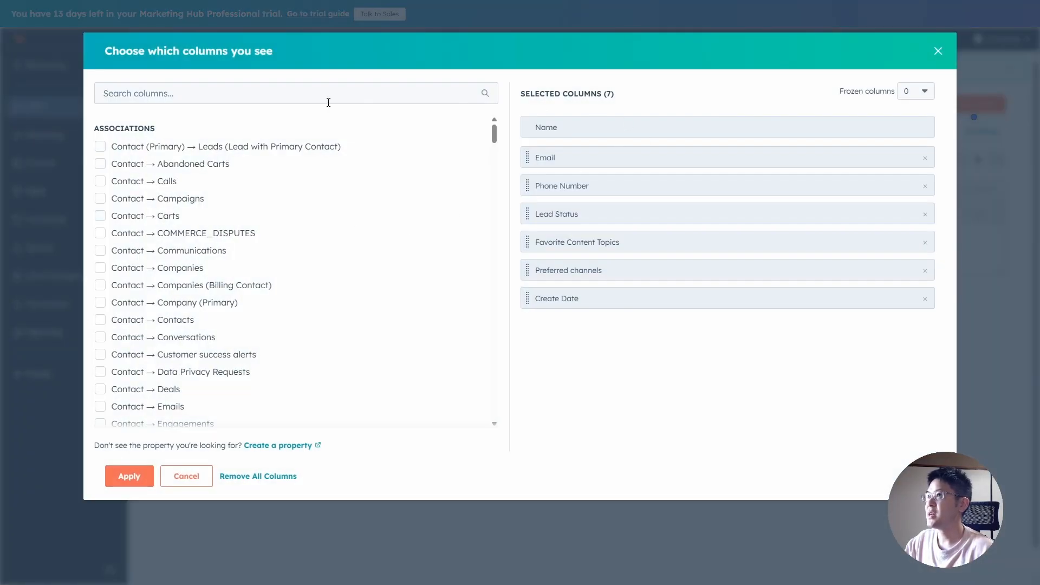
pyautogui.click(937, 50)
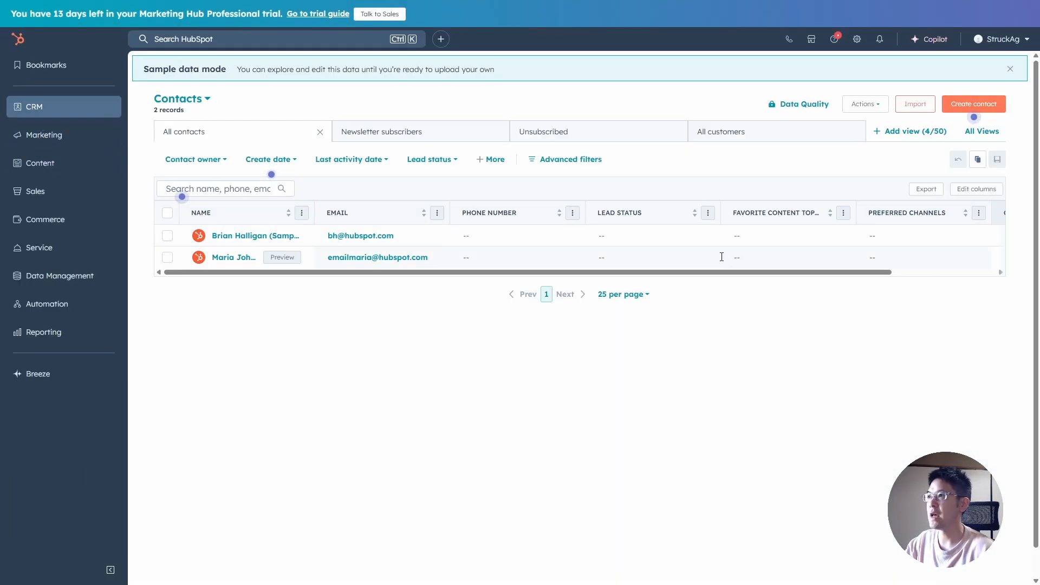
pyautogui.click(981, 189)
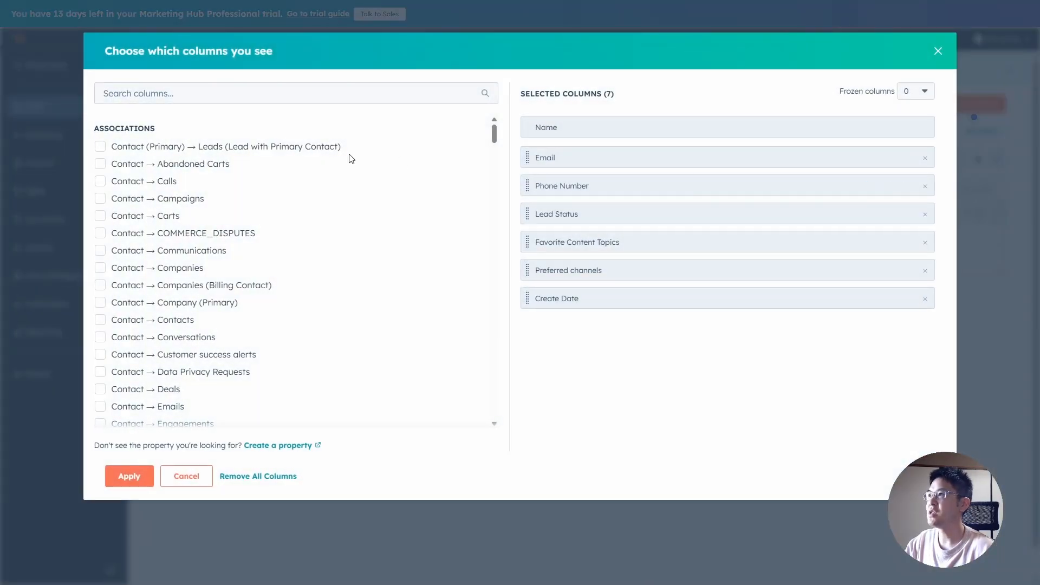
pyautogui.click(266, 99)
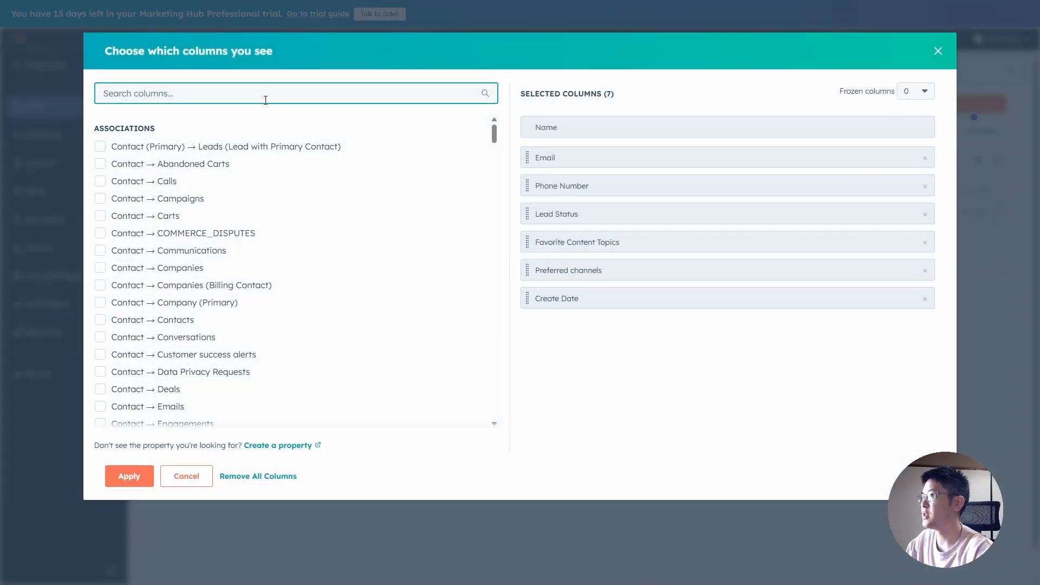
pyautogui.write('threshol')
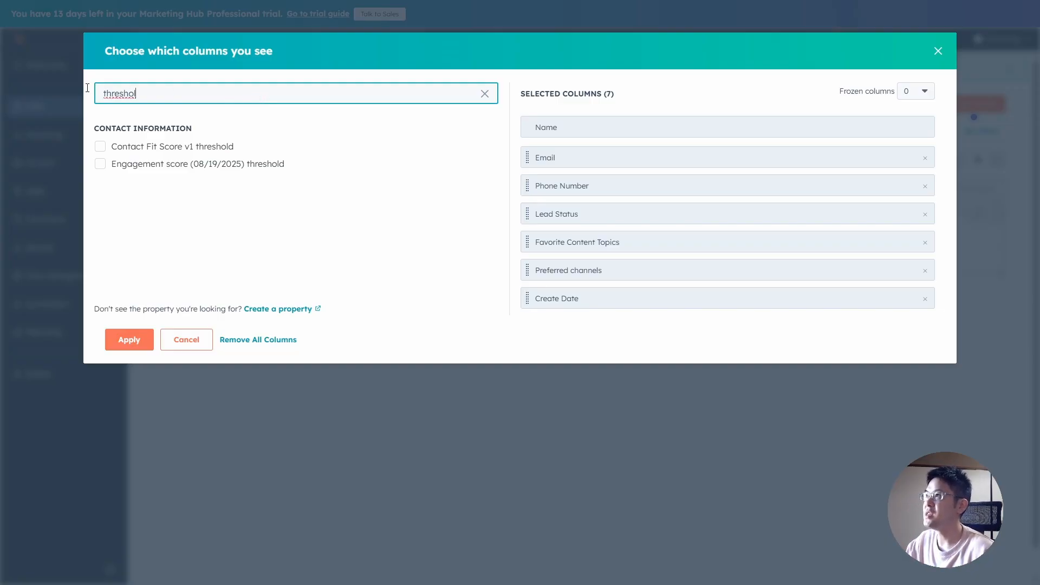
pyautogui.moveTo(87, 88); pyautogui.dragTo(9, 83)
pyautogui.write('contact fit')
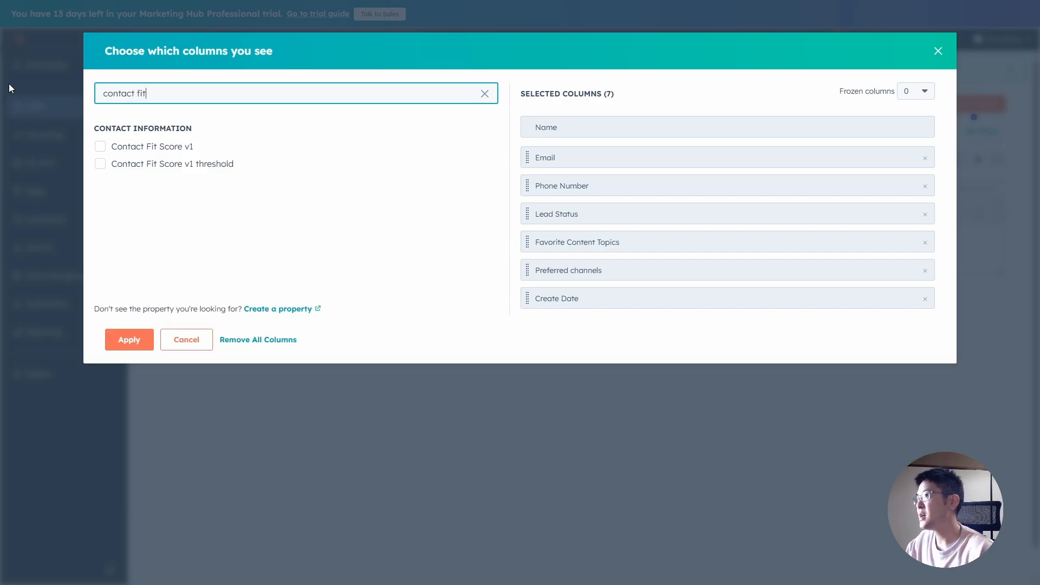
pyautogui.click(100, 147)
pyautogui.click(100, 164)
# Find the engagement score properties in the column selection and add Engagement score (08/19/2025) and Engagement score (08/19/2025) threshold.
pyautogui.moveTo(198, 95); pyautogui.dragTo(1, 77)
pyautogui.write('en')
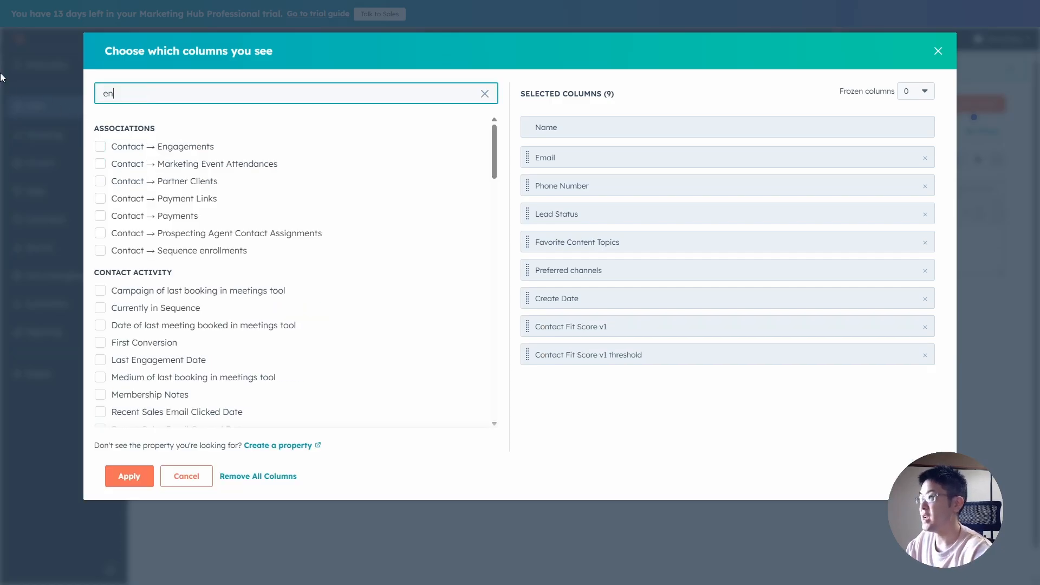
pyautogui.write('gagement score')
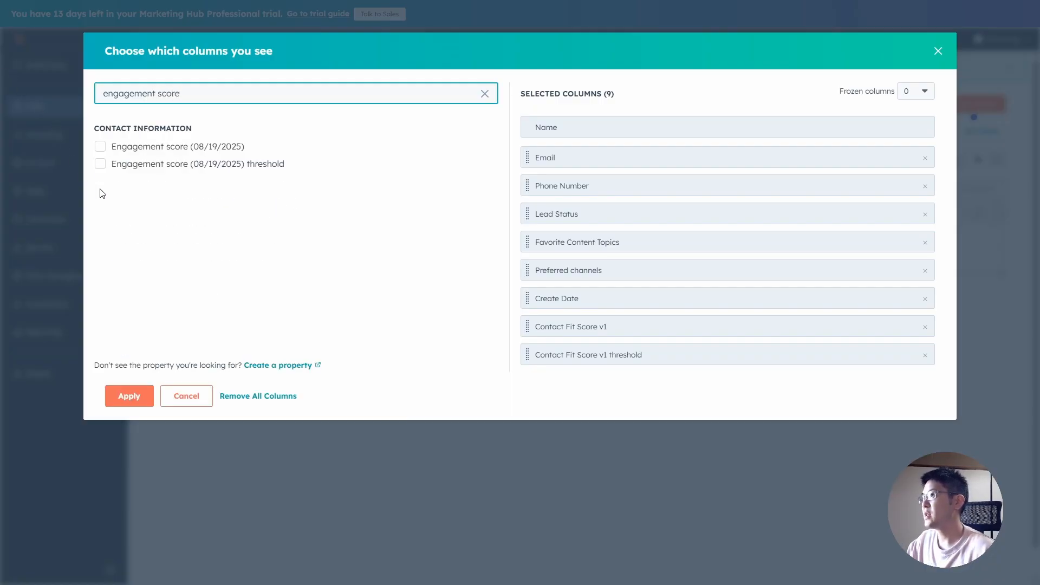
pyautogui.click(101, 146)
pyautogui.click(100, 163)
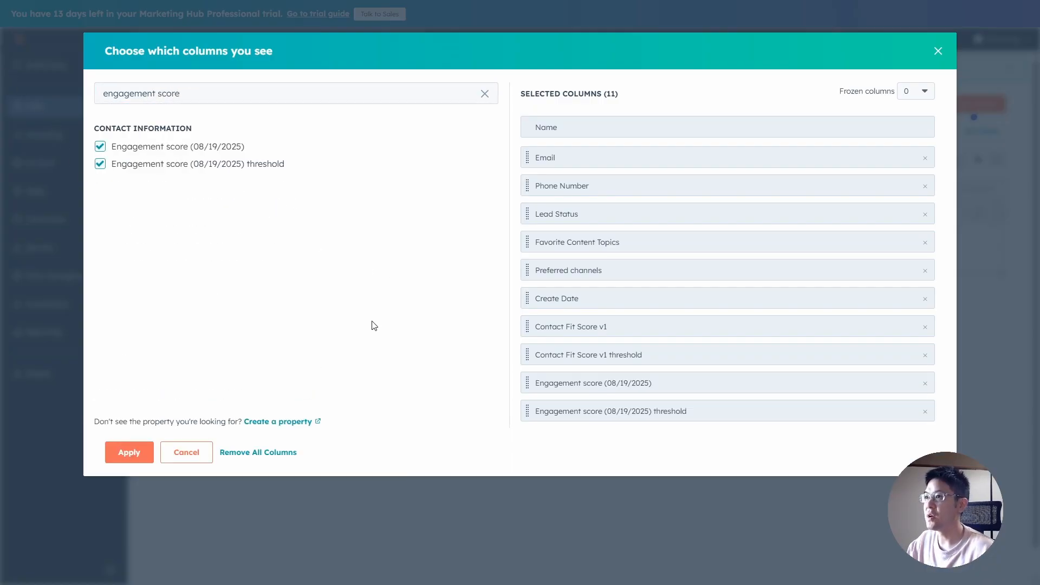
# Move the four fit and engagement score columns ahead of Email in the selected columns and apply the column selection.
pyautogui.click(887, 328)
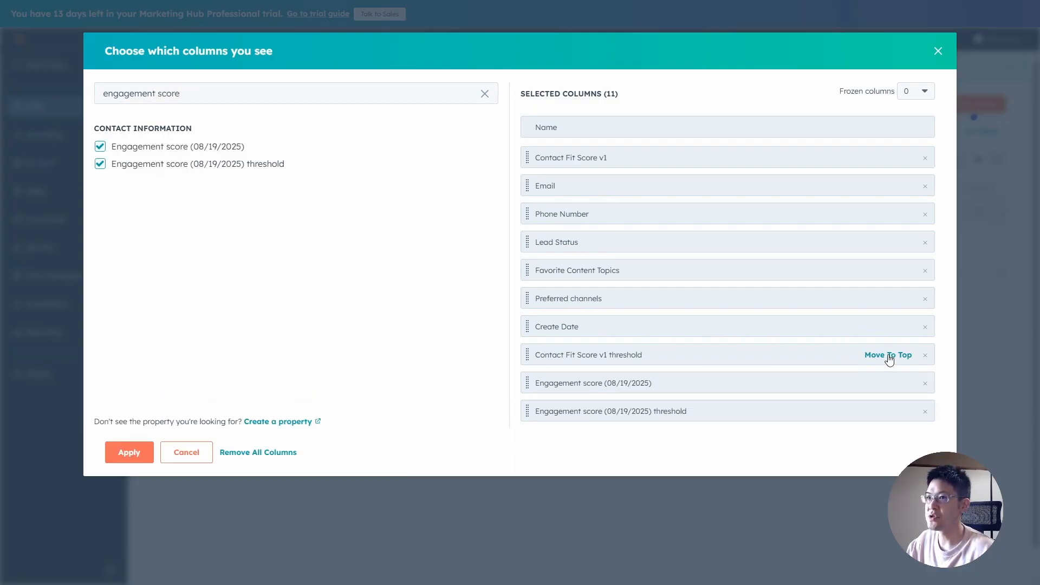
pyautogui.click(888, 356)
pyautogui.click(883, 384)
pyautogui.click(883, 412)
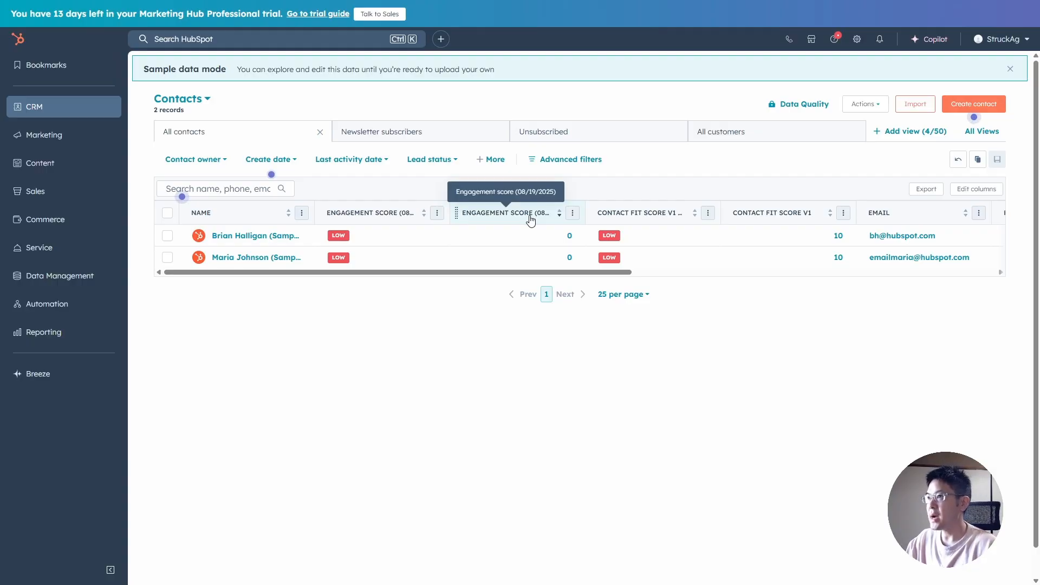
# Check the engagement and fit score values of the sample contacts in the contacts table.
pyautogui.moveTo(555, 237); pyautogui.dragTo(574, 240)
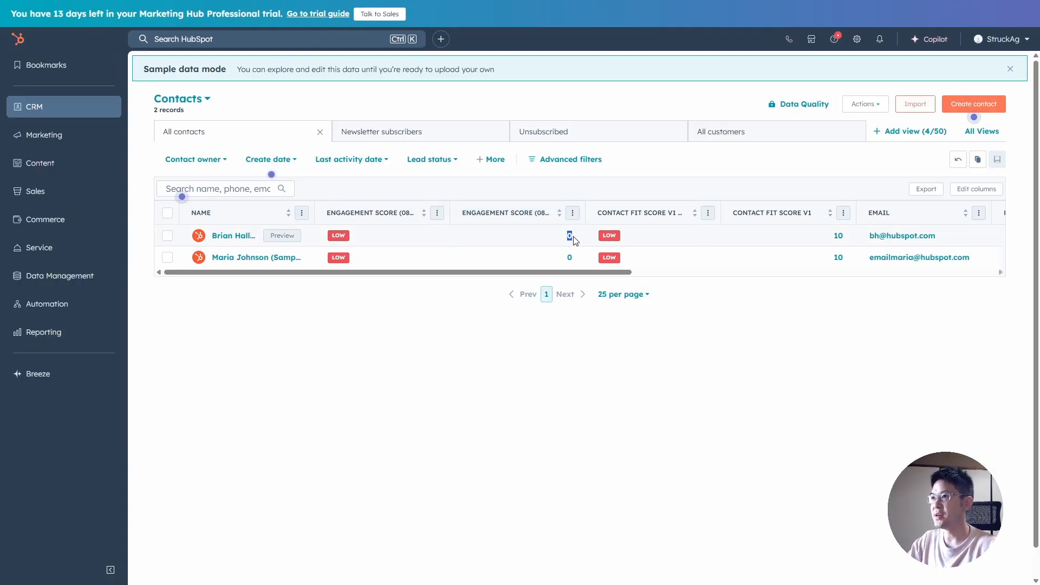
pyautogui.moveTo(823, 236); pyautogui.dragTo(842, 242)
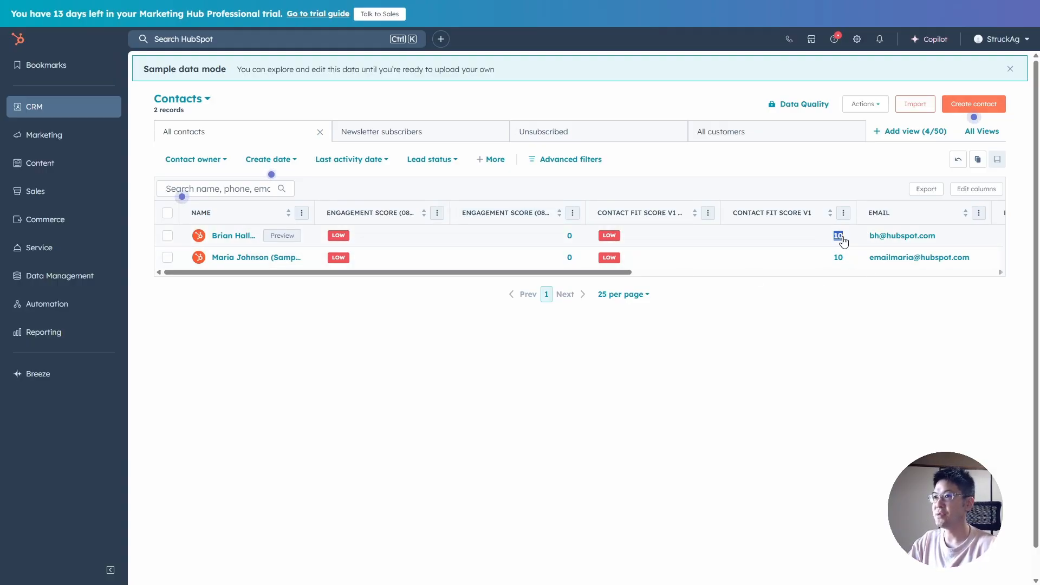
pyautogui.click(780, 239)
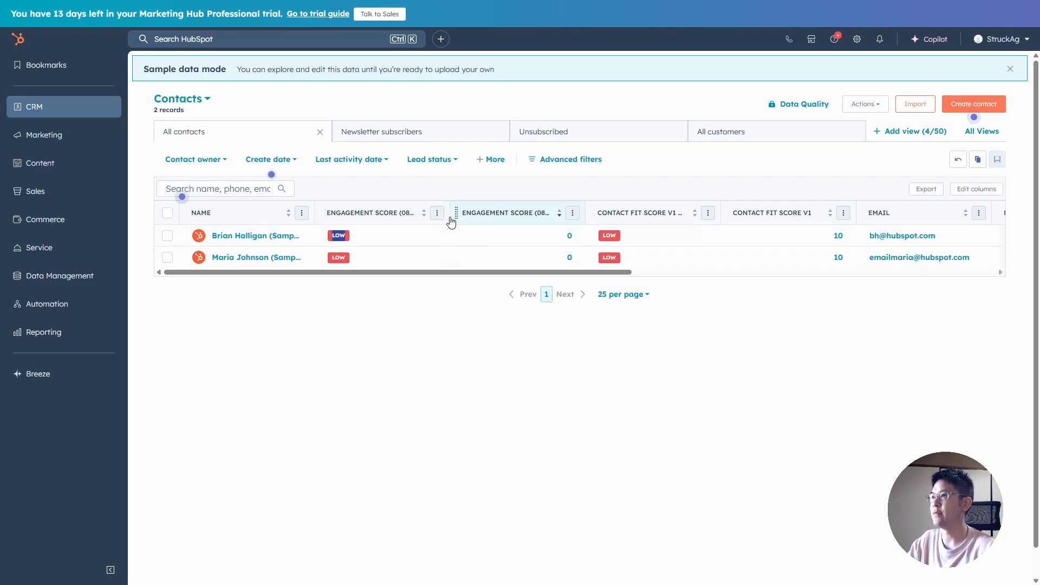
pyautogui.click(976, 189)
pyautogui.click(937, 50)
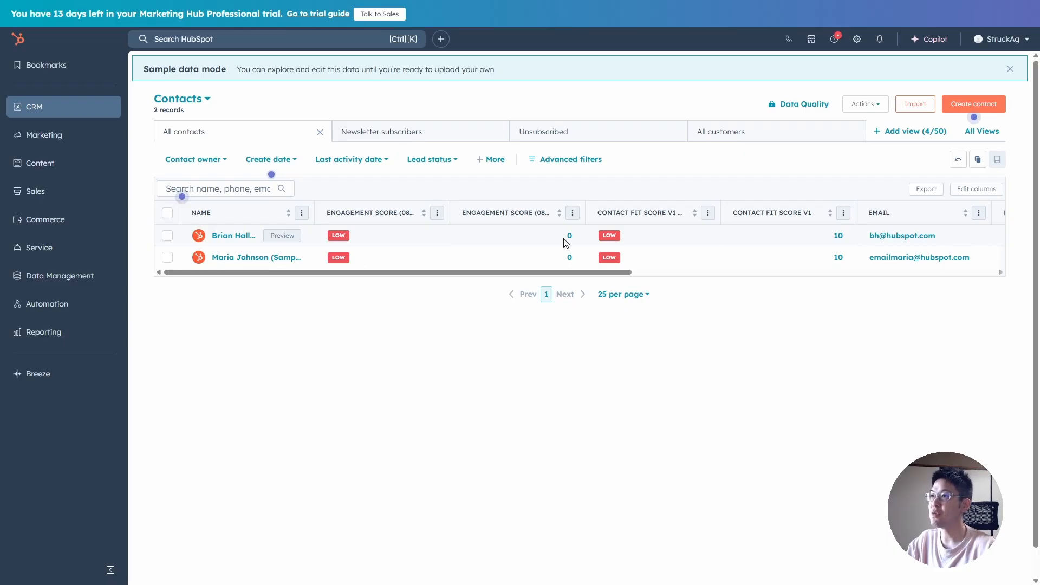
# Remove the Engagement score (08/19/2025) and Contact Fit Score v1 value columns from the contacts table, keeping only their threshold columns.
pyautogui.click(977, 189)
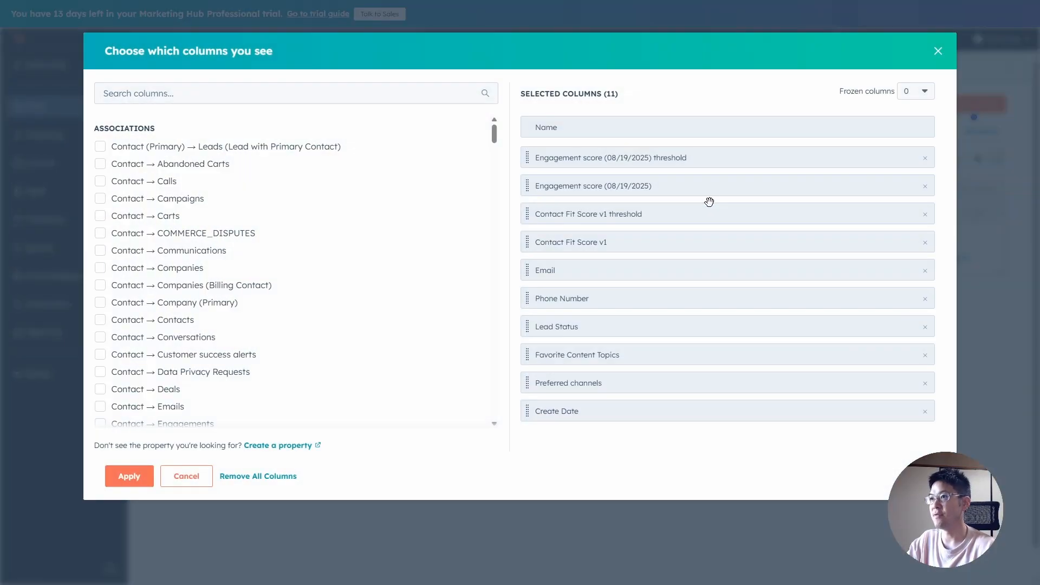
pyautogui.click(926, 187)
pyautogui.click(925, 215)
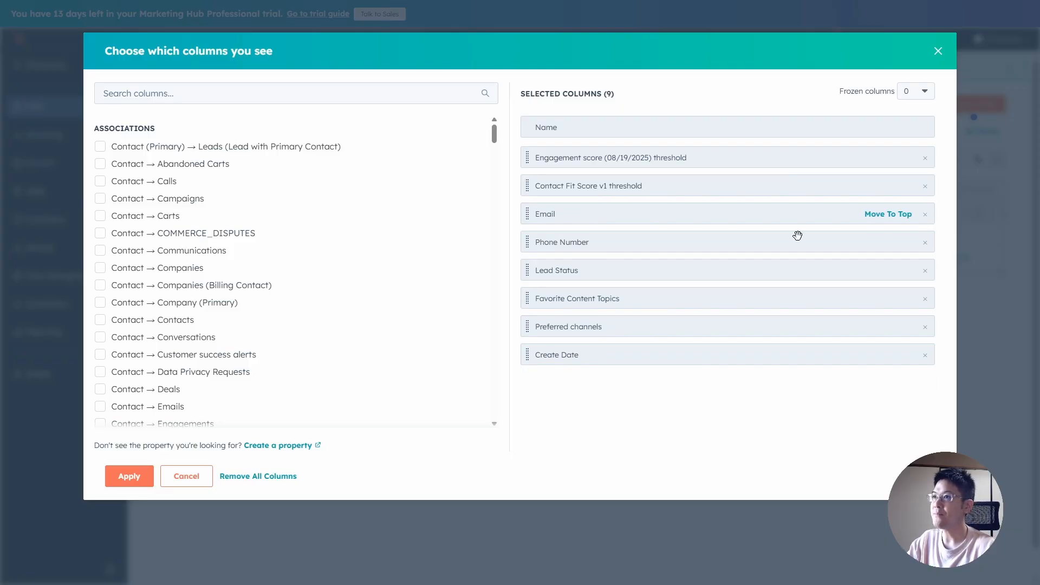
pyautogui.click(136, 478)
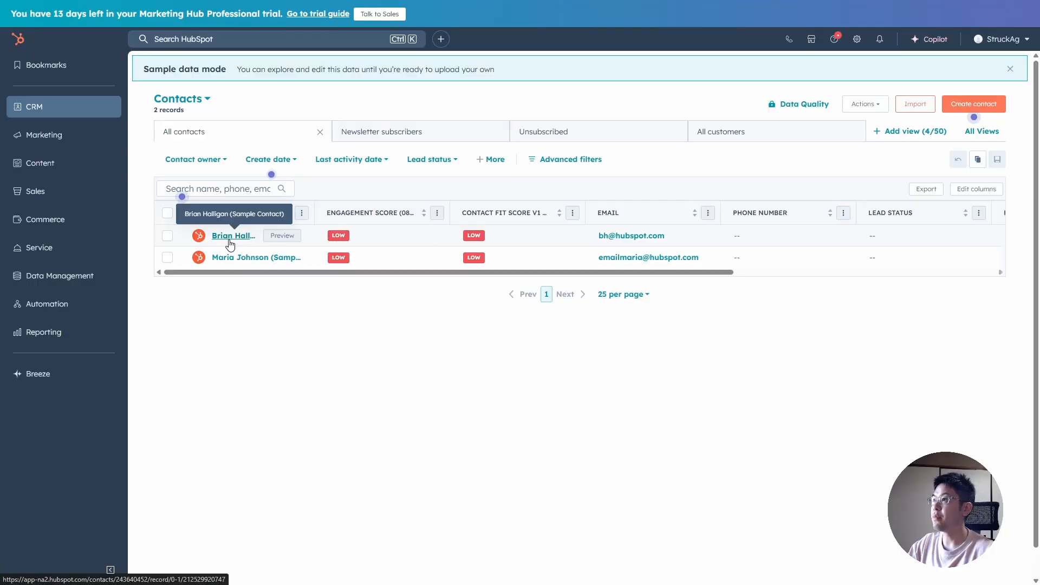
pyautogui.moveTo(481, 235); pyautogui.dragTo(466, 237)
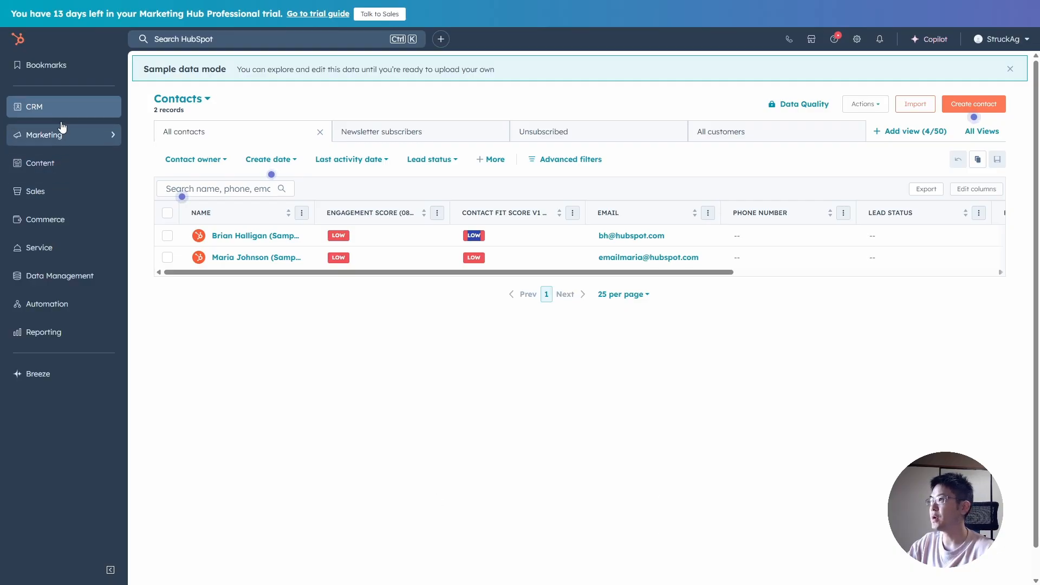
# Go to the marketing lead scoring list and open Contact Fit Score v1.
pyautogui.moveTo(70, 135)
pyautogui.click(190, 354)
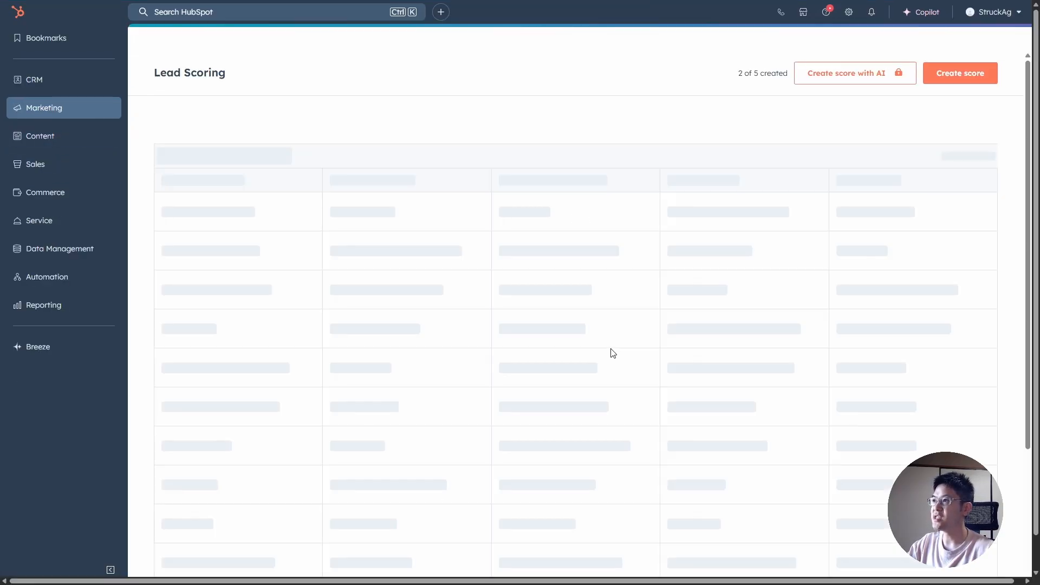
pyautogui.click(205, 251)
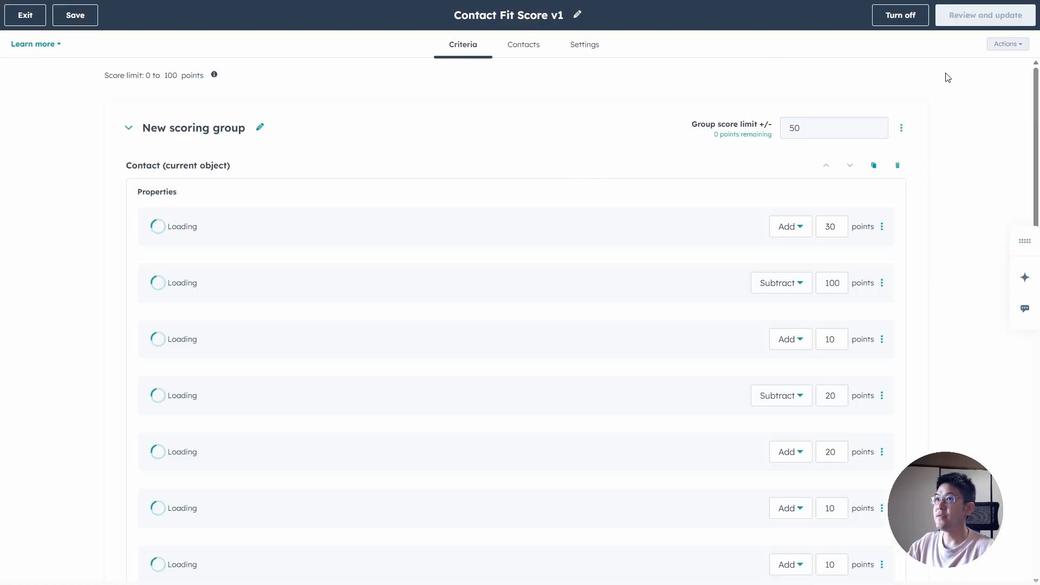
# Test Contact Fit Score v1 against the first sample contact.
pyautogui.click(1010, 49)
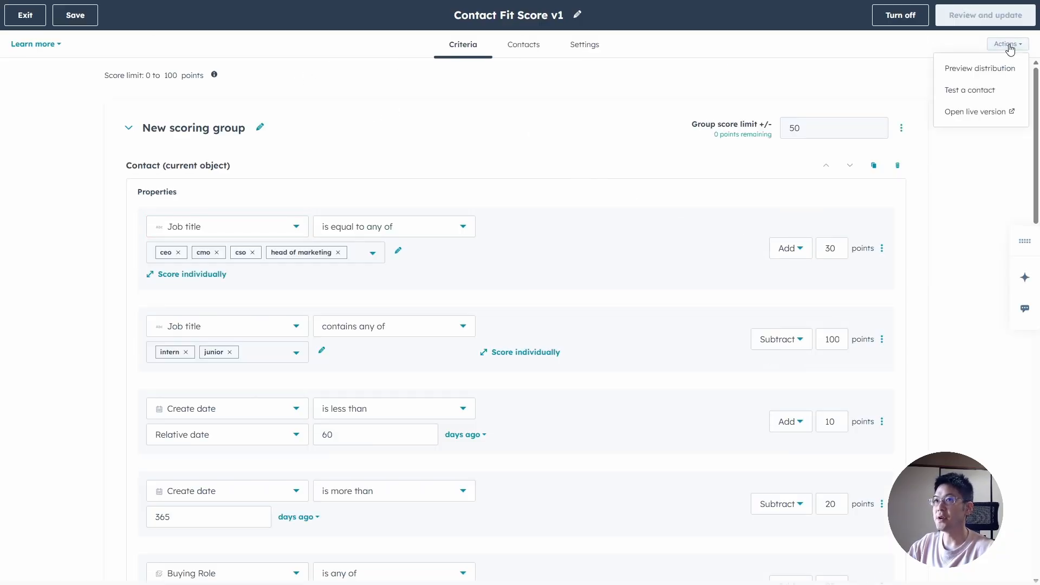
pyautogui.click(981, 90)
pyautogui.click(432, 81)
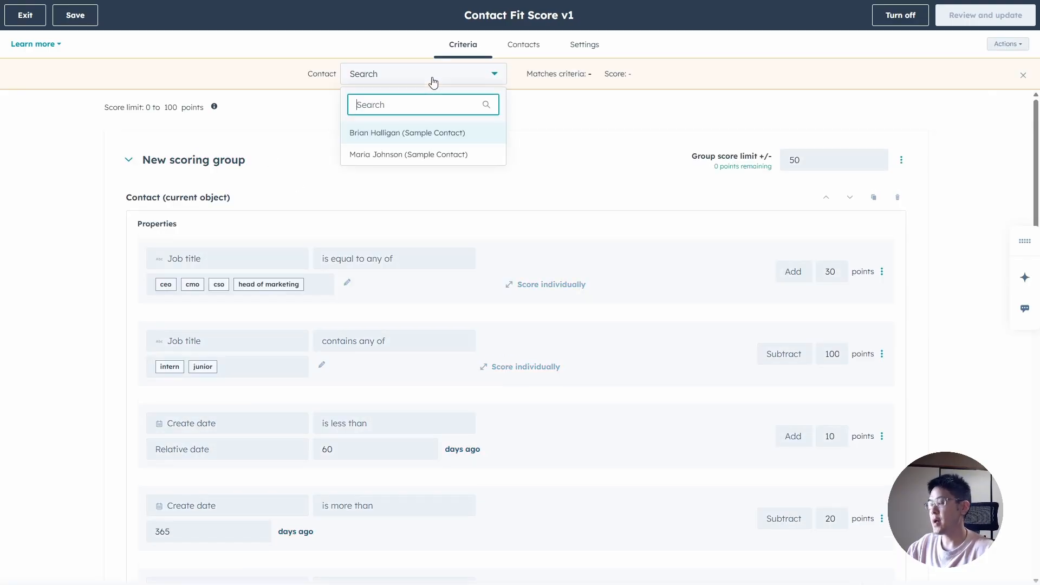
pyautogui.click(458, 134)
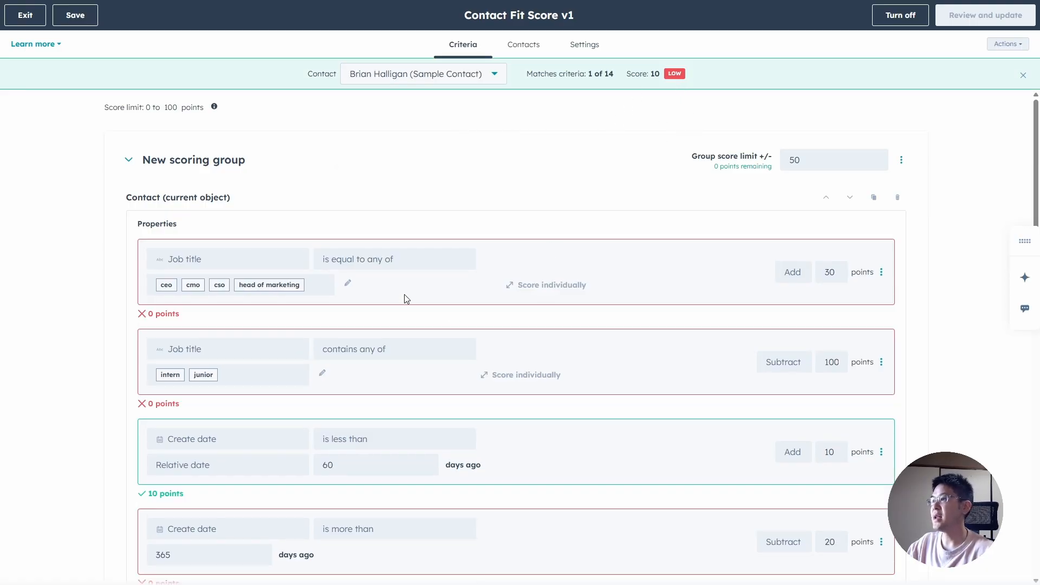
# Examine which job title, create date, buying role and traffic source criteria the tested contact matches in the first scoring group.
pyautogui.scroll(-2, 404, 294)
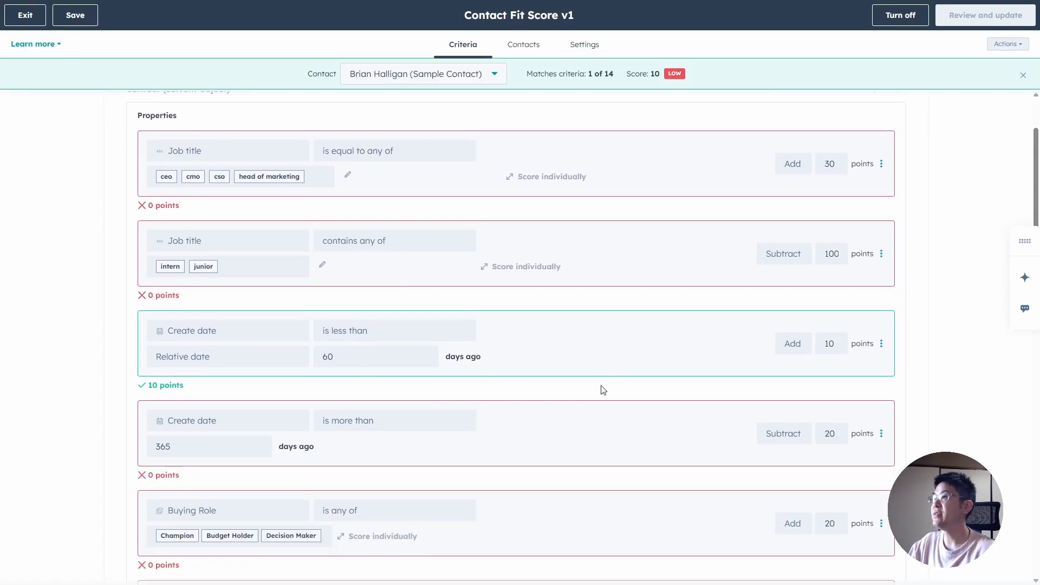
pyautogui.scroll(-2, 451, 355)
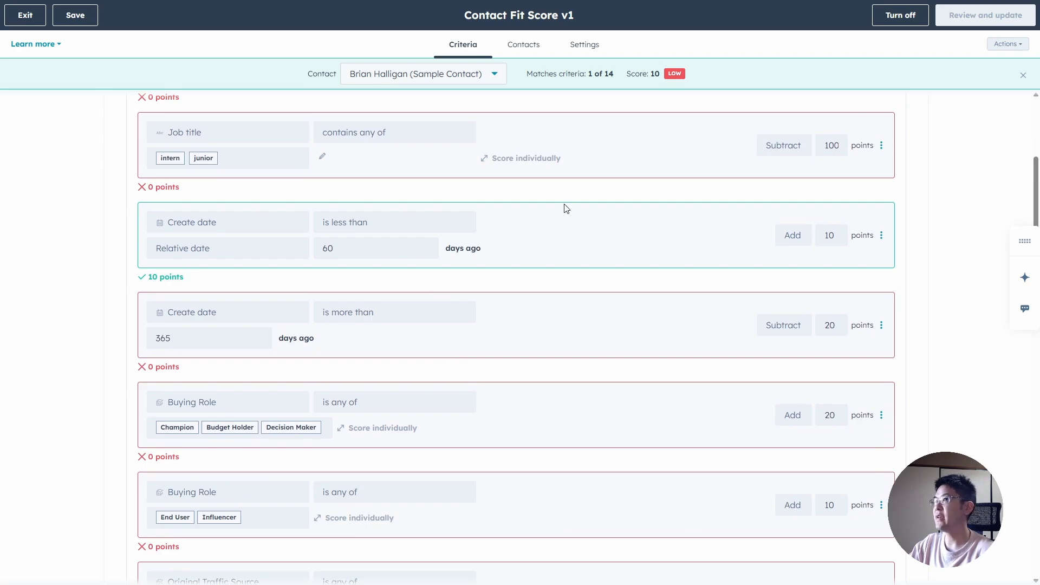
pyautogui.scroll(4, 810, 261)
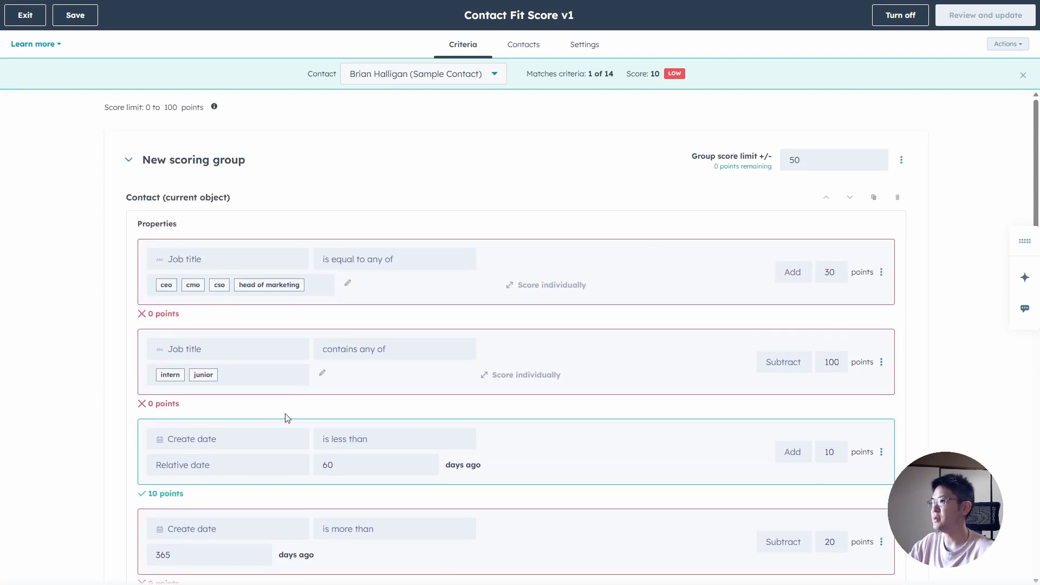
pyautogui.scroll(-1, 287, 327)
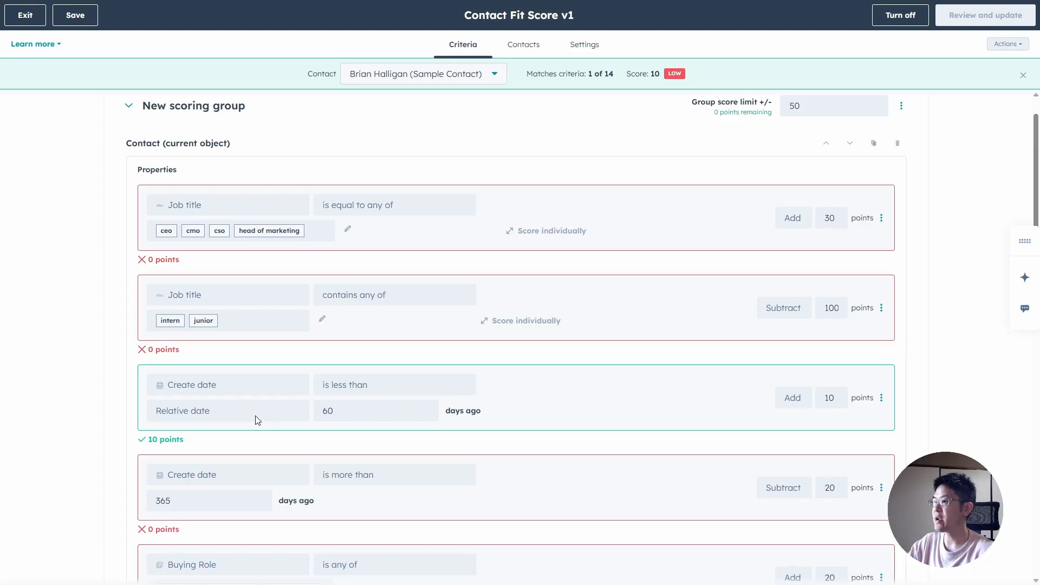
pyautogui.scroll(-4, 247, 407)
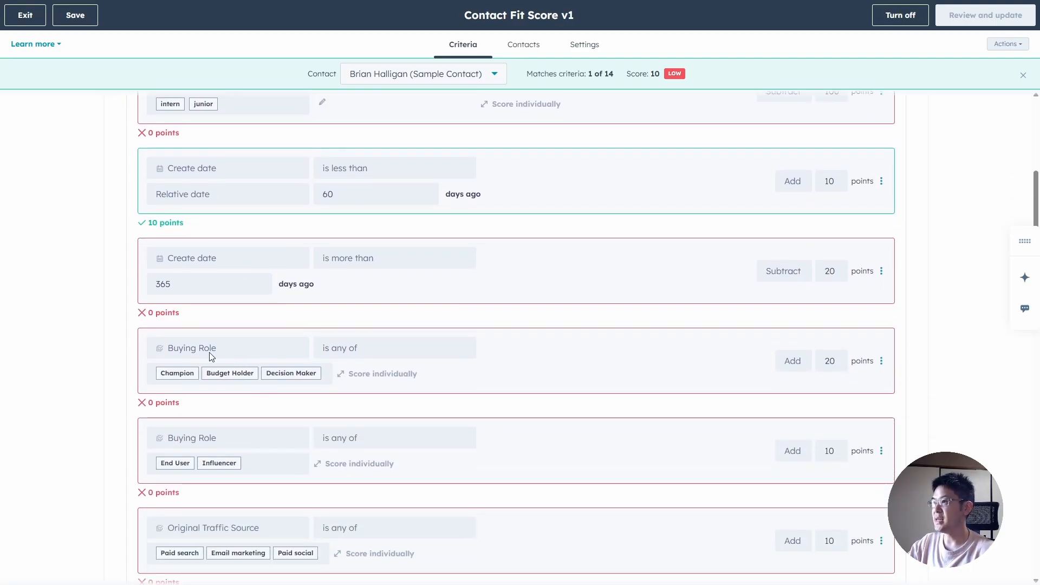
pyautogui.scroll(-2, 406, 376)
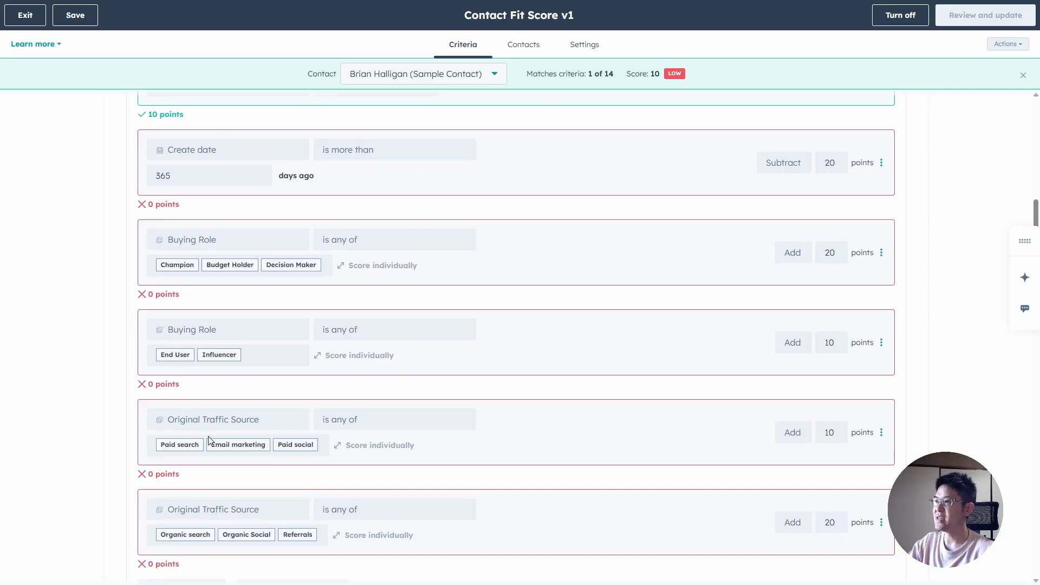
pyautogui.scroll(-2, 550, 474)
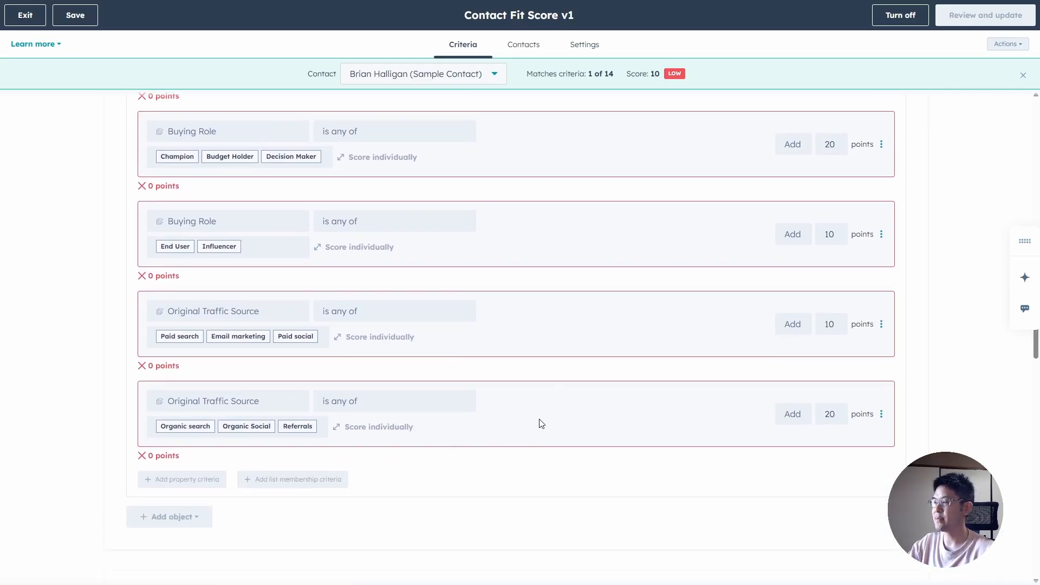
pyautogui.scroll(9, 766, 473)
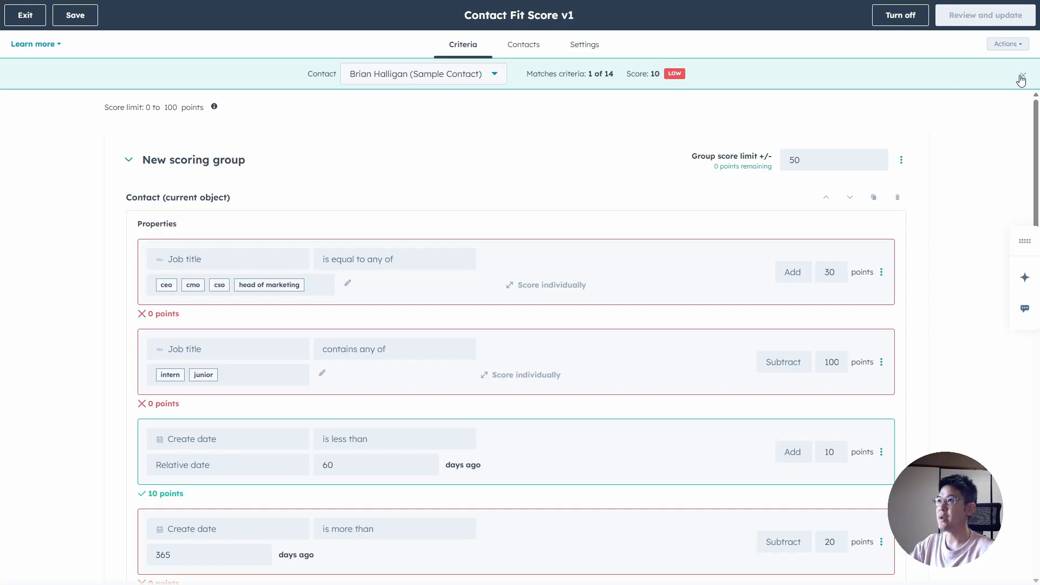
# Leave the score editor and open the first sample contact's record from the contacts list to review its email, job title and details.
pyautogui.click(25, 15)
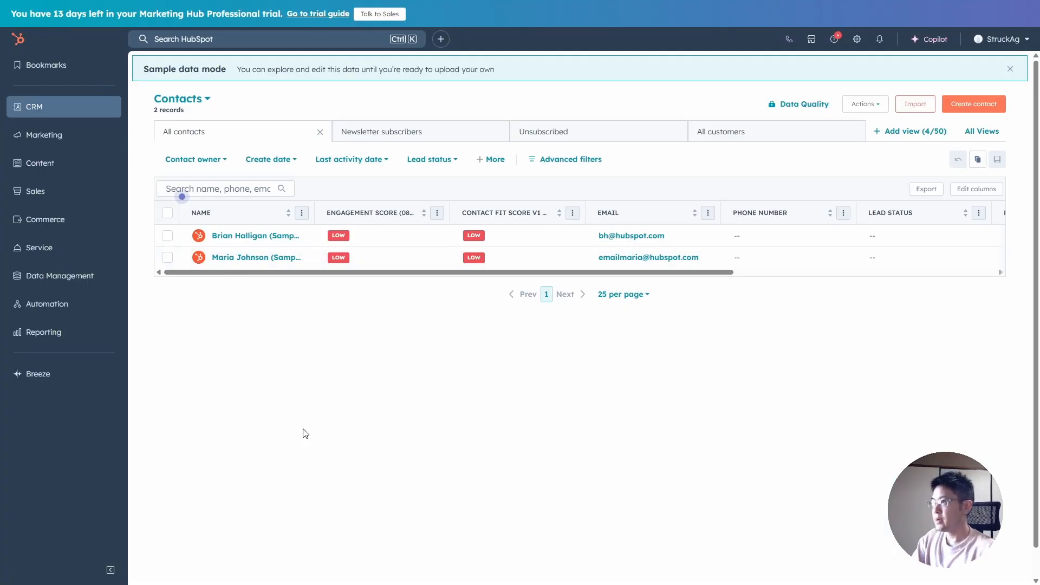
pyautogui.click(237, 243)
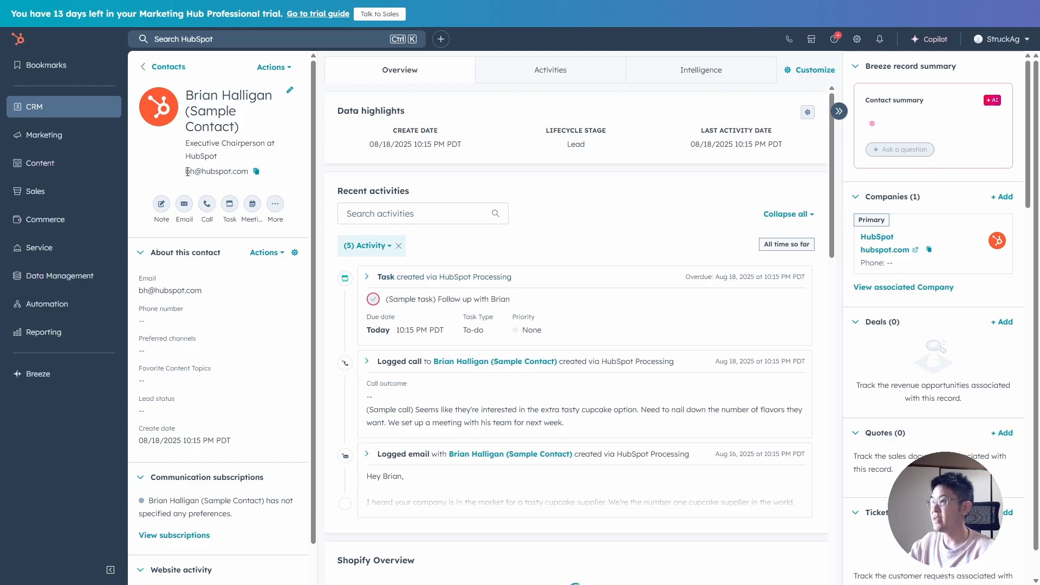
pyautogui.moveTo(186, 172); pyautogui.dragTo(287, 175)
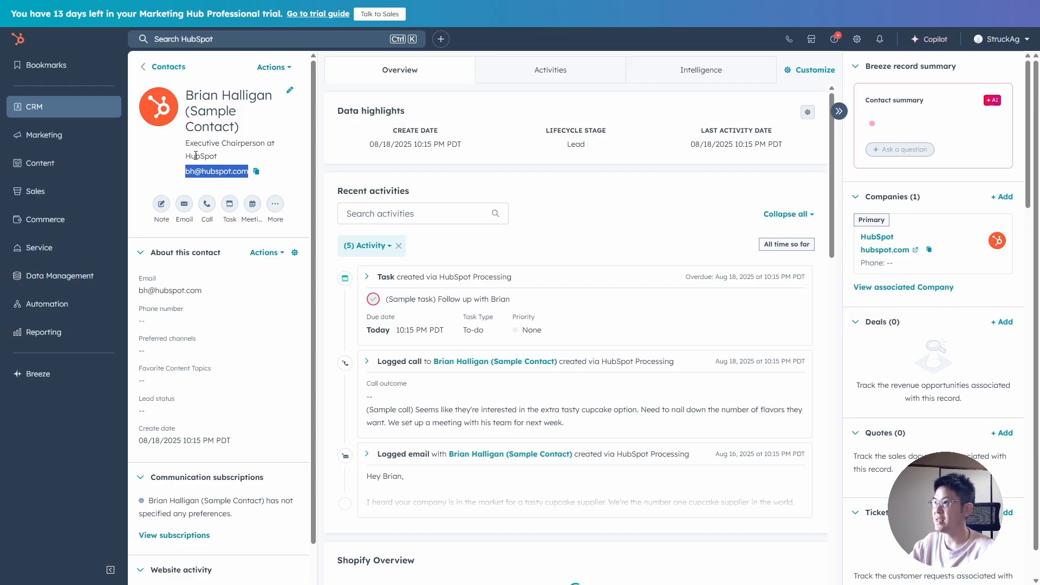
pyautogui.moveTo(217, 157); pyautogui.dragTo(185, 143)
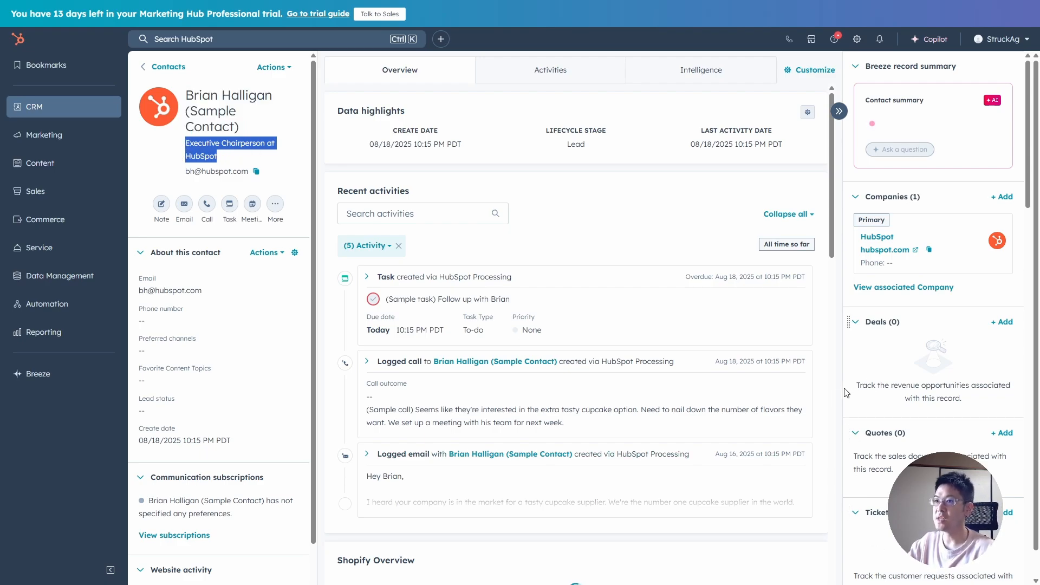
pyautogui.click(340, 329)
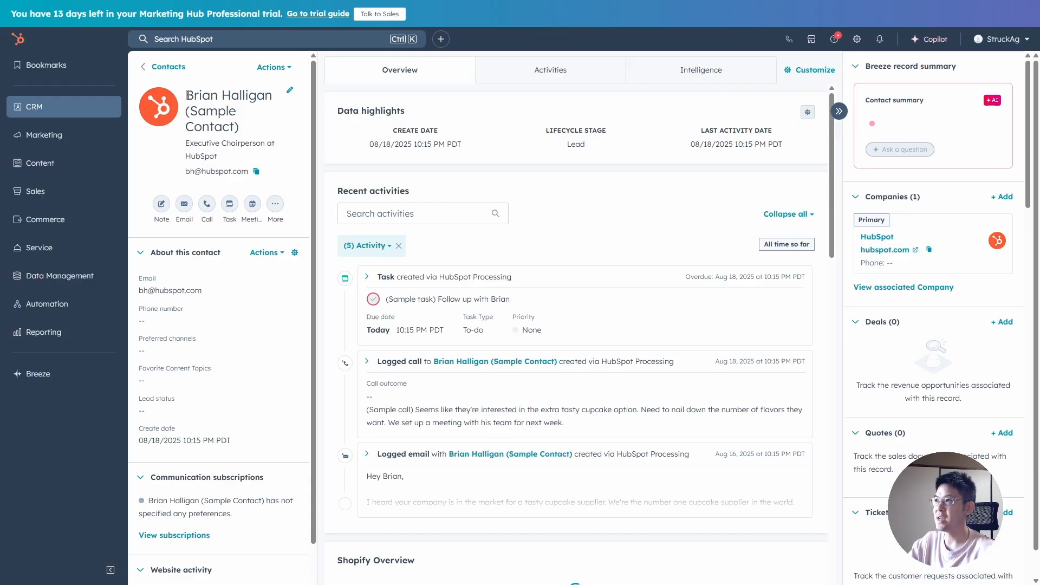
pyautogui.scroll(-1, 221, 393)
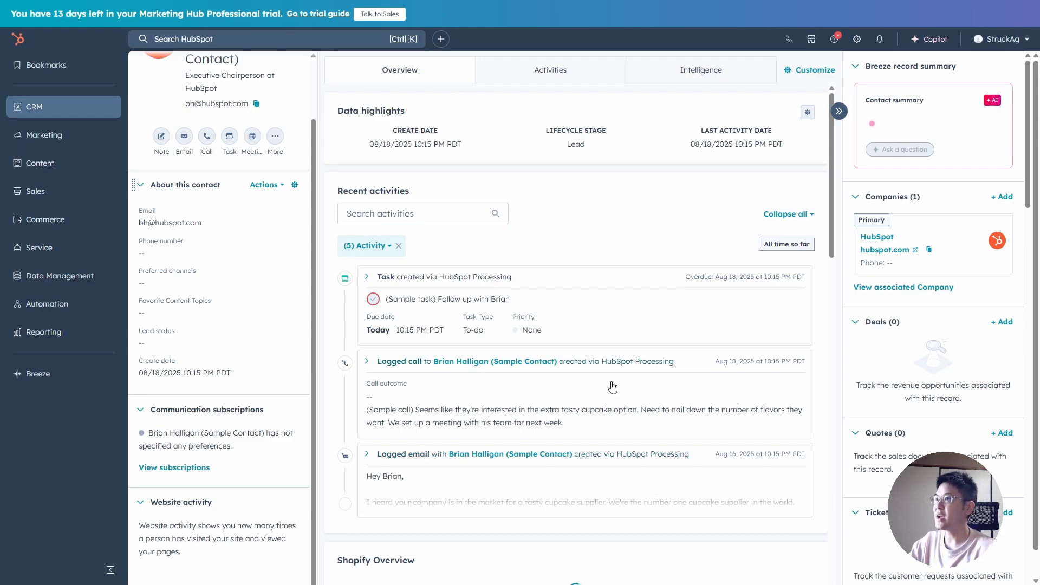
pyautogui.scroll(2, 291, 310)
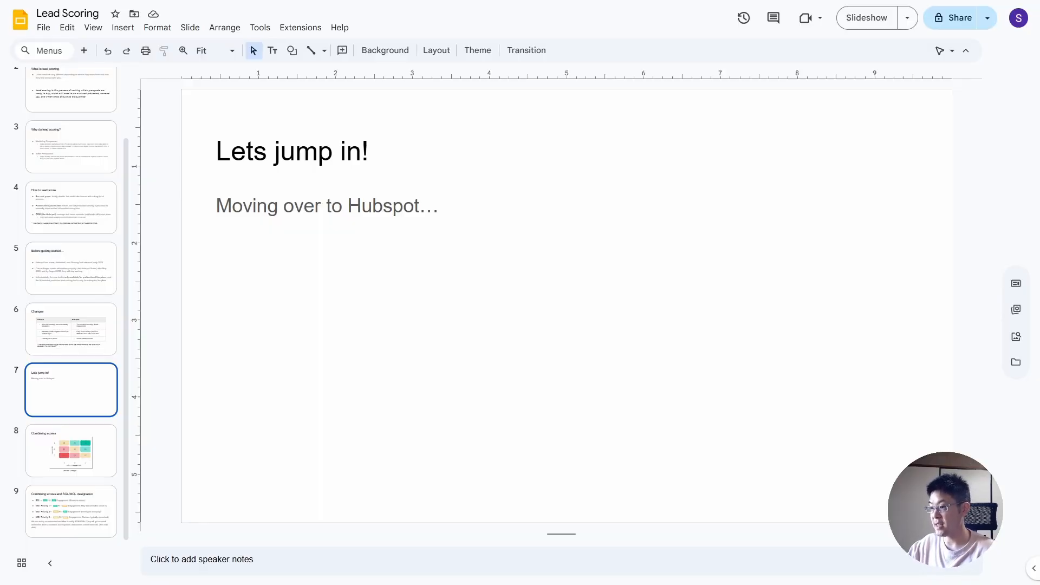
# Switch to the Lead Scoring presentation in Google Slides and review the slides on combining scores and SQL/MQL designation.
pyautogui.press('Down')
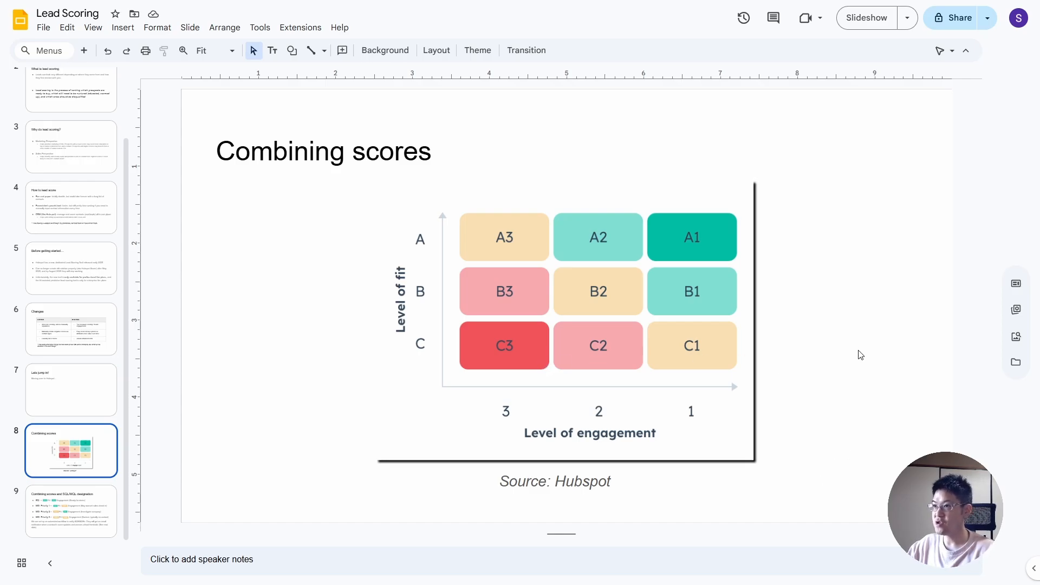
pyautogui.press('Down')
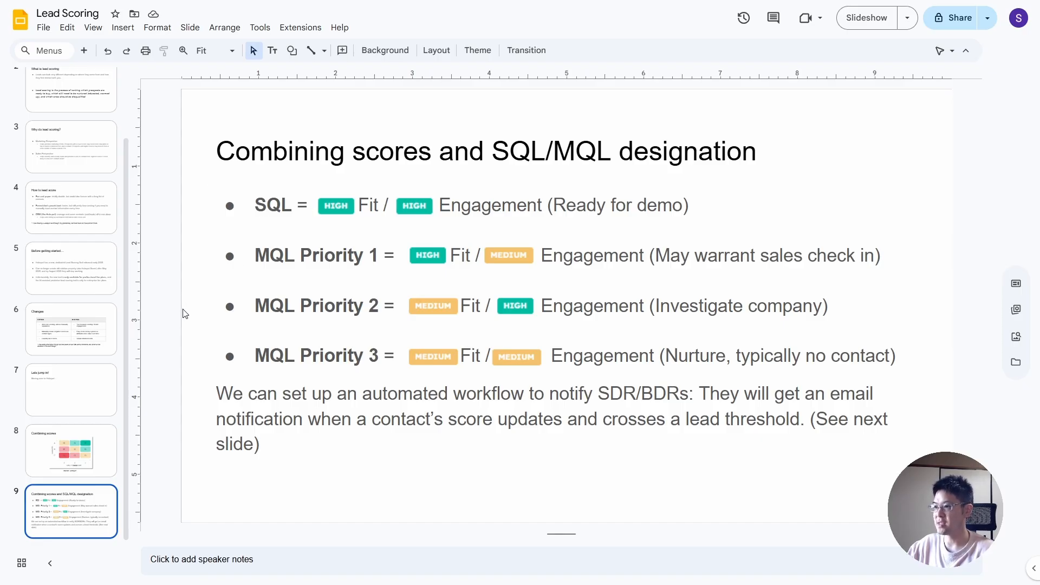
pyautogui.press('Up')
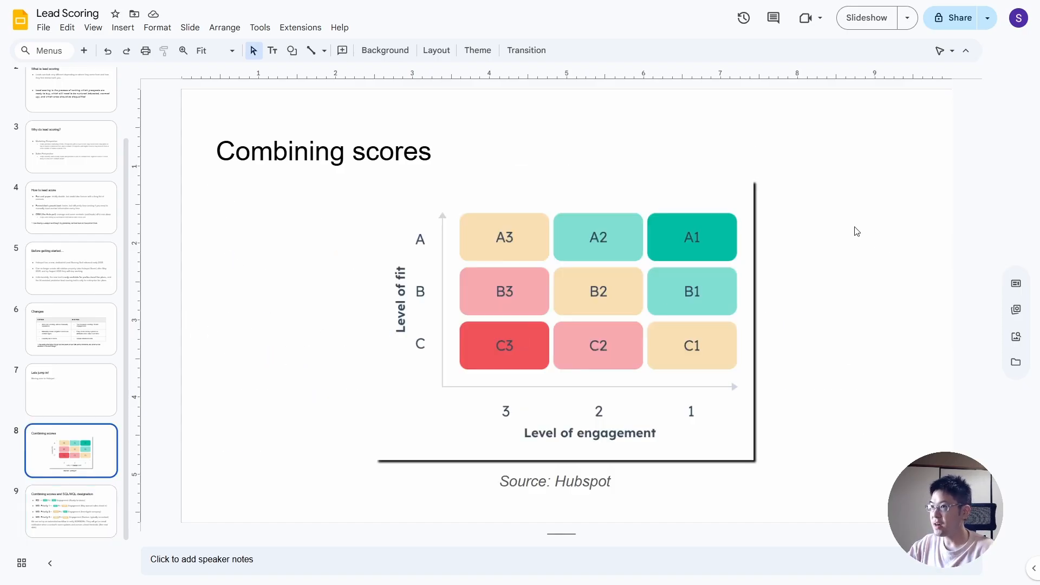
pyautogui.press('Up')
pyautogui.press('Down')
pyautogui.press('Down')
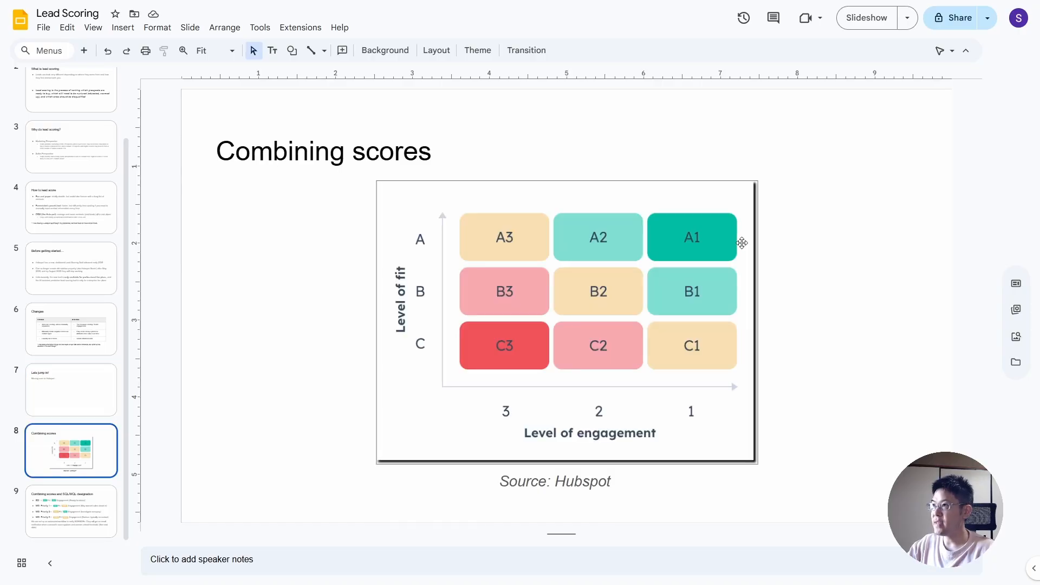